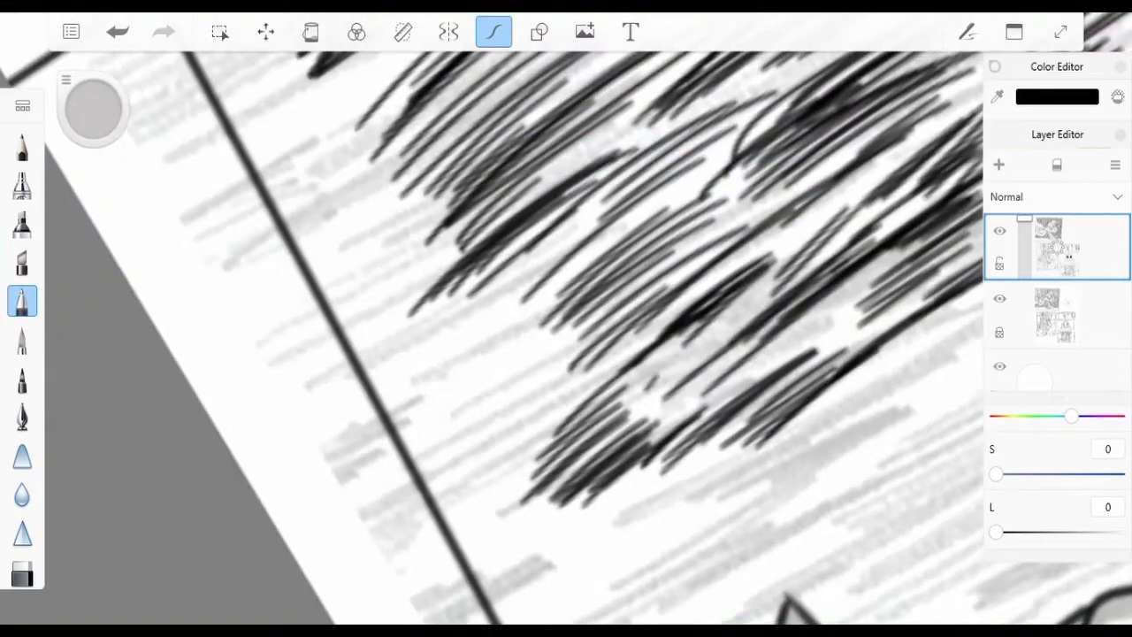
- Extend the black diagonal hatching from the background's ragged lower edge toward the panel's left border line
left_click_drag(438, 403, 540, 336)
left_click_drag(442, 433, 526, 364)
left_click_drag(438, 486, 549, 429)
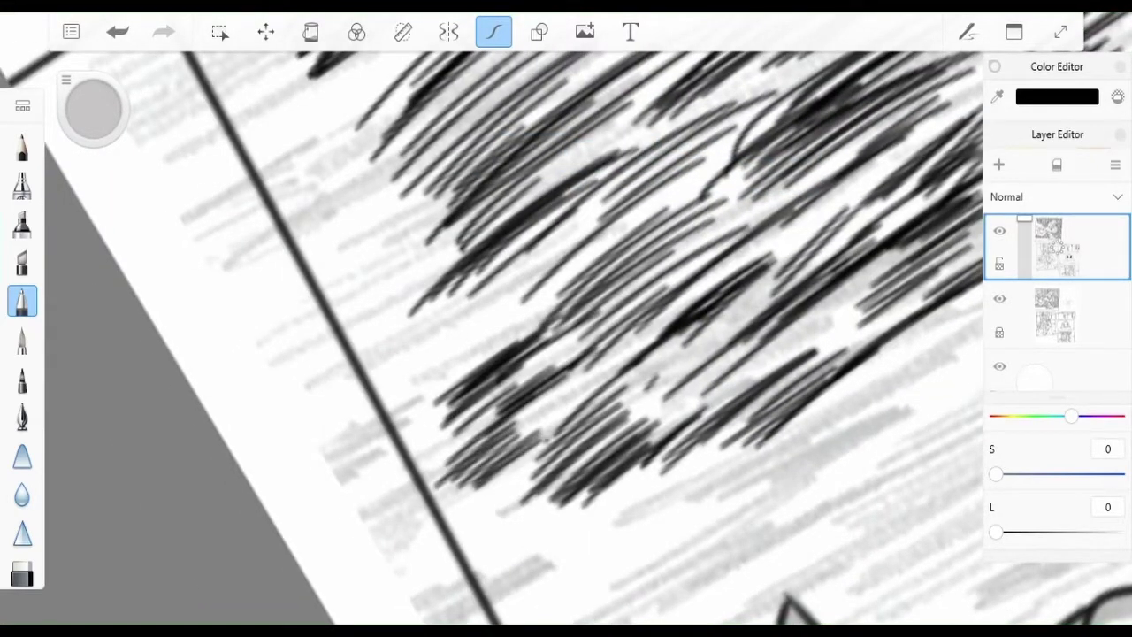
left_click_drag(495, 353, 531, 345)
left_click_drag(526, 393, 617, 329)
left_click_drag(464, 414, 633, 292)
mouse_move(398, 407)
left_mouse_down()
mouse_move(607, 314)
mouse_move(467, 312)
left_mouse_up()
left_click_drag(375, 344, 491, 261)
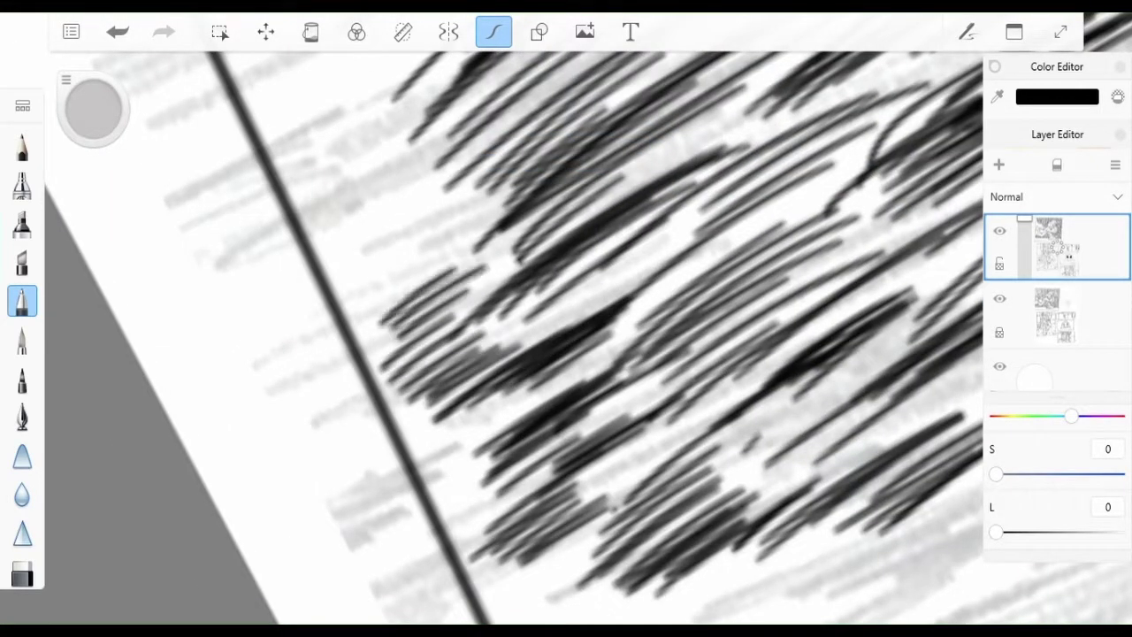
- Fill the white gap between the hatched background and the panel's left border with short black diagonal strokes over the grey shading
left_click_drag(377, 313, 474, 220)
left_click_drag(340, 308, 465, 219)
left_click_drag(332, 283, 418, 202)
left_click_drag(335, 244, 451, 136)
left_click_drag(368, 207, 465, 129)
left_click_drag(531, 336, 601, 371)
mouse_move(345, 429)
left_mouse_down()
mouse_move(464, 323)
mouse_move(486, 272)
left_mouse_up()
left_click_drag(423, 314, 543, 190)
left_click_drag(368, 311, 553, 149)
left_click_drag(281, 373, 516, 180)
left_click_drag(290, 407, 399, 270)
left_click_drag(280, 424, 371, 343)
left_click_drag(531, 354, 592, 371)
left_click_drag(415, 442, 501, 371)
left_click_drag(404, 415, 520, 327)
left_click_drag(363, 425, 450, 344)
left_click_drag(345, 397, 419, 306)
left_click_drag(354, 352, 507, 197)
left_click_drag(428, 257, 503, 192)
mouse_move(326, 312)
left_mouse_down()
mouse_move(492, 190)
mouse_move(378, 281)
left_mouse_up()
left_click_drag(566, 353, 619, 380)
left_click_drag(320, 368, 490, 215)
left_click_drag(513, 284, 682, 124)
left_click_drag(499, 304, 620, 159)
left_click_drag(548, 230, 621, 167)
left_click_drag(502, 317, 604, 202)
left_click_drag(520, 352, 667, 191)
left_click_drag(541, 327, 667, 182)
left_click_drag(603, 350, 686, 193)
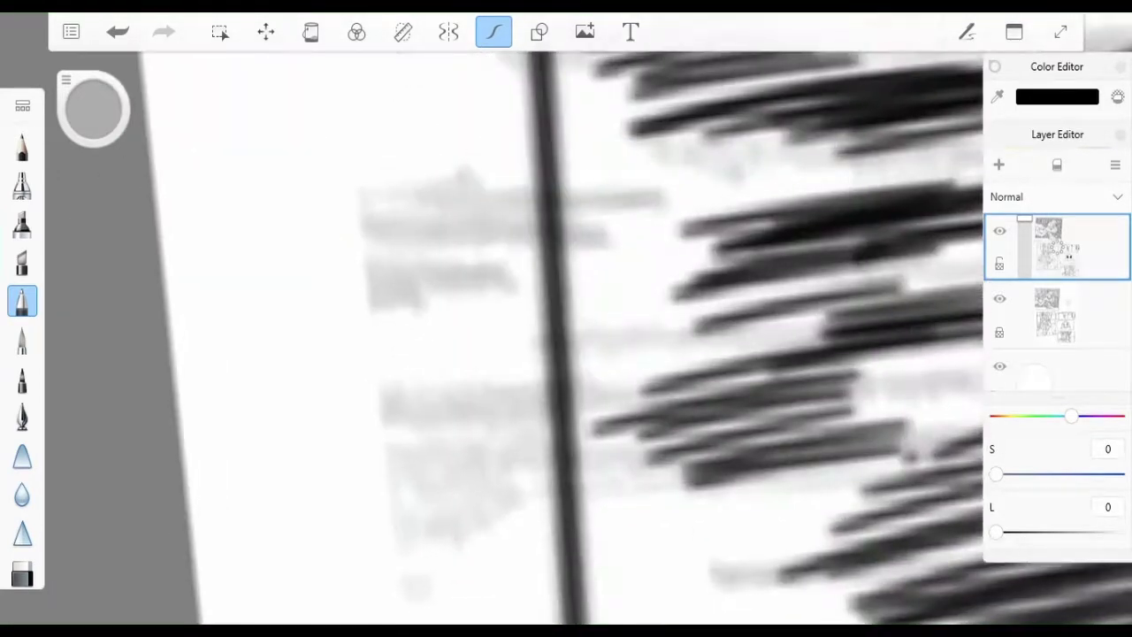
- Hatch the remaining bare spots right against the left border line and start a dark band extending inward from it
left_click_drag(575, 296, 698, 221)
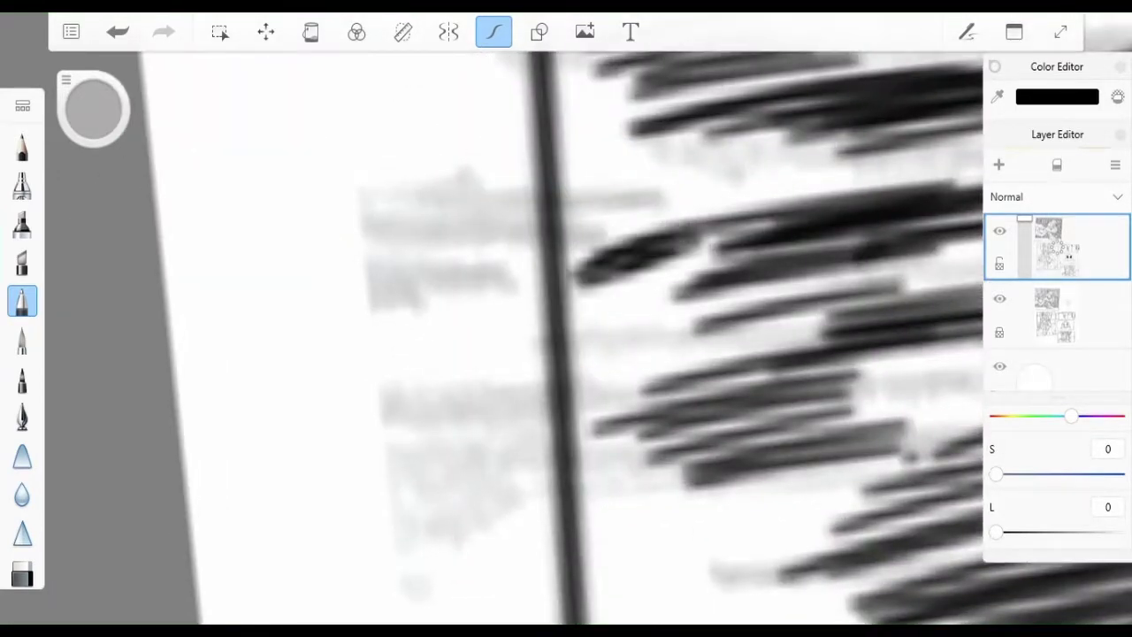
left_click_drag(570, 332, 738, 246)
left_click_drag(557, 380, 659, 296)
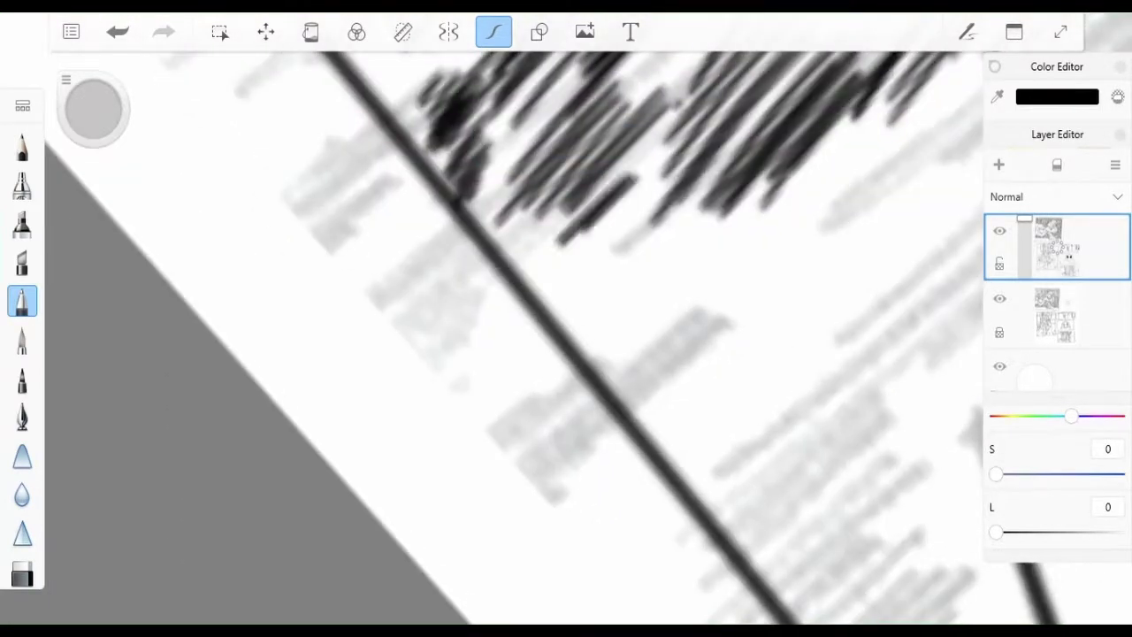
left_click_drag(552, 265, 655, 176)
mouse_move(588, 341)
left_mouse_down()
mouse_move(672, 235)
mouse_move(756, 238)
left_mouse_up()
left_click_drag(716, 292, 875, 159)
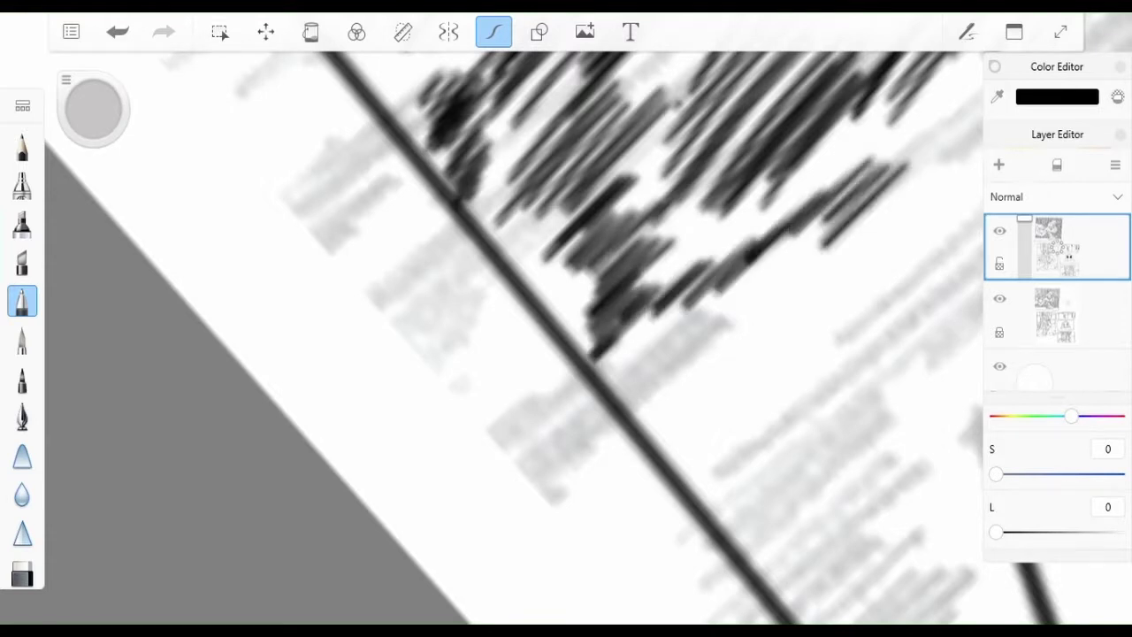
- Thicken the lower edge of the background hatching with dense parallel black strokes, working away from the left border
left_click_drag(716, 380, 920, 173)
left_click_drag(672, 420, 818, 270)
left_click_drag(619, 394, 792, 283)
left_click_drag(469, 442, 629, 296)
left_click_drag(579, 442, 769, 278)
left_click_drag(593, 473, 827, 276)
left_click_drag(761, 331, 869, 232)
left_click_drag(606, 438, 776, 276)
left_click_drag(623, 462, 759, 329)
left_click_drag(721, 399, 866, 224)
left_click_drag(755, 297, 875, 147)
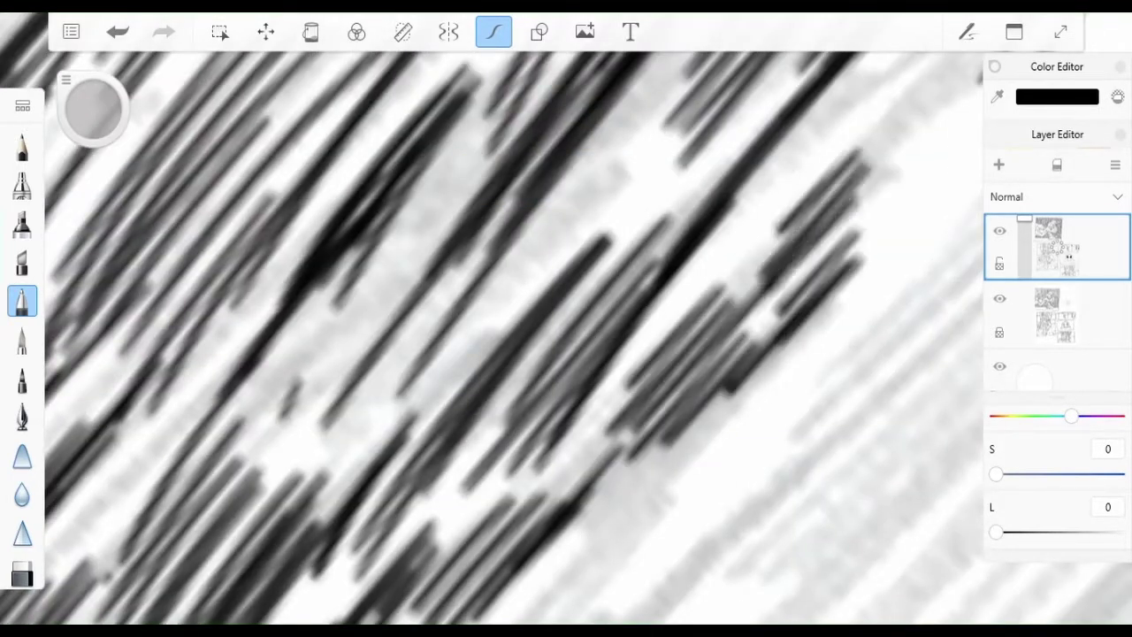
left_click_drag(757, 232, 847, 129)
left_click_drag(606, 414, 725, 258)
left_click_drag(647, 348, 753, 175)
left_click_drag(649, 309, 748, 172)
left_click_drag(681, 231, 762, 110)
left_click_drag(727, 166, 782, 108)
left_click_drag(757, 169, 817, 102)
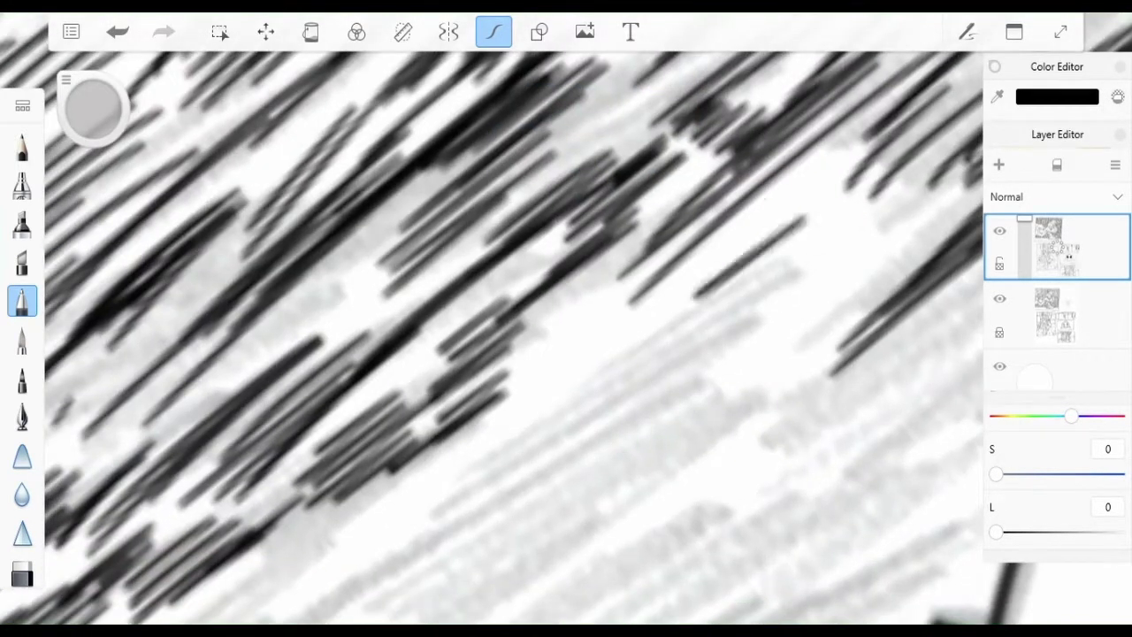
- Cover the white gap in the middle of the background's lower edge with long and short black diagonal strokes
left_click_drag(601, 352, 840, 194)
left_click_drag(520, 408, 740, 231)
left_click_drag(537, 370, 619, 278)
left_click_drag(561, 401, 725, 269)
left_click_drag(623, 368, 817, 243)
left_click_drag(753, 298, 865, 221)
left_click_drag(787, 323, 917, 211)
left_click_drag(757, 377, 937, 212)
left_click_drag(636, 488, 847, 299)
left_click_drag(635, 463, 769, 334)
left_click_drag(522, 509, 774, 315)
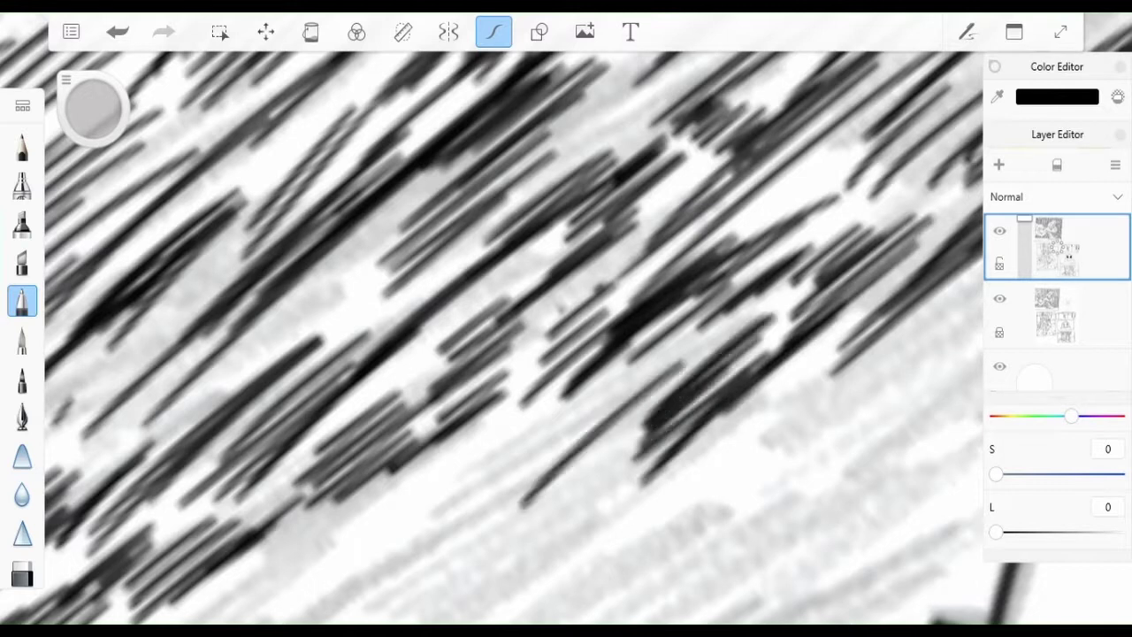
- Hatch over the grey shading from the middle of the background back down to the left border above the tail
left_click_drag(523, 488, 647, 379)
mouse_move(512, 511)
left_mouse_down()
mouse_move(681, 376)
mouse_move(628, 392)
left_mouse_up()
mouse_move(397, 547)
left_mouse_down()
mouse_move(559, 415)
mouse_move(497, 444)
left_mouse_up()
left_click_drag(368, 520, 518, 428)
left_click_drag(470, 378, 572, 301)
left_click_drag(412, 436, 563, 309)
left_click_drag(416, 486, 564, 354)
mouse_move(305, 561)
left_mouse_down()
mouse_move(541, 426)
mouse_move(490, 385)
left_mouse_up()
left_click_drag(327, 455, 496, 350)
left_click_drag(230, 486, 455, 347)
left_click_drag(186, 499, 353, 386)
left_click_drag(128, 531, 310, 407)
mouse_move(102, 526)
left_mouse_down()
mouse_move(252, 425)
mouse_move(150, 456)
left_mouse_up()
left_click_drag(442, 354, 557, 314)
left_click_drag(314, 460, 414, 371)
left_click_drag(221, 513, 414, 376)
left_click_drag(215, 518, 312, 440)
left_click_drag(256, 525, 368, 441)
mouse_move(306, 512)
left_mouse_down()
mouse_move(397, 443)
mouse_move(520, 401)
left_mouse_up()
left_click_drag(458, 449, 613, 369)
left_click_drag(300, 563, 557, 412)
mouse_move(258, 573)
left_mouse_down()
mouse_move(418, 471)
mouse_move(282, 534)
left_mouse_up()
left_click_drag(531, 336, 584, 301)
mouse_move(283, 495)
left_mouse_down()
mouse_move(353, 416)
mouse_move(486, 396)
left_mouse_up()
left_click_drag(379, 488, 600, 350)
left_click_drag(468, 460, 672, 340)
left_click_drag(563, 388, 729, 292)
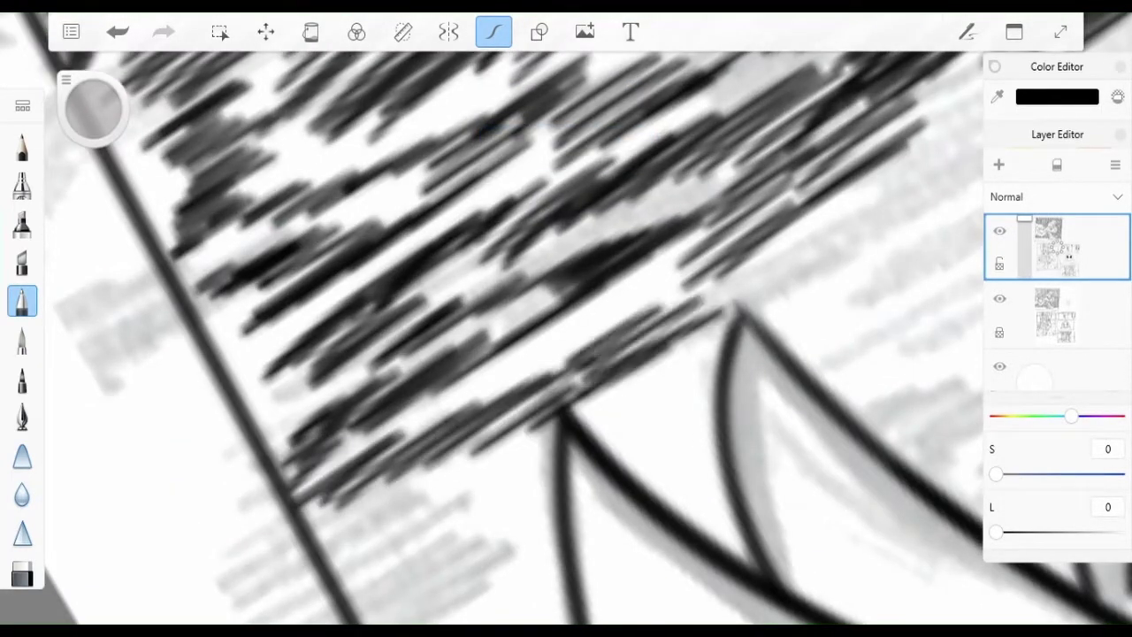
- Hatch the narrow strip just above the two tail tips with black diagonal strokes
left_click_drag(557, 358, 654, 287)
mouse_move(386, 479)
left_mouse_down()
mouse_move(606, 313)
mouse_move(576, 320)
left_mouse_up()
left_click_drag(475, 451, 677, 318)
left_click_drag(566, 429, 805, 288)
left_click_drag(699, 363, 924, 210)
left_click_drag(691, 323, 920, 177)
left_click_drag(635, 276, 800, 172)
- Extend the black hatching over the grey shading between the tail tips and the tall curved outline behind the character
scroll(566, 319, "down", 10)
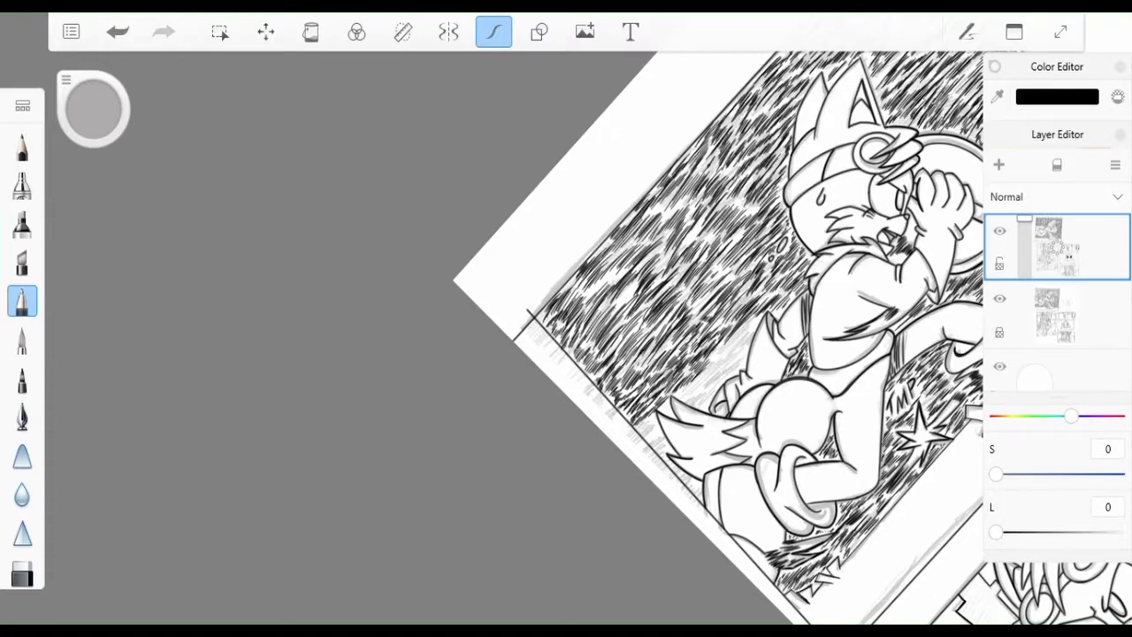
scroll(531, 336, "up", 10)
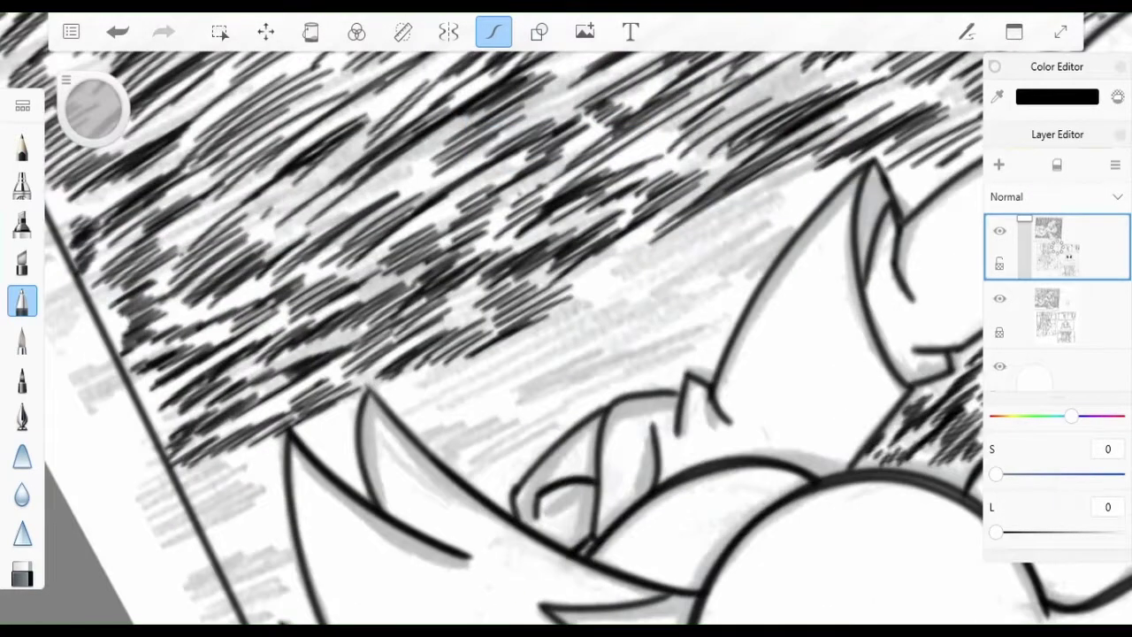
scroll(531, 336, "up", 3)
left_click_drag(650, 305, 919, 211)
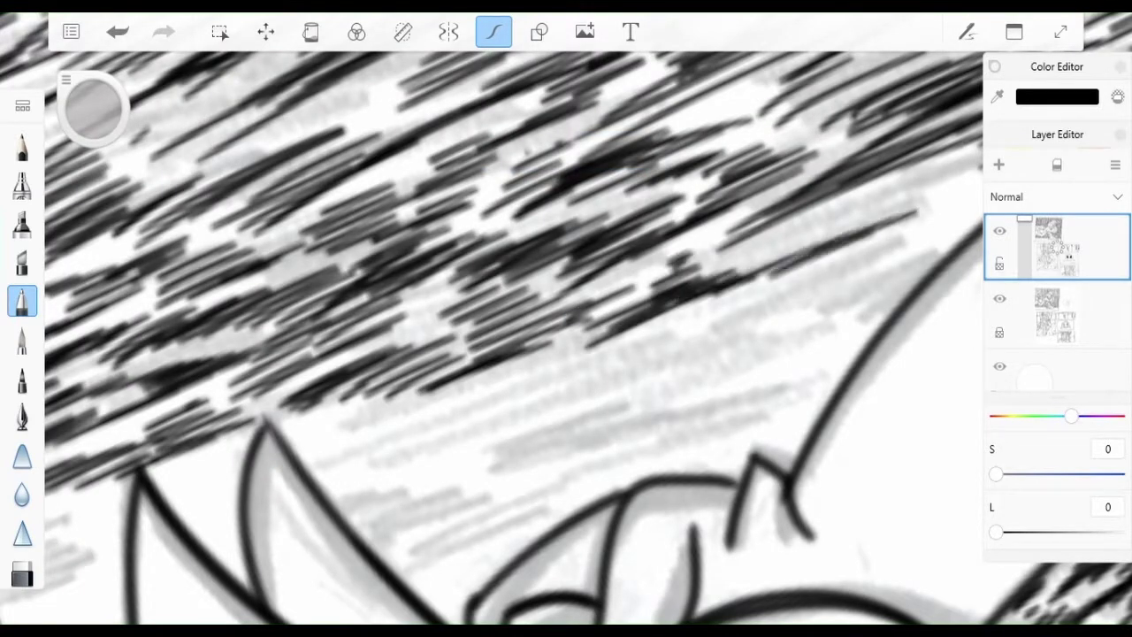
scroll(531, 336, "up", 3)
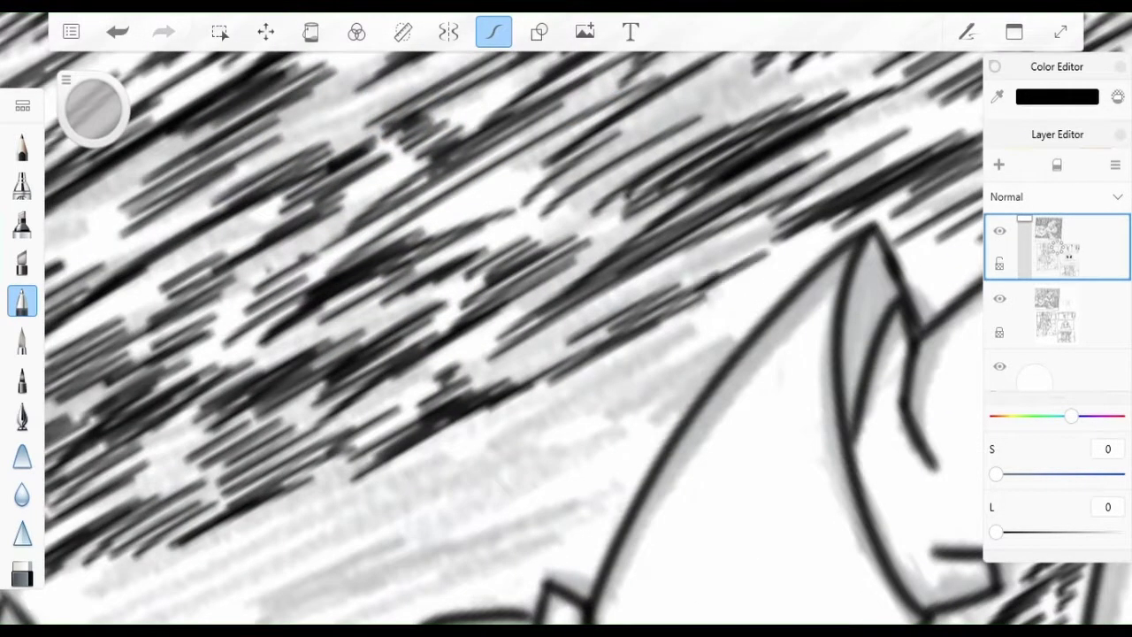
left_click_drag(566, 400, 760, 286)
left_click_drag(486, 443, 641, 352)
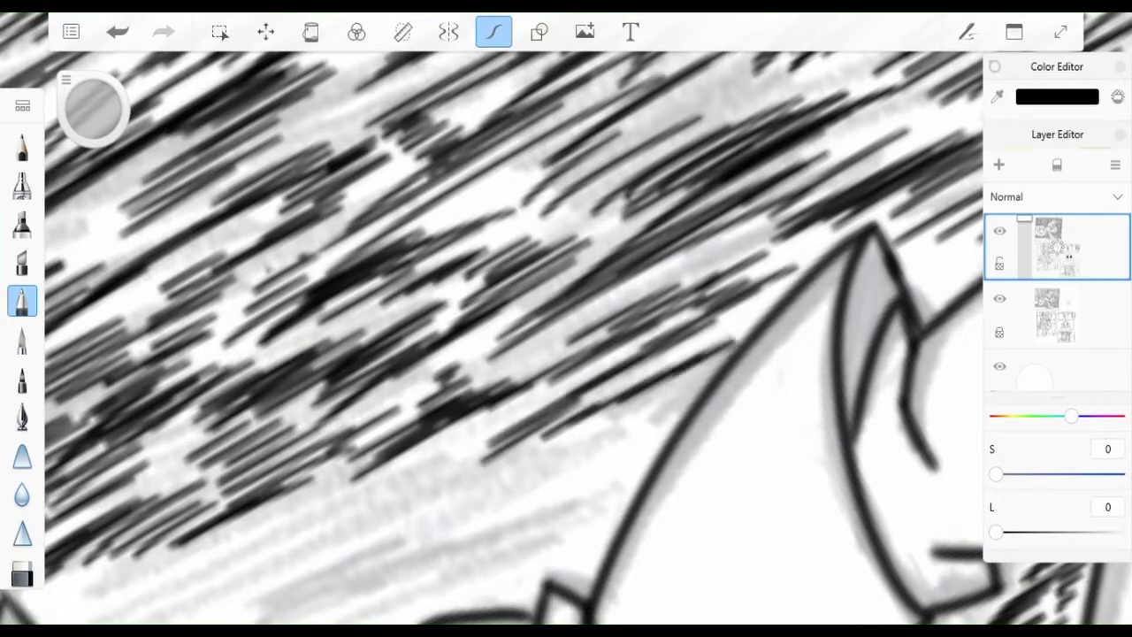
left_click_drag(557, 452, 651, 394)
left_click_drag(478, 495, 636, 398)
left_click_drag(373, 543, 488, 463)
mouse_move(366, 532)
left_mouse_down()
mouse_move(478, 456)
mouse_move(492, 432)
left_mouse_up()
left_click_drag(285, 555, 462, 438)
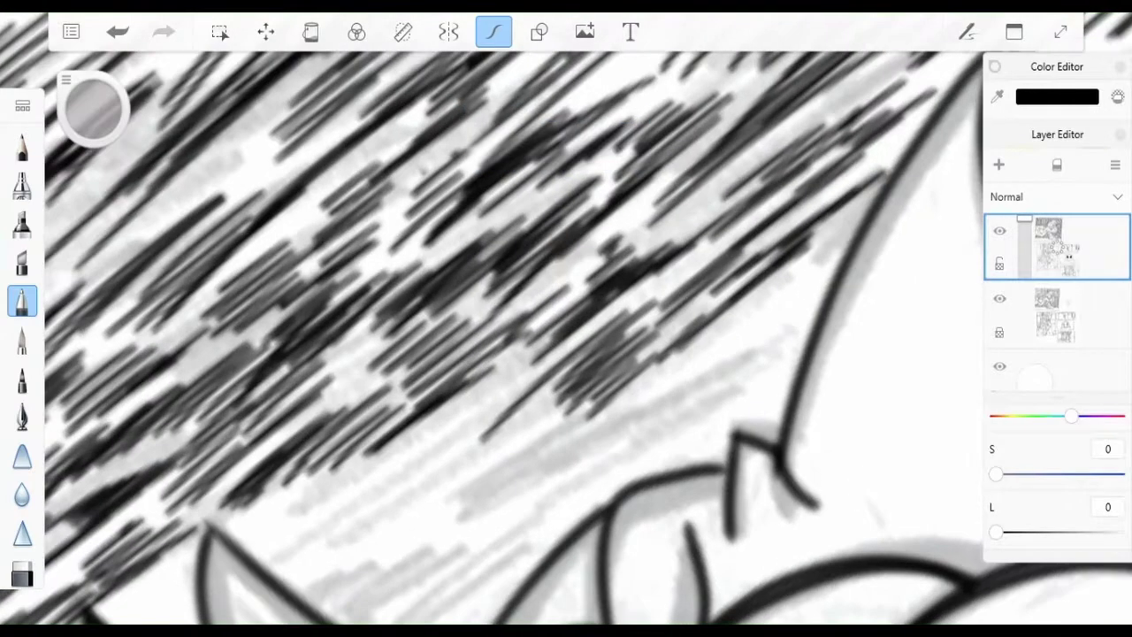
- Fill the area above the small rounded outline with diagonal hatching, from the tail's upper edge to the tall curved outline
left_click_drag(455, 457, 539, 386)
left_click_drag(372, 513, 530, 381)
left_click_drag(338, 513, 449, 426)
left_click_drag(293, 528, 439, 424)
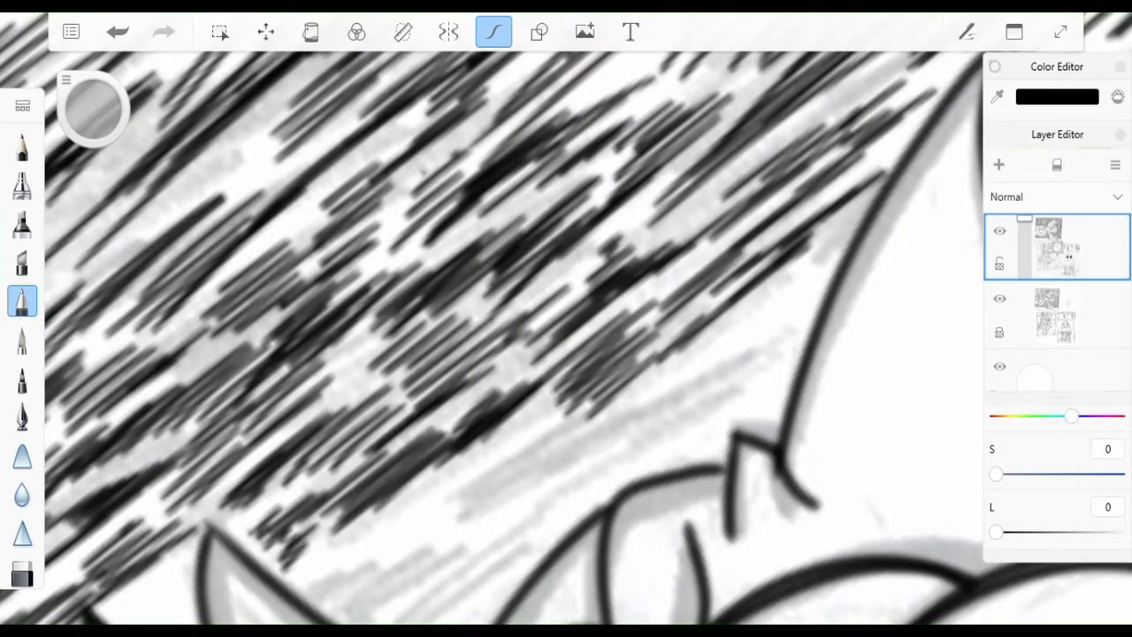
left_click_drag(380, 546, 534, 438)
left_click_drag(442, 509, 574, 413)
left_click_drag(417, 507, 509, 437)
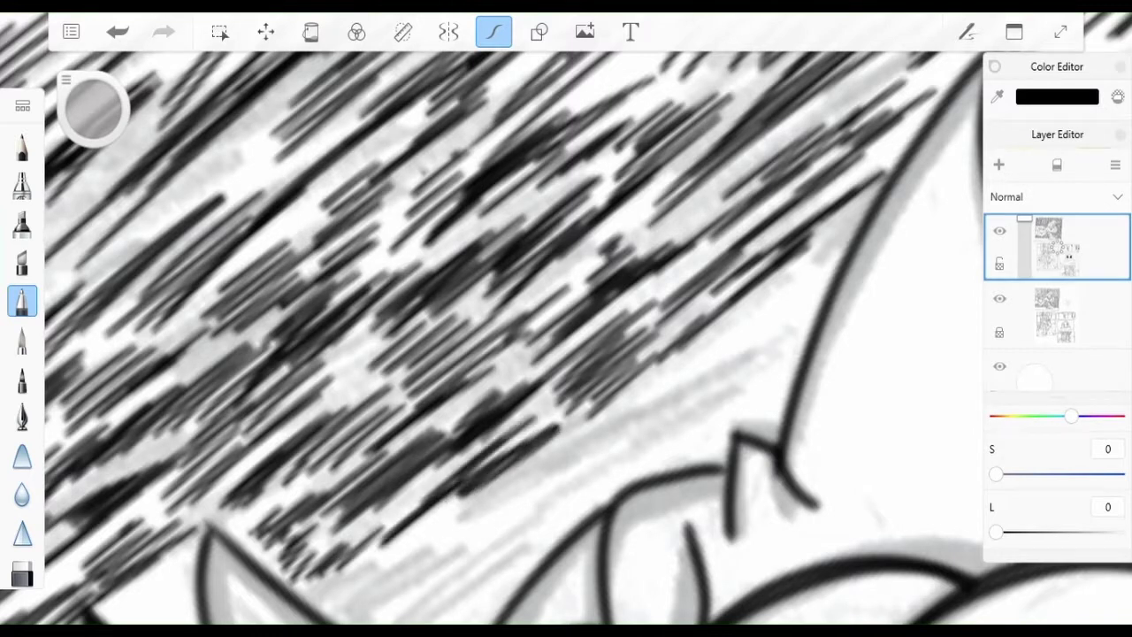
left_click_drag(491, 495, 661, 391)
left_click_drag(601, 440, 681, 381)
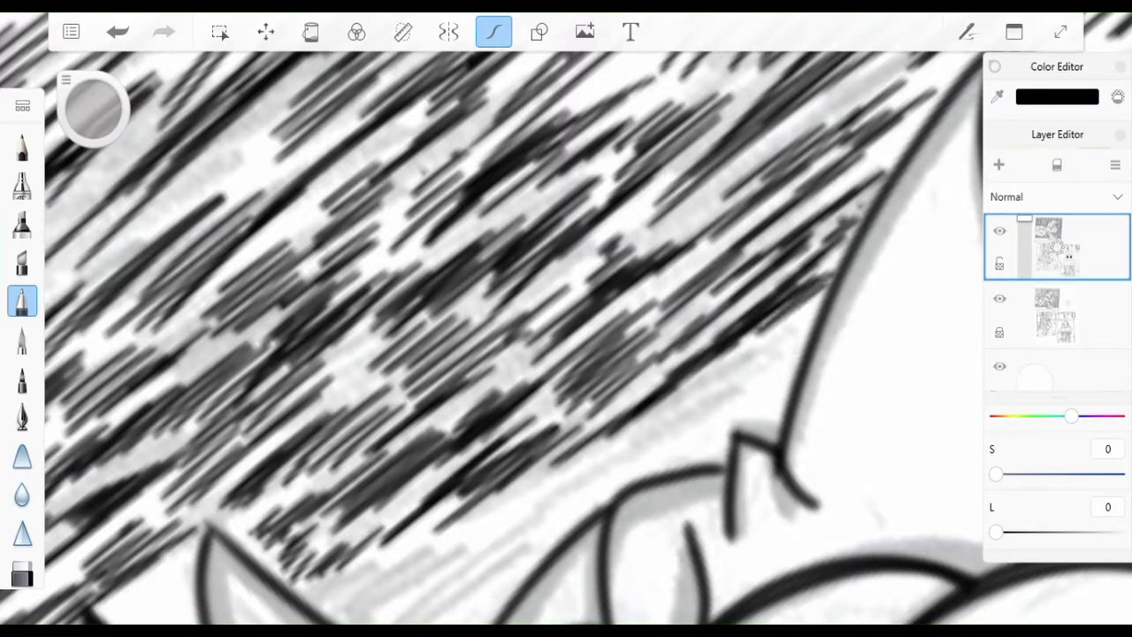
left_click_drag(631, 445, 744, 364)
left_click_drag(638, 444, 776, 349)
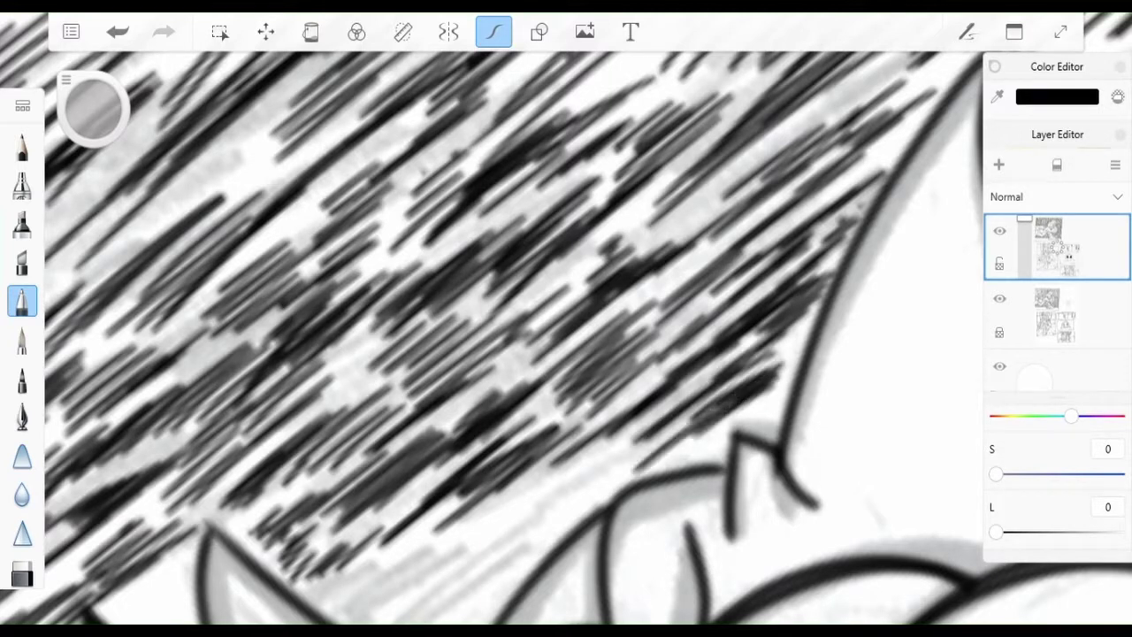
left_click_drag(477, 553, 605, 458)
left_click_drag(454, 557, 561, 476)
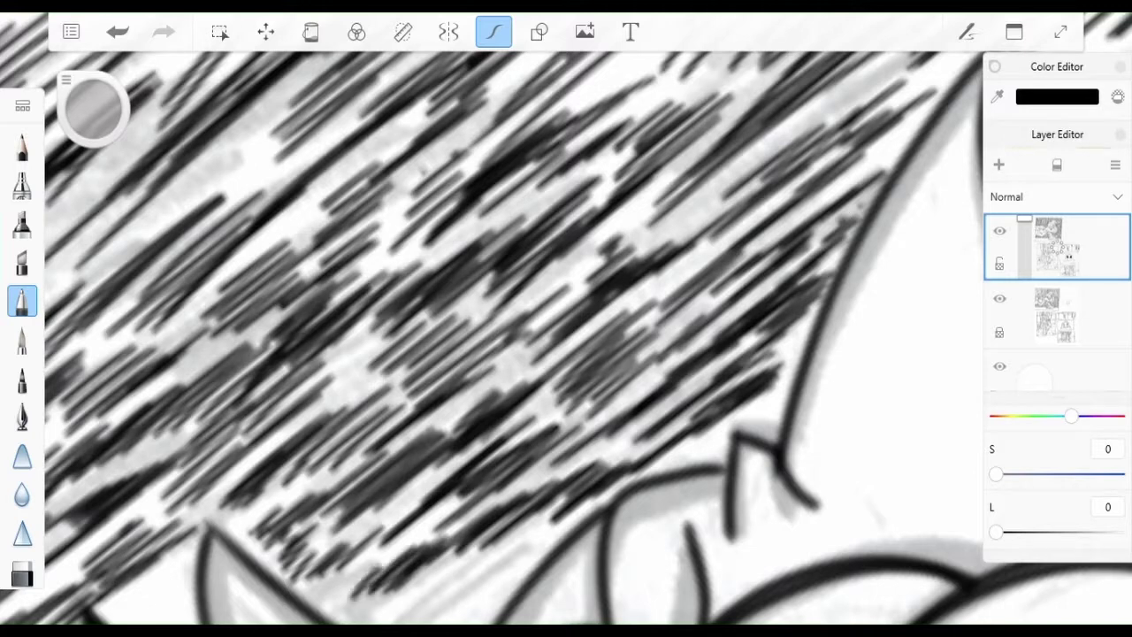
- Hatch the wedge between the tail's upper edge and the small rounded outline with short dense black strokes
scroll(513, 319, "up", 3)
left_click_drag(274, 530, 358, 464)
scroll(513, 318, "up", 5)
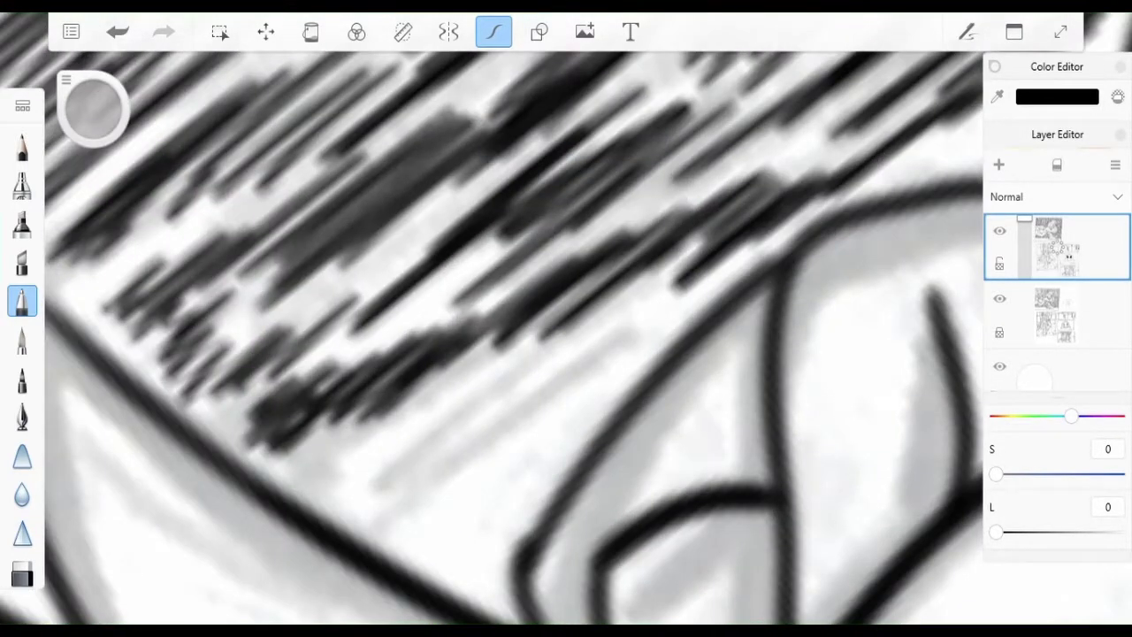
left_click_drag(495, 429, 641, 287)
left_click_drag(504, 455, 659, 327)
left_click_drag(592, 403, 725, 279)
mouse_move(434, 531)
left_mouse_down()
mouse_move(659, 345)
mouse_move(539, 393)
left_mouse_up()
left_click_drag(411, 496, 522, 398)
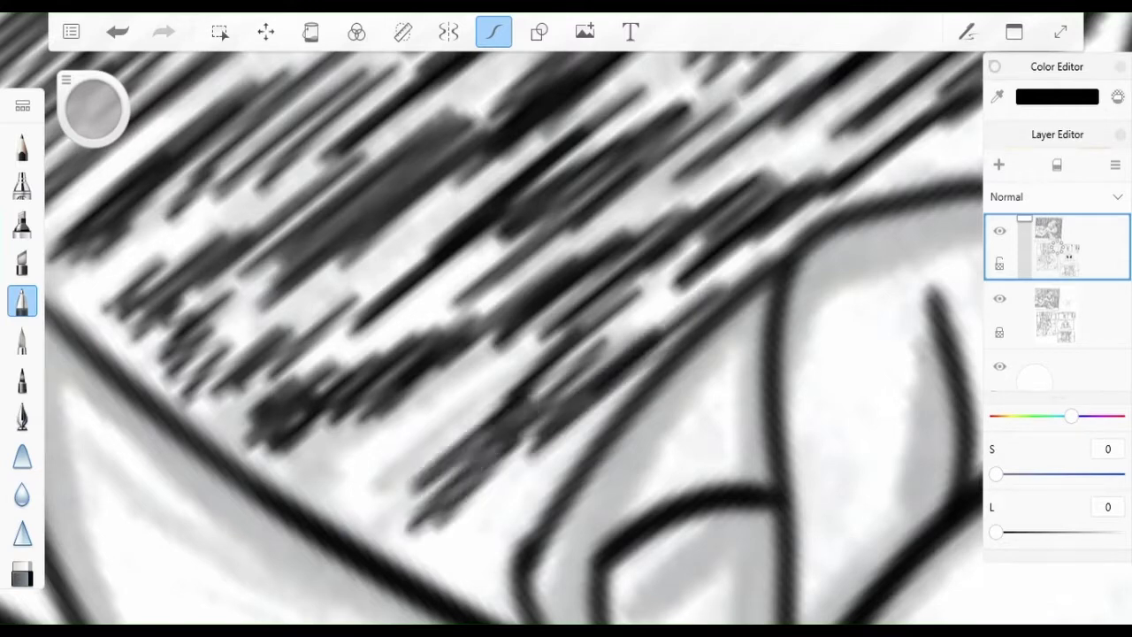
left_click_drag(412, 471, 538, 362)
left_click_drag(342, 492, 525, 355)
left_click_drag(310, 507, 444, 382)
left_click_drag(438, 552, 519, 464)
left_click_drag(449, 572, 509, 508)
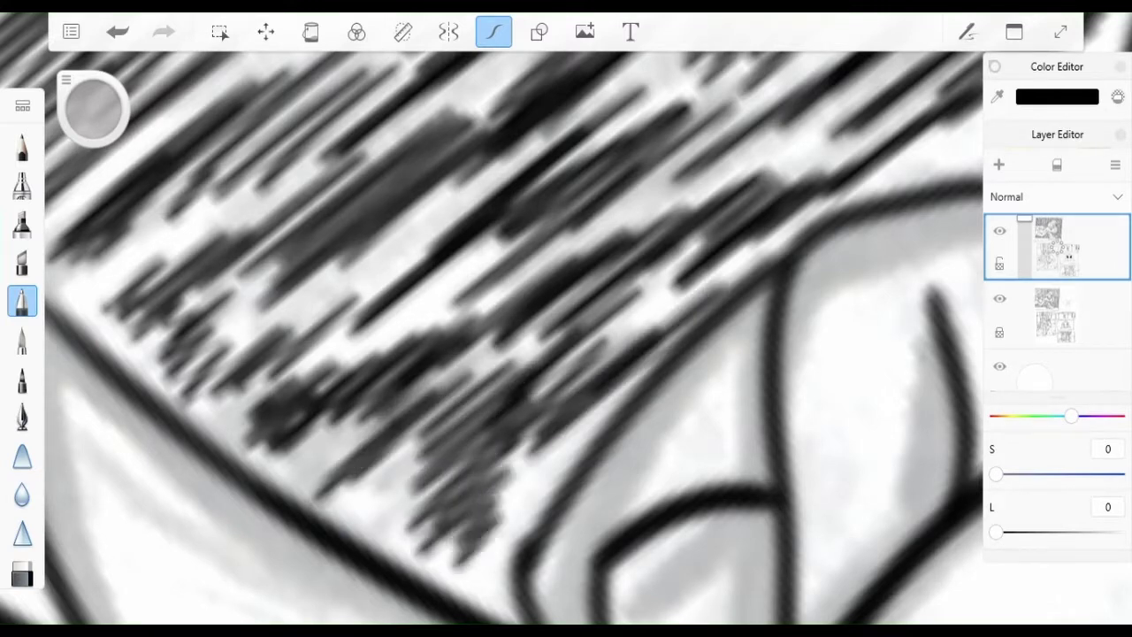
- Hatch the background between the panel's side border and the upper tail tip with black diagonal strokes over the grey shading
scroll(512, 318, "down", 5)
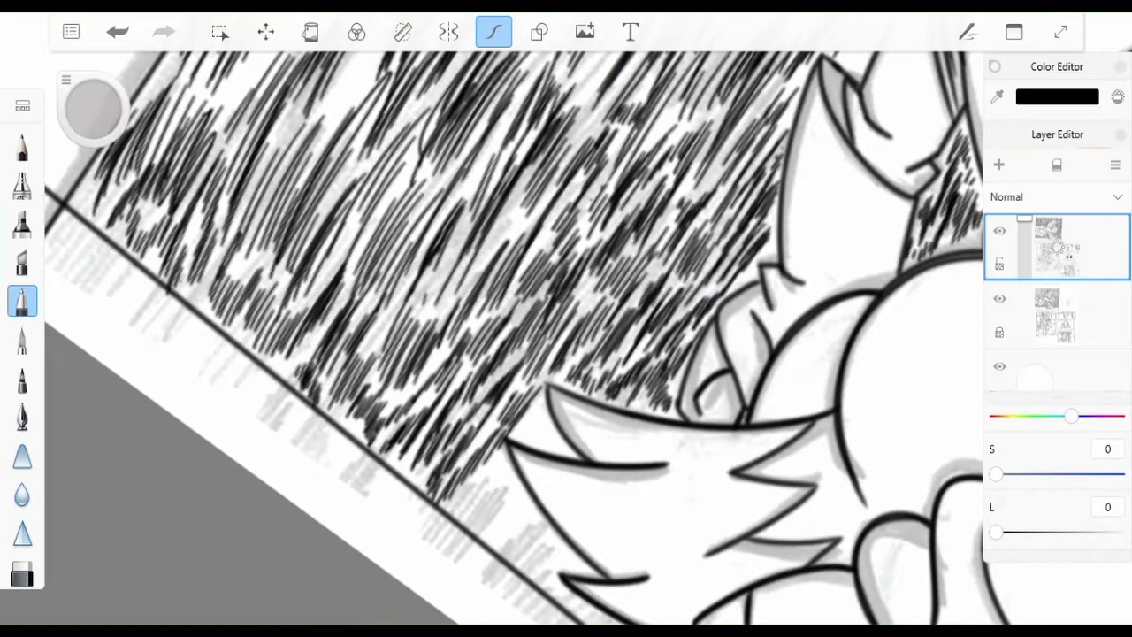
scroll(512, 336, "down", 10)
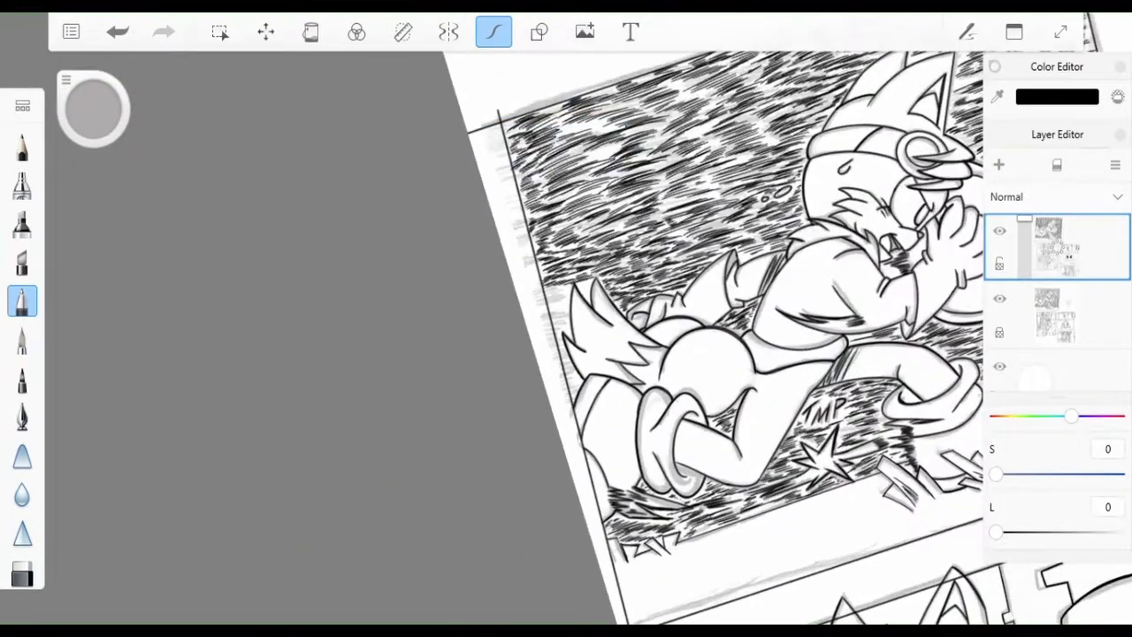
scroll(513, 336, "up", 8)
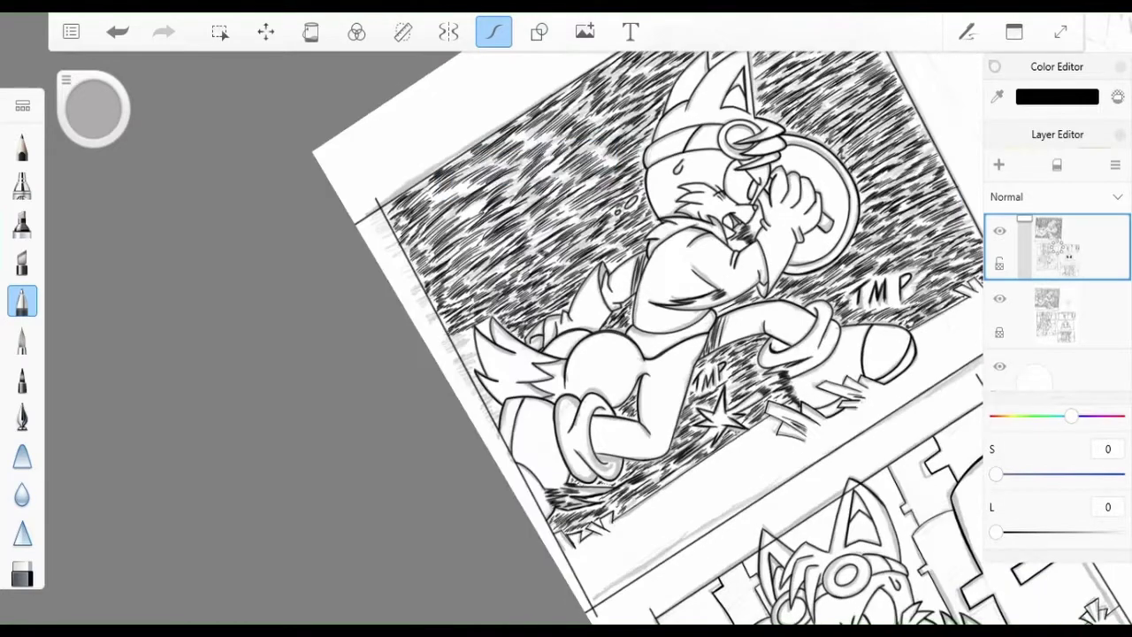
scroll(513, 336, "up", 10)
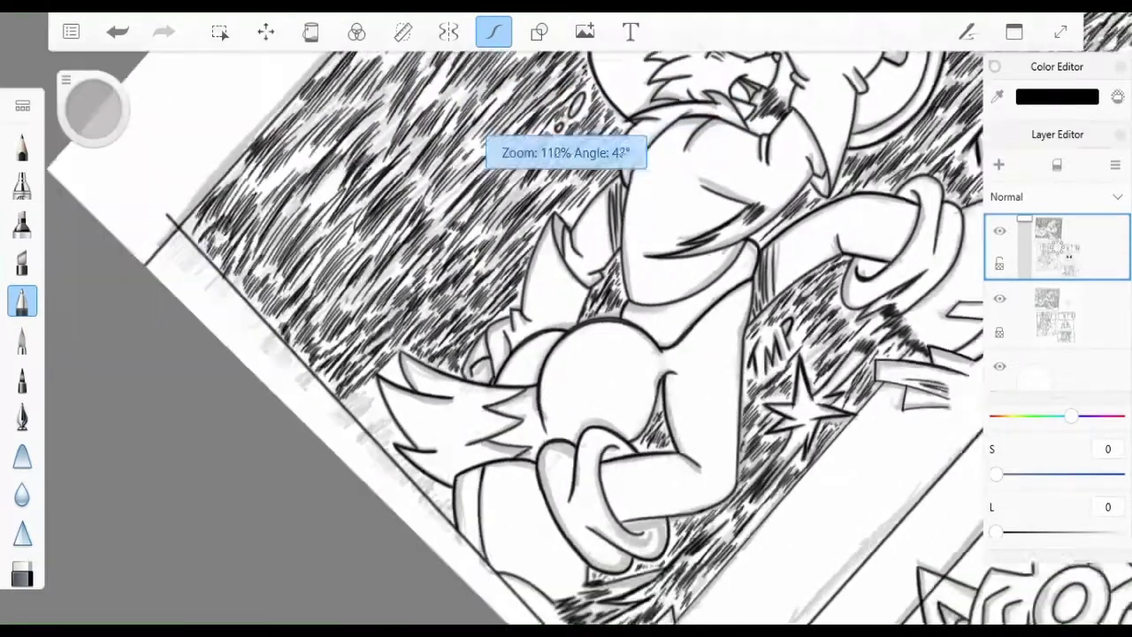
scroll(513, 336, "up", 5)
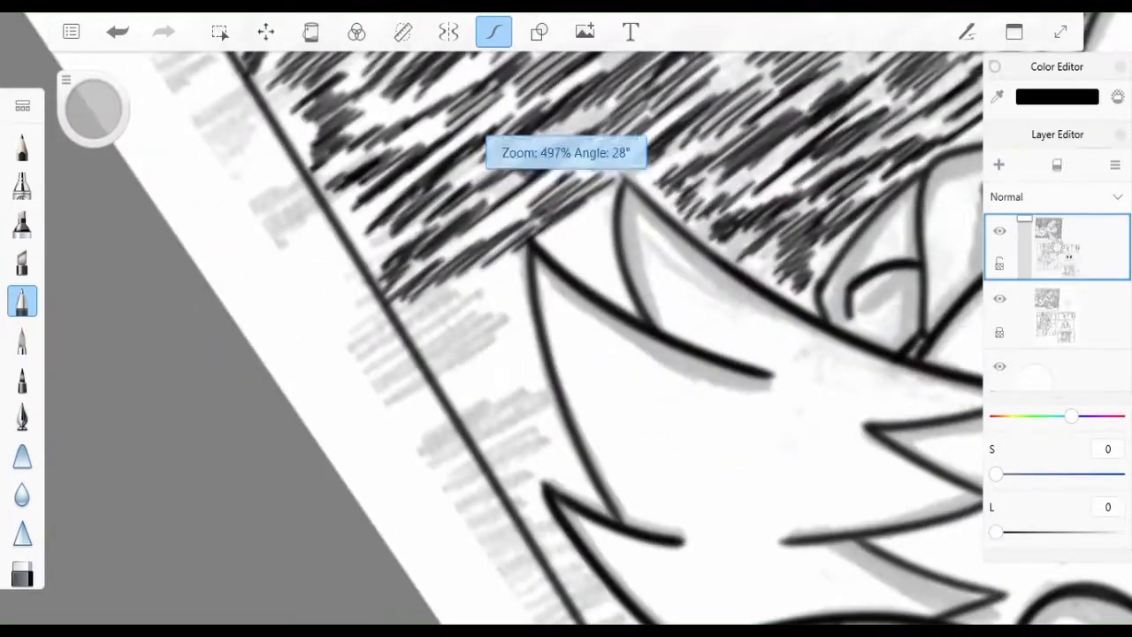
scroll(513, 336, "up", 4)
left_click_drag(336, 281, 456, 212)
left_click_drag(335, 315, 420, 248)
left_click_drag(315, 334, 487, 245)
left_click_drag(389, 329, 543, 242)
left_click_drag(384, 355, 529, 267)
left_click_drag(362, 382, 548, 305)
left_click_drag(371, 400, 560, 329)
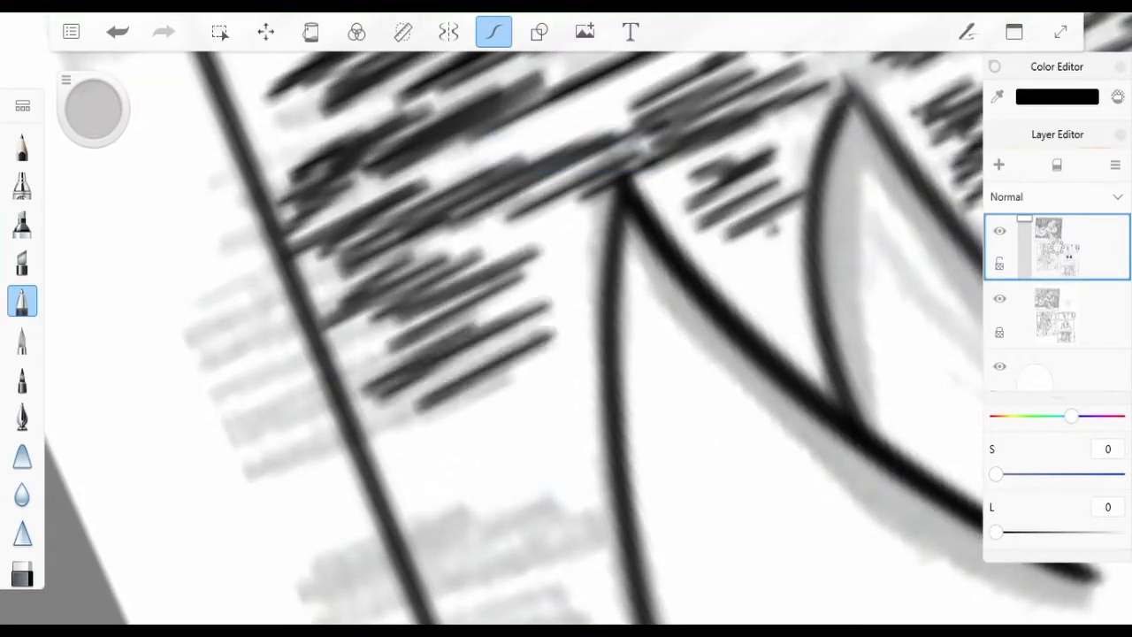
left_click_drag(425, 408, 575, 334)
left_click_drag(463, 415, 569, 345)
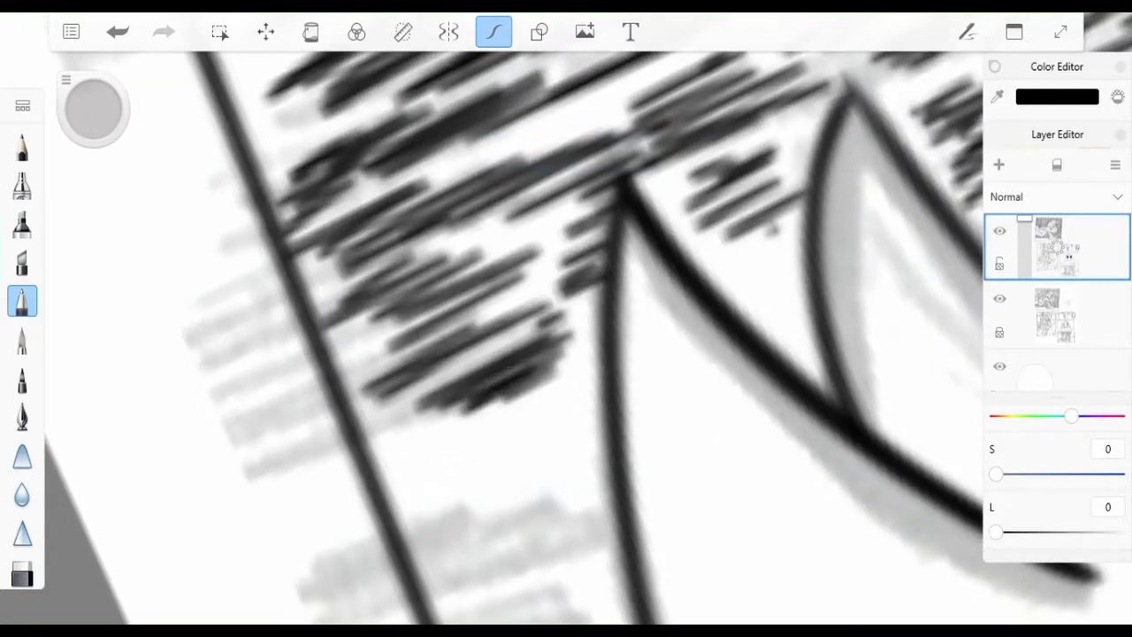
- Continue the dense black hatching down the gap between the panel border and the tail's outer edge, towards the lower tail tip
left_click_drag(417, 463, 534, 396)
left_click_drag(405, 496, 550, 433)
left_click_drag(485, 504, 591, 440)
left_click_drag(428, 563, 574, 467)
left_click_drag(415, 589, 545, 502)
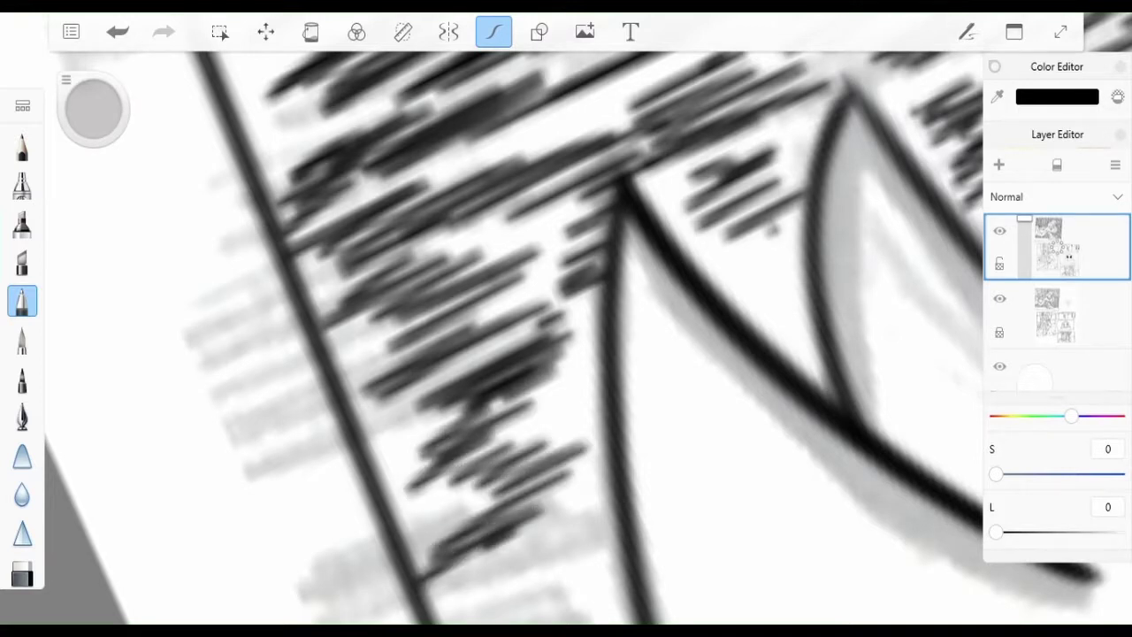
mouse_move(566, 442)
left_mouse_down()
mouse_move(548, 372)
mouse_move(574, 266)
left_mouse_up()
left_click_drag(461, 413, 543, 354)
mouse_move(490, 405)
left_mouse_down()
mouse_move(590, 327)
mouse_move(587, 341)
left_mouse_up()
left_click_drag(489, 385, 597, 313)
left_click_drag(469, 416, 583, 354)
left_click_drag(465, 446, 589, 372)
left_click_drag(437, 482, 592, 389)
left_click_drag(468, 488, 598, 406)
left_click_drag(504, 484, 610, 414)
mouse_move(531, 495)
left_mouse_down()
mouse_move(630, 429)
mouse_move(647, 442)
left_mouse_up()
mouse_move(557, 532)
left_mouse_down()
mouse_move(637, 469)
mouse_move(619, 494)
left_mouse_up()
left_click_drag(479, 549, 546, 505)
left_click_drag(460, 526, 520, 479)
- Add short black strokes around the lower tail tip, in the notch beside it and against the panel border
scroll(513, 336, "up", 3)
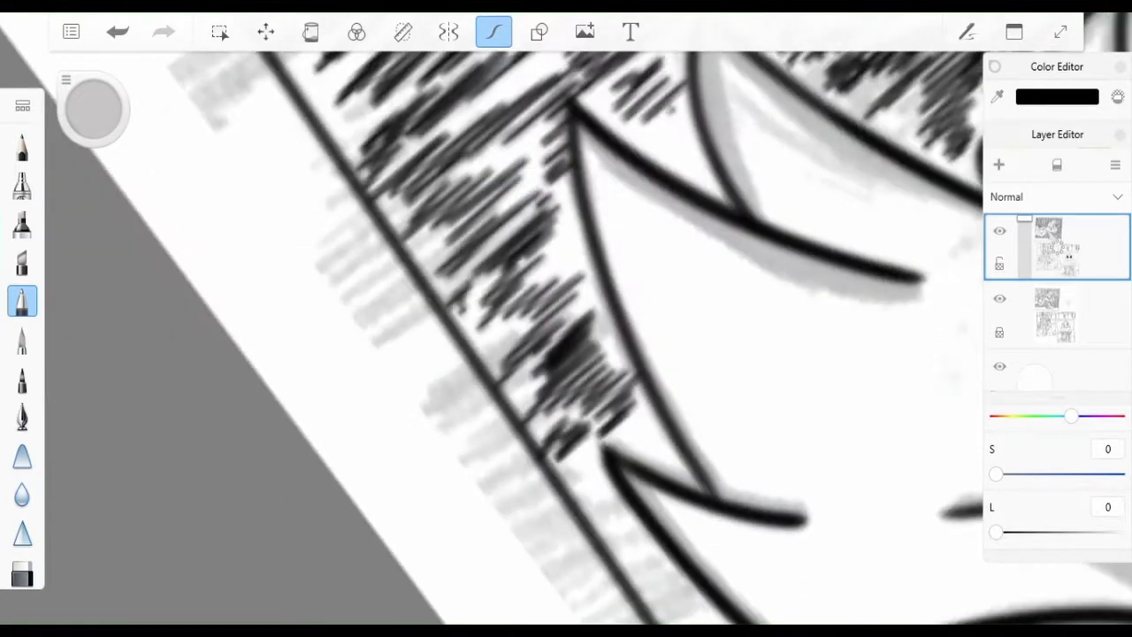
left_click_drag(601, 313, 663, 274)
left_click_drag(619, 347, 638, 324)
left_click_drag(610, 369, 654, 340)
left_click_drag(423, 362, 464, 325)
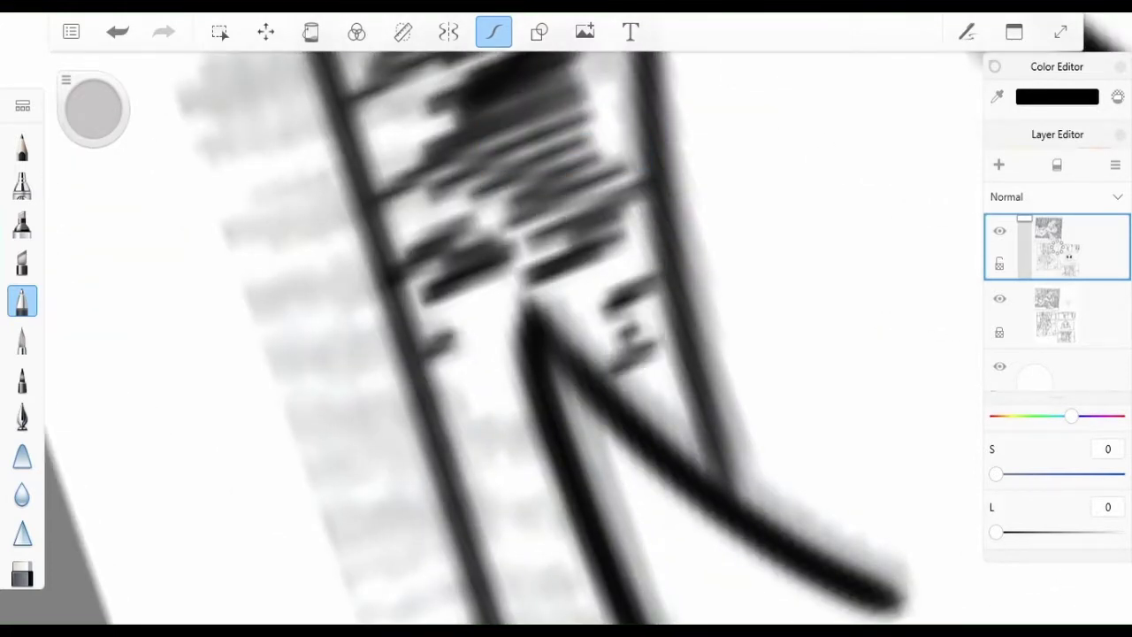
- Fill the narrow strip between the panel border and the lower tail tip's outer edge with short black strokes
left_click_drag(431, 393, 488, 349)
left_click_drag(434, 433, 491, 389)
left_click_drag(470, 522, 513, 459)
left_click_drag(474, 547, 534, 486)
mouse_move(478, 566)
left_mouse_down()
mouse_move(557, 498)
mouse_move(554, 534)
left_mouse_up()
scroll(531, 353, "down", 3)
left_click_drag(506, 430, 570, 371)
left_click_drag(516, 468, 593, 400)
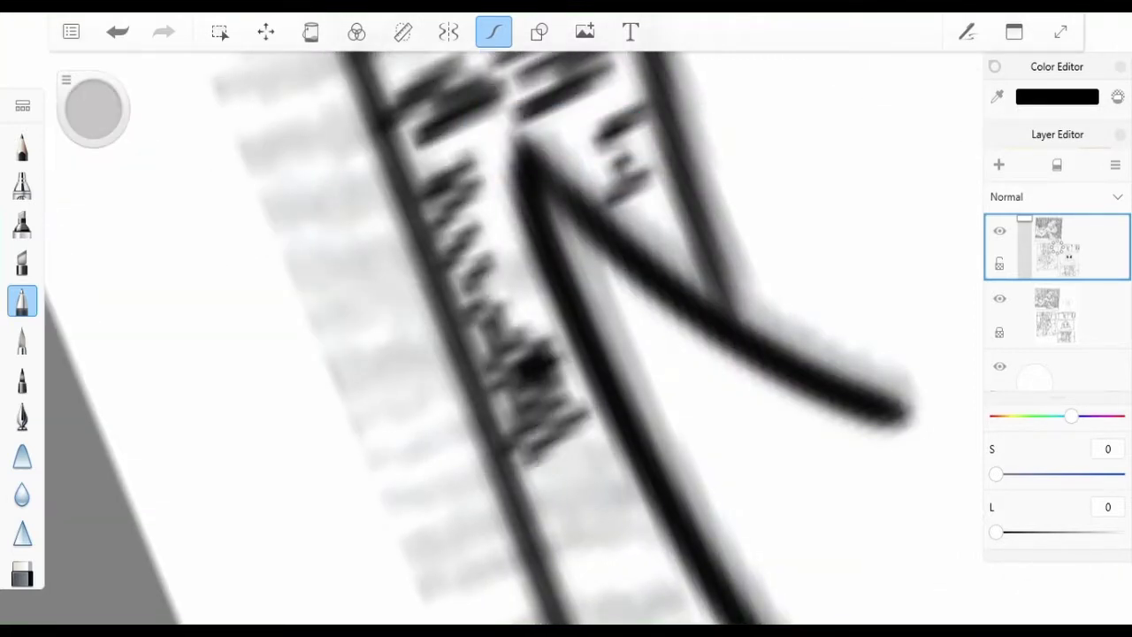
left_click_drag(524, 520, 590, 430)
left_click_drag(543, 543, 605, 485)
left_click_drag(568, 567, 640, 502)
left_click_drag(563, 592, 642, 527)
- Extend the hatching along the widening strip between the panel border and the tail's lower edge, towards the leg outline
scroll(495, 335, "down", 3)
left_click_drag(526, 449, 598, 387)
mouse_move(541, 464)
left_mouse_down()
mouse_move(630, 384)
mouse_move(630, 410)
left_mouse_up()
left_click_drag(566, 523, 669, 432)
left_click_drag(610, 540, 694, 460)
left_click_drag(629, 610, 735, 508)
left_click_drag(694, 619, 778, 568)
scroll(531, 354, "up", 3)
scroll(566, 336, "down", 2)
left_click_drag(659, 459, 752, 389)
left_click_drag(654, 528, 782, 404)
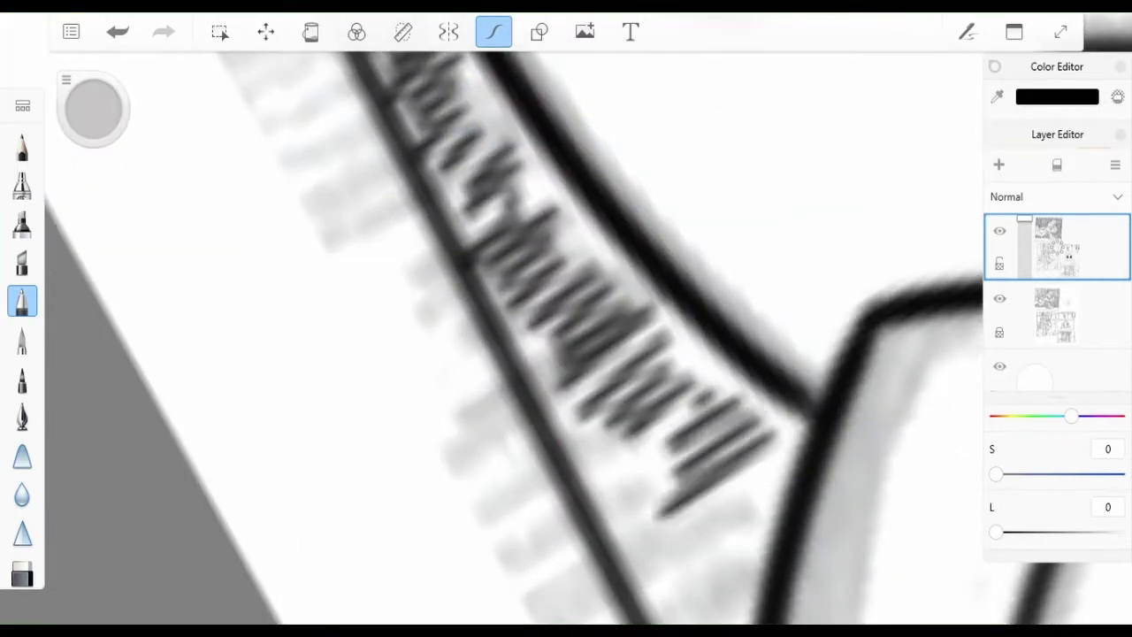
- Hatch the remaining wedge where the panel border, the tail's base and the leg outline meet with dense diagonal strokes
left_click_drag(624, 563, 802, 434)
left_click_drag(612, 528, 642, 501)
left_click_drag(596, 535, 684, 465)
left_click_drag(586, 516, 655, 458)
left_click_drag(594, 481, 626, 446)
scroll(565, 336, "down", 2)
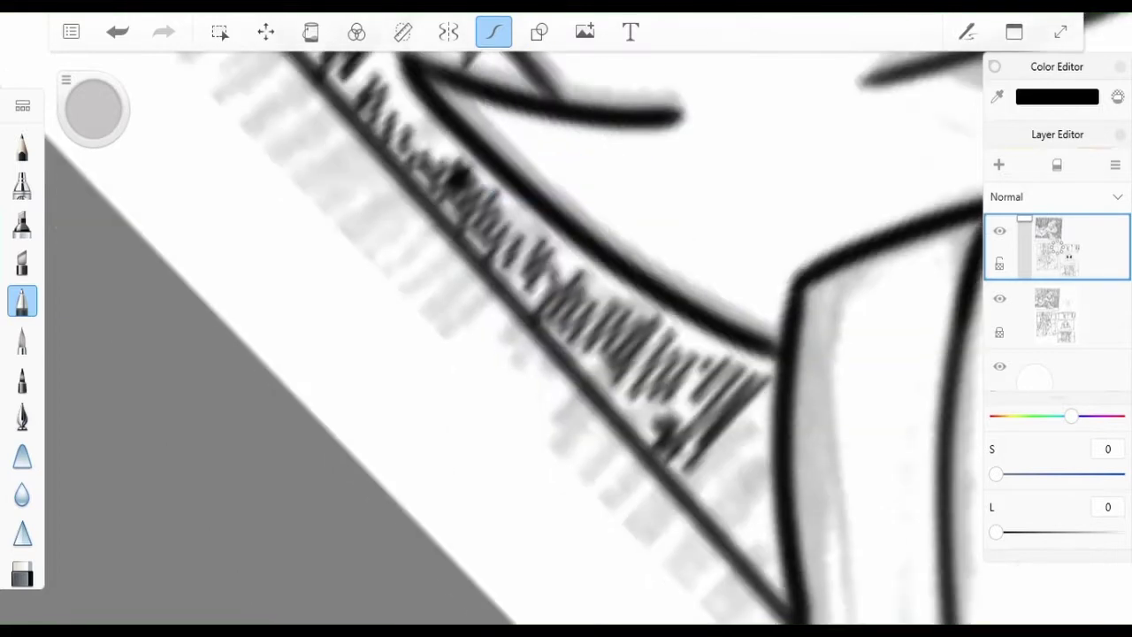
scroll(566, 336, "up", 3)
left_click_drag(588, 343, 725, 231)
left_click_drag(590, 357, 695, 272)
left_click_drag(559, 403, 690, 297)
left_click_drag(570, 447, 693, 315)
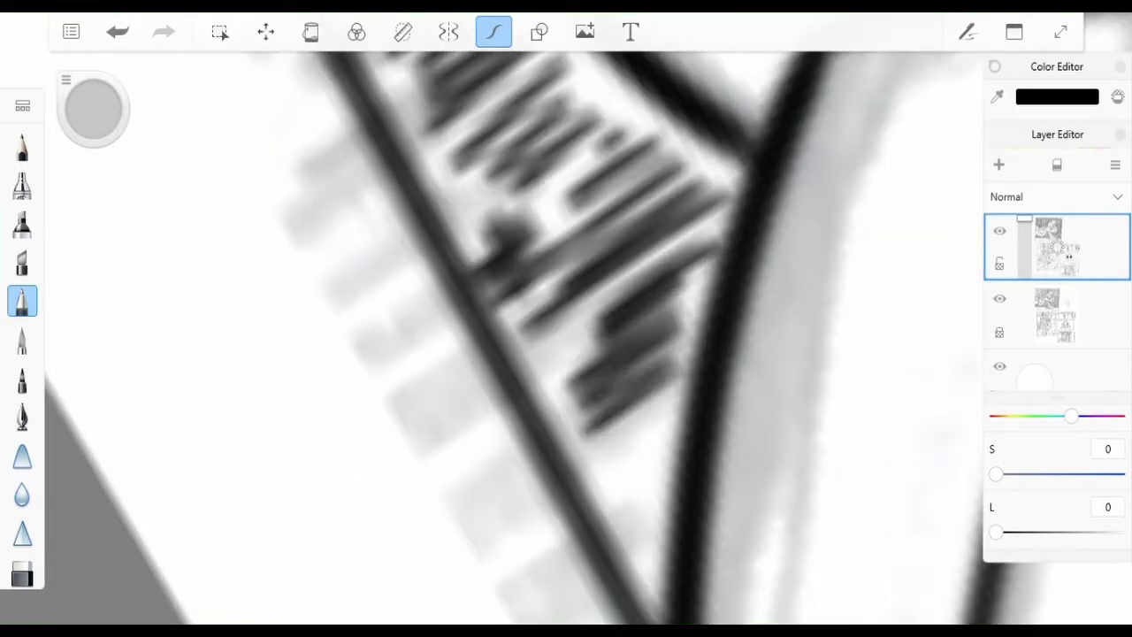
left_click_drag(570, 485, 670, 394)
left_click_drag(611, 485, 677, 420)
left_click_drag(515, 378, 543, 344)
mouse_move(521, 386)
left_mouse_down()
mouse_move(592, 315)
mouse_move(578, 349)
mouse_move(658, 305)
left_mouse_up()
- Undo the most recent pen strokes and expand the Color Editor
scroll(566, 336, "down", 2)
scroll(566, 336, "up", 2)
scroll(566, 336, "down", 4)
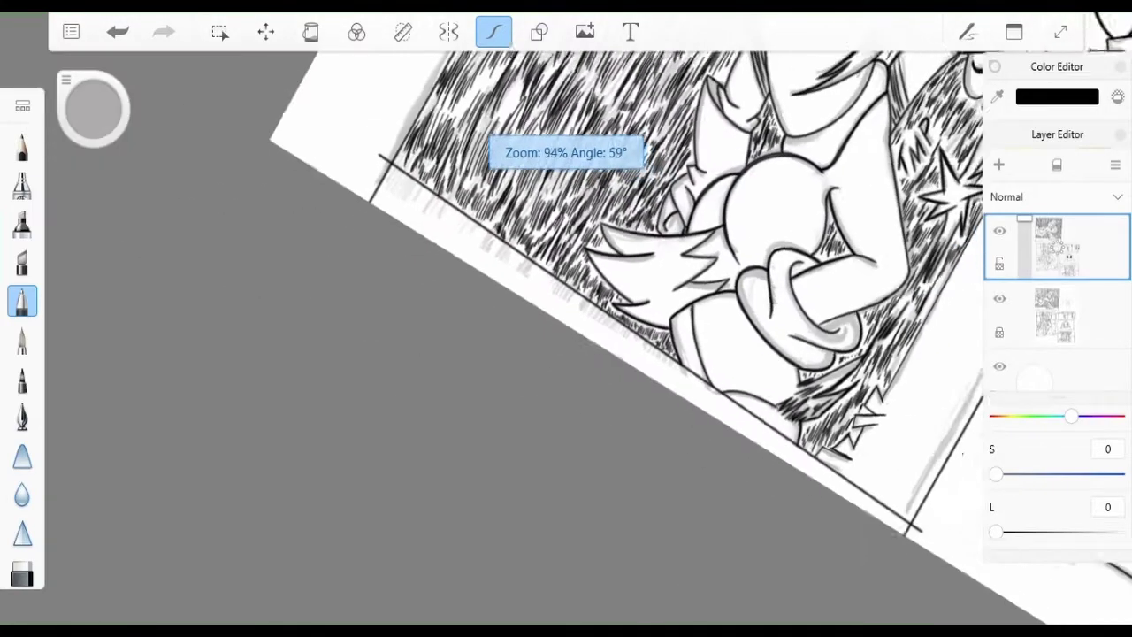
scroll(566, 336, "up", 4)
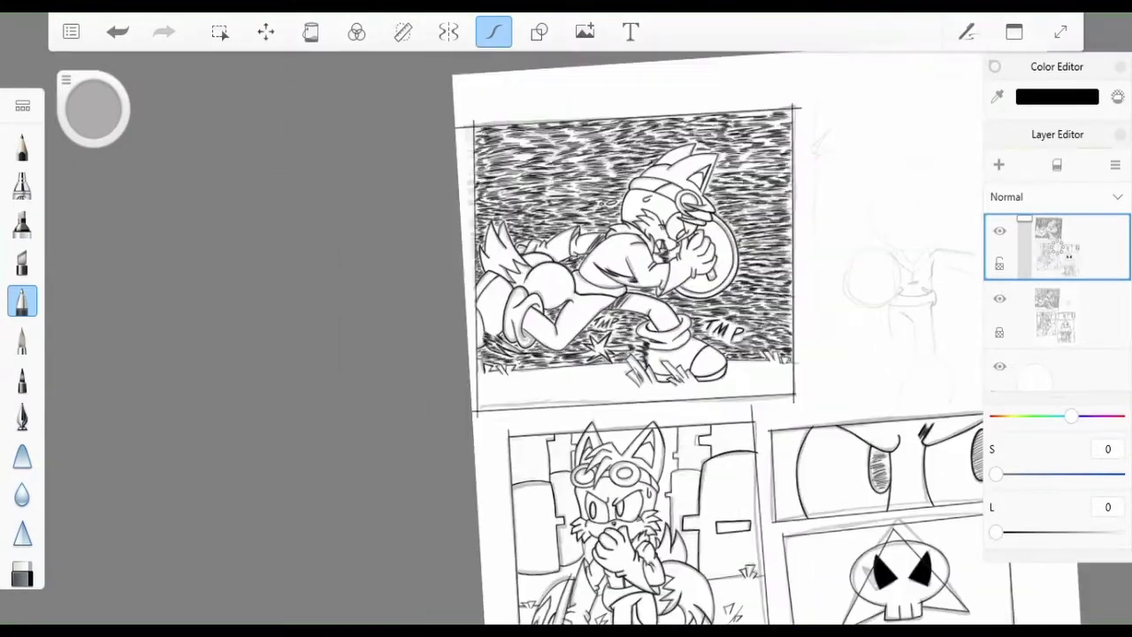
key("ctrl+z")
left_click(1057, 66)
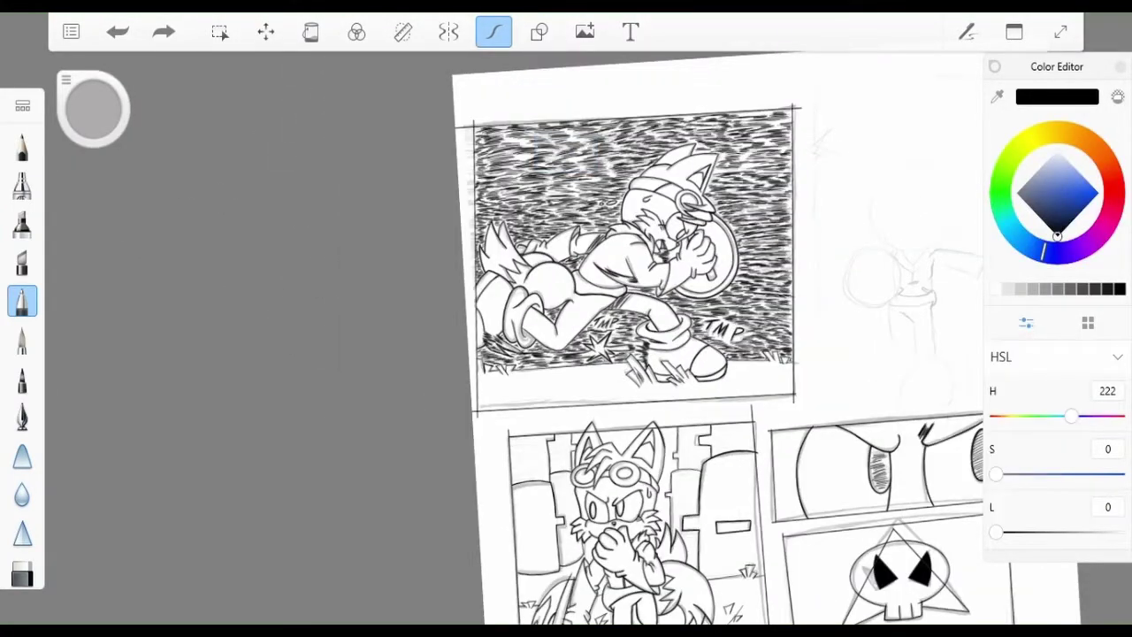
scroll(566, 336, "up", 2)
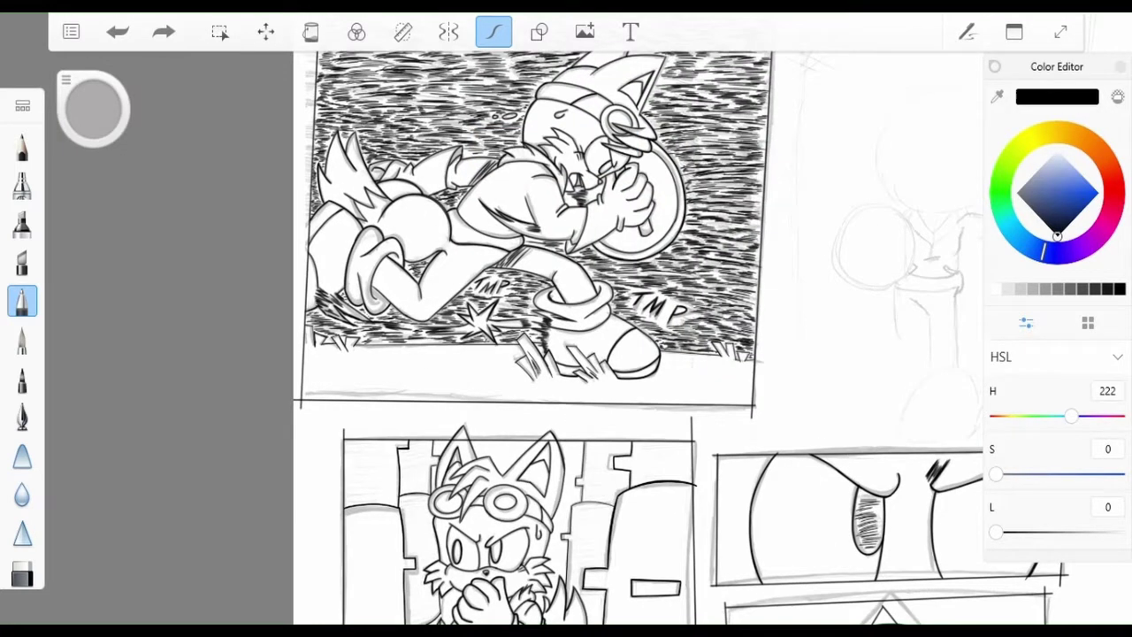
left_click(117, 32)
- Hide the Color Editor and move the Layer Editor to a free spot over the canvas
left_click(1013, 32)
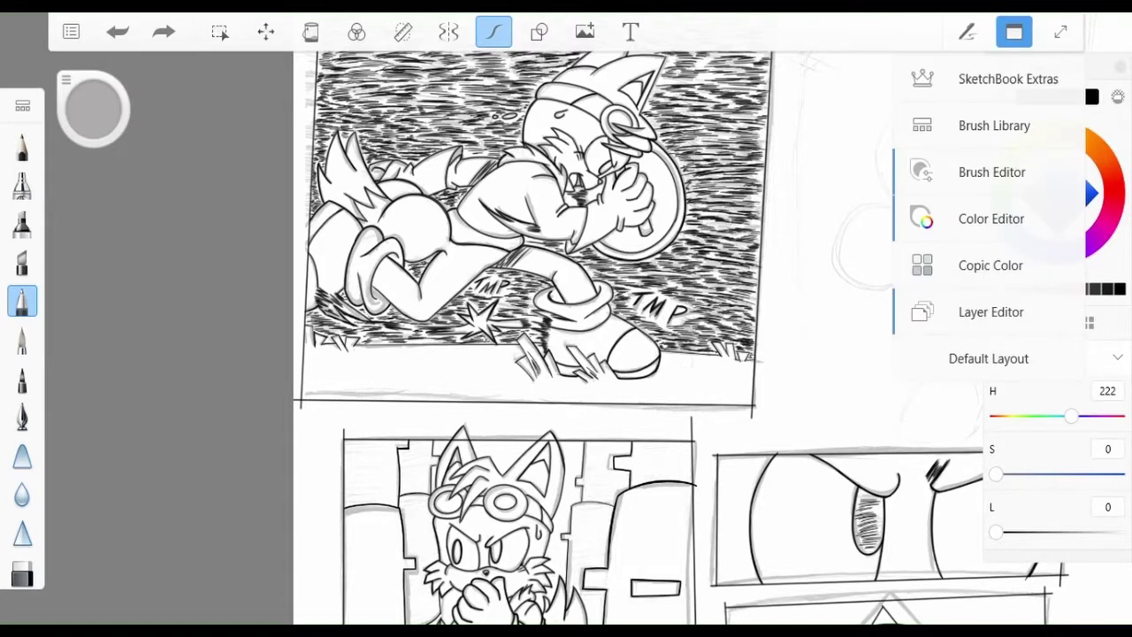
left_click(991, 218)
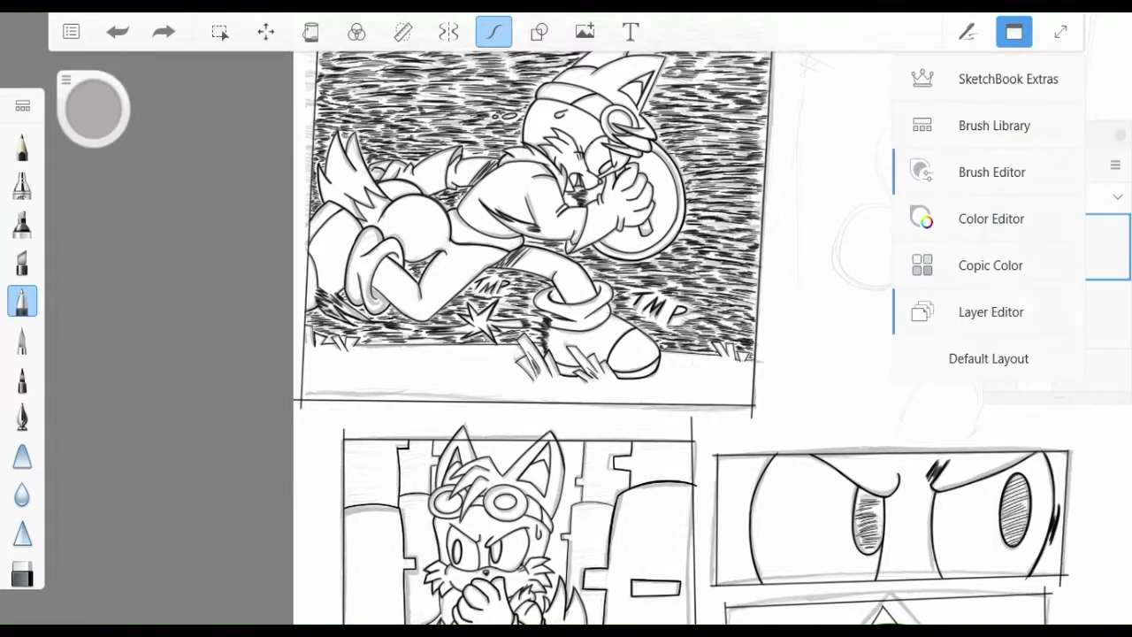
key("Escape")
left_click_drag(1057, 135, 1040, 219)
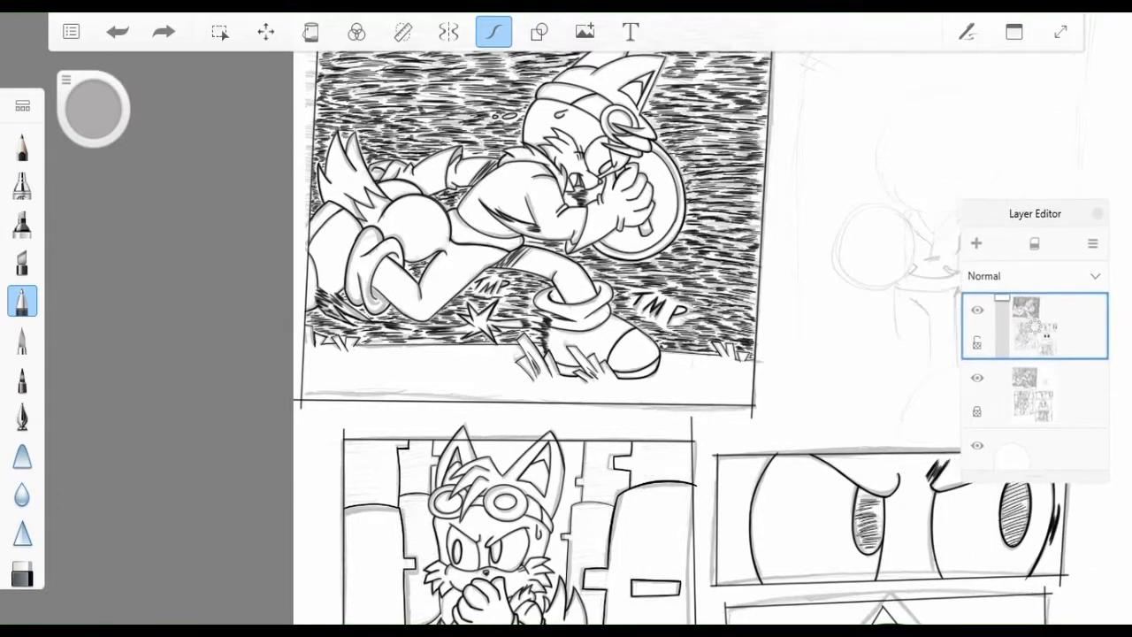
- Erase the overshooting border line ends at the lower-right corner of the fox panel
left_click_drag(619, 310, 517, 239)
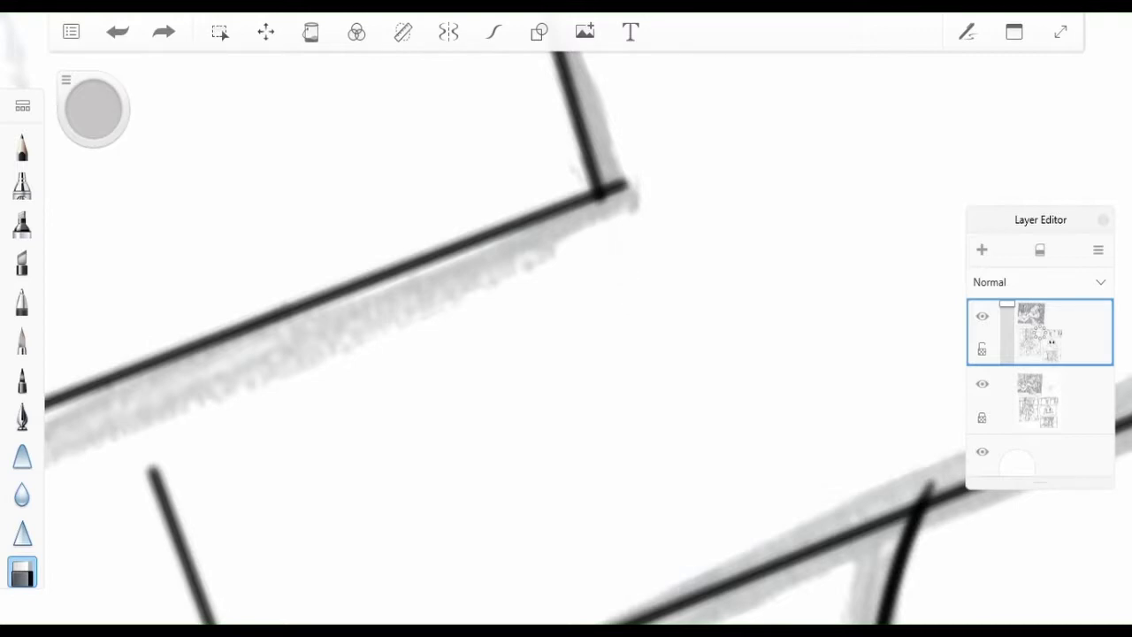
scroll(565, 336, "down", 3)
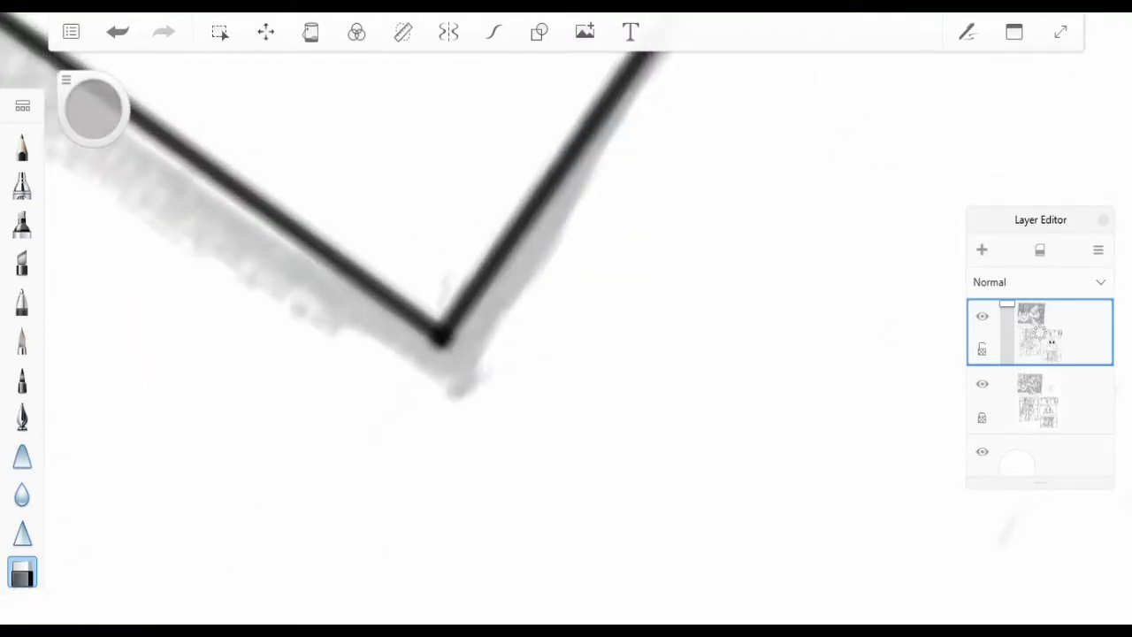
scroll(566, 336, "down", 10)
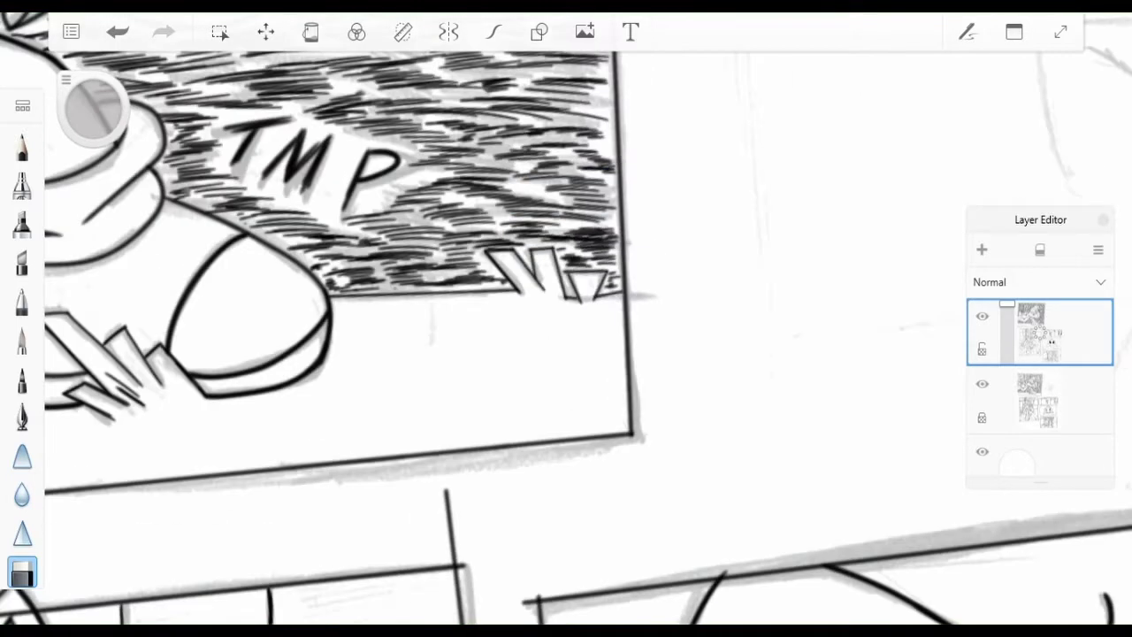
- Erase the hatch ends crossing the fox panel's right border and the overshooting lines at its upper-right corner
scroll(566, 336, "up", 10)
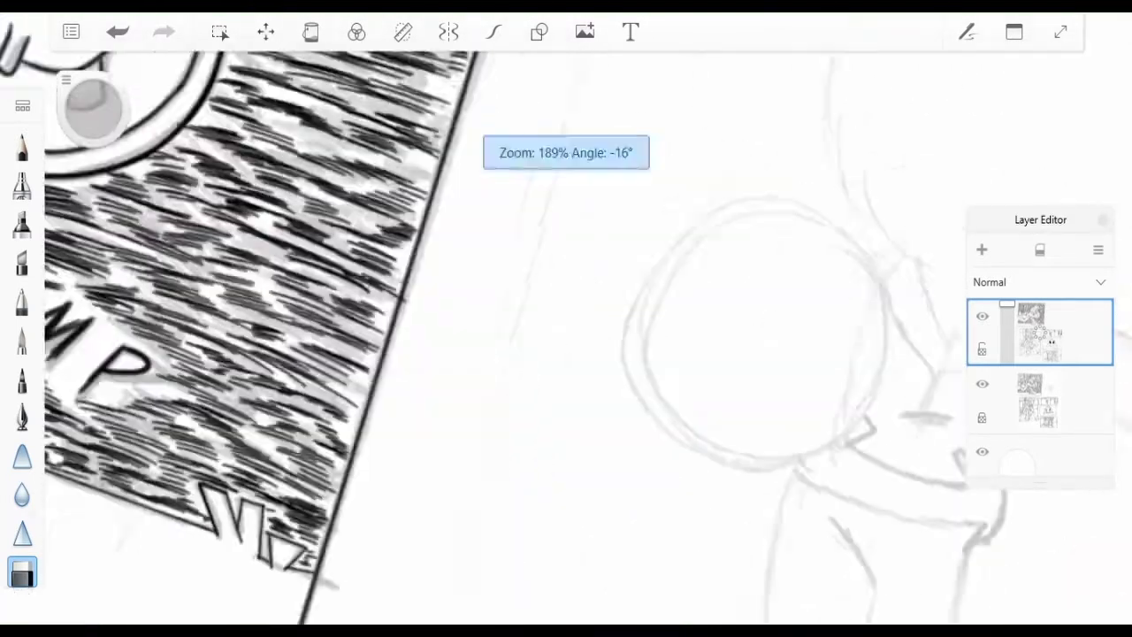
scroll(566, 336, "up", 5)
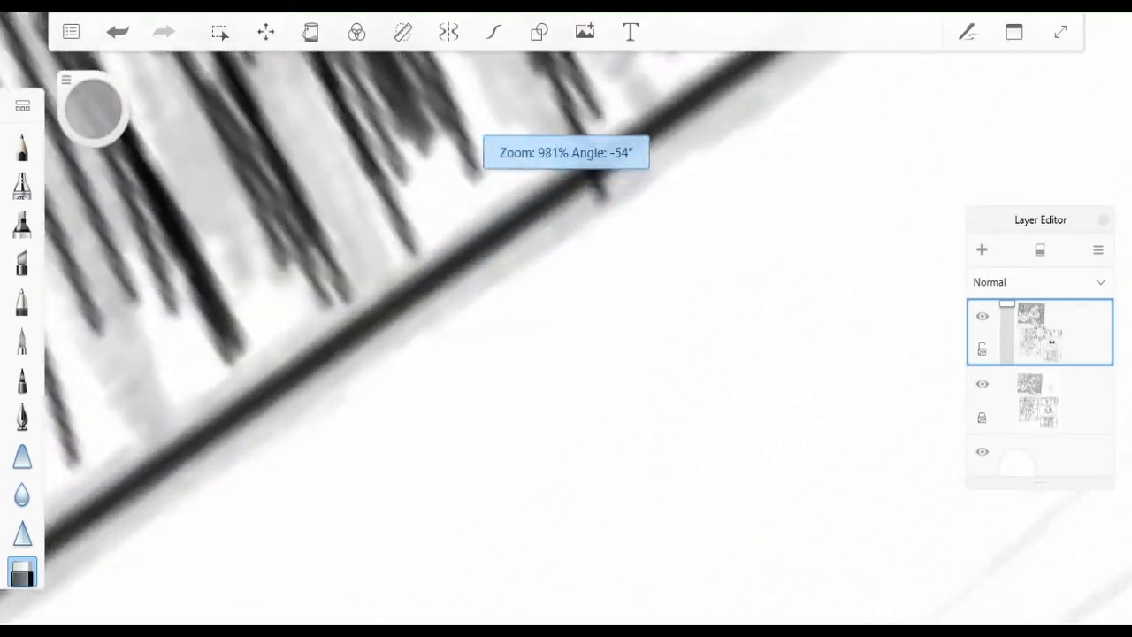
scroll(566, 336, "down", 10)
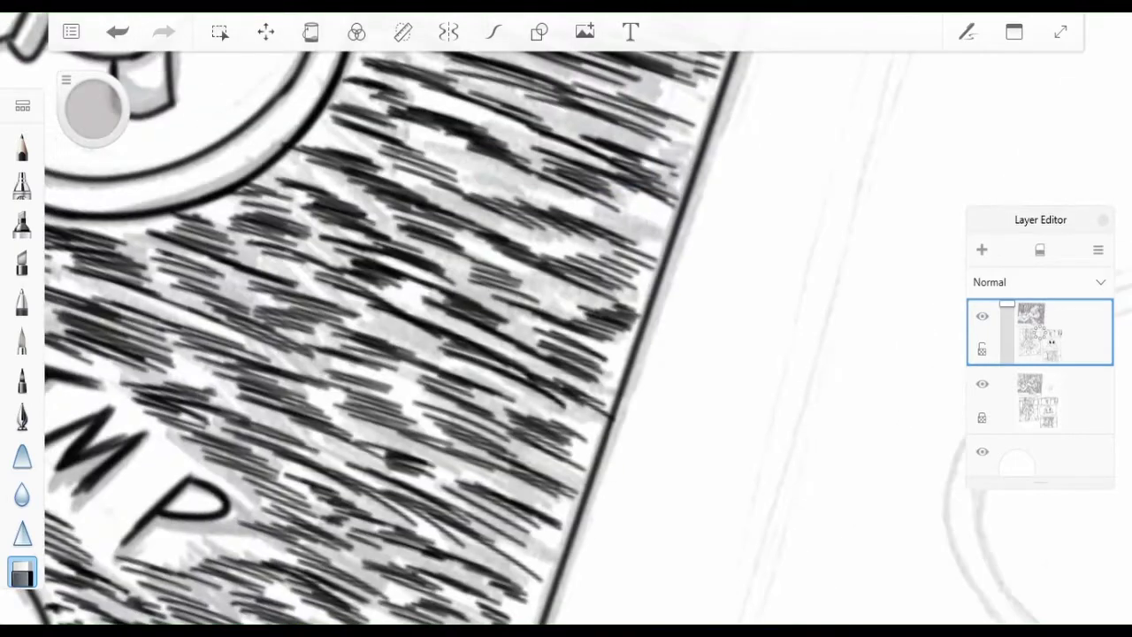
scroll(566, 336, "up", 8)
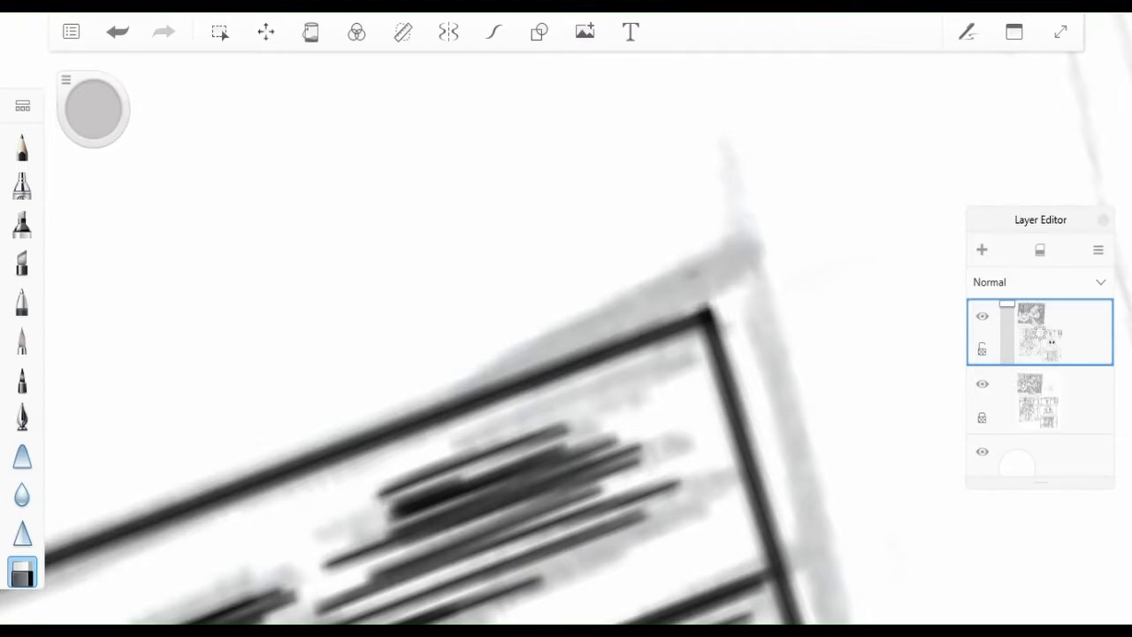
- Hide the grey sketch layer beneath the inks to expose the line ends at the fox panel's upper-left corner
scroll(566, 336, "down", 10)
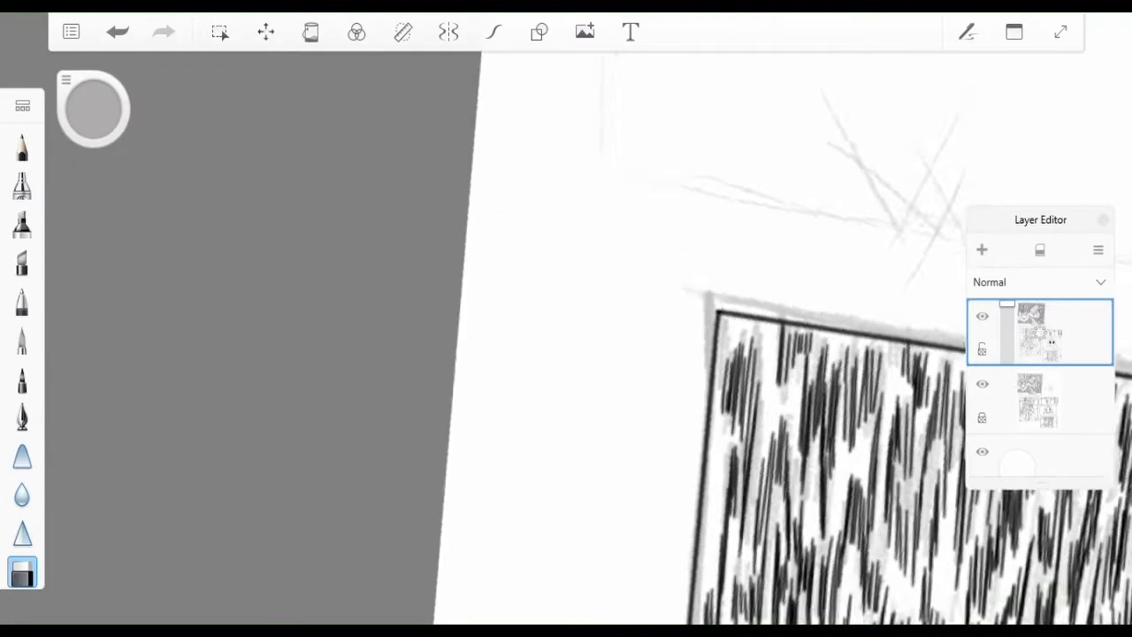
scroll(566, 336, "up", 5)
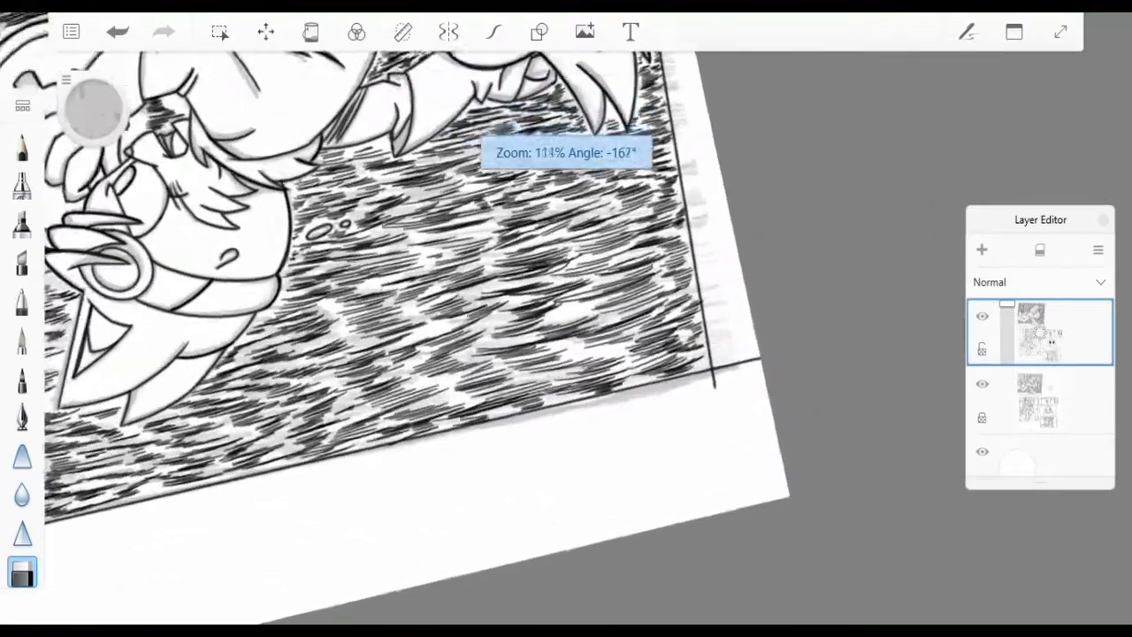
scroll(566, 336, "up", 3)
scroll(566, 336, "up", 5)
left_click(981, 383)
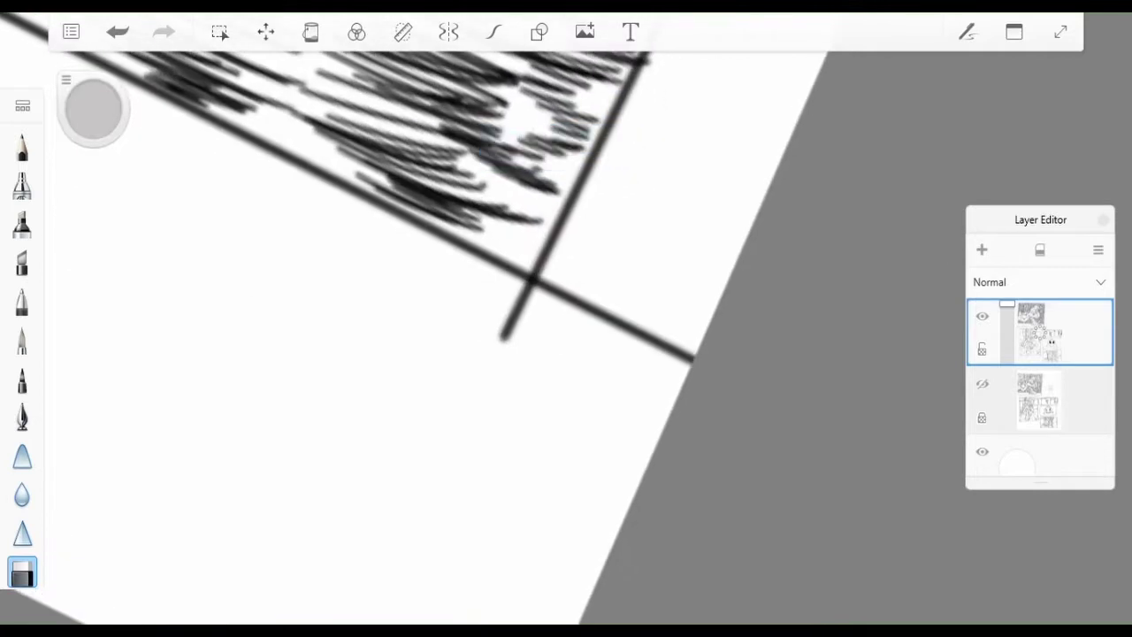
- Erase the overshooting border lines at the fox panel's upper-left corner and trim the hatch stroke crossing the left border
scroll(566, 336, "up", 3)
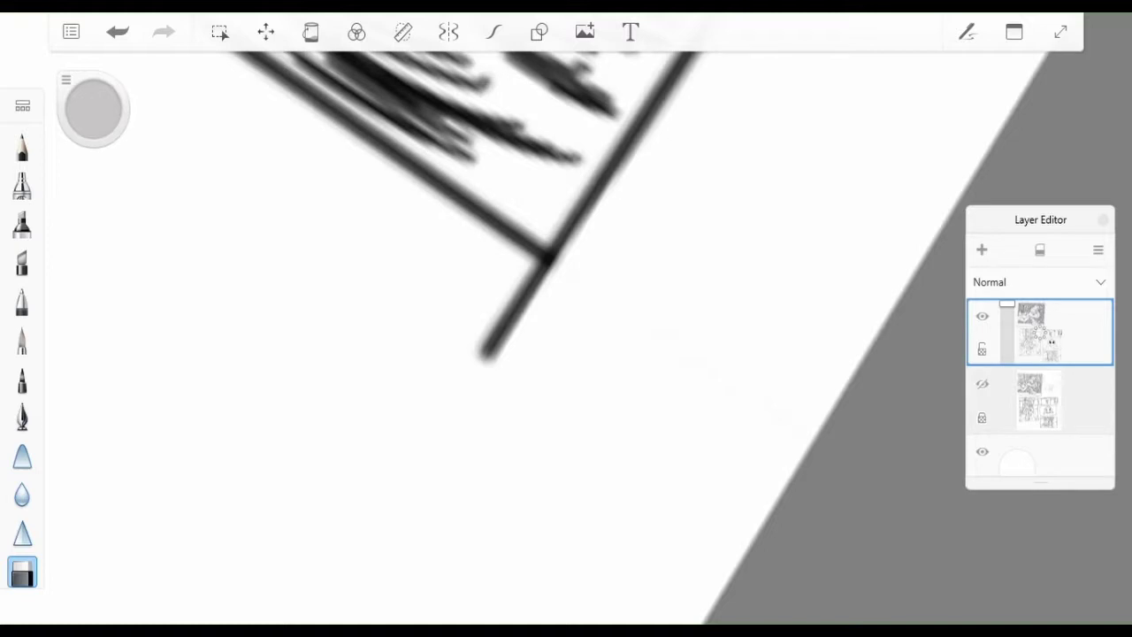
scroll(566, 319, "up", 5)
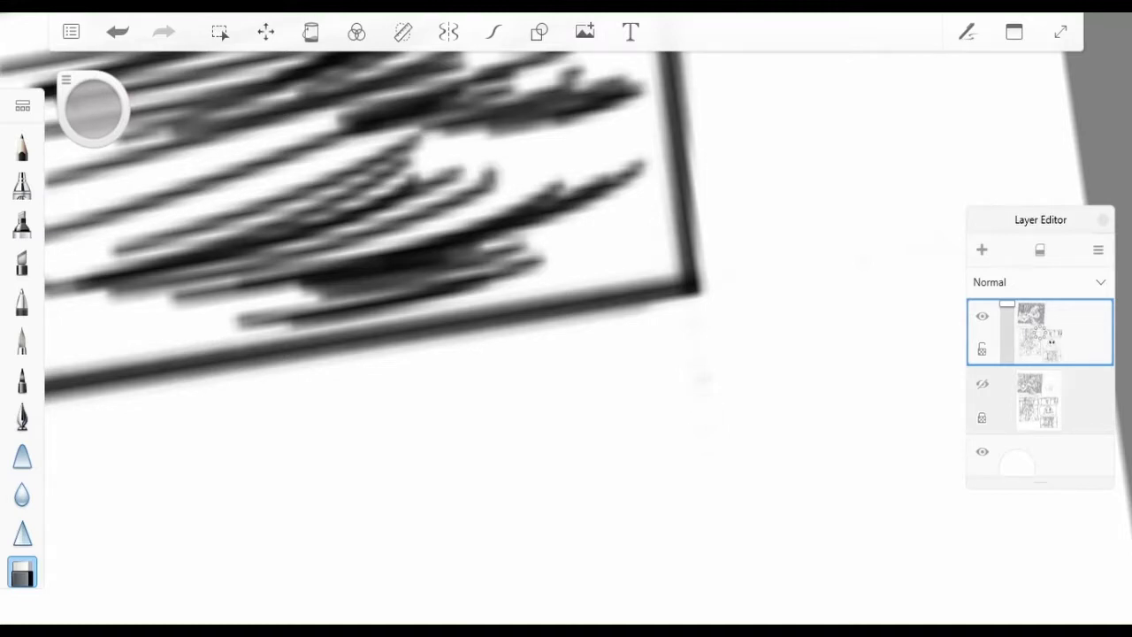
scroll(566, 318, "down", 5)
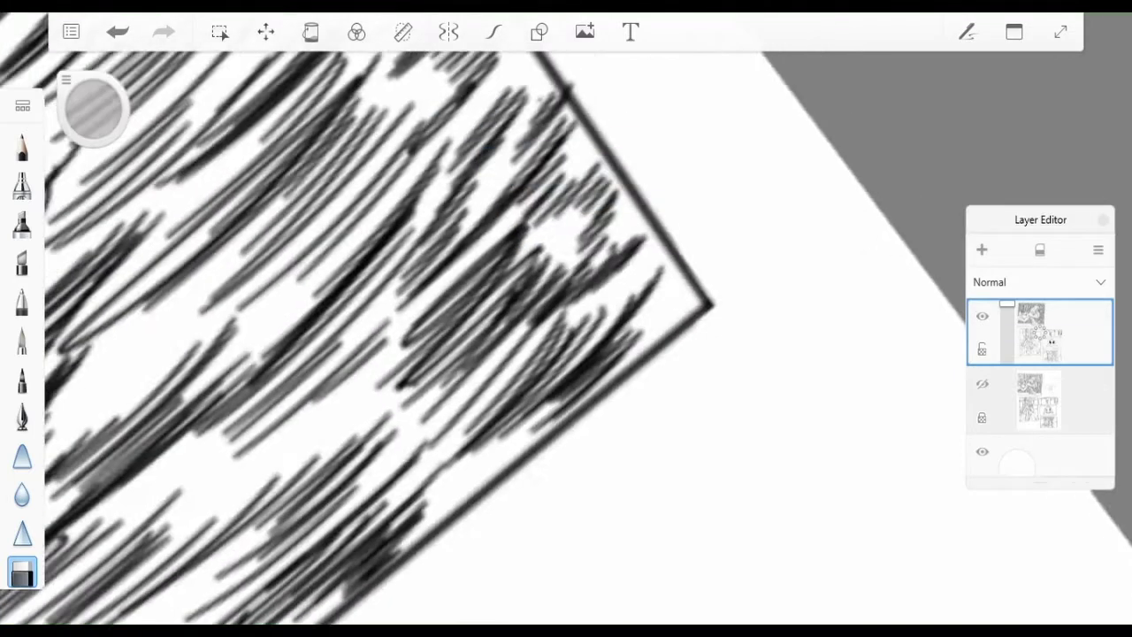
scroll(566, 354, "up", 5)
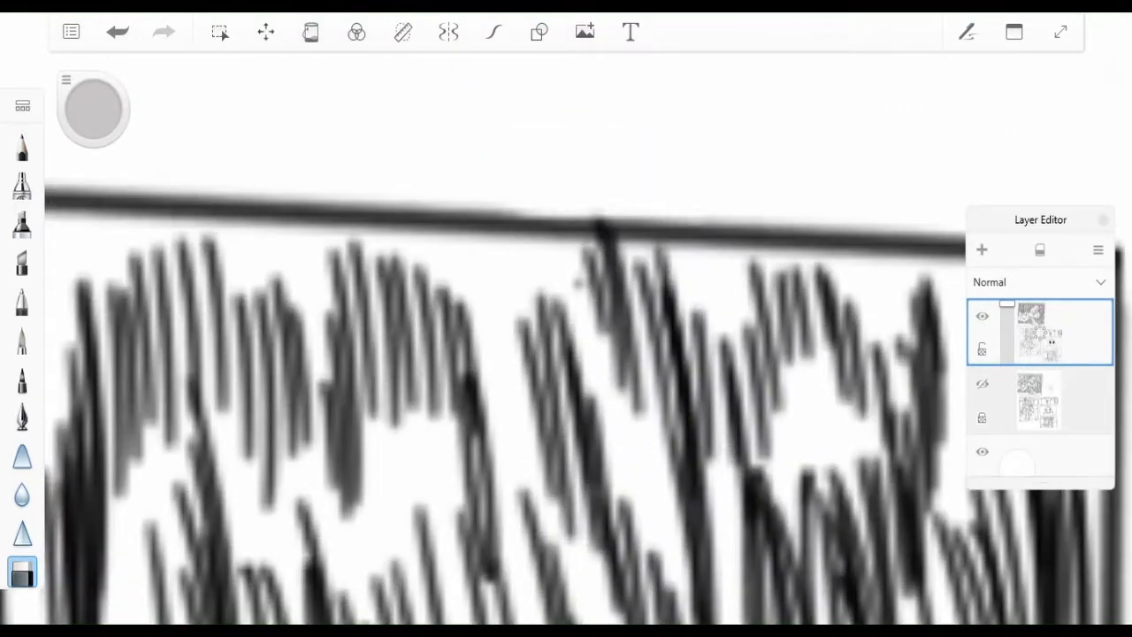
- Erase the overshooting border line ends at the fox panel's lower-left corner
scroll(566, 354, "down", 8)
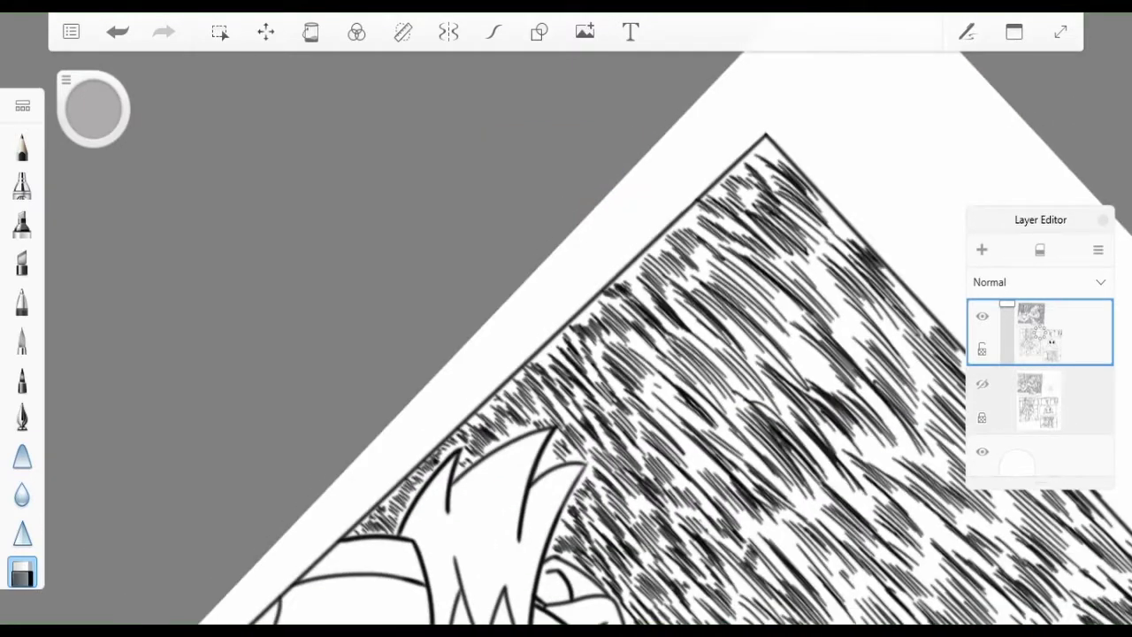
scroll(566, 354, "up", 4)
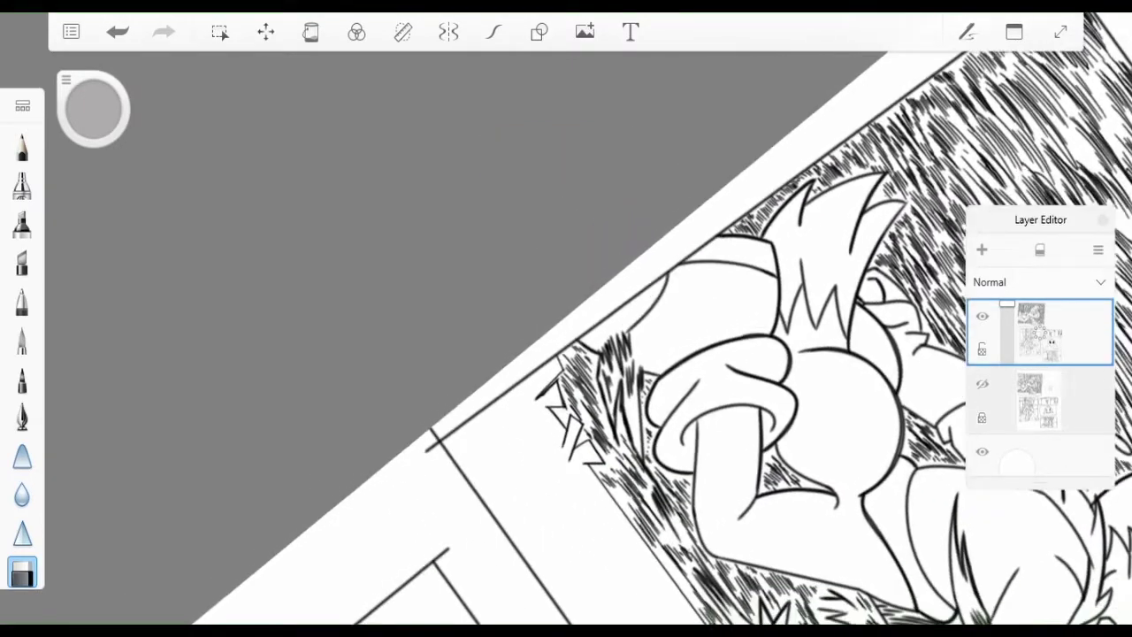
scroll(566, 353, "up", 8)
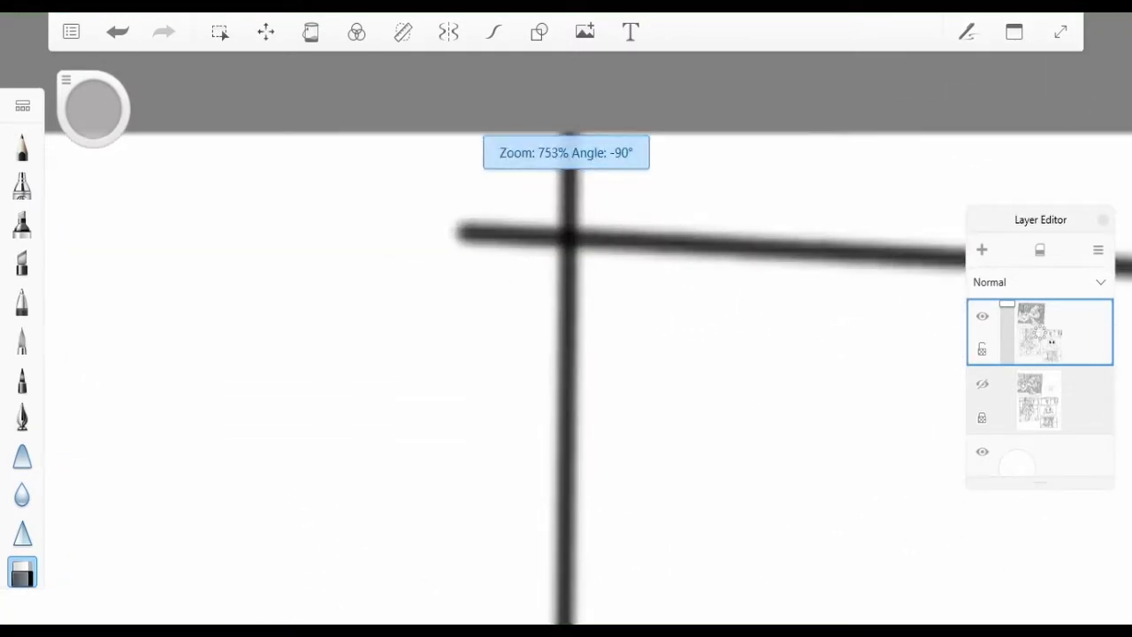
mouse_move(601, 232)
left_mouse_down()
mouse_move(646, 256)
mouse_move(682, 168)
left_mouse_up()
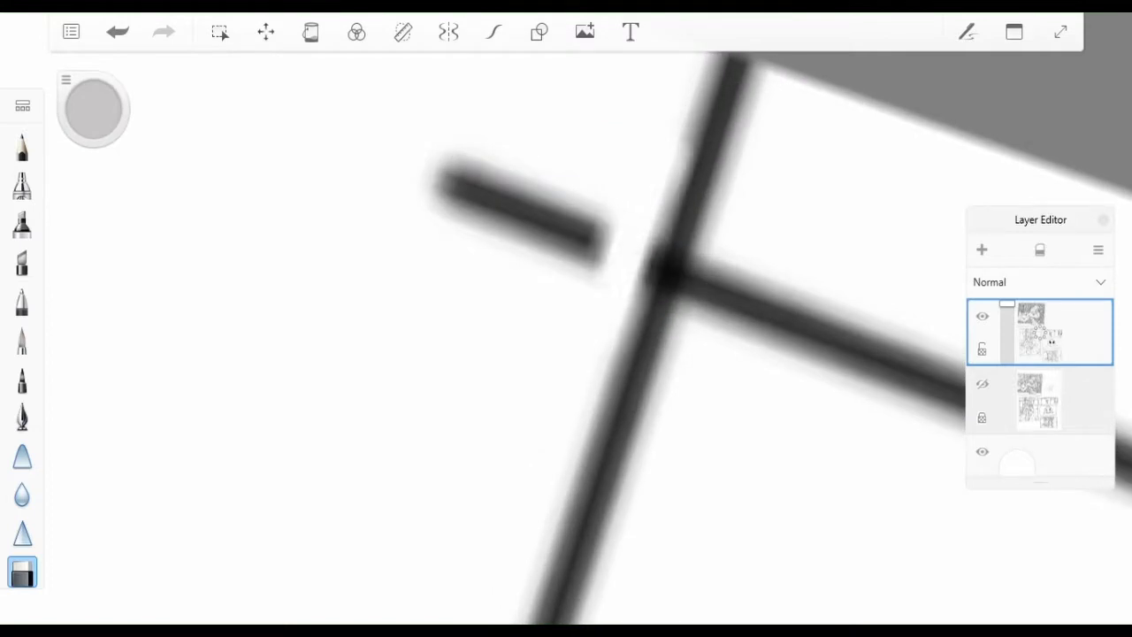
left_click_drag(574, 225, 477, 192)
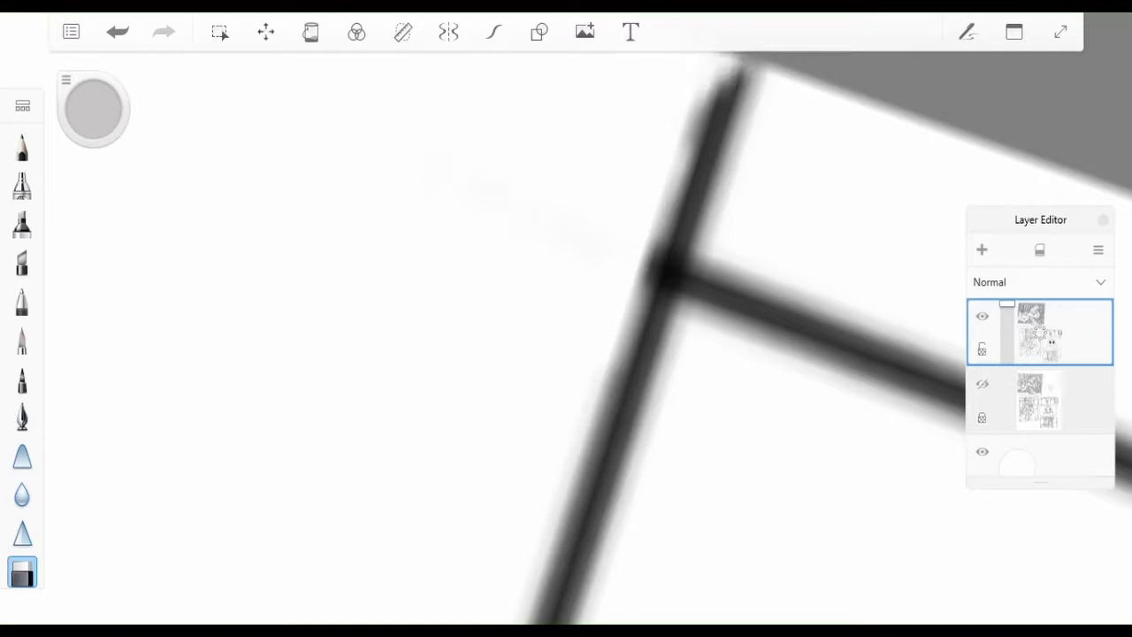
scroll(566, 354, "down", 4)
scroll(566, 354, "up", 4)
left_click_drag(468, 296, 522, 301)
mouse_move(531, 367)
left_mouse_down()
mouse_move(500, 318)
mouse_move(504, 106)
left_mouse_up()
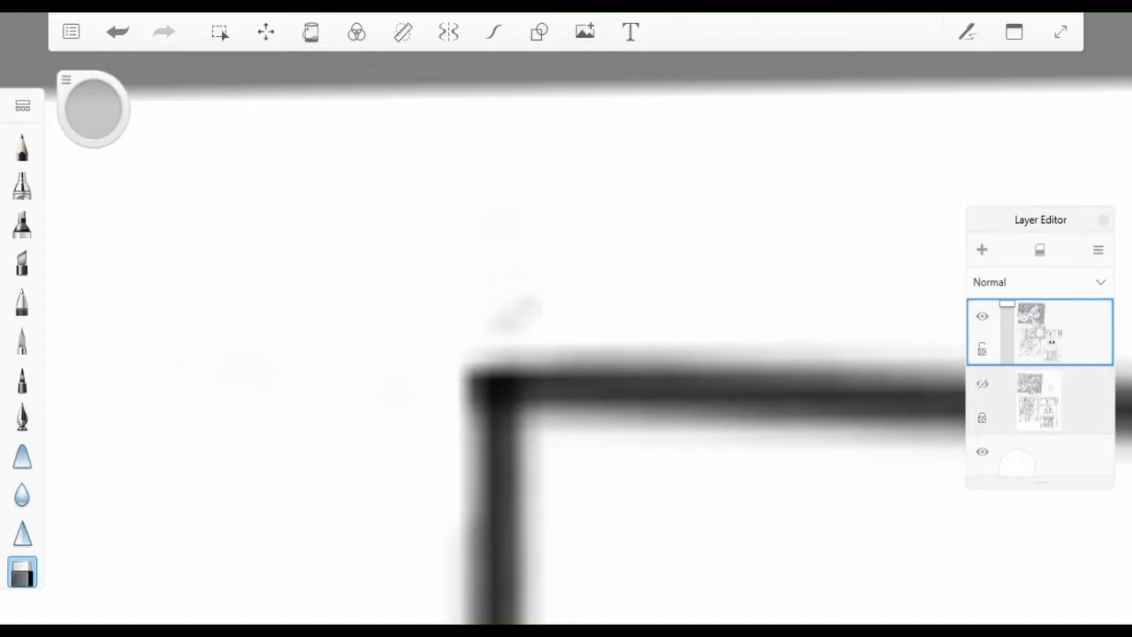
scroll(566, 353, "up", 5)
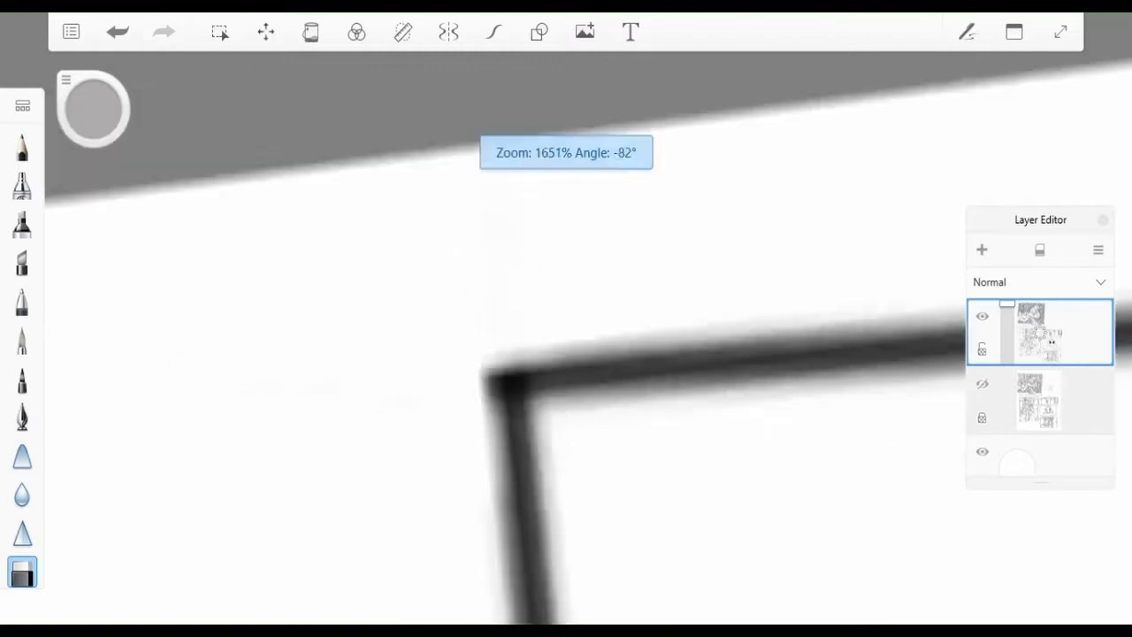
- Erase the overshooting border line ends at the upper-left corner of the right-hand panel below the fox panel
scroll(566, 336, "down", 8)
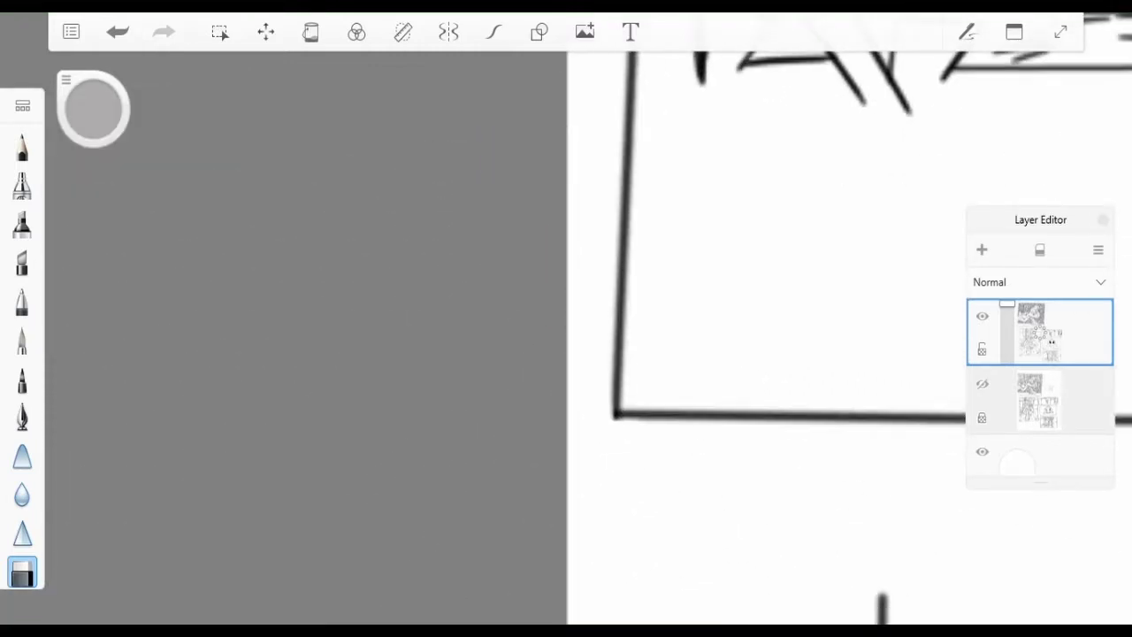
scroll(565, 336, "down", 5)
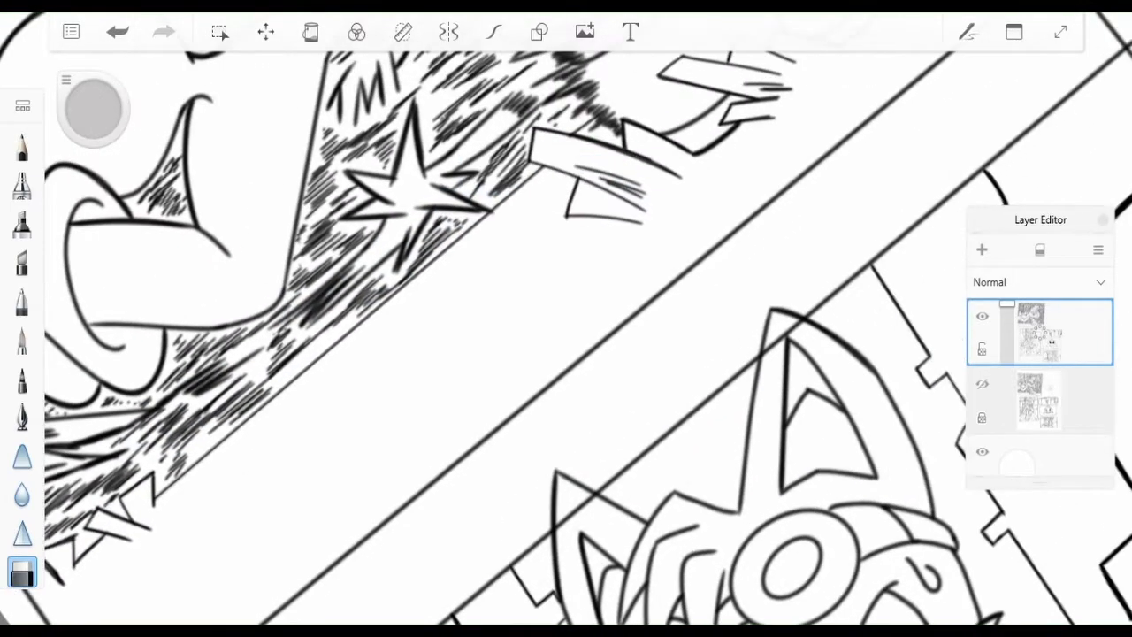
scroll(566, 336, "up", 10)
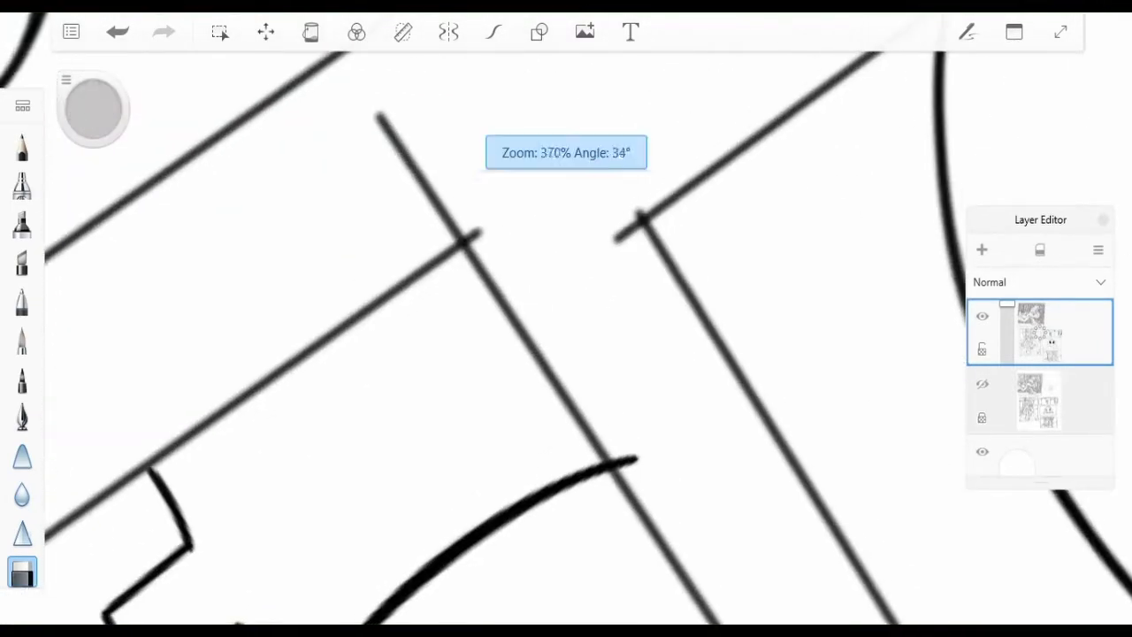
left_click_drag(484, 285, 530, 318)
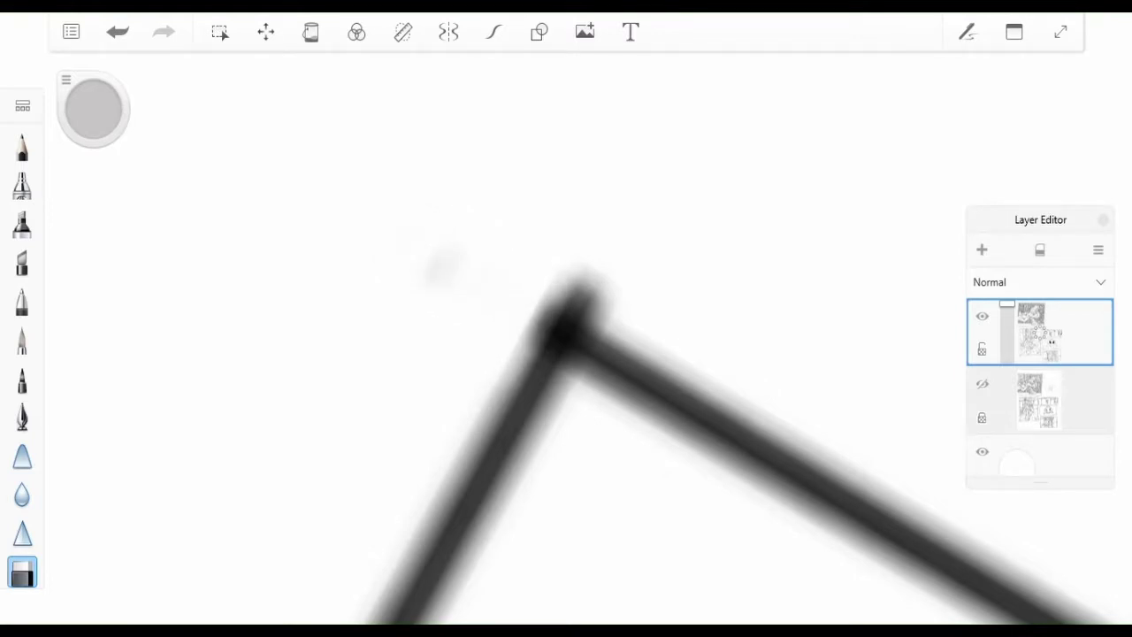
scroll(566, 336, "down", 3)
scroll(566, 336, "up", 5)
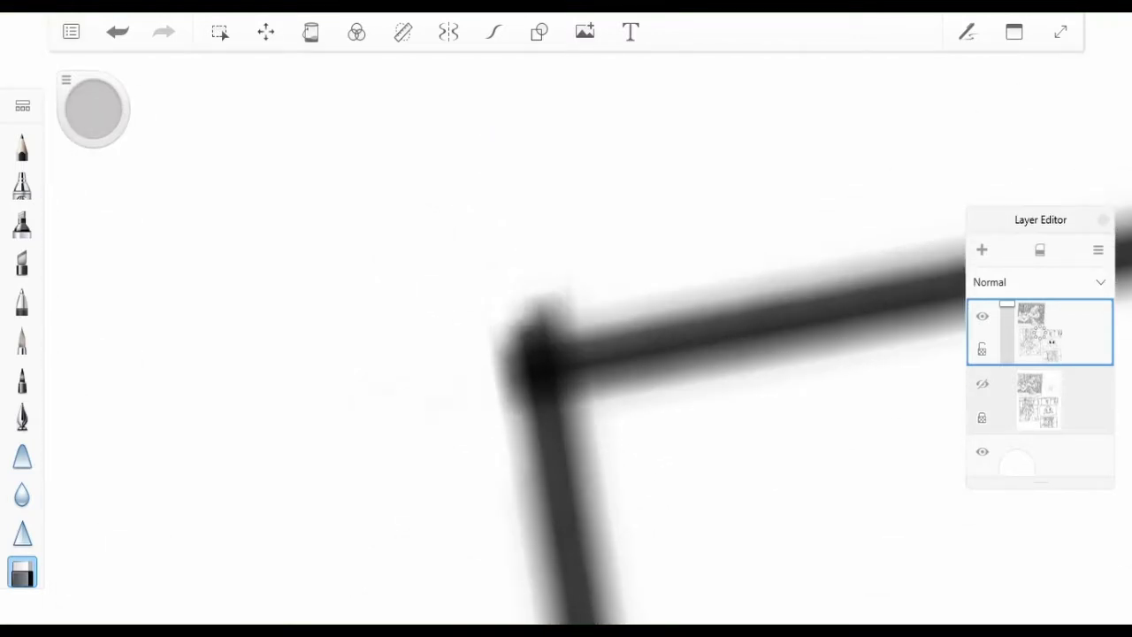
left_click_drag(505, 321, 583, 300)
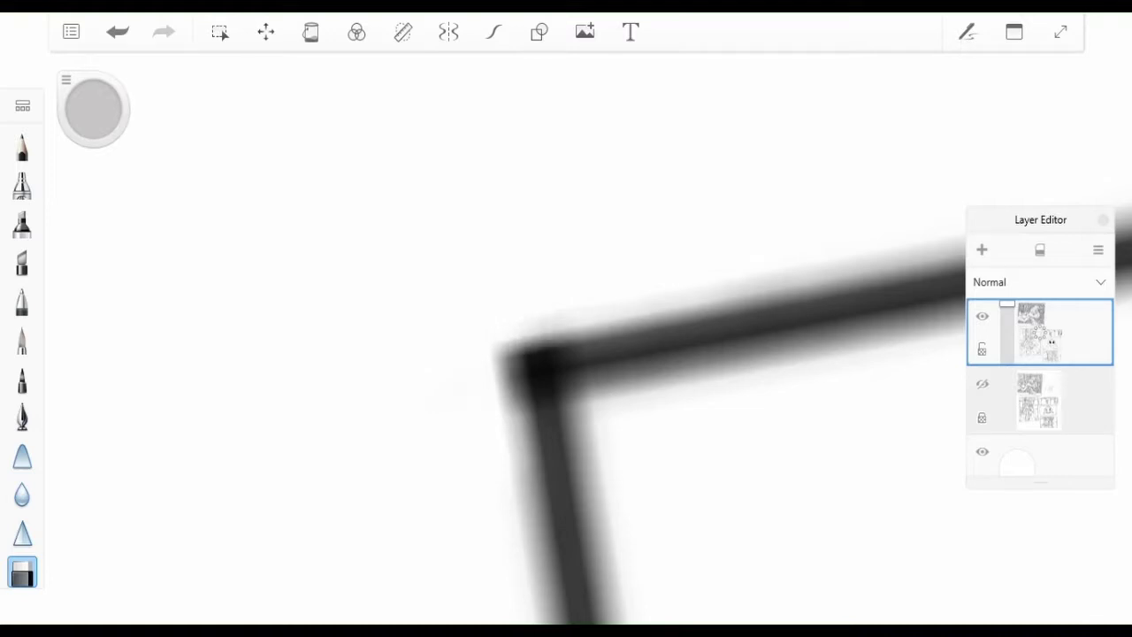
- Trim the curved line end poking through the top border of the right-hand panel, near its upper-left corner
scroll(566, 336, "down", 3)
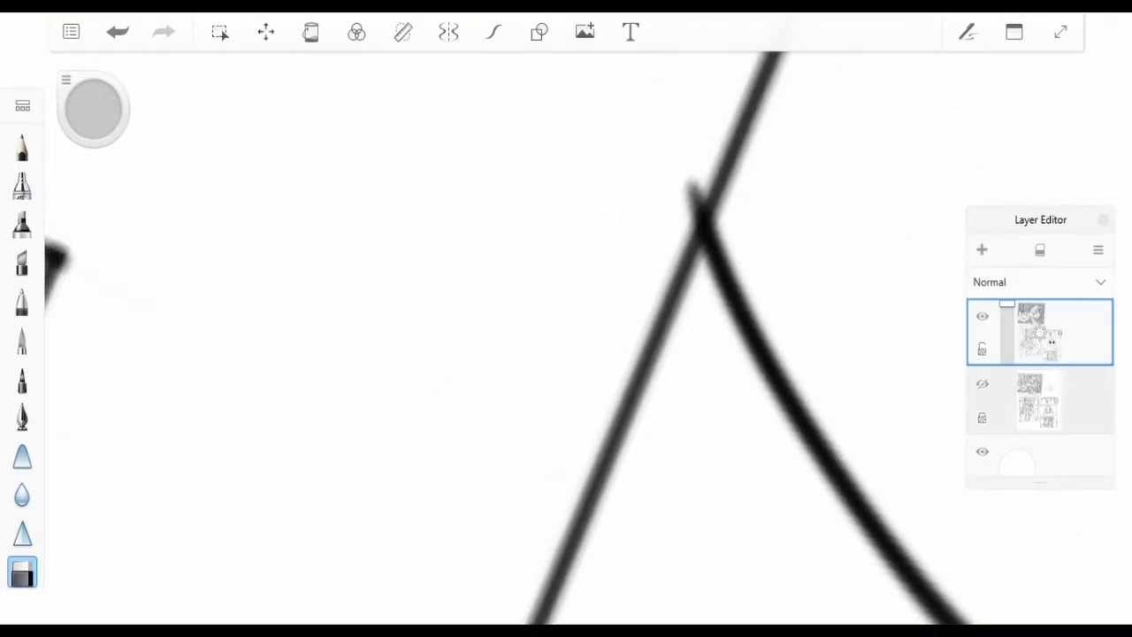
scroll(566, 336, "up", 3)
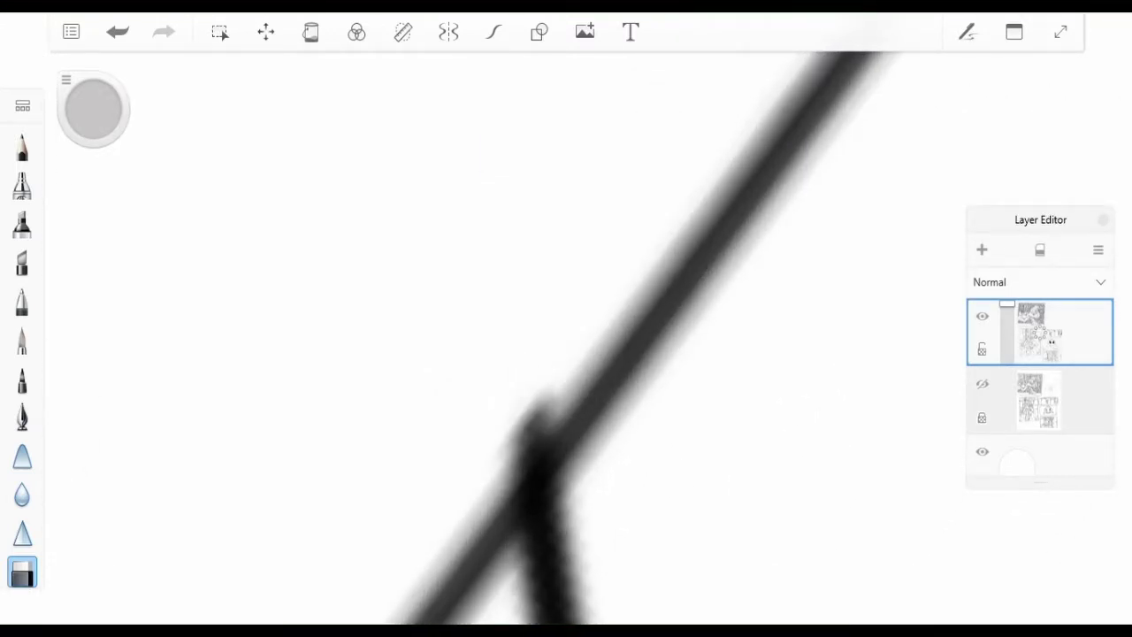
scroll(565, 336, "down", 4)
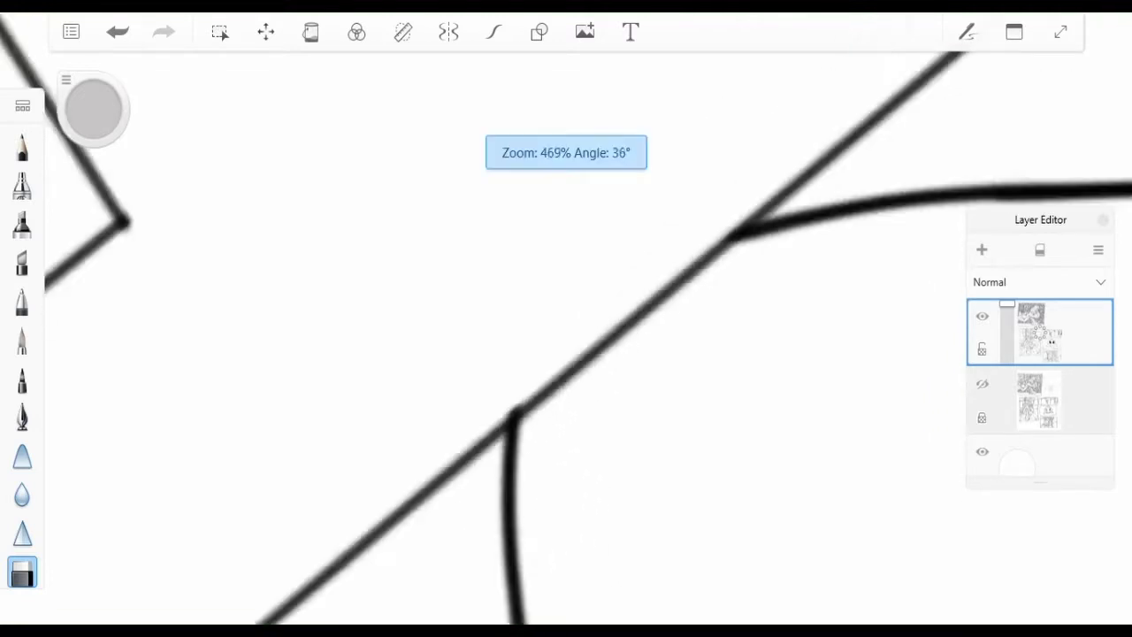
left_click(1040, 399)
scroll(565, 336, "down", 4)
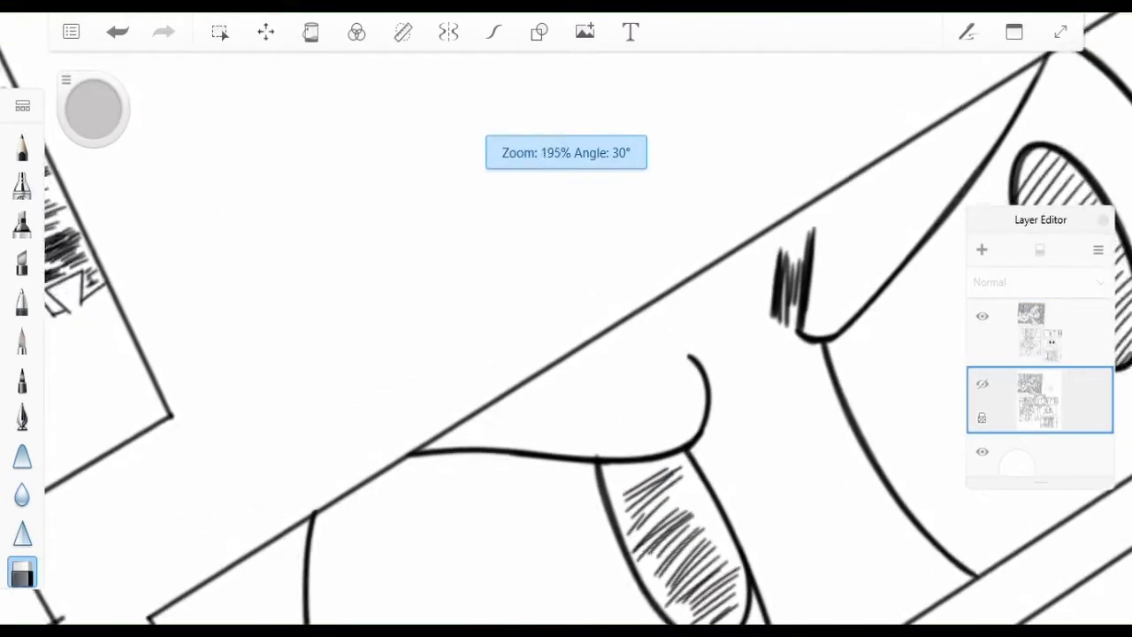
scroll(566, 336, "up", 5)
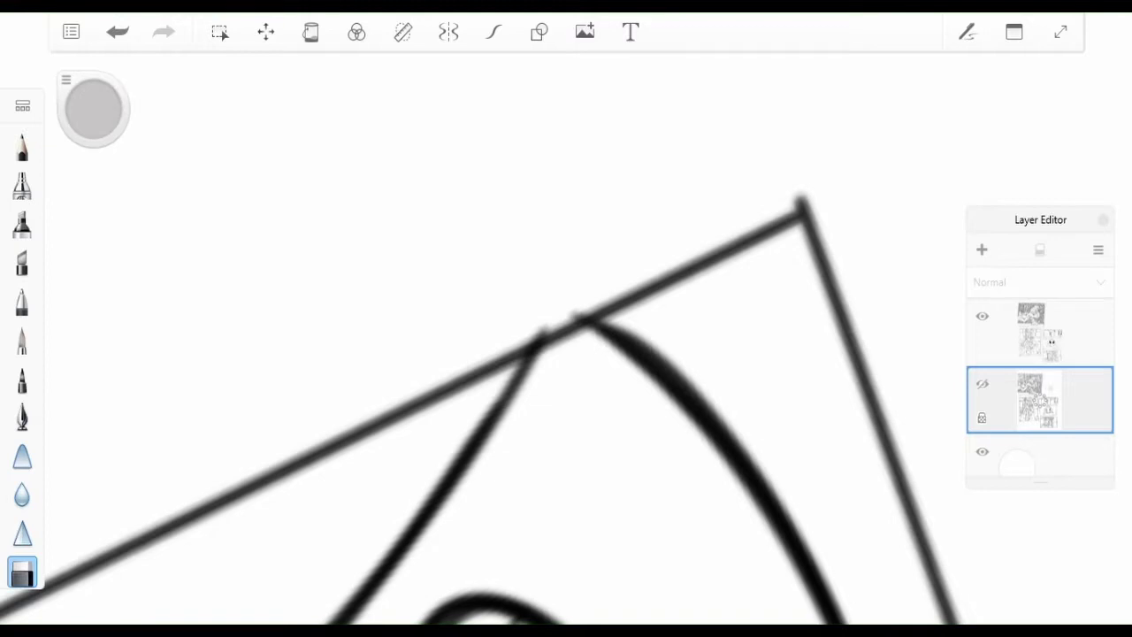
scroll(566, 336, "up", 2)
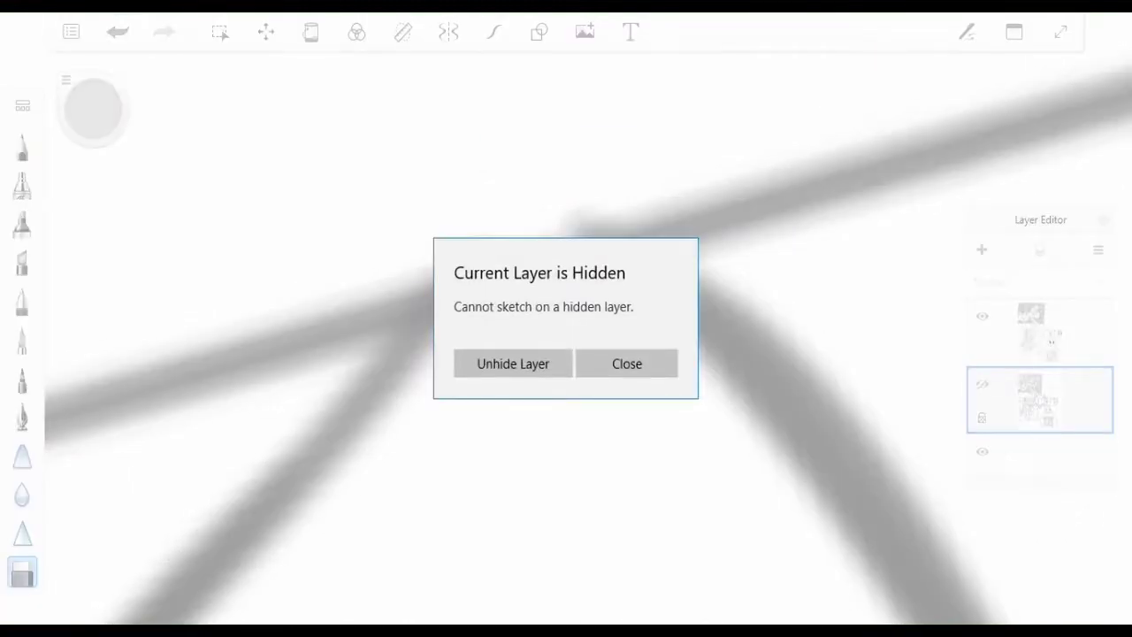
key("Escape")
left_click(1040, 332)
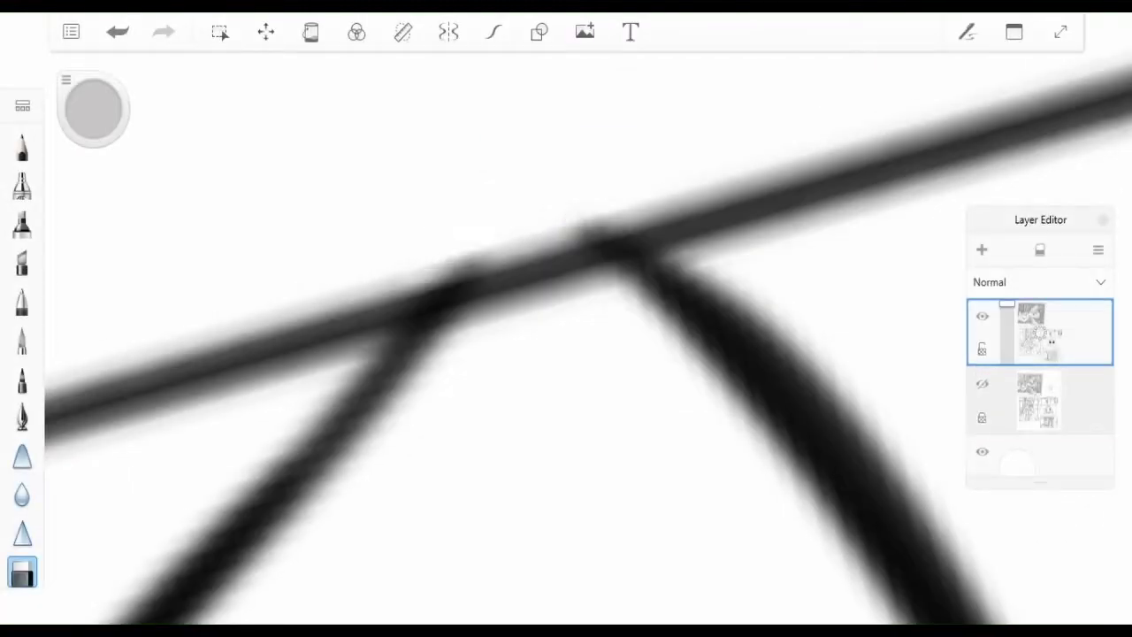
- Erase the overshoot at the right-hand panel's upper-right corner and trim the two line ends poking above its top border nearby
scroll(565, 336, "down", 4)
scroll(566, 336, "up", 4)
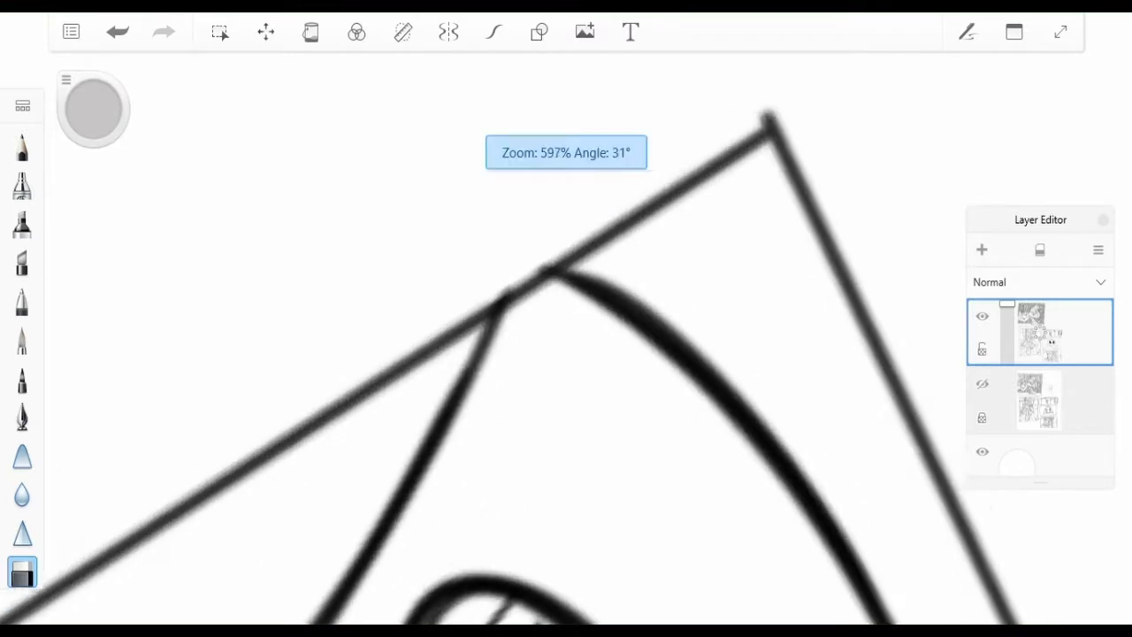
scroll(566, 336, "up", 2)
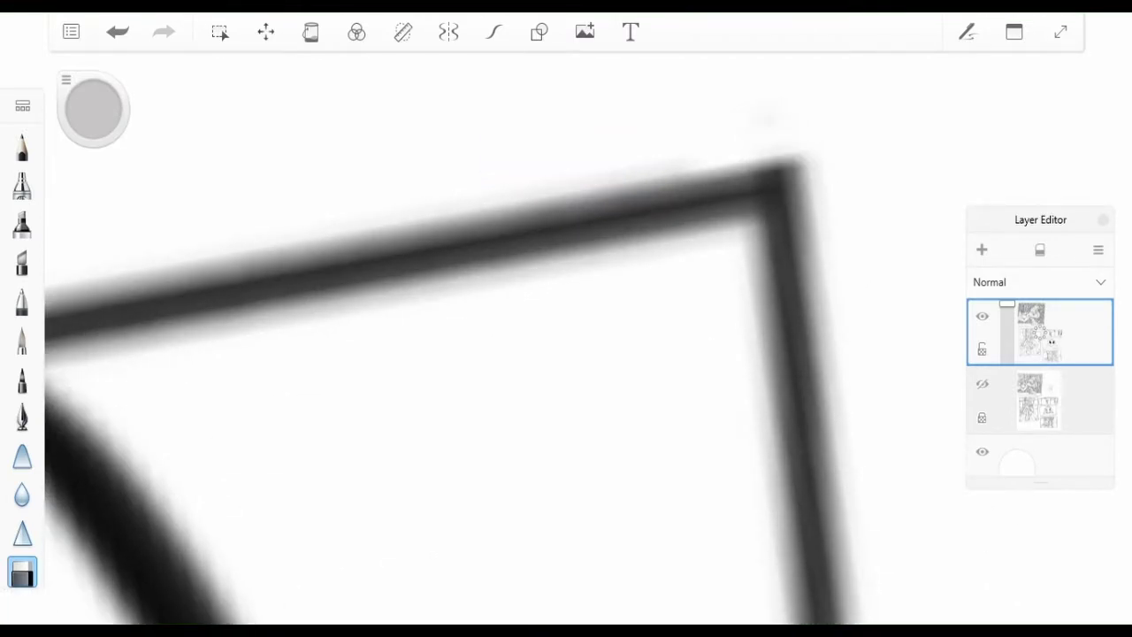
scroll(566, 336, "down", 2)
scroll(566, 336, "up", 5)
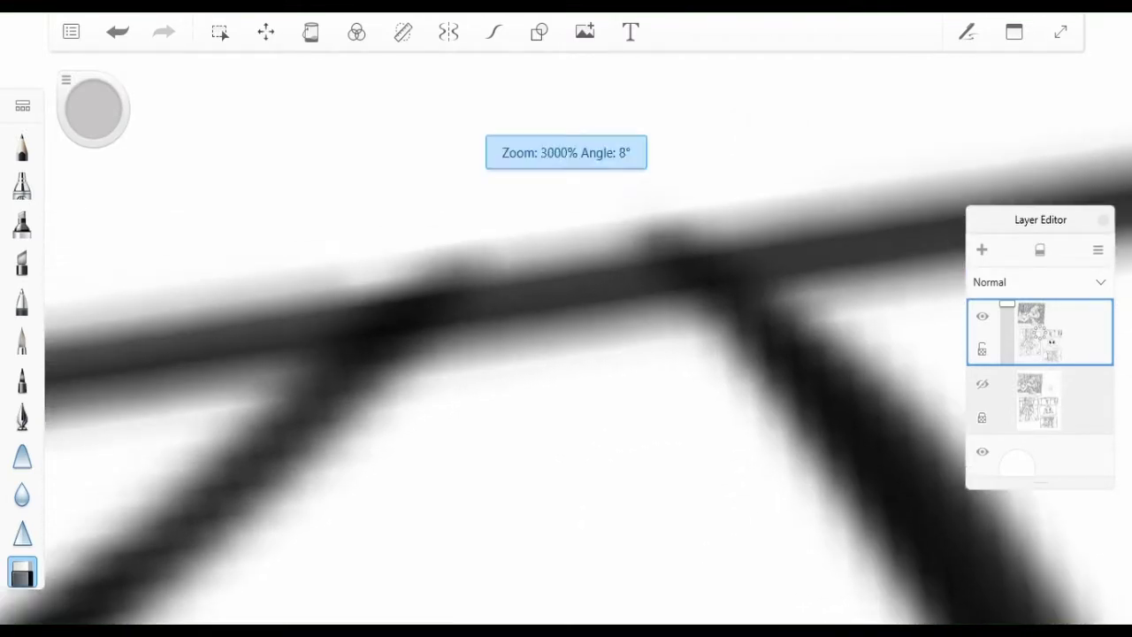
left_click_drag(341, 270, 496, 256)
scroll(566, 336, "down", 5)
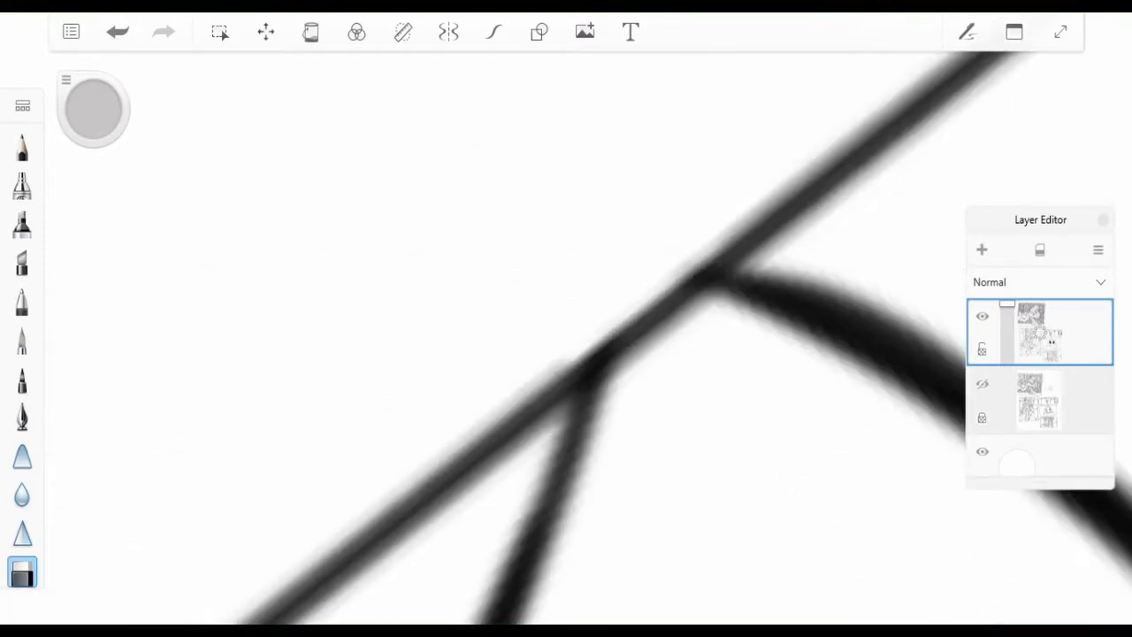
- Clean up the curved stroke's end on the right-hand panel's top border and tidy its upper-left corner
scroll(566, 336, "up", 4)
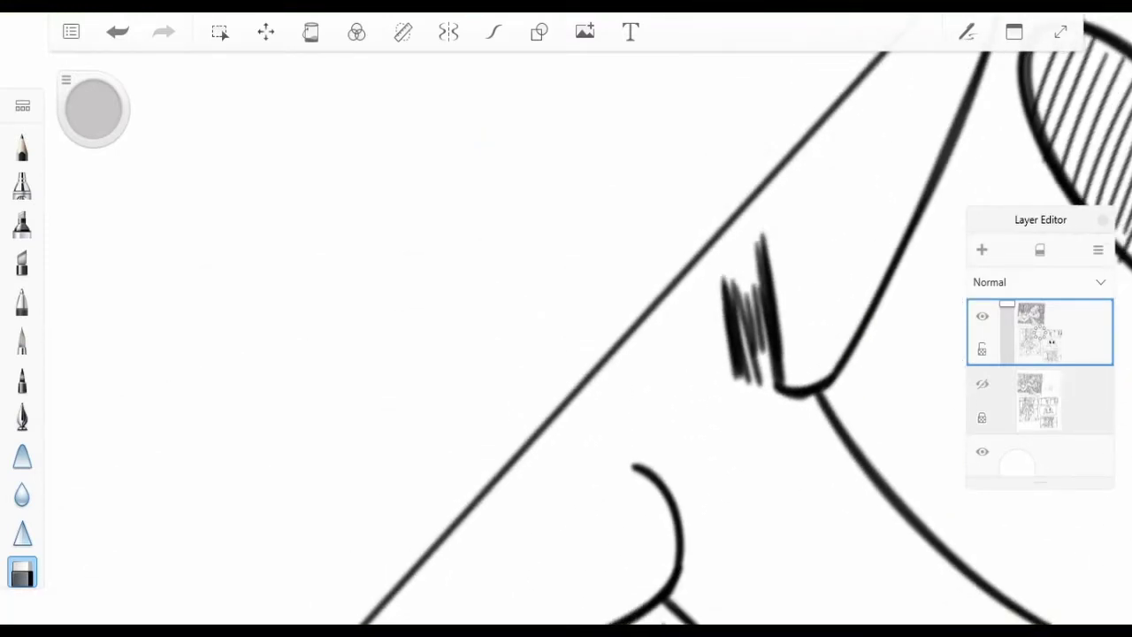
scroll(566, 336, "up", 4)
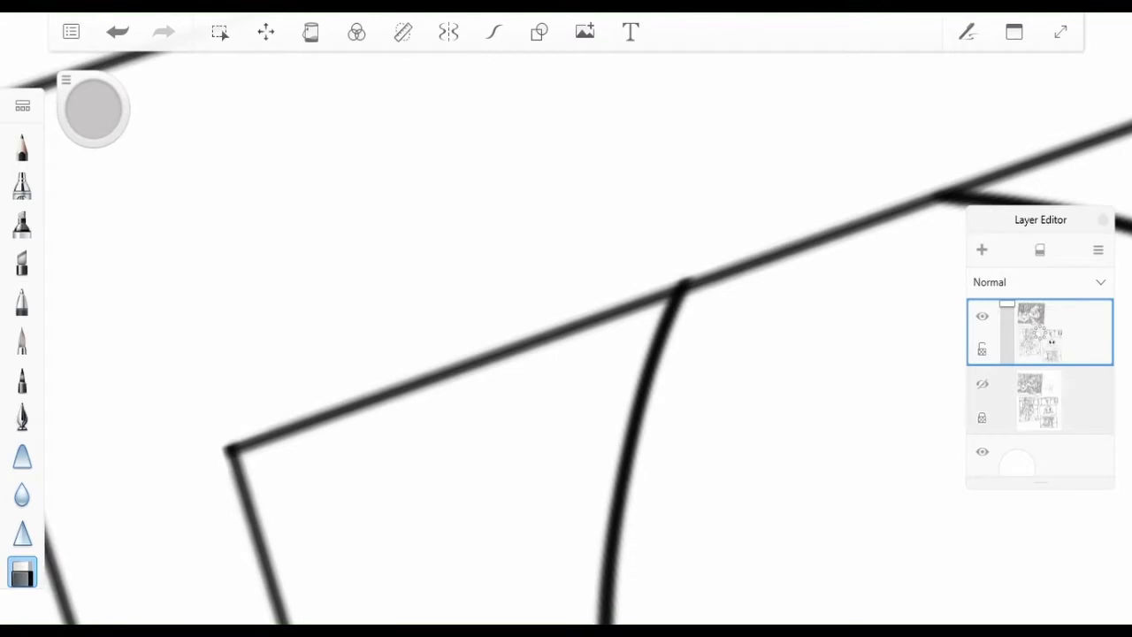
scroll(565, 336, "up", 4)
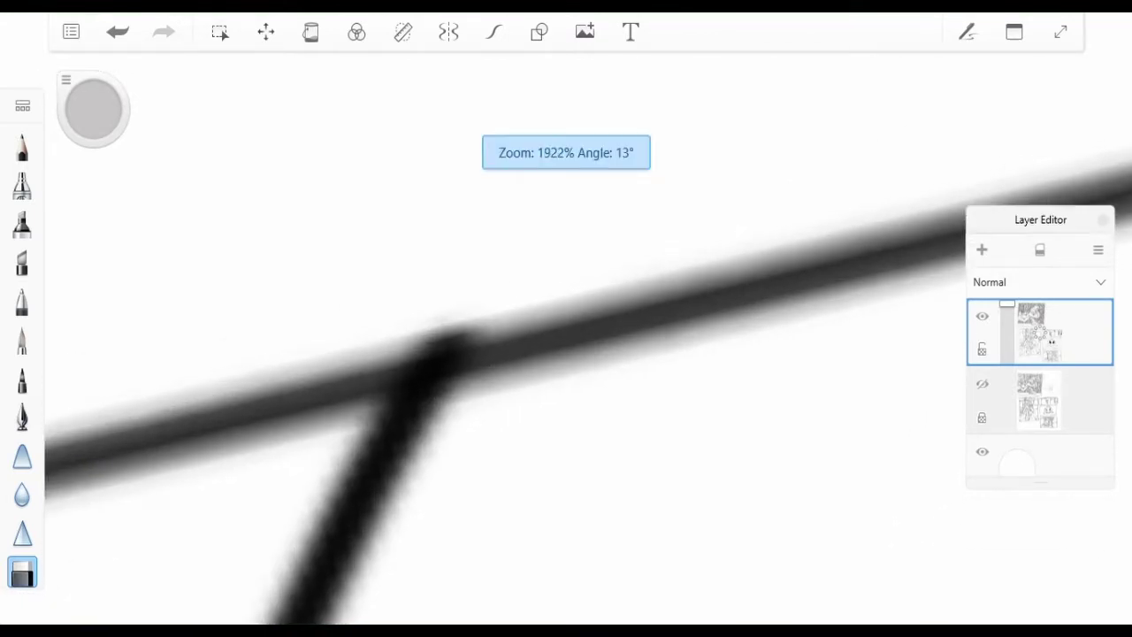
scroll(566, 336, "down", 5)
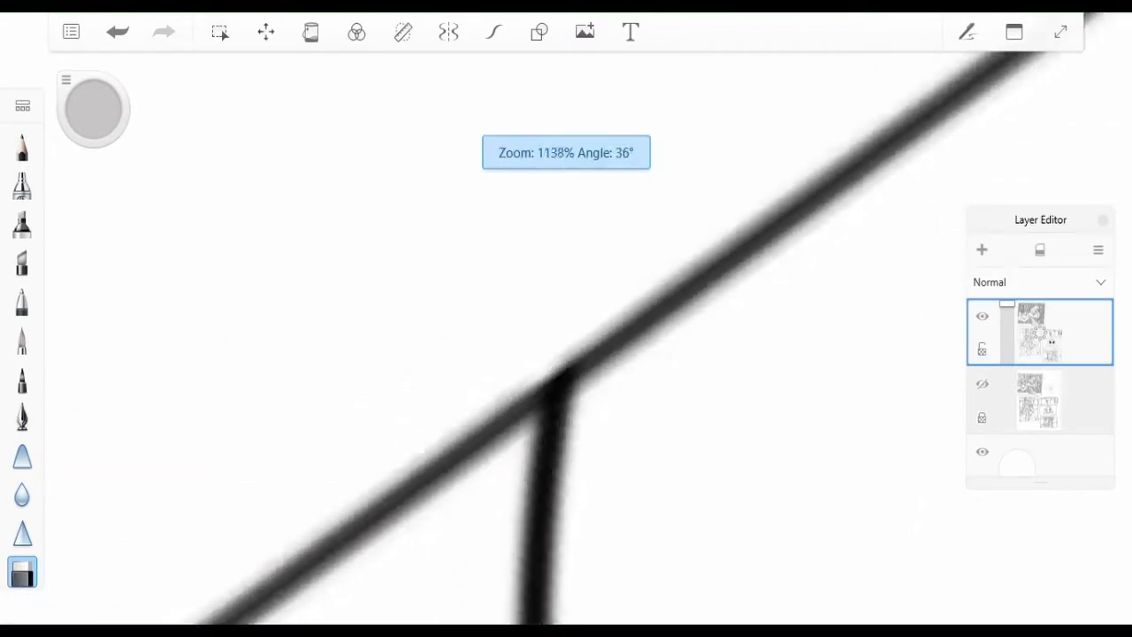
scroll(565, 336, "up", 5)
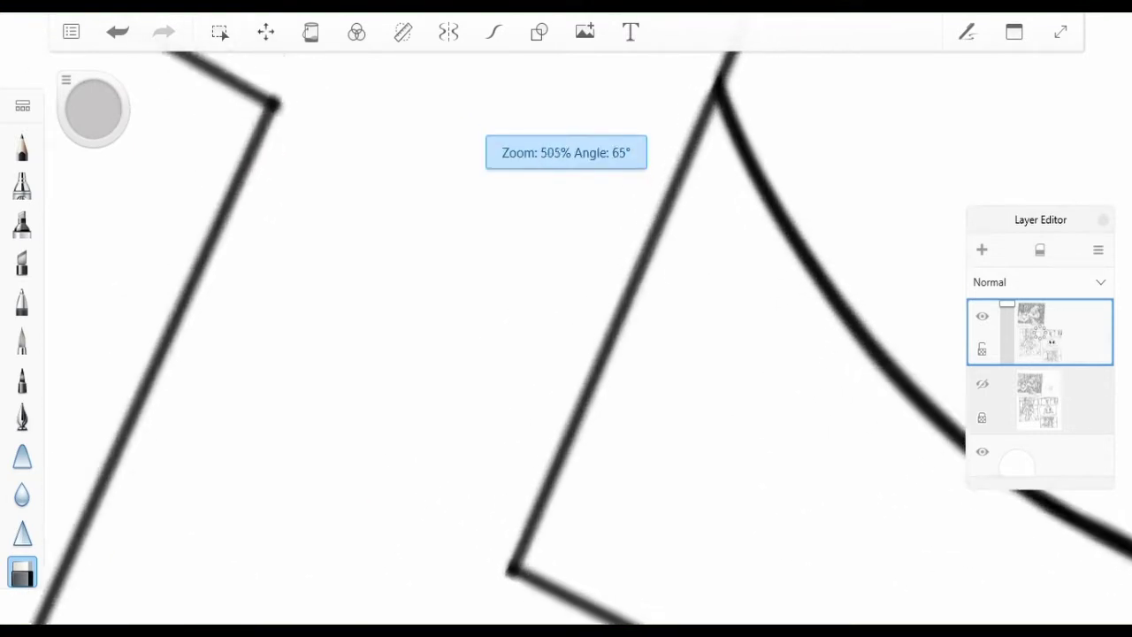
scroll(566, 336, "up", 4)
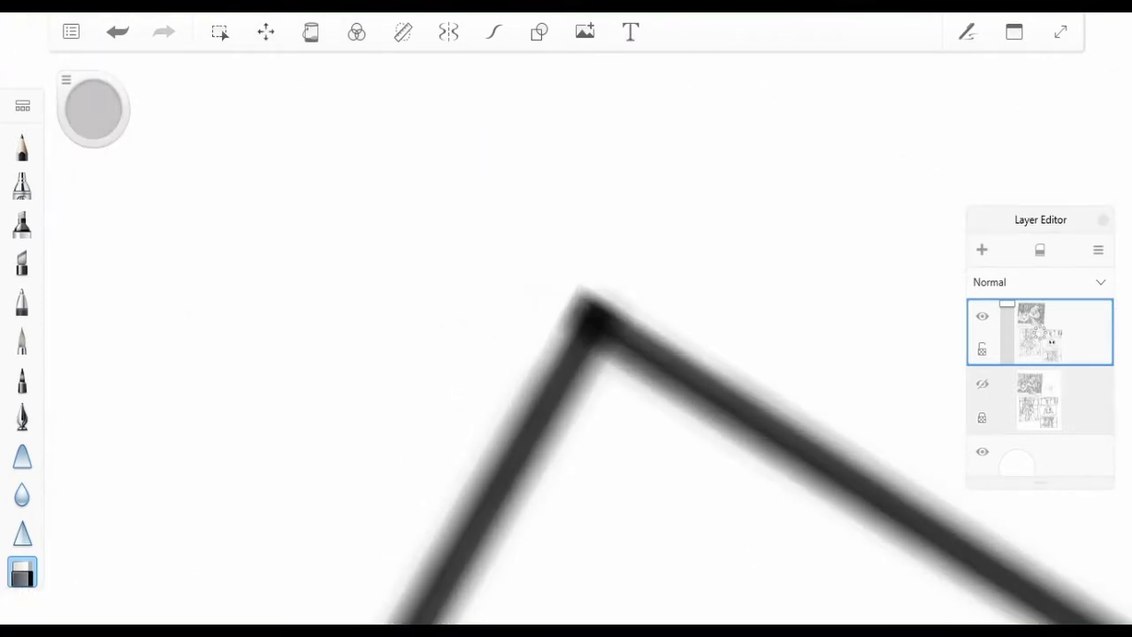
scroll(565, 336, "down", 5)
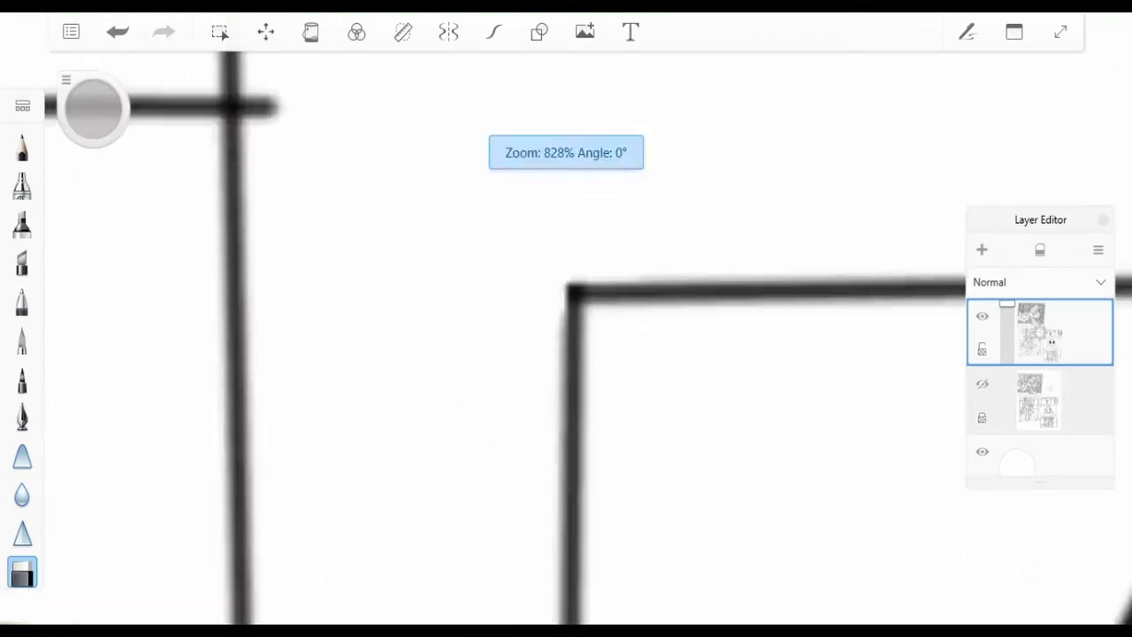
- Erase the border overshoot at the upper-right corner of the panel left of the right-hand panel and cut its vertical overshoot free
scroll(566, 336, "up", 2)
scroll(566, 336, "up", 5)
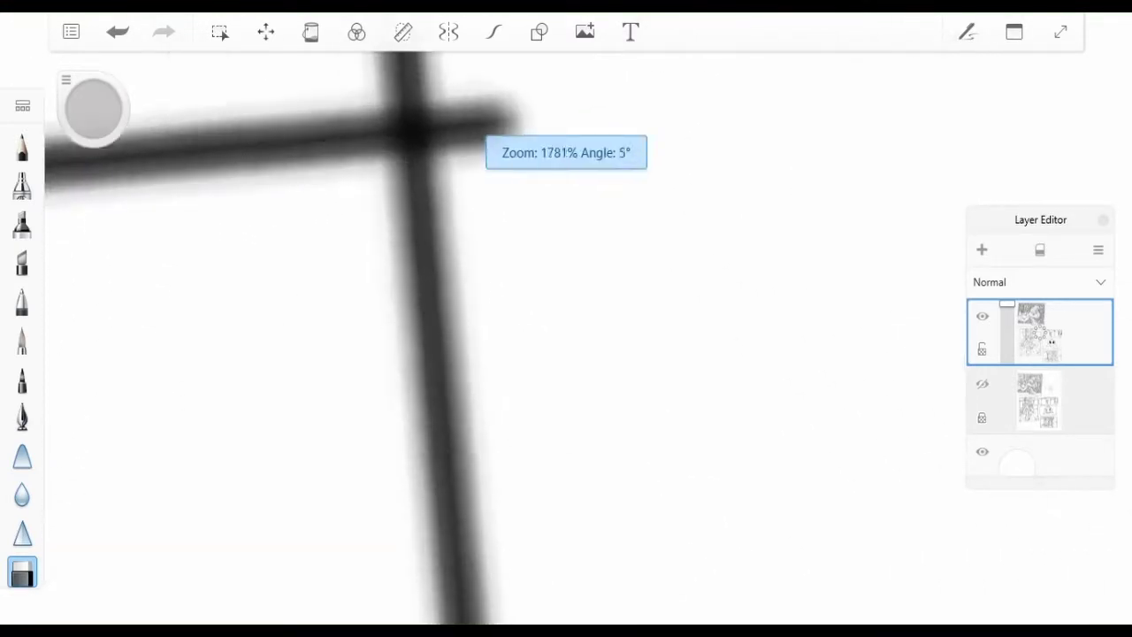
mouse_move(610, 296)
left_mouse_down()
mouse_move(560, 290)
mouse_move(624, 396)
left_mouse_up()
scroll(566, 336, "up", 3)
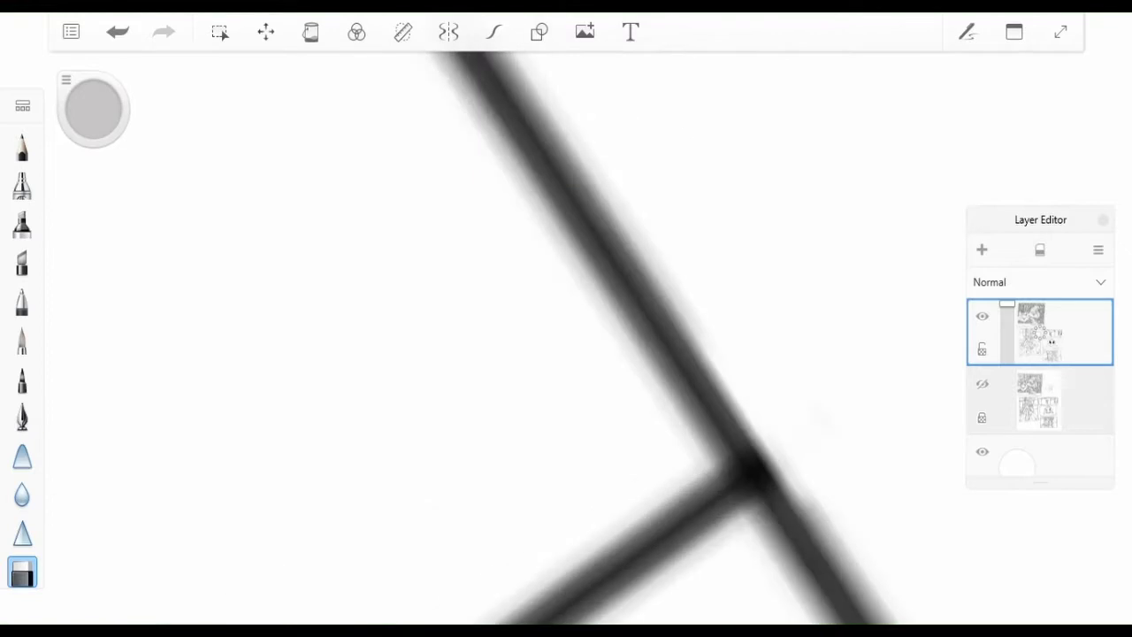
mouse_move(549, 266)
left_mouse_down()
mouse_move(610, 323)
mouse_move(623, 362)
left_mouse_up()
scroll(566, 336, "down", 3)
scroll(566, 336, "up", 3)
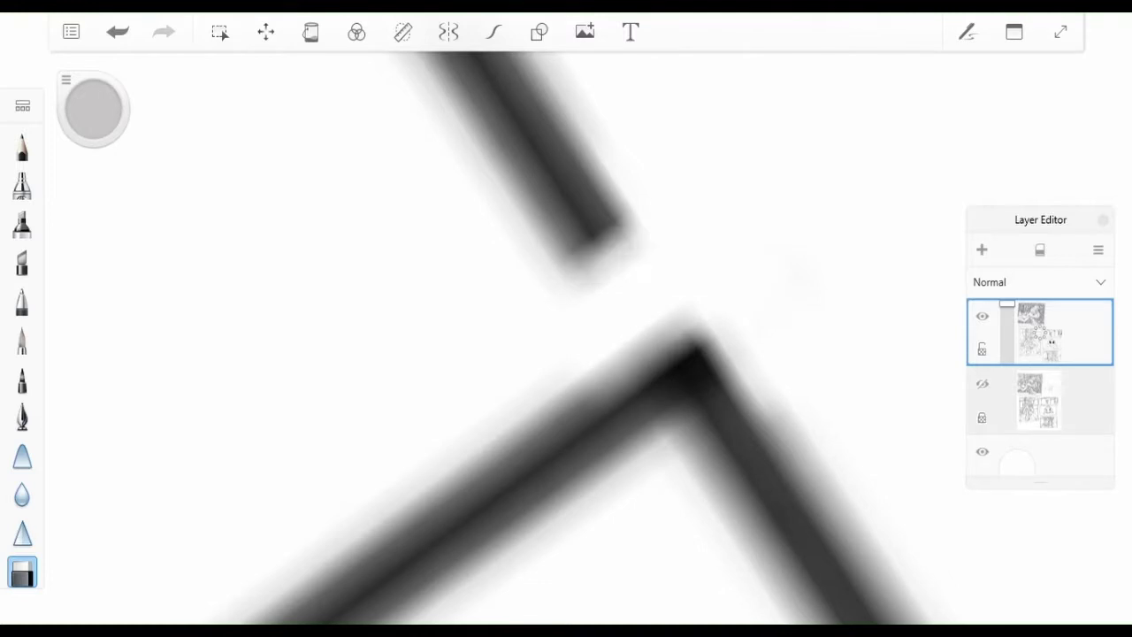
- Erase the detached remnant of the vertical border line above that panel's upper-right corner, including the smudges it leaves
scroll(566, 336, "down", 5)
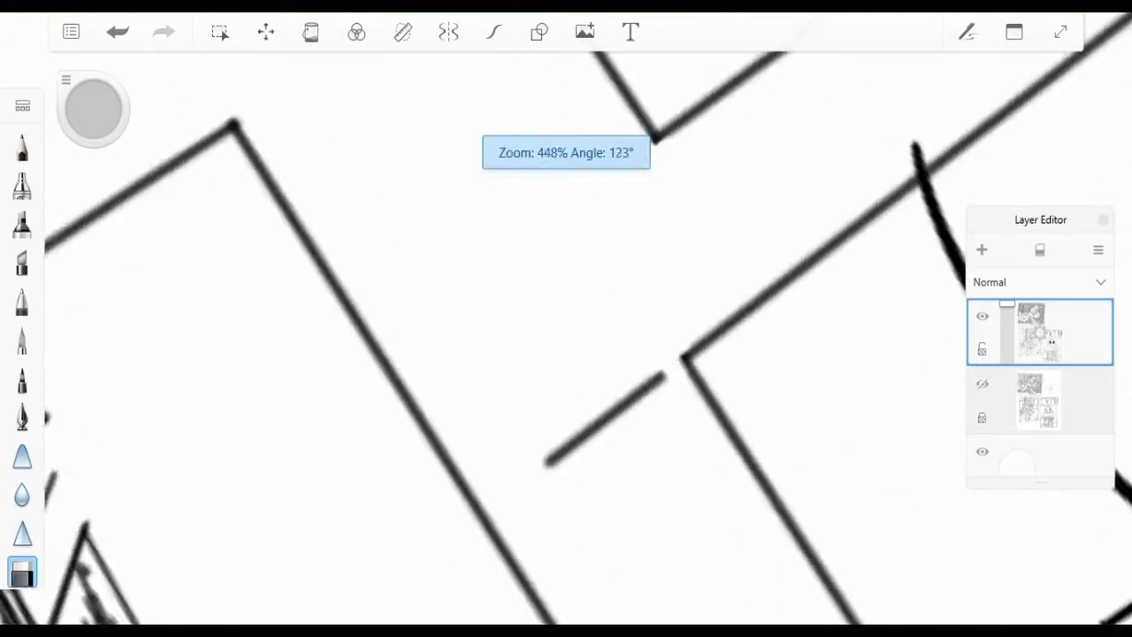
scroll(566, 336, "up", 5)
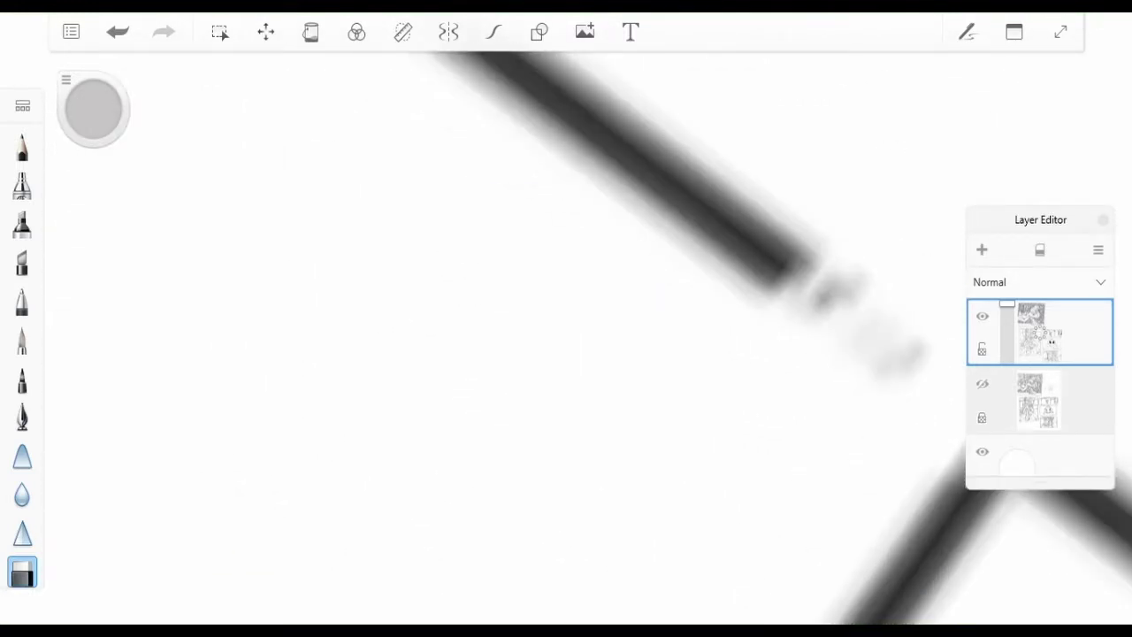
left_click_drag(800, 269, 566, 104)
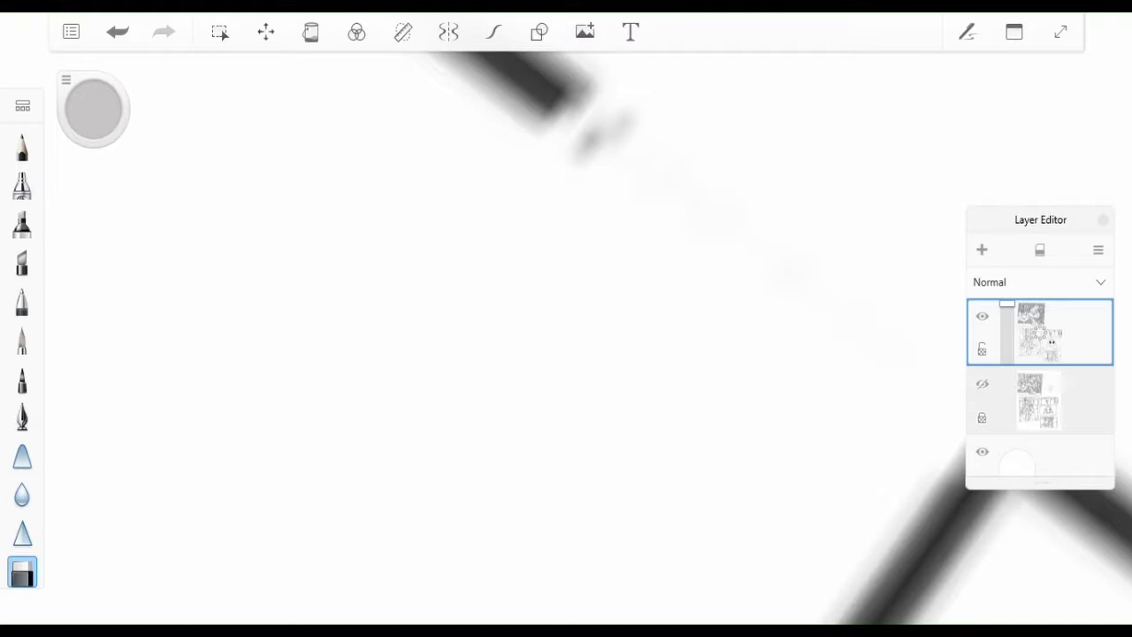
left_click_drag(566, 104, 538, 87)
left_click_drag(632, 353, 610, 334)
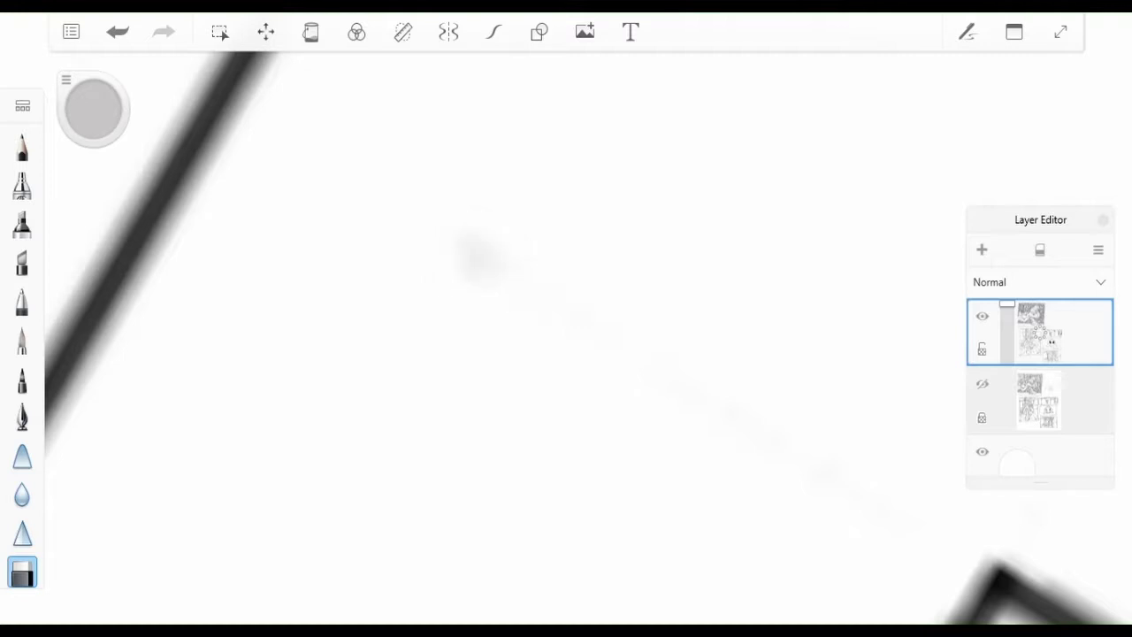
scroll(566, 319, "down", 5)
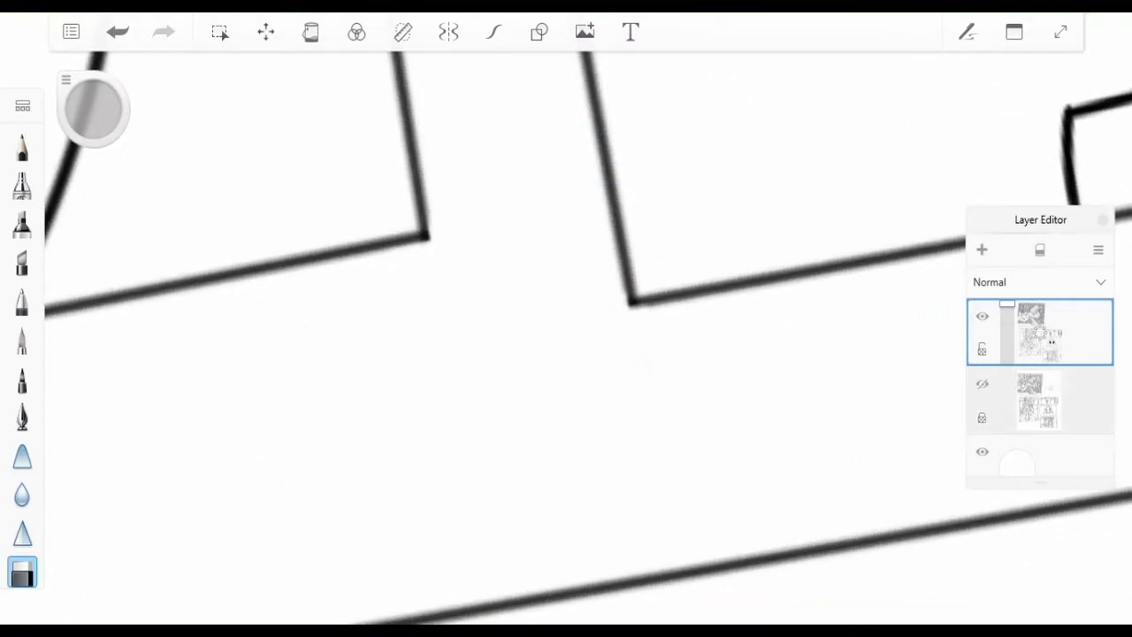
- Trim the thick curved stroke's end poking through the same panel's right border, just below its upper-right corner
scroll(566, 336, "down", 4)
scroll(566, 336, "up", 5)
scroll(565, 336, "up", 10)
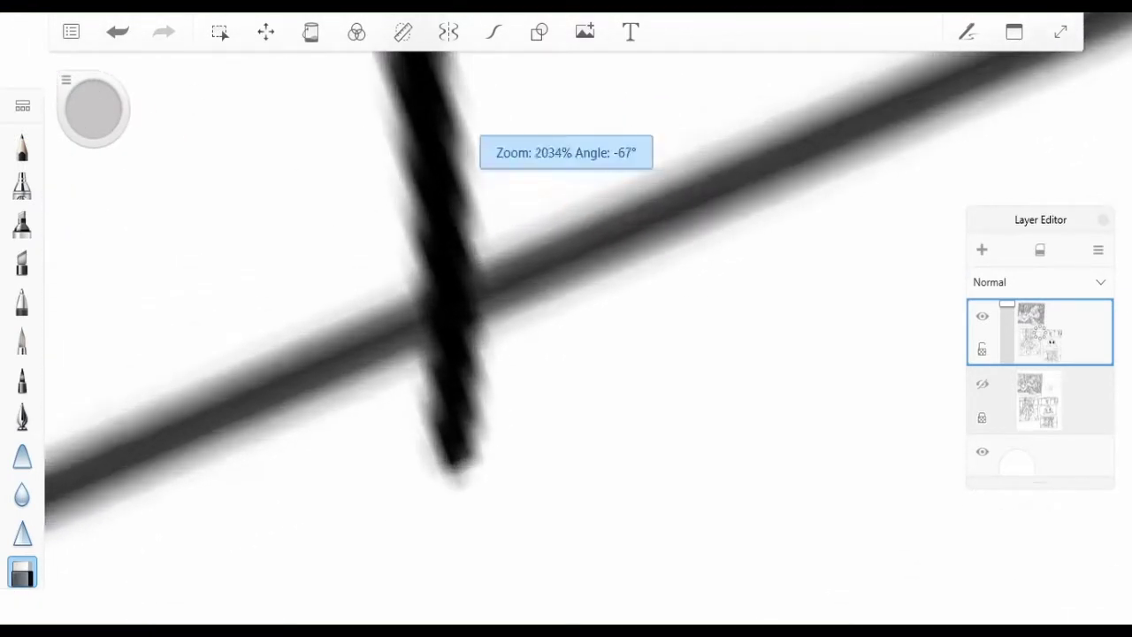
scroll(566, 336, "up", 4)
left_click_drag(499, 446, 535, 566)
scroll(566, 336, "down", 3)
scroll(566, 336, "up", 2)
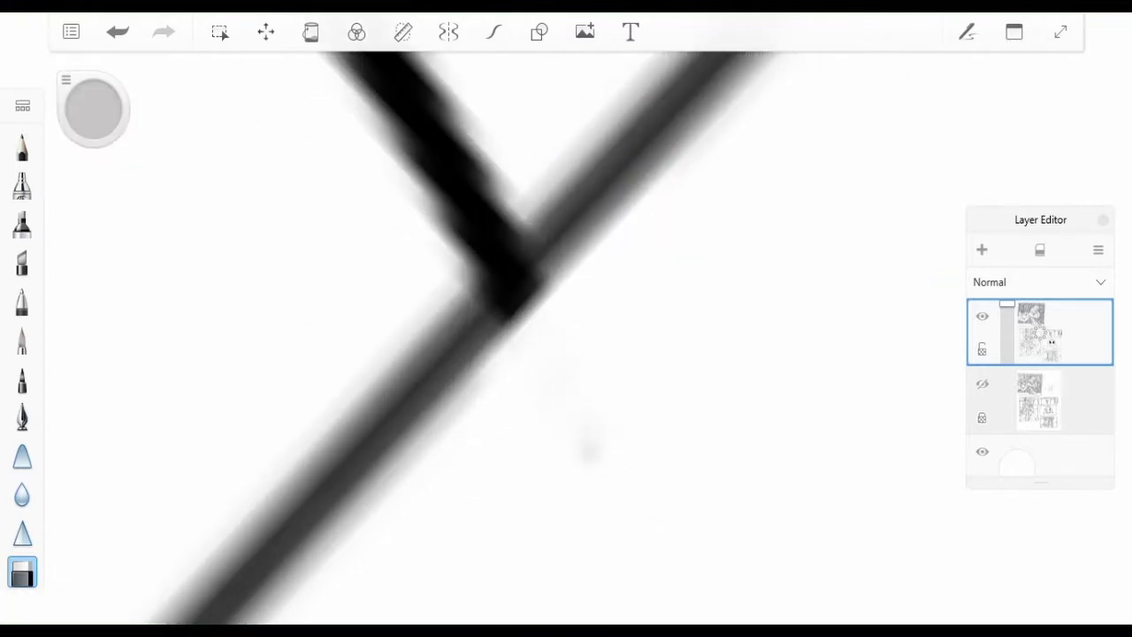
- Erase the bottom border's overshoot at the lower-left corner of the right-hand panel
scroll(565, 336, "down", 10)
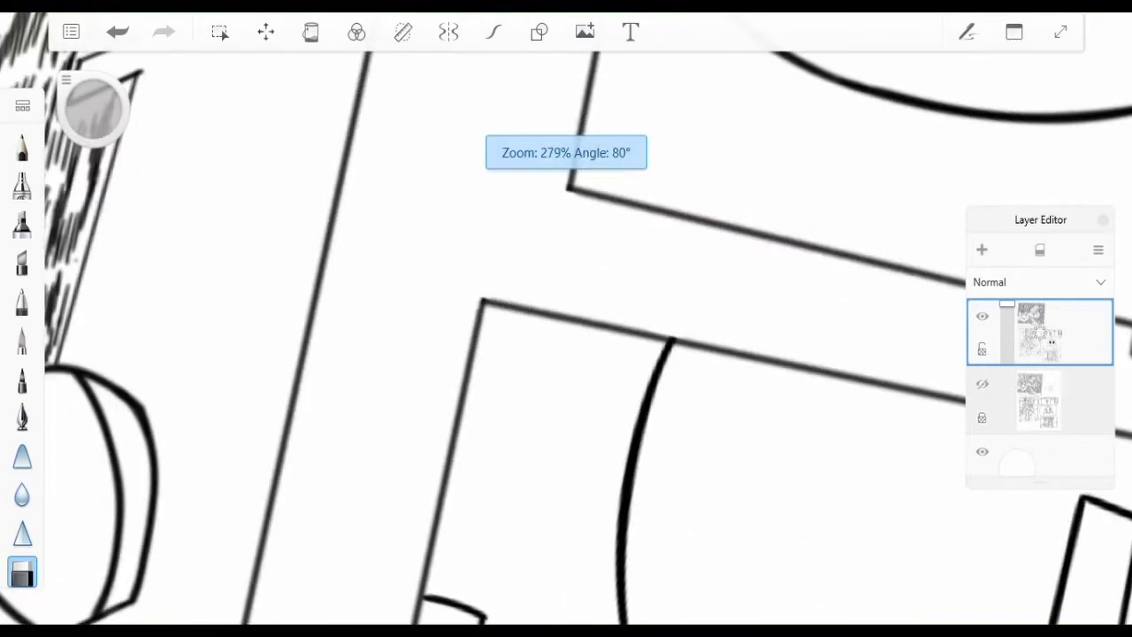
scroll(566, 336, "up", 10)
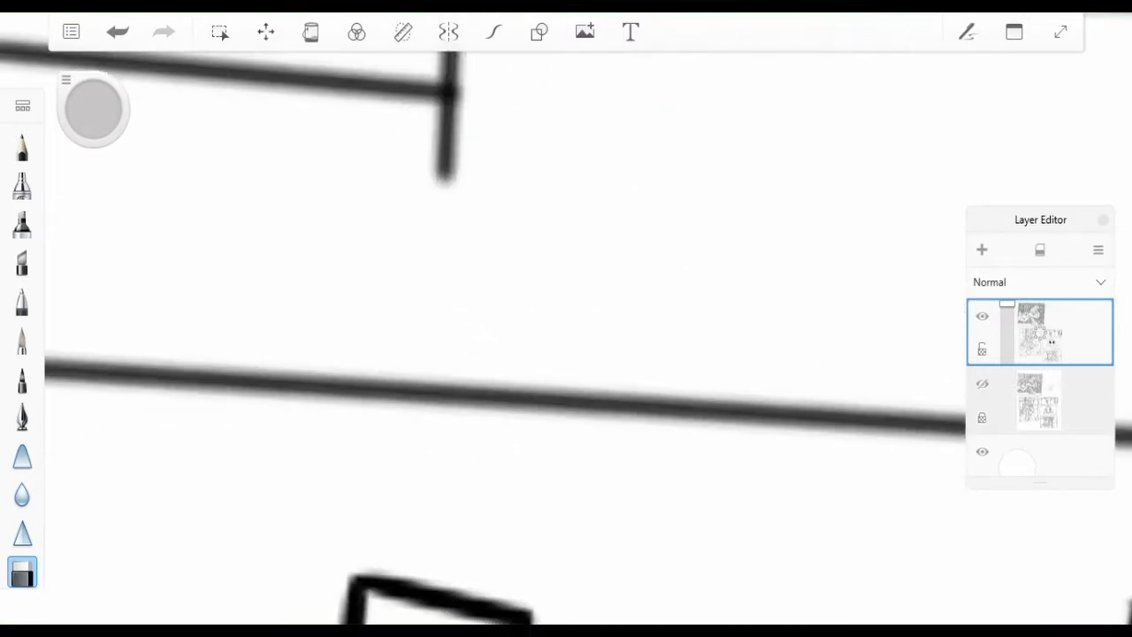
scroll(566, 336, "up", 5)
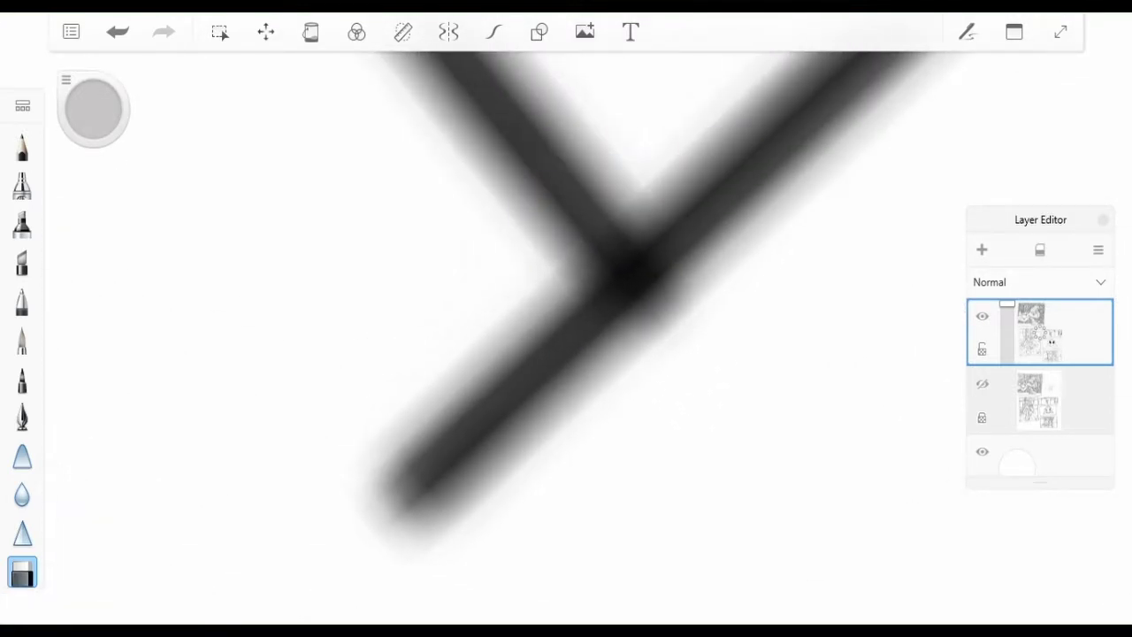
scroll(566, 336, "down", 3)
scroll(566, 336, "up", 3)
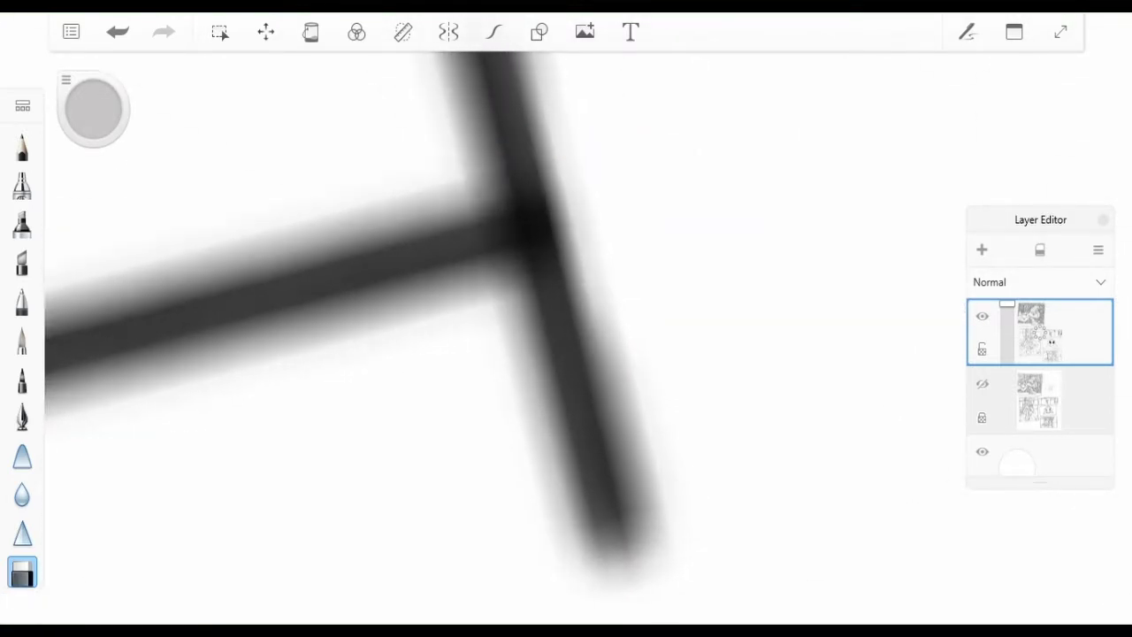
mouse_move(522, 262)
left_mouse_down()
mouse_move(579, 389)
mouse_move(629, 564)
left_mouse_up()
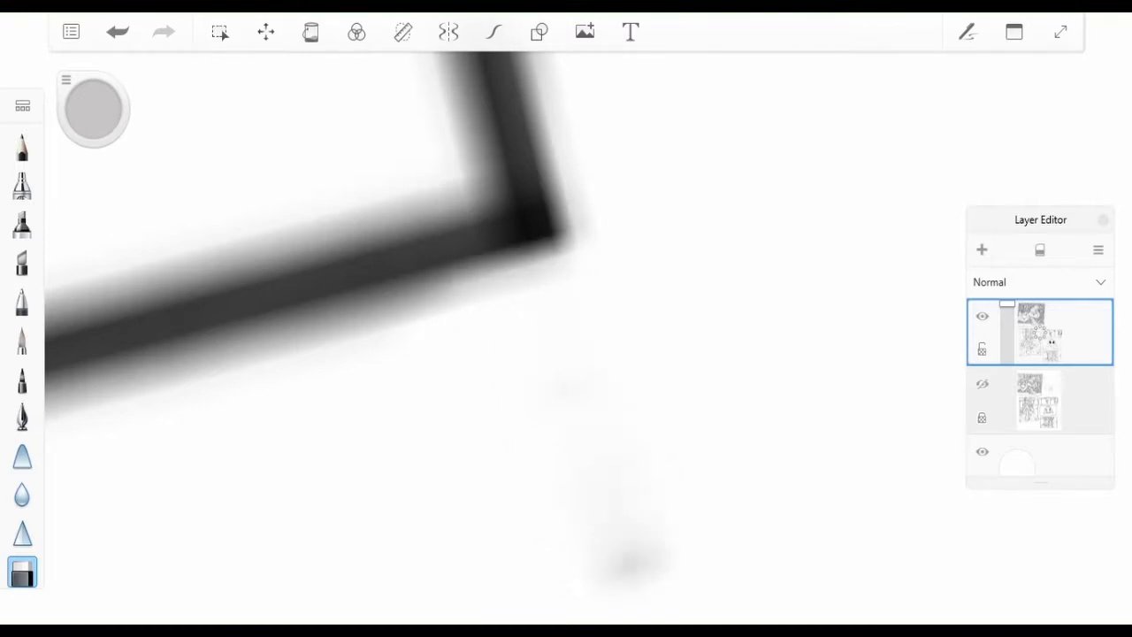
- Erase the vertical border's overshoot above the upper-left corner of the panel below the right-hand panel
scroll(566, 336, "down", 5)
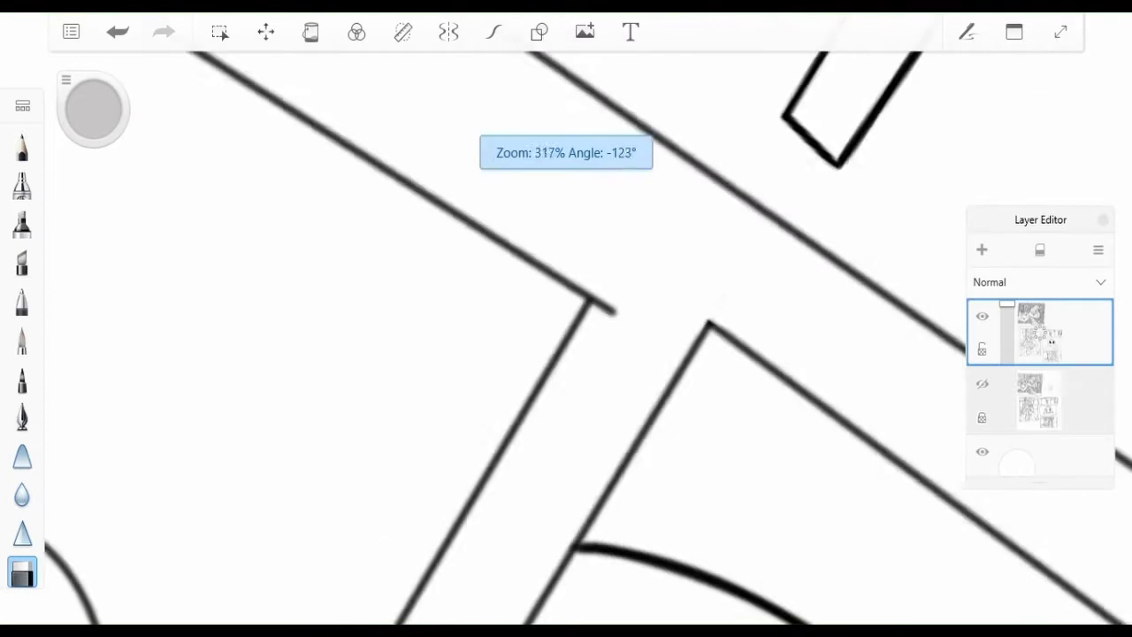
scroll(566, 336, "up", 10)
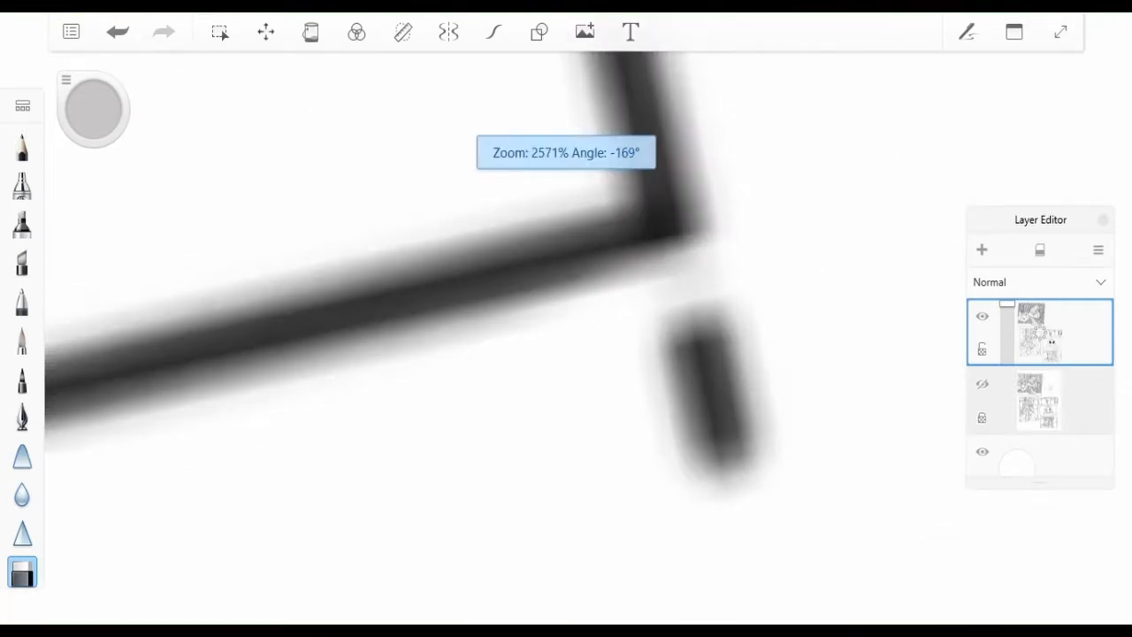
mouse_move(689, 305)
left_mouse_down()
mouse_move(686, 354)
mouse_move(731, 492)
left_mouse_up()
scroll(565, 336, "down", 10)
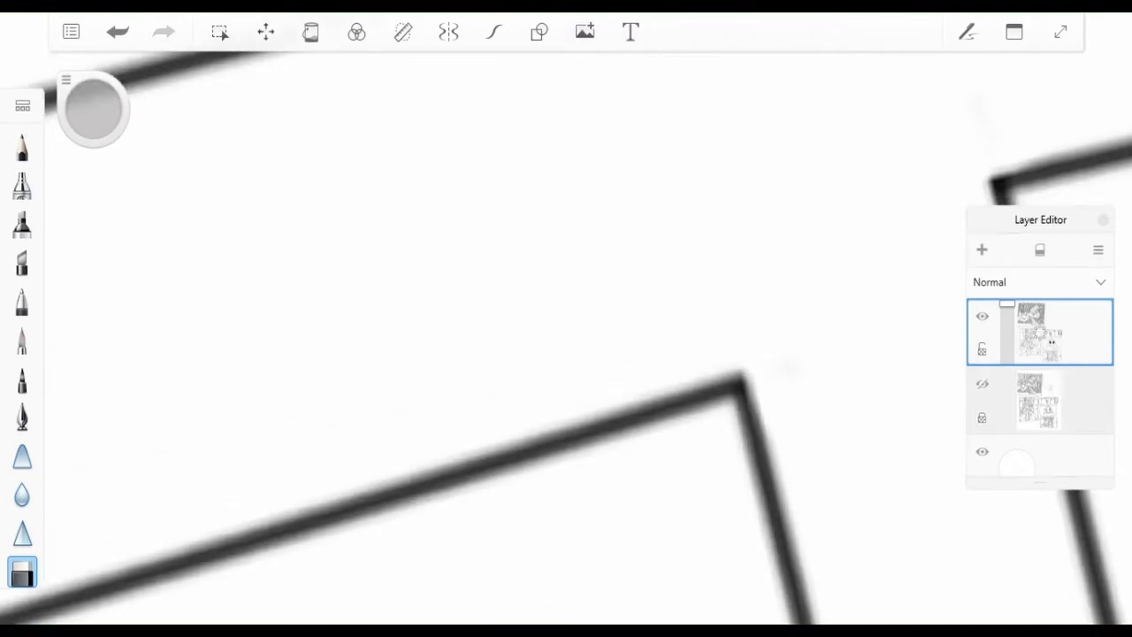
scroll(566, 336, "down", 10)
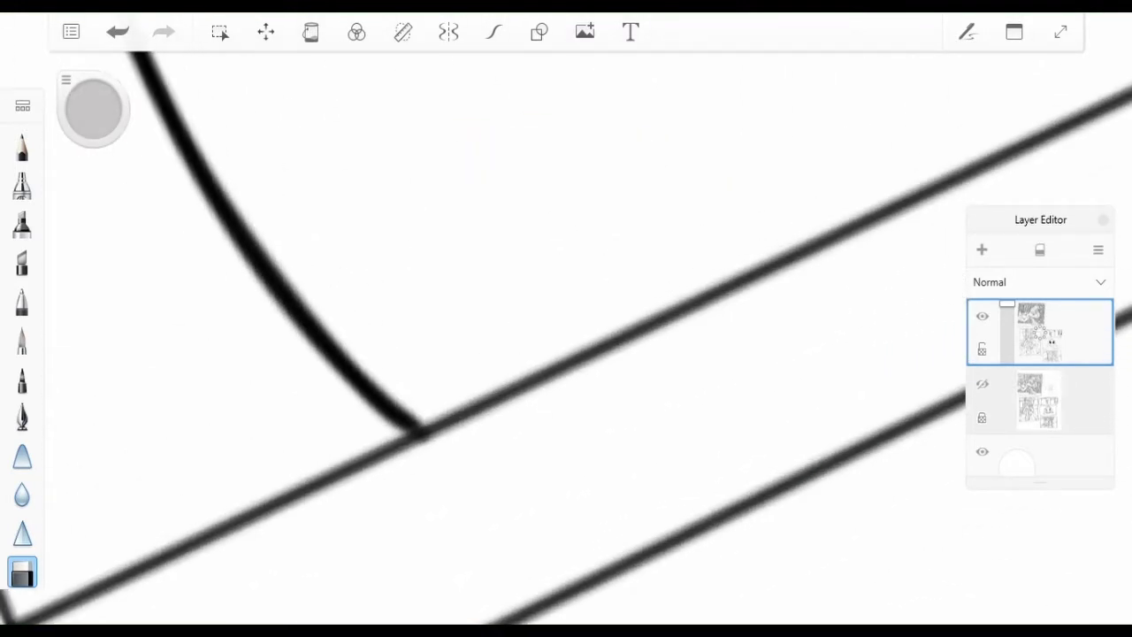
- Trim the curved stroke's tip poking through the right border of the narrow face panel, above the upper hatched oval
scroll(566, 336, "down", 5)
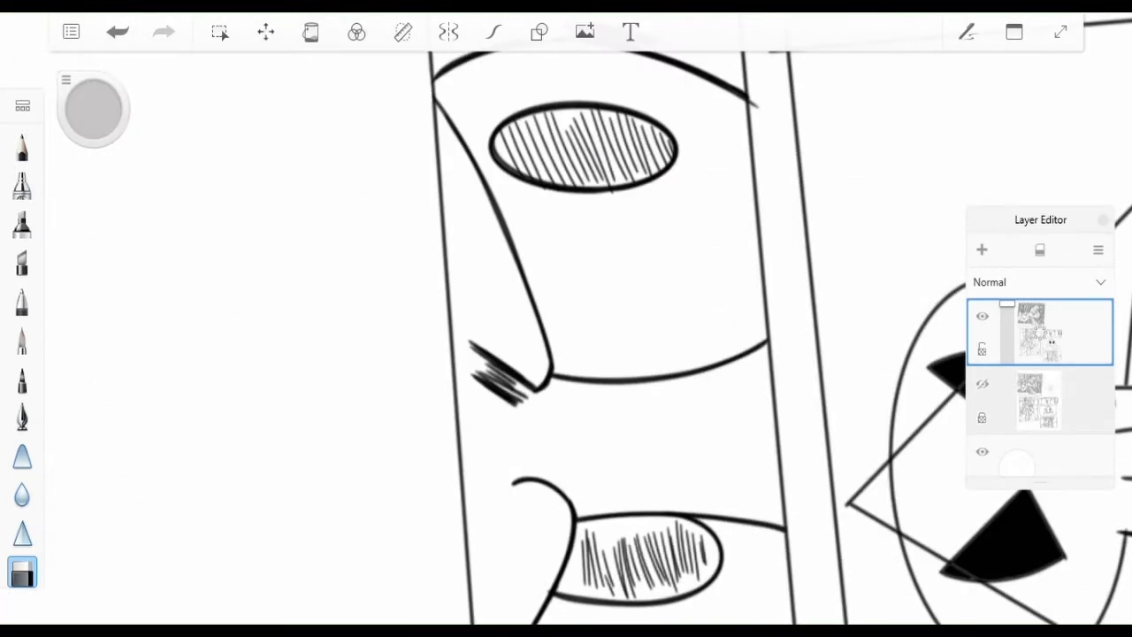
scroll(566, 336, "up", 6)
scroll(566, 336, "up", 3)
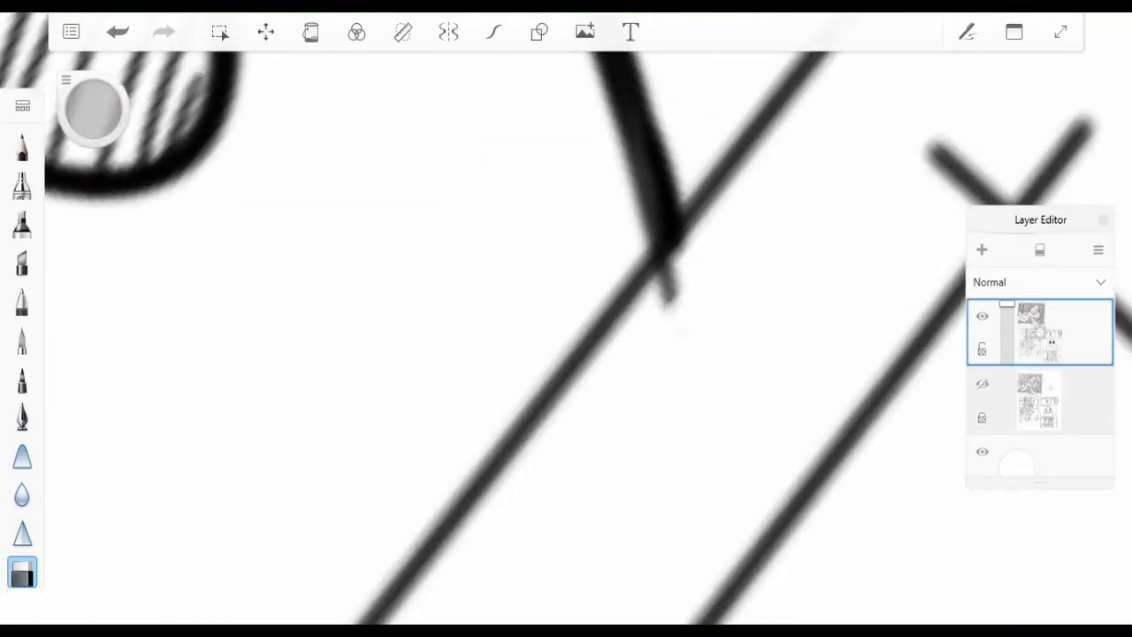
scroll(566, 336, "up", 2)
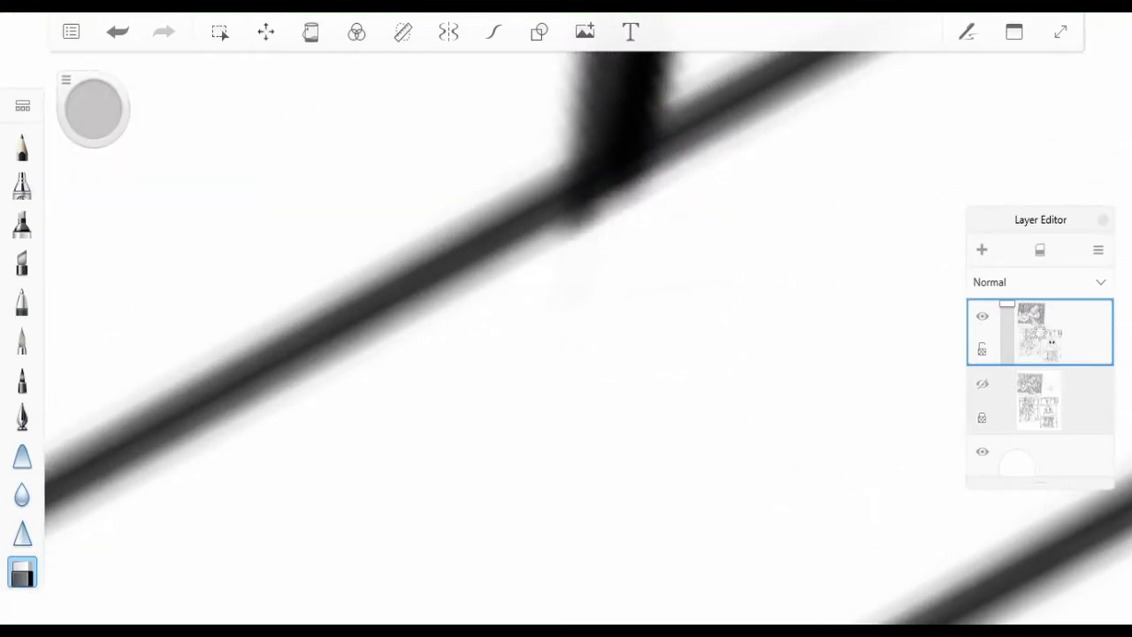
scroll(565, 336, "down", 3)
- Erase the vertical border line's overshoot below the crossing at a nearby panel's lower-right corner
scroll(565, 335, "up", 5)
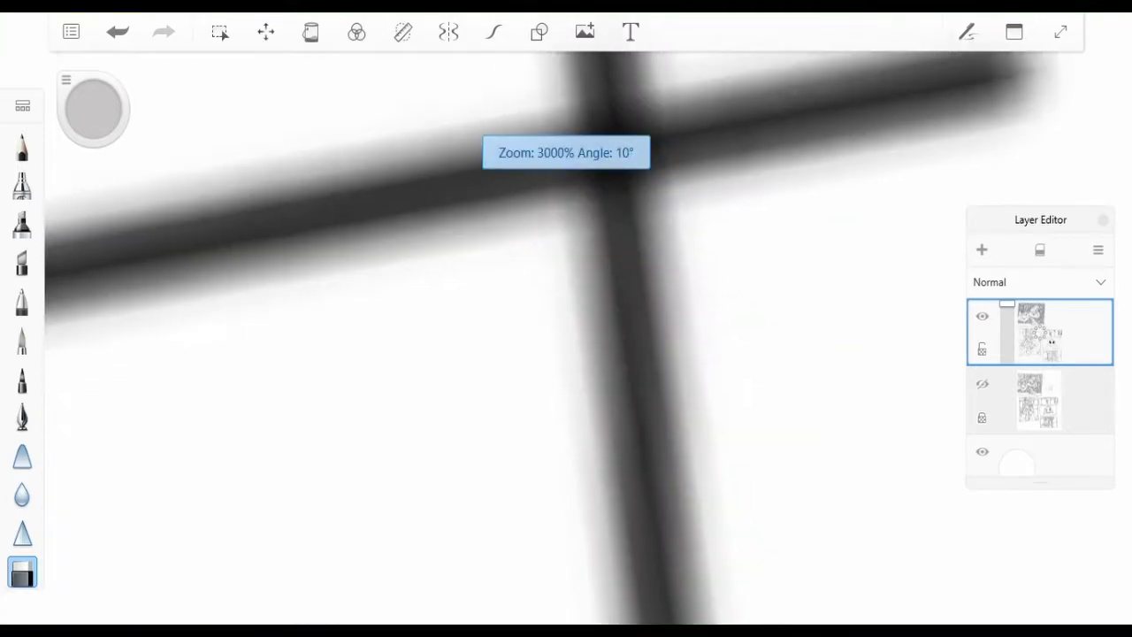
scroll(566, 336, "down", 1)
left_click_drag(646, 221, 694, 349)
key("ctrl+z")
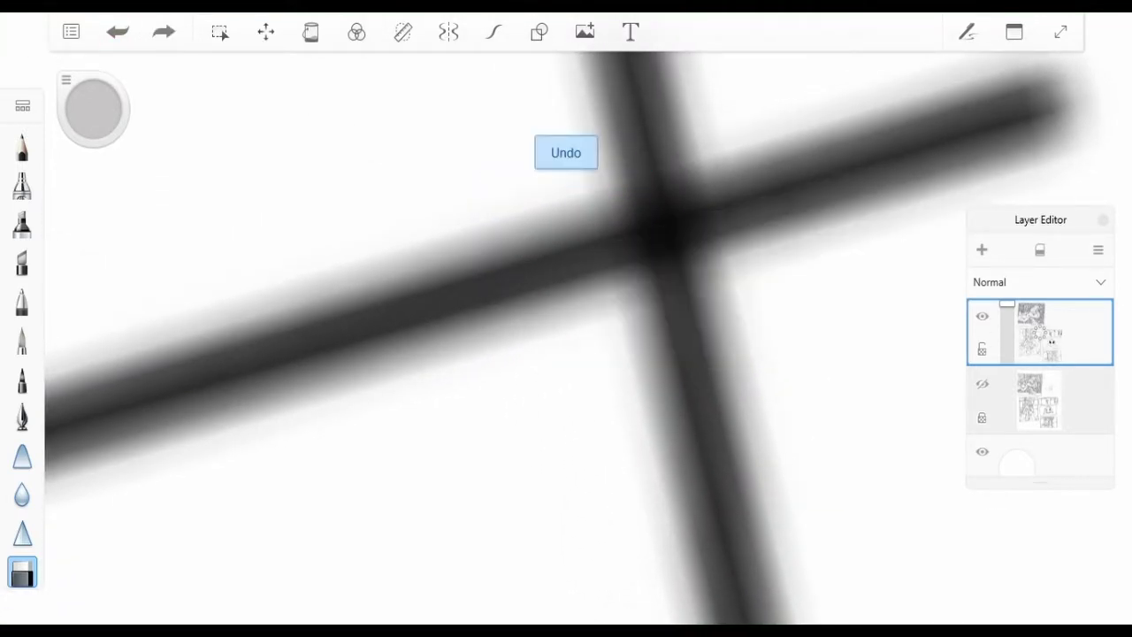
left_click_drag(685, 353, 751, 601)
scroll(566, 336, "down", 3)
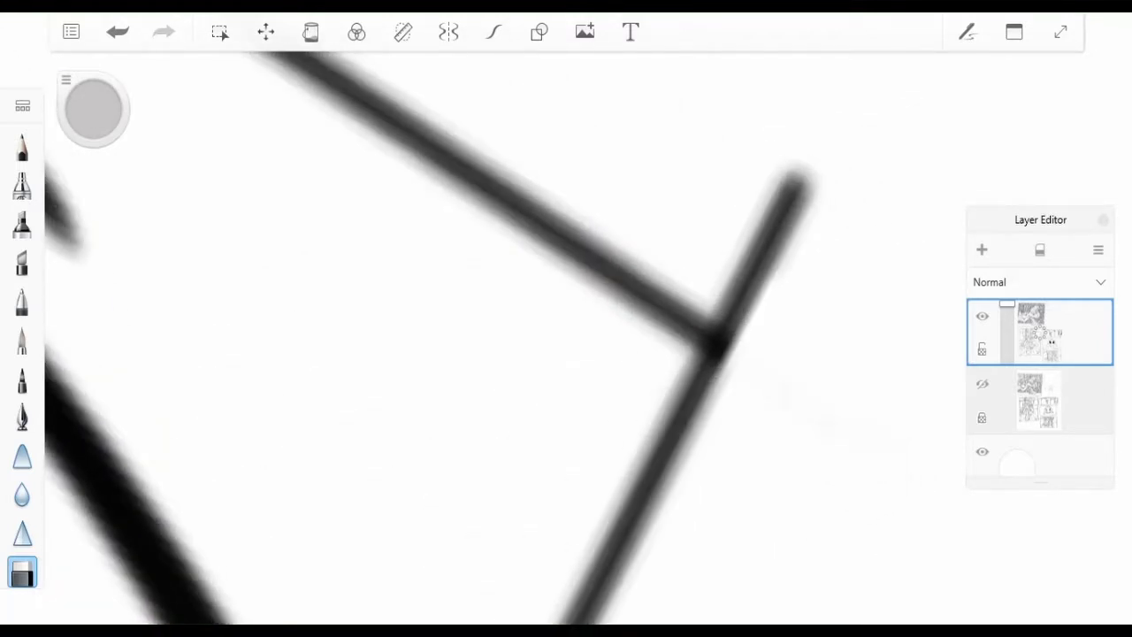
- Erase both overshooting border ends at the upper-left corner of the panel right of the narrow face panel
mouse_move(601, 398)
left_mouse_down()
mouse_move(574, 353)
mouse_move(583, 265)
mouse_move(610, 376)
mouse_move(654, 371)
mouse_move(795, 406)
left_mouse_up()
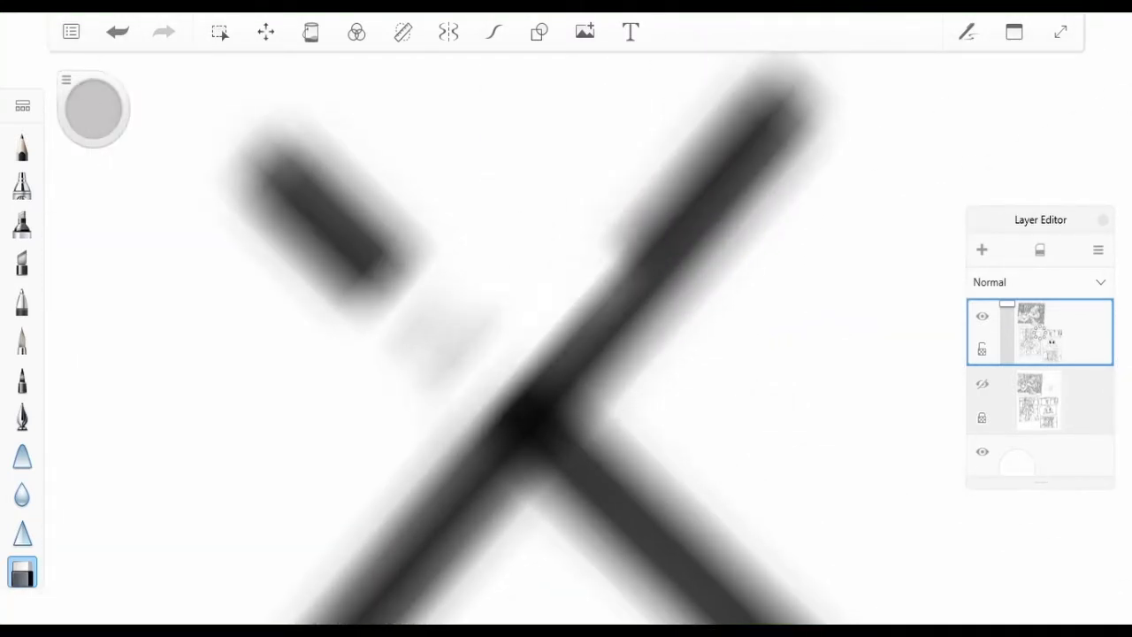
mouse_move(482, 402)
left_mouse_down()
mouse_move(336, 229)
mouse_move(252, 155)
left_mouse_up()
left_click_drag(573, 323, 577, 403)
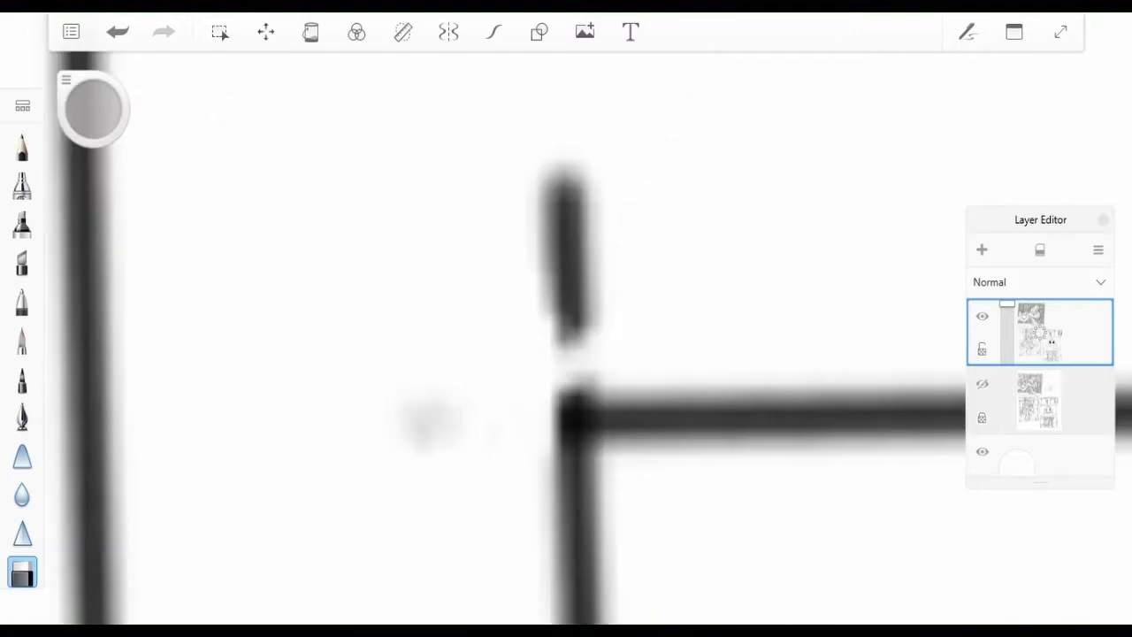
left_click_drag(564, 168, 578, 305)
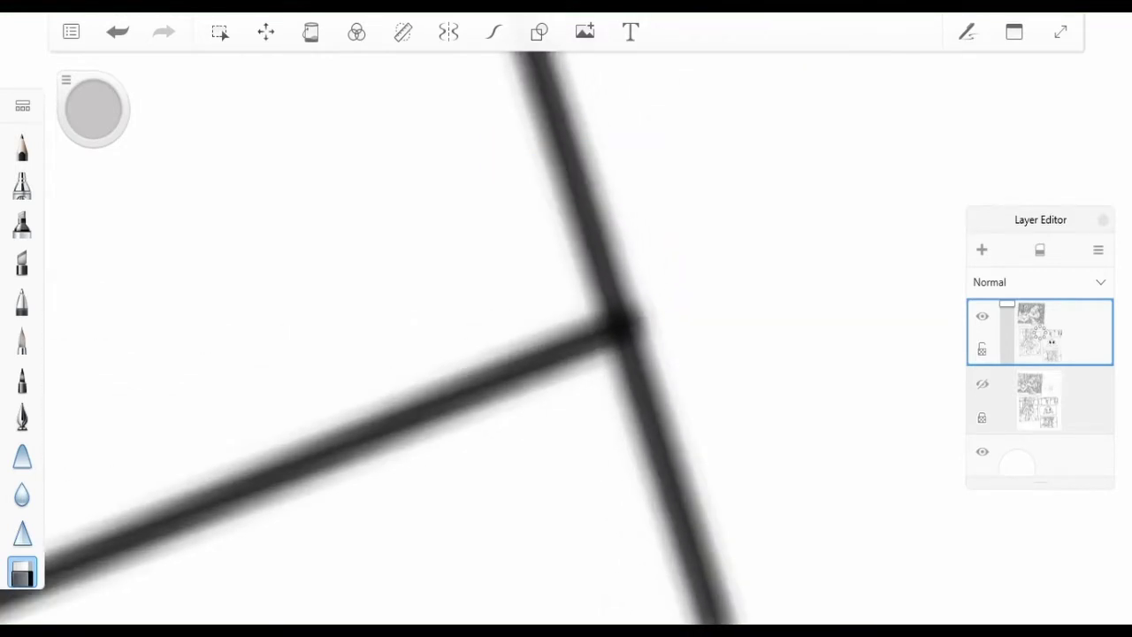
- Erase the long border line overshooting the next panel corner and clean up its leftover fragments around the neighbouring corners
left_click_drag(575, 256, 699, 517)
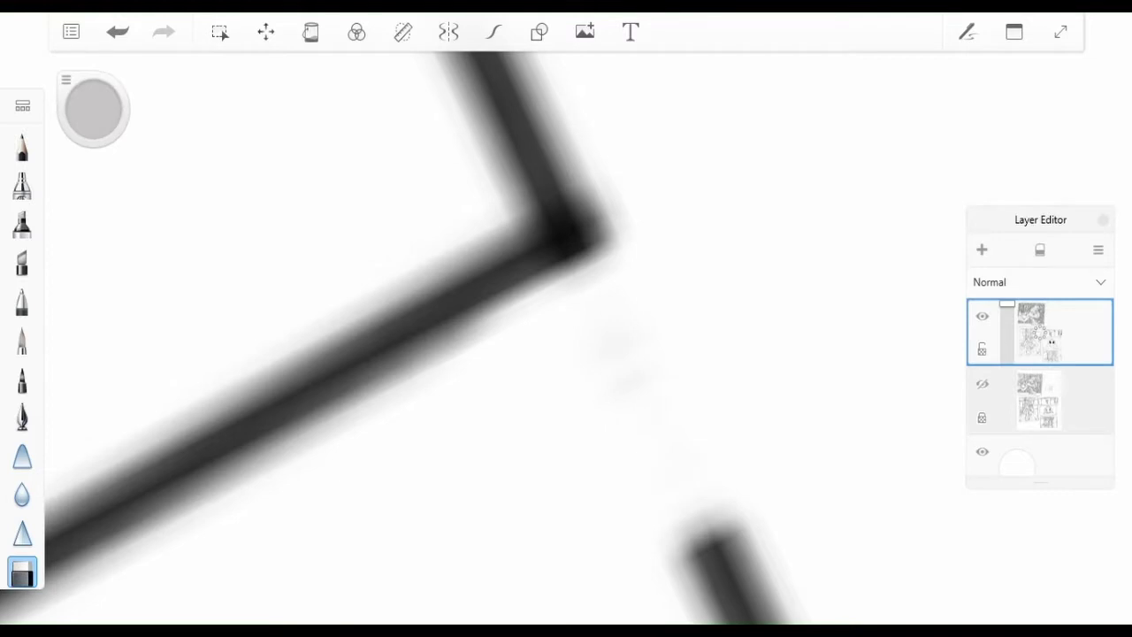
left_click_drag(681, 239, 734, 297)
left_click_drag(680, 239, 707, 265)
mouse_move(566, 319)
left_mouse_down()
mouse_move(654, 248)
mouse_move(592, 301)
left_mouse_up()
left_click_drag(539, 239, 504, 213)
mouse_move(531, 274)
left_mouse_down()
mouse_move(619, 265)
mouse_move(584, 292)
mouse_move(566, 283)
mouse_move(504, 362)
mouse_move(504, 319)
left_mouse_up()
mouse_move(530, 354)
left_mouse_down()
mouse_move(575, 309)
mouse_move(513, 353)
mouse_move(610, 305)
mouse_move(575, 322)
left_mouse_up()
left_click_drag(495, 372, 535, 447)
left_click_drag(504, 380, 393, 123)
left_click_drag(565, 318, 531, 354)
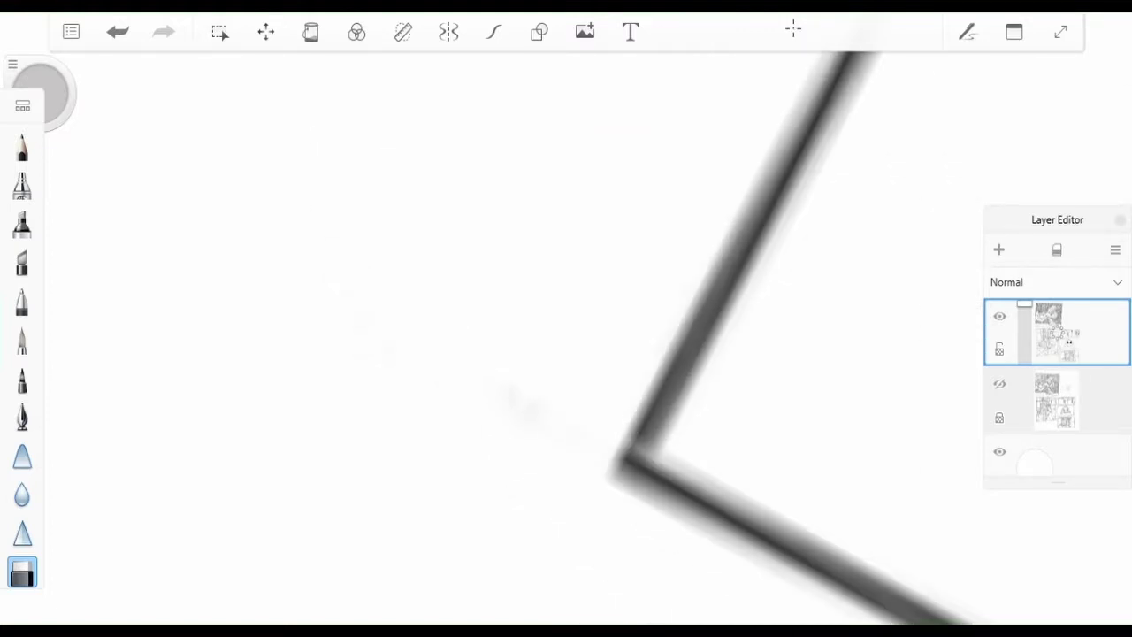
left_click_drag(566, 318, 601, 283)
- Trim the two short border nubs at the lower-left corner of the panel above the one with the spiky curved lines
scroll(539, 265, "up", 10)
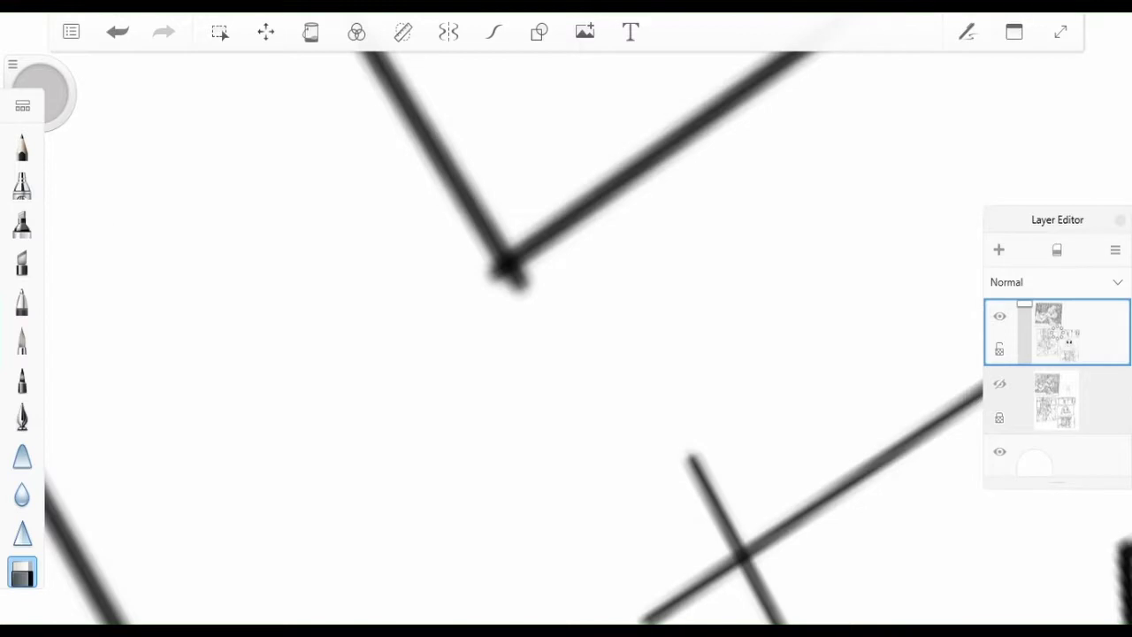
scroll(478, 318, "up", 3)
mouse_move(531, 415)
left_mouse_down()
mouse_move(477, 362)
mouse_move(495, 354)
mouse_move(459, 354)
mouse_move(433, 292)
left_mouse_up()
left_click_drag(354, 177, 433, 309)
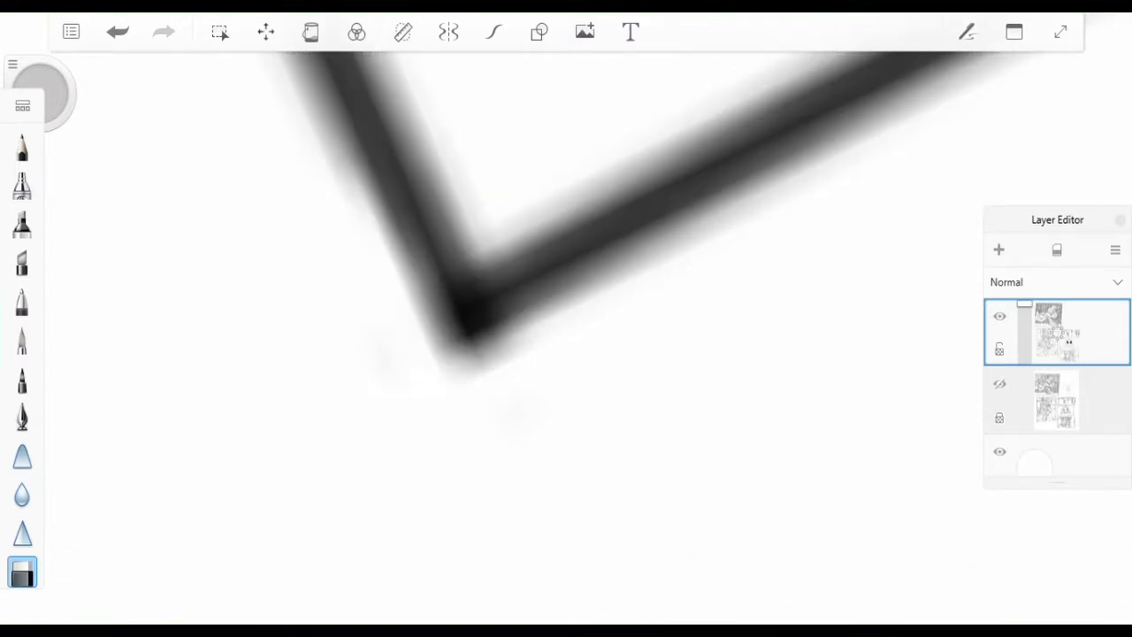
left_click_drag(451, 371, 619, 265)
left_click_drag(565, 318, 584, 300)
- Erase both overshooting border ends at the upper-left corner of the panel with the thorny curved lines
scroll(566, 318, "down", 6)
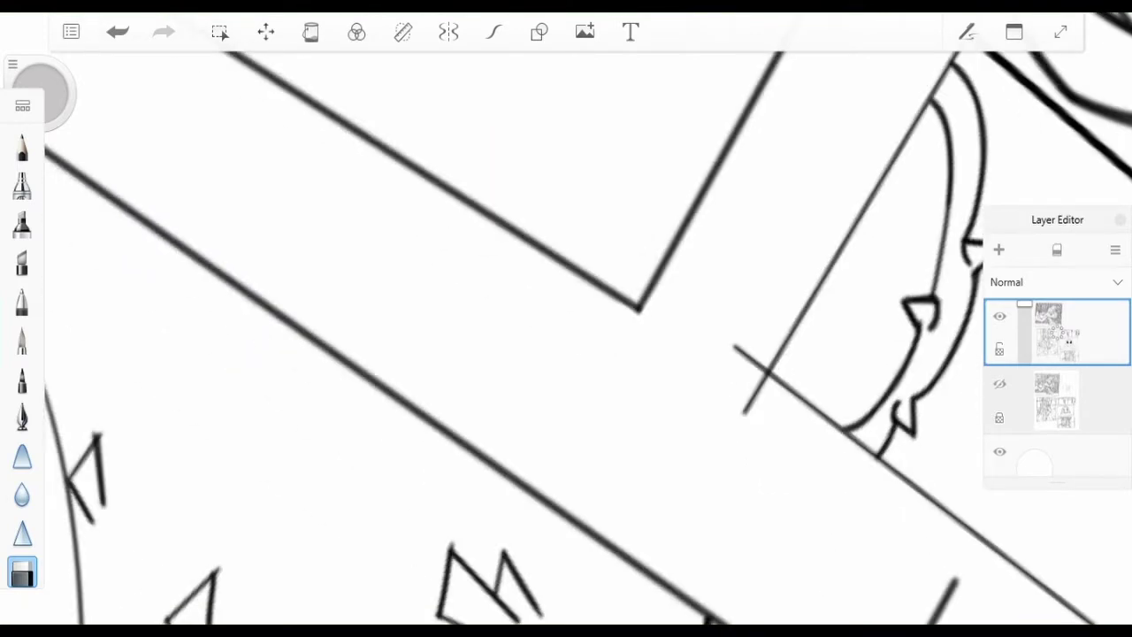
scroll(636, 292, "up", 8)
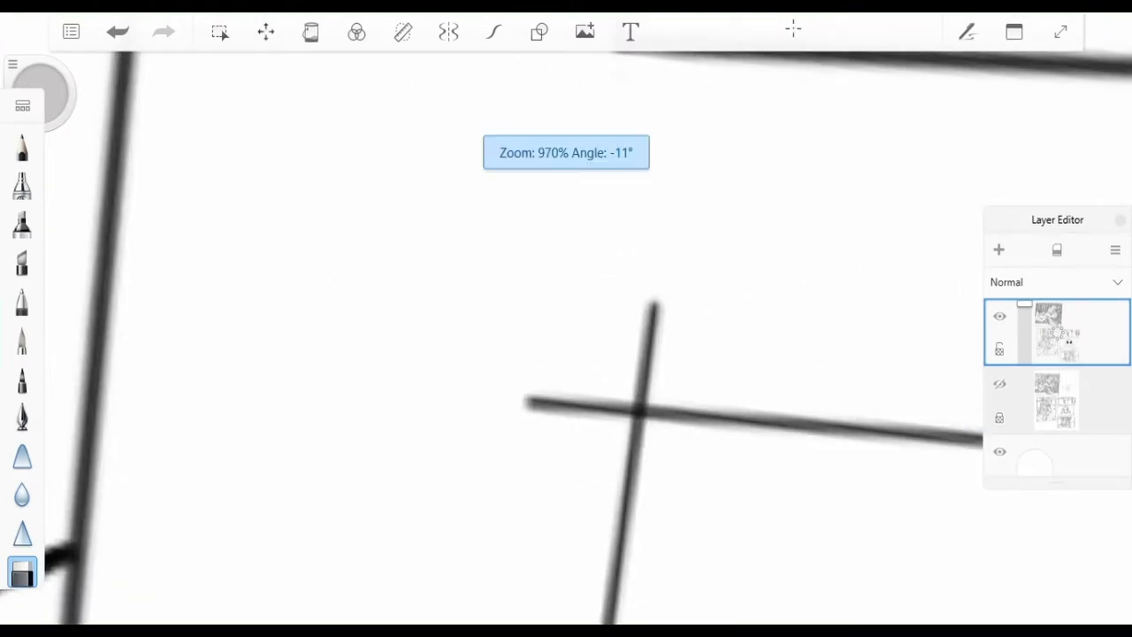
scroll(663, 371, "up", 5)
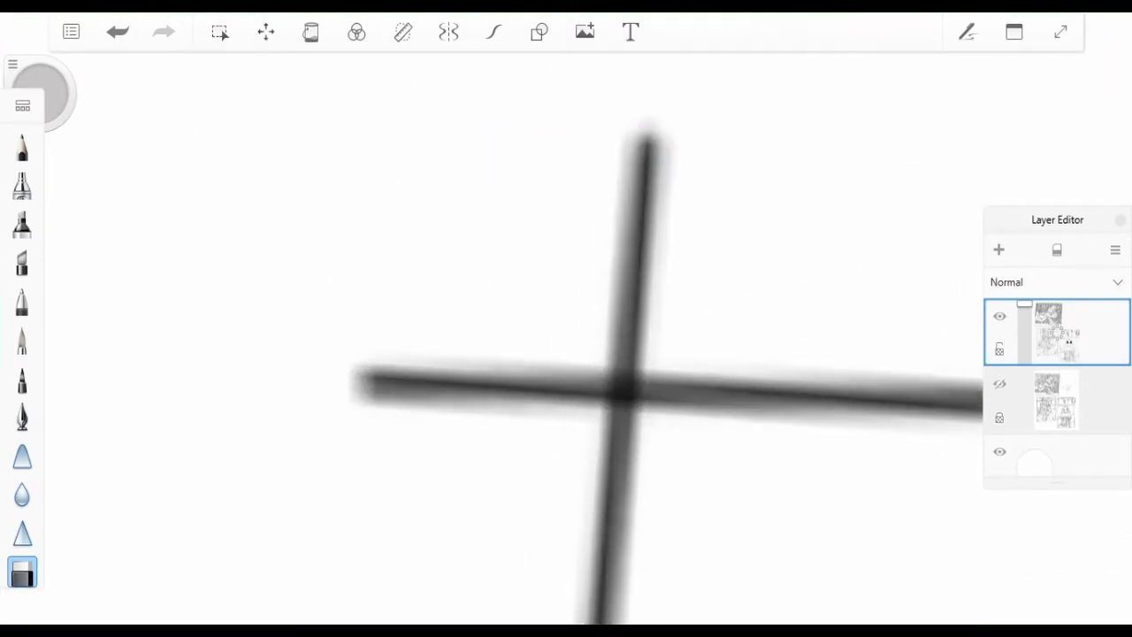
key("ctrl+z")
key("ctrl+y")
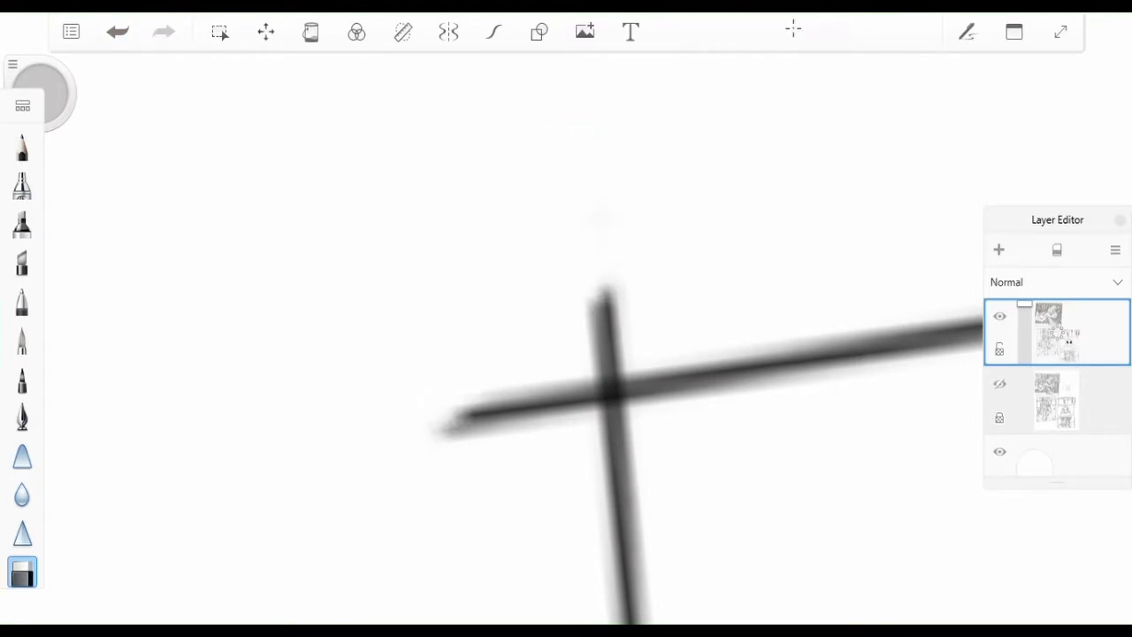
scroll(619, 371, "up", 3)
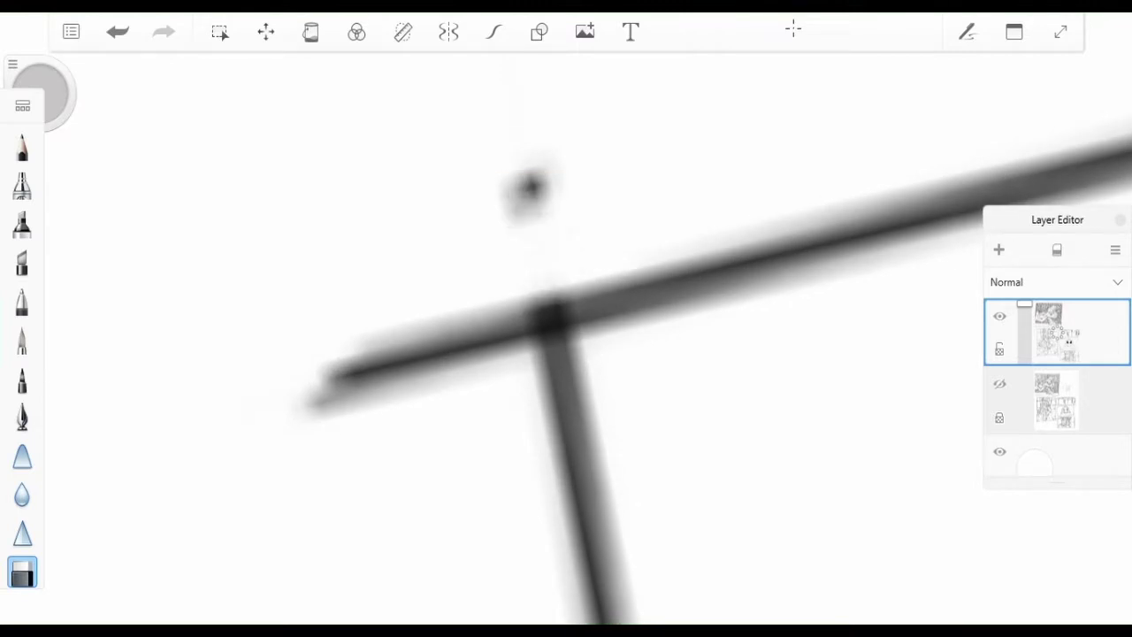
scroll(566, 318, "up", 10)
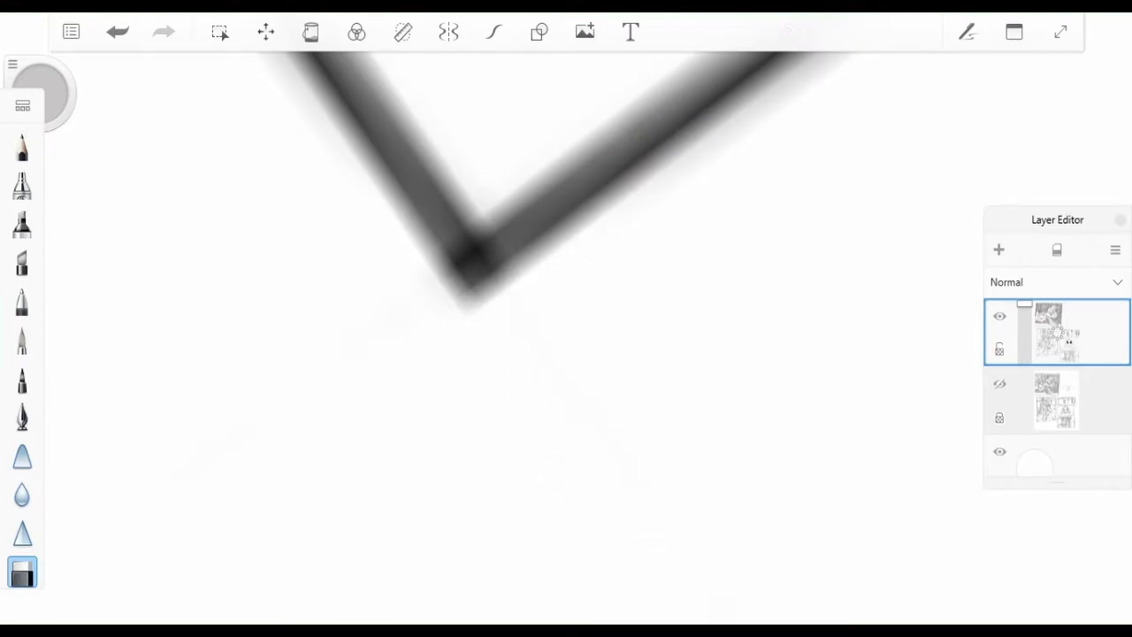
- Erase the bottom border line's long overshoot beyond the lower-right corner of the grassy panel and wipe away its leftover fragments
scroll(566, 318, "down", 10)
scroll(565, 318, "up", 10)
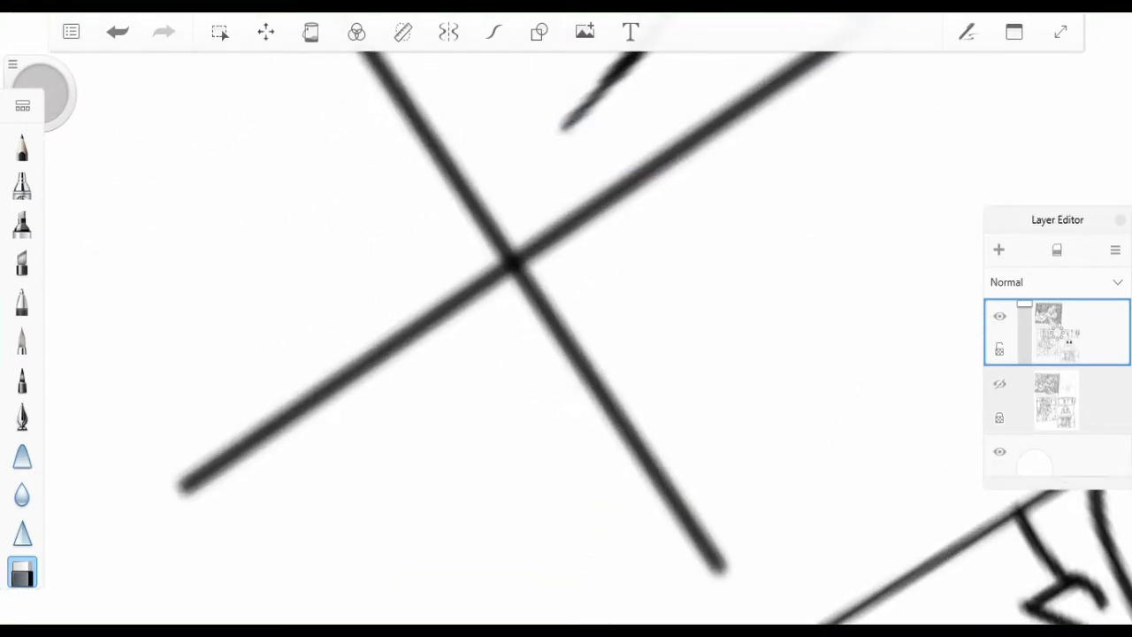
scroll(566, 318, "up", 8)
scroll(566, 318, "down", 4)
mouse_move(531, 384)
left_mouse_down()
mouse_move(455, 314)
mouse_move(508, 235)
left_mouse_up()
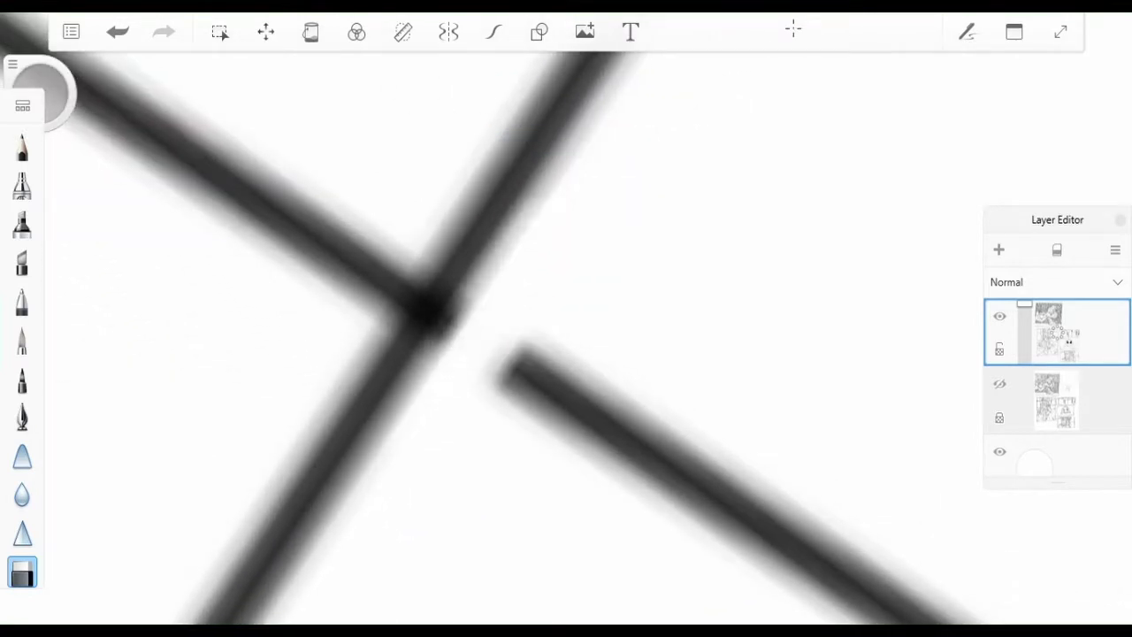
mouse_move(500, 358)
left_mouse_down()
mouse_move(552, 394)
mouse_move(460, 433)
mouse_move(690, 309)
left_mouse_up()
scroll(566, 318, "down", 2)
scroll(566, 318, "up", 1)
mouse_move(831, 274)
left_mouse_down()
mouse_move(425, 442)
mouse_move(796, 292)
mouse_move(495, 425)
left_mouse_up()
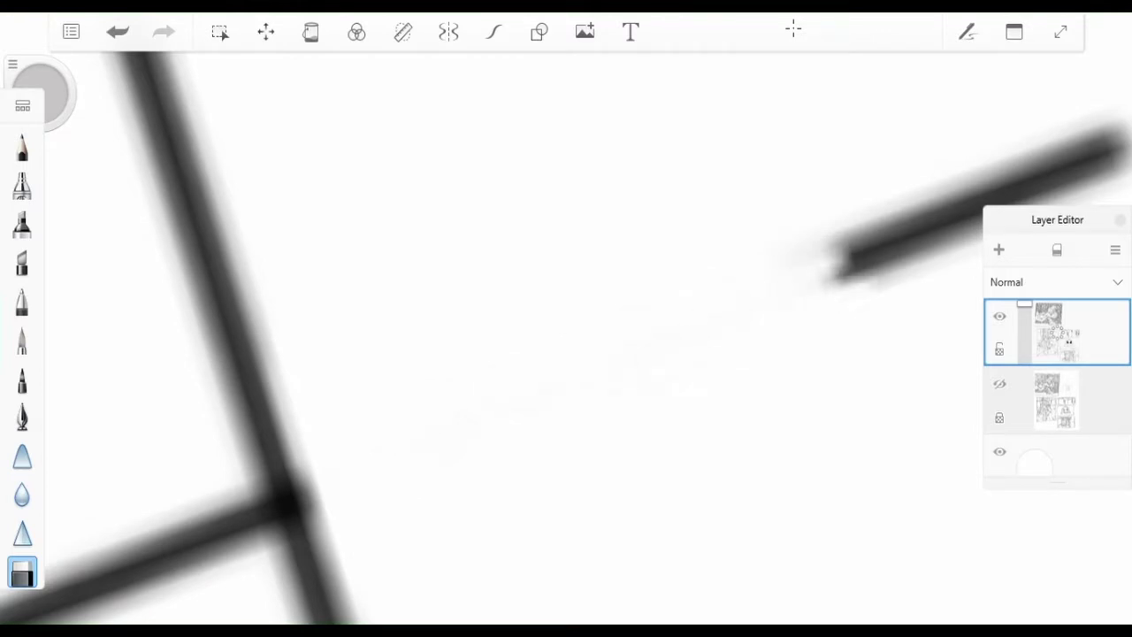
left_click_drag(937, 190, 840, 266)
left_click_drag(795, 221, 442, 336)
mouse_move(478, 398)
left_mouse_down()
mouse_move(760, 230)
mouse_move(468, 411)
left_mouse_up()
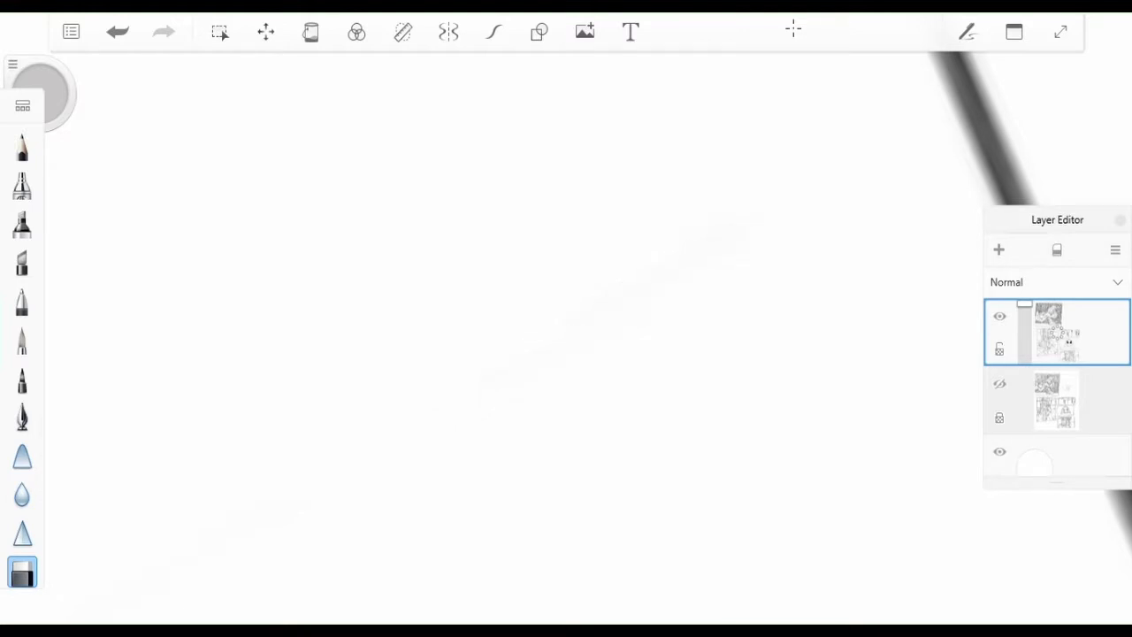
- Erase the right border line's overshoot below the grassy panel's lower-right corner
scroll(566, 319, "down", 10)
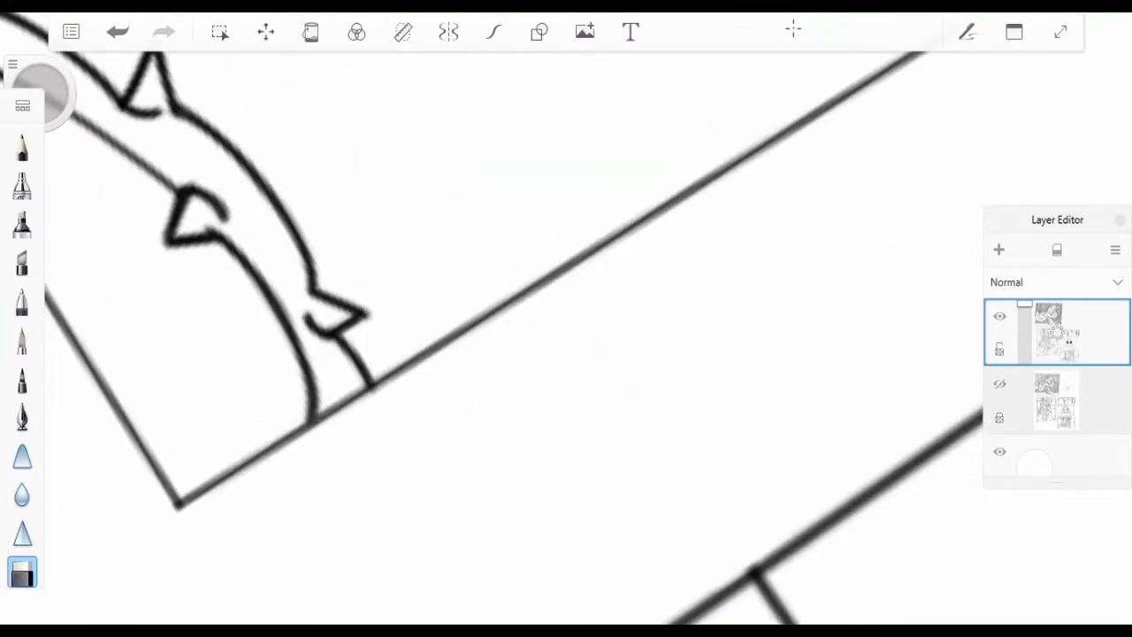
scroll(565, 318, "down", 5)
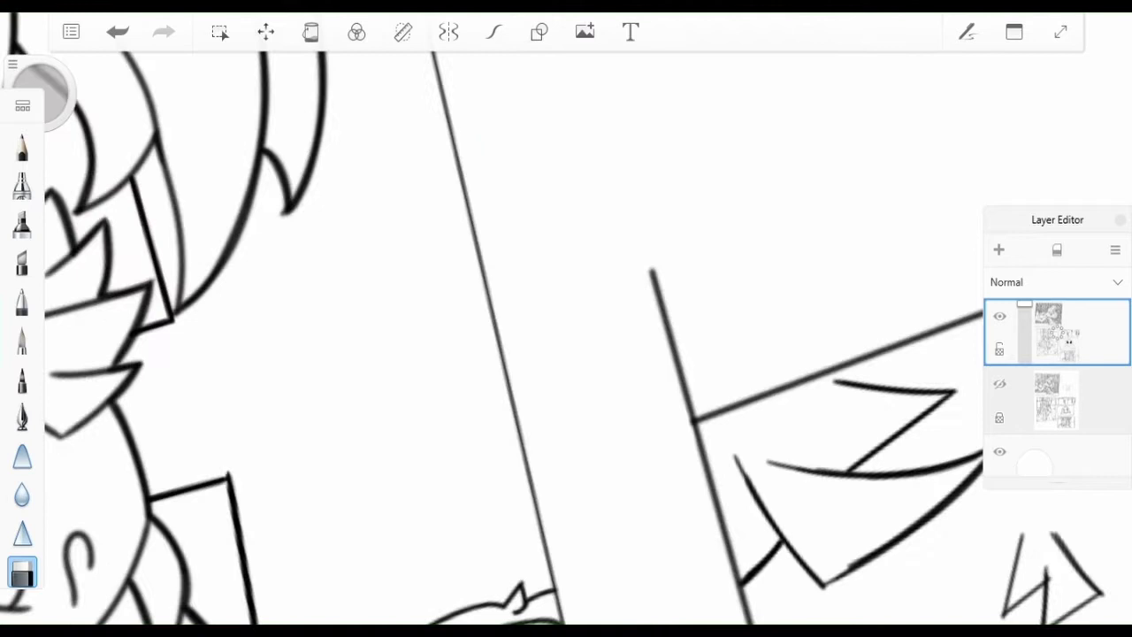
scroll(565, 319, "up", 5)
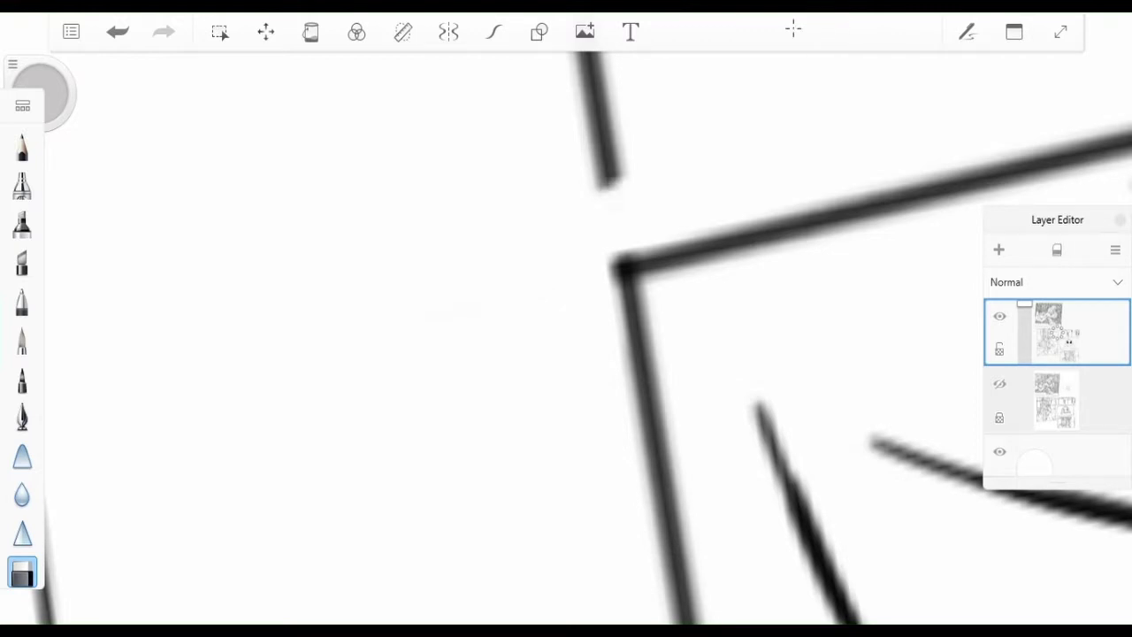
scroll(566, 319, "up", 5)
left_click_drag(747, 275, 580, 370)
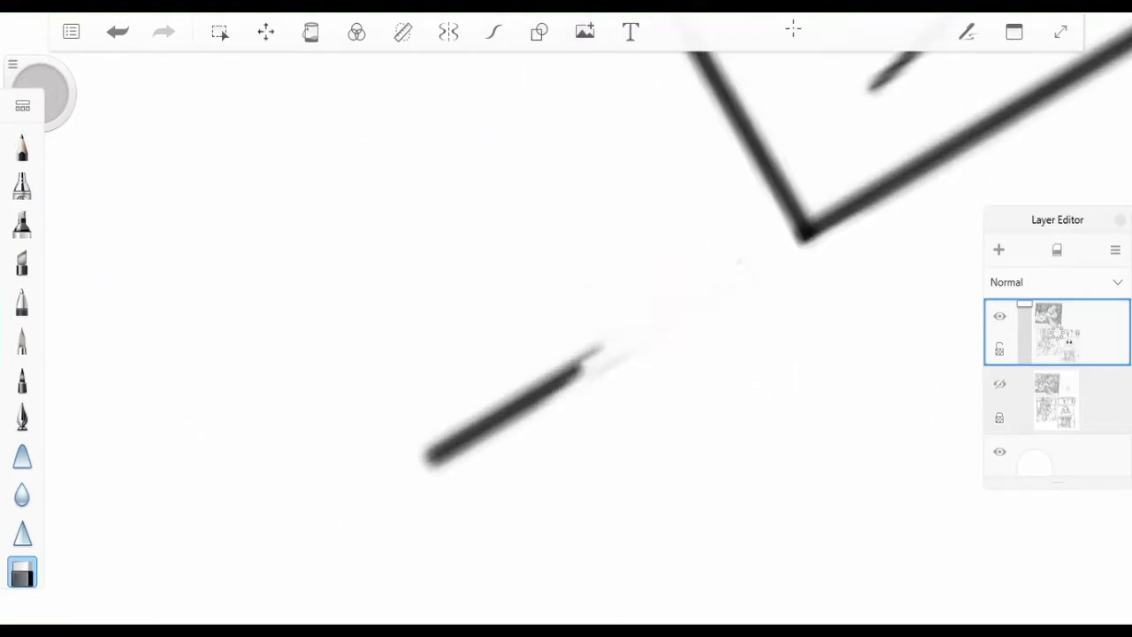
mouse_move(601, 349)
left_mouse_down()
mouse_move(424, 460)
mouse_move(588, 363)
left_mouse_up()
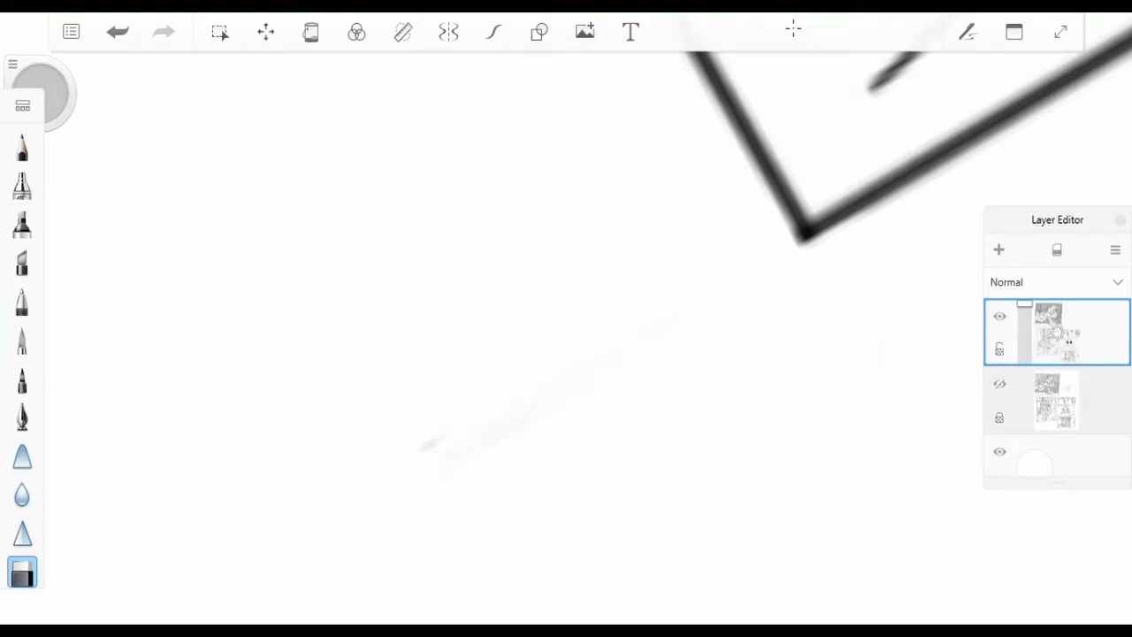
- Erase the left border line's overshoot below the crossing at the grassy panel's lower-left corner
scroll(566, 319, "down", 10)
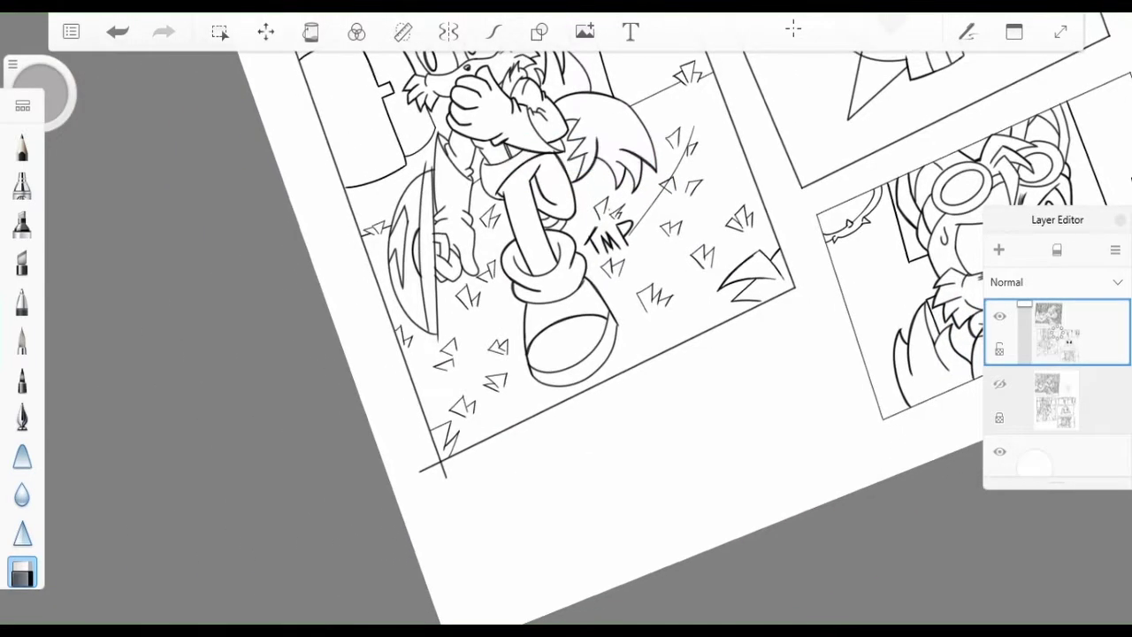
scroll(566, 318, "up", 5)
scroll(566, 319, "up", 6)
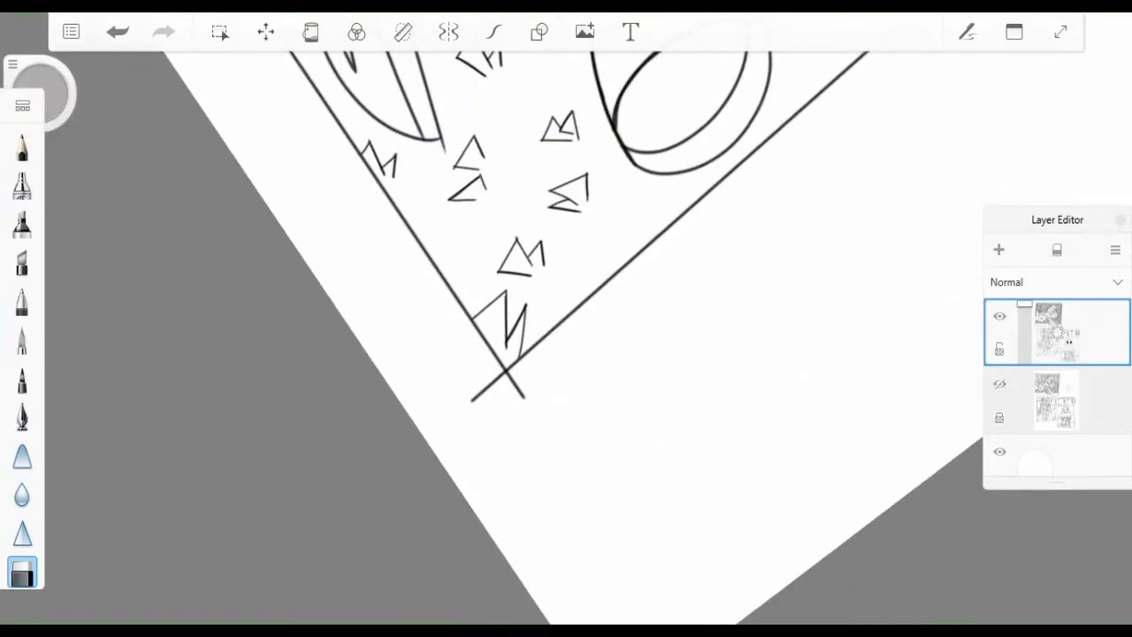
left_click(609, 377)
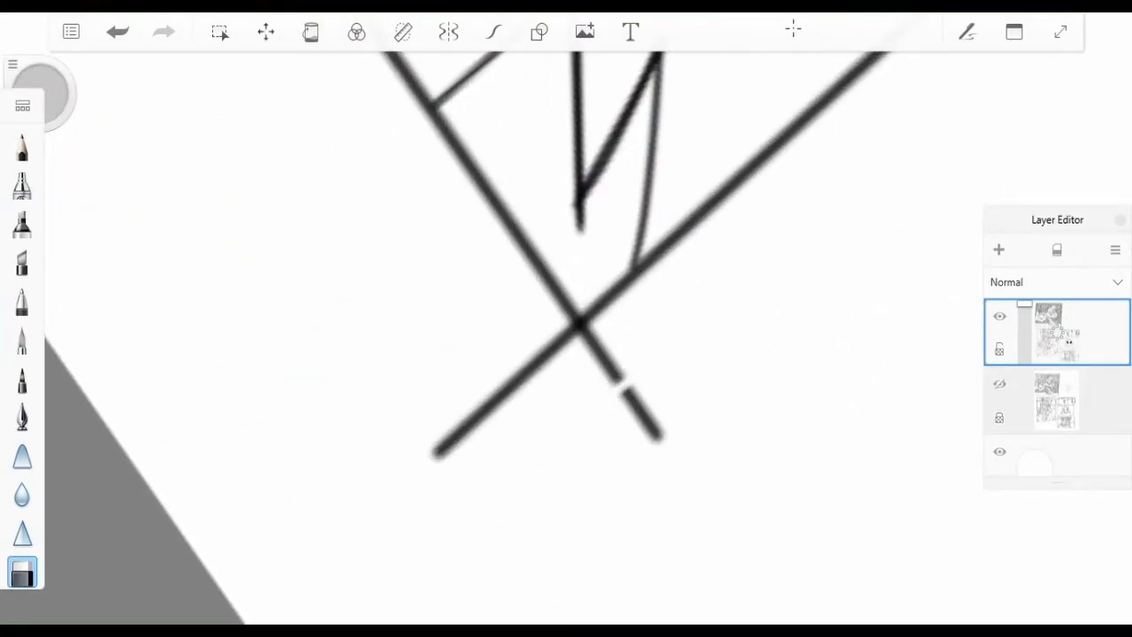
scroll(579, 323, "up", 3)
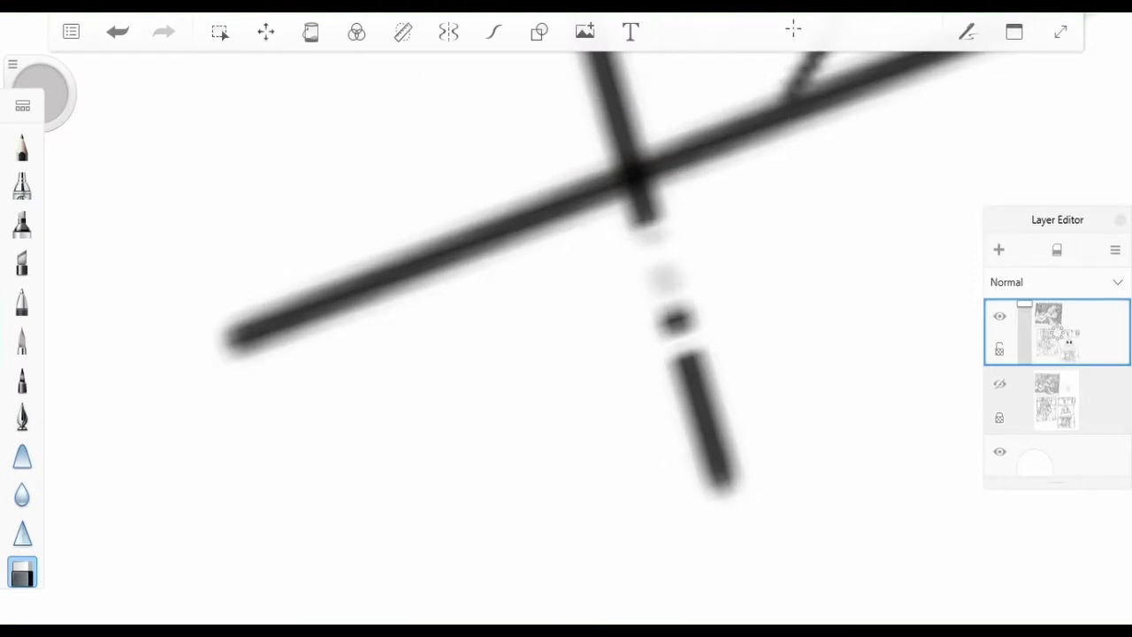
left_click_drag(650, 199, 561, 226)
left_click_drag(663, 269, 676, 325)
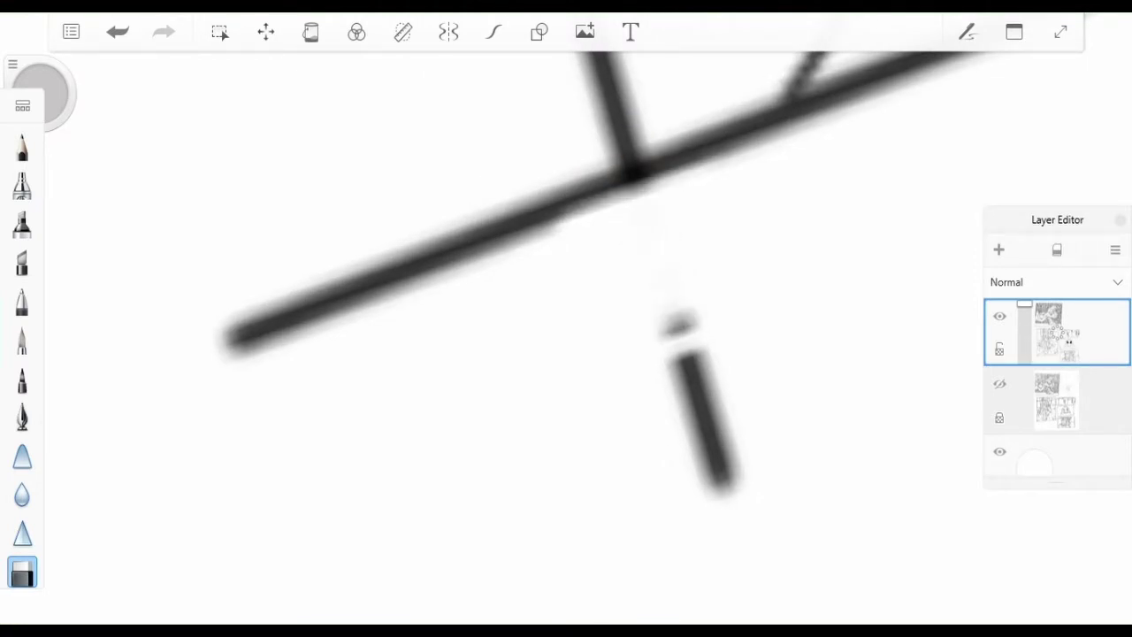
scroll(566, 318, "down", 3)
scroll(566, 318, "up", 3)
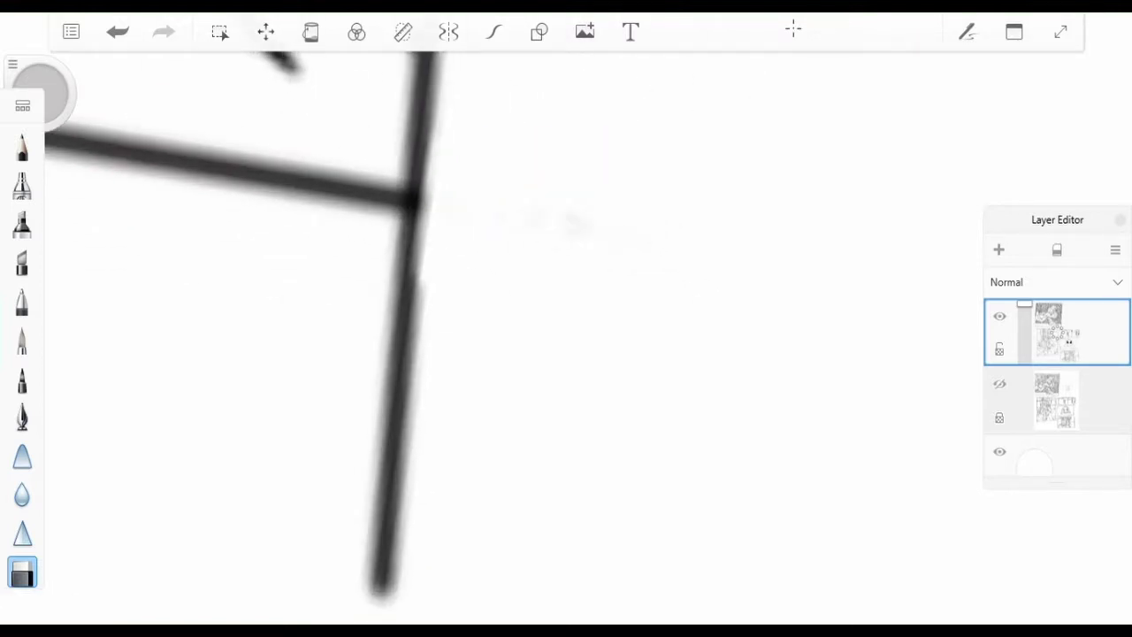
- Erase the bottom border line's overshoot beyond the grassy panel's lower-left corner and tidy the corner point
mouse_move(412, 292)
left_mouse_down()
mouse_move(382, 579)
mouse_move(396, 433)
left_mouse_up()
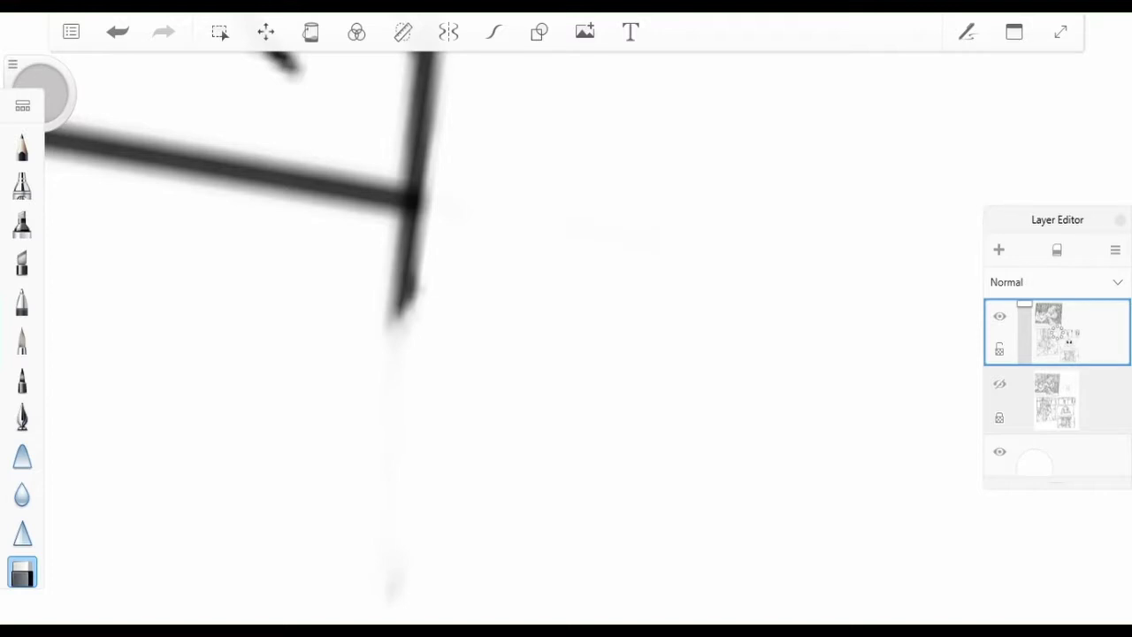
left_click_drag(415, 415, 455, 451)
left_click_drag(623, 301, 575, 234)
mouse_move(610, 291)
left_mouse_down()
mouse_move(654, 346)
mouse_move(671, 420)
left_mouse_up()
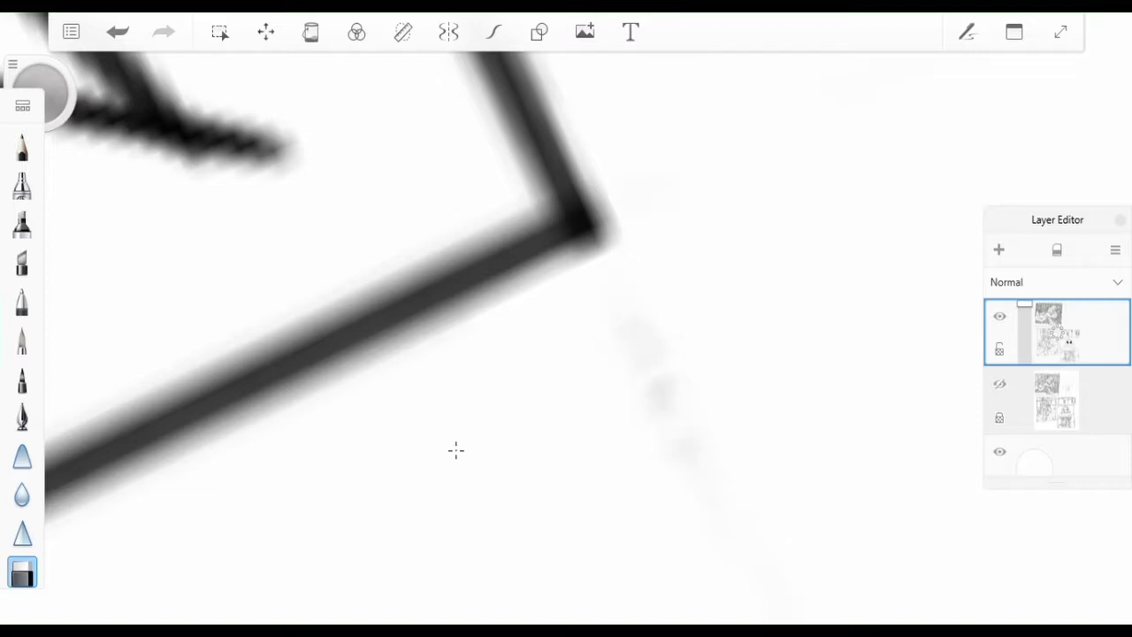
left_click_drag(457, 449, 455, 450)
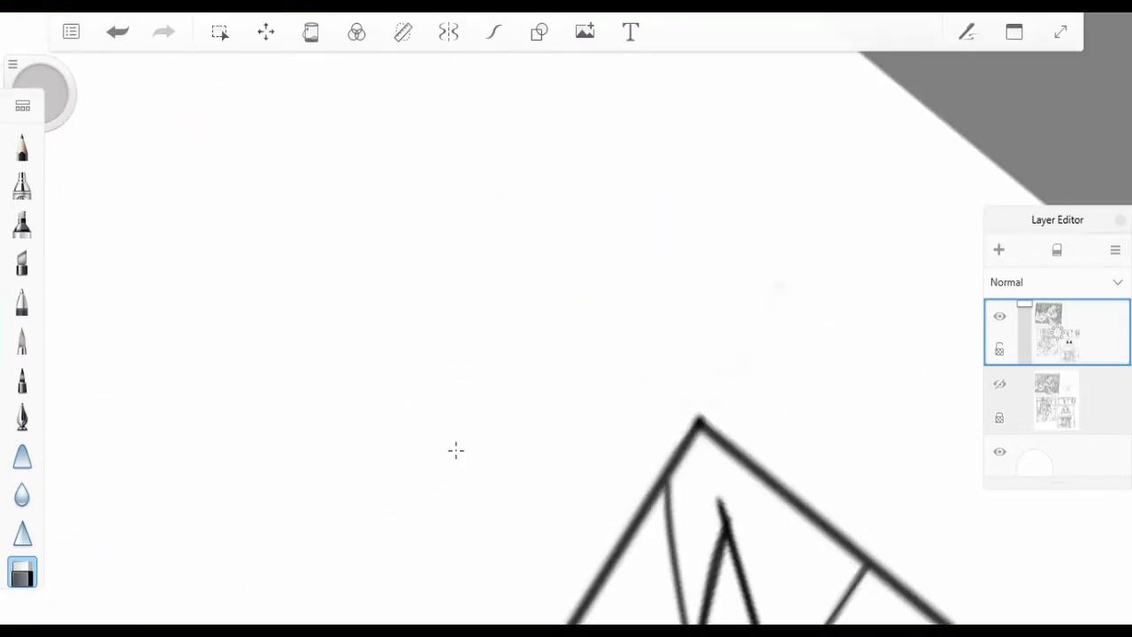
- Trim the left border line's end protruding above the grassy panel's upper-left corner
left_click_drag(455, 450, 454, 450)
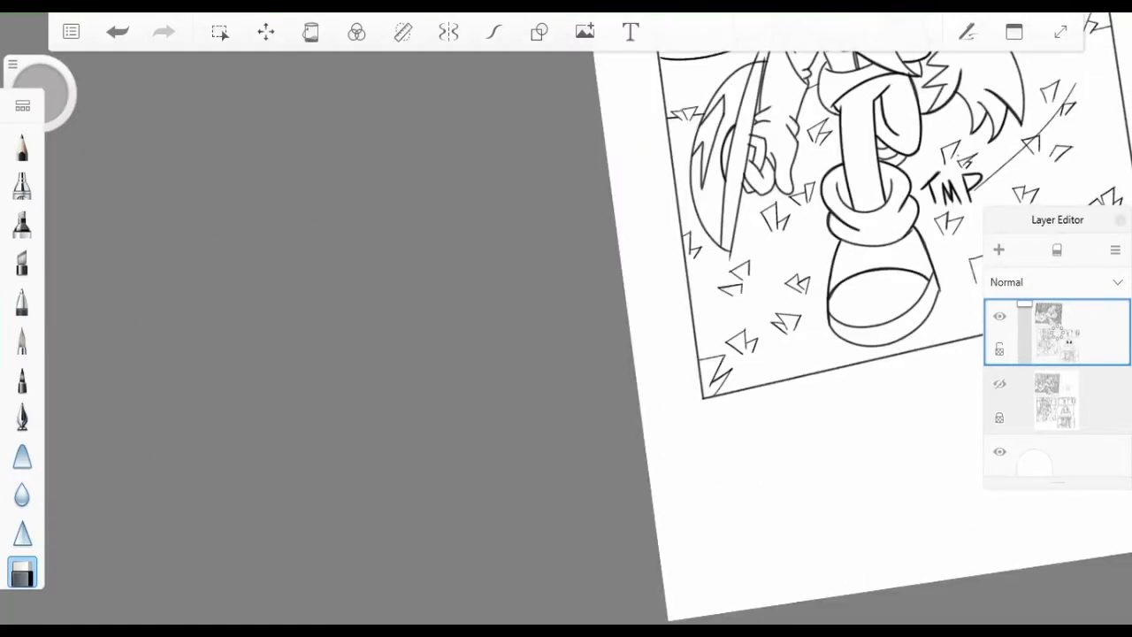
left_click_drag(454, 450, 455, 450)
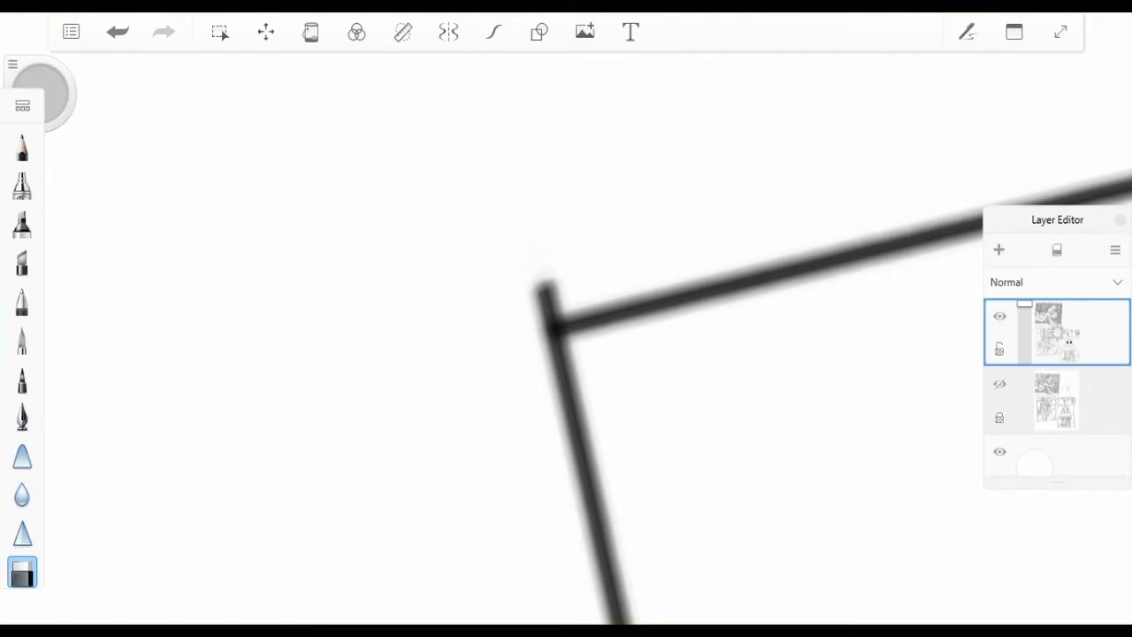
left_click_drag(455, 450, 456, 450)
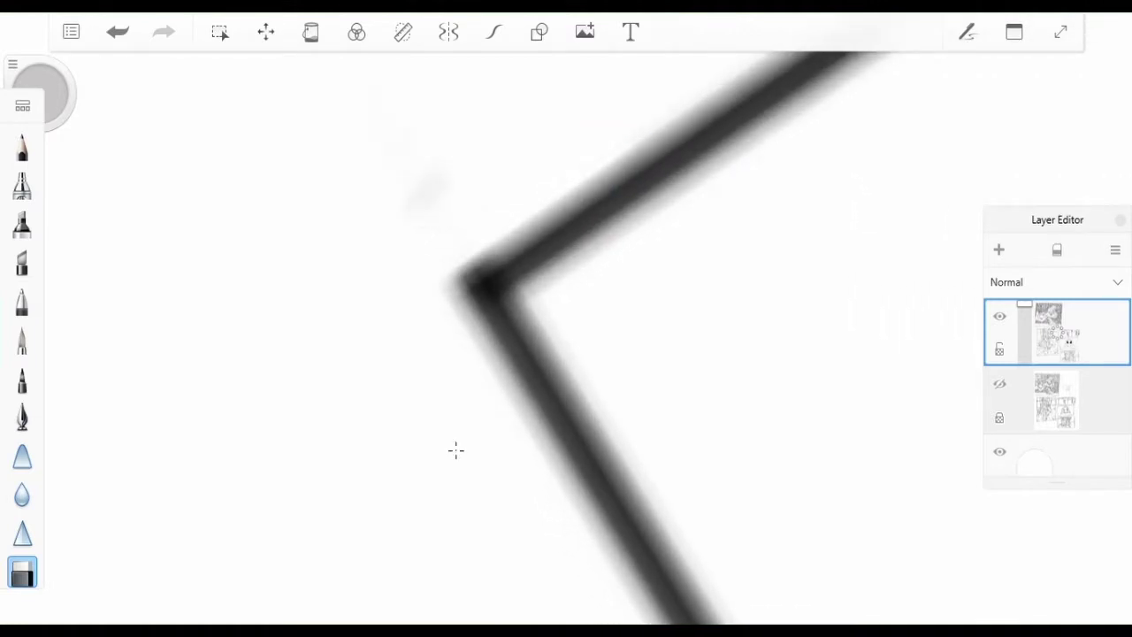
- Undo the last erasing at the corner and the addition of the extra blank layer
key("ctrl+z")
key("ctrl+z")
key("ctrl+z")
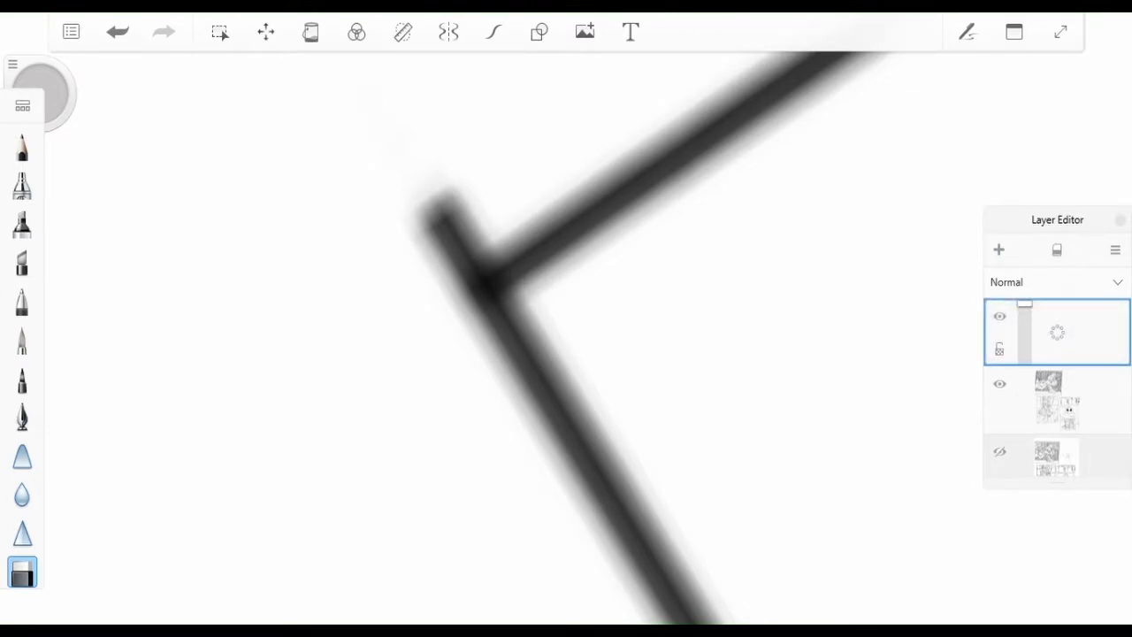
key("ctrl+z")
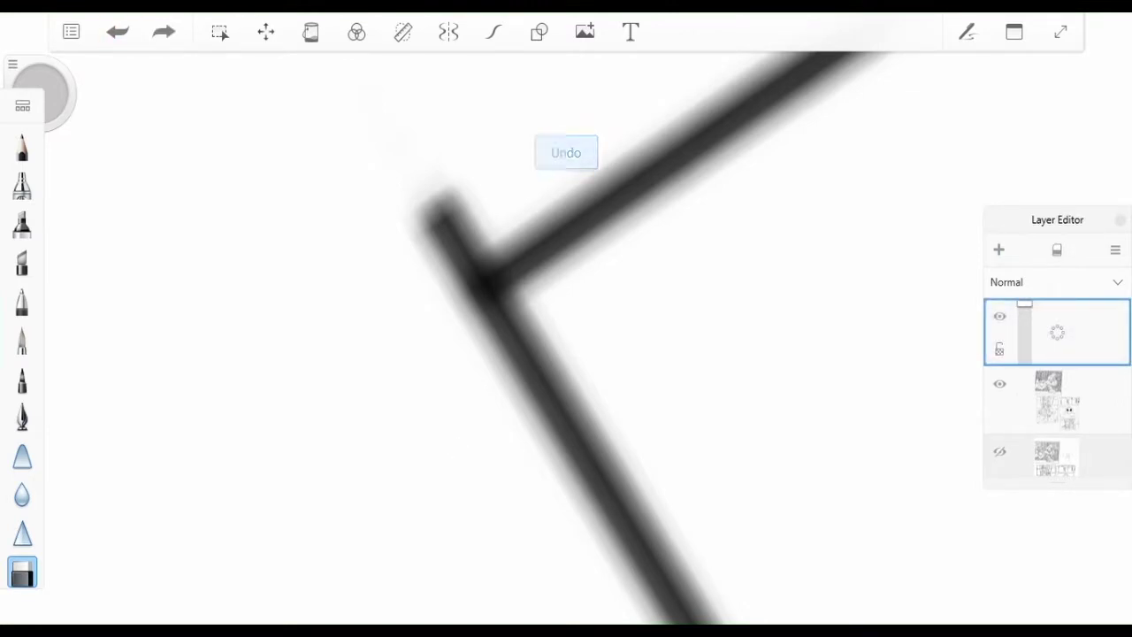
key("ctrl+z")
key("ctrl+z")
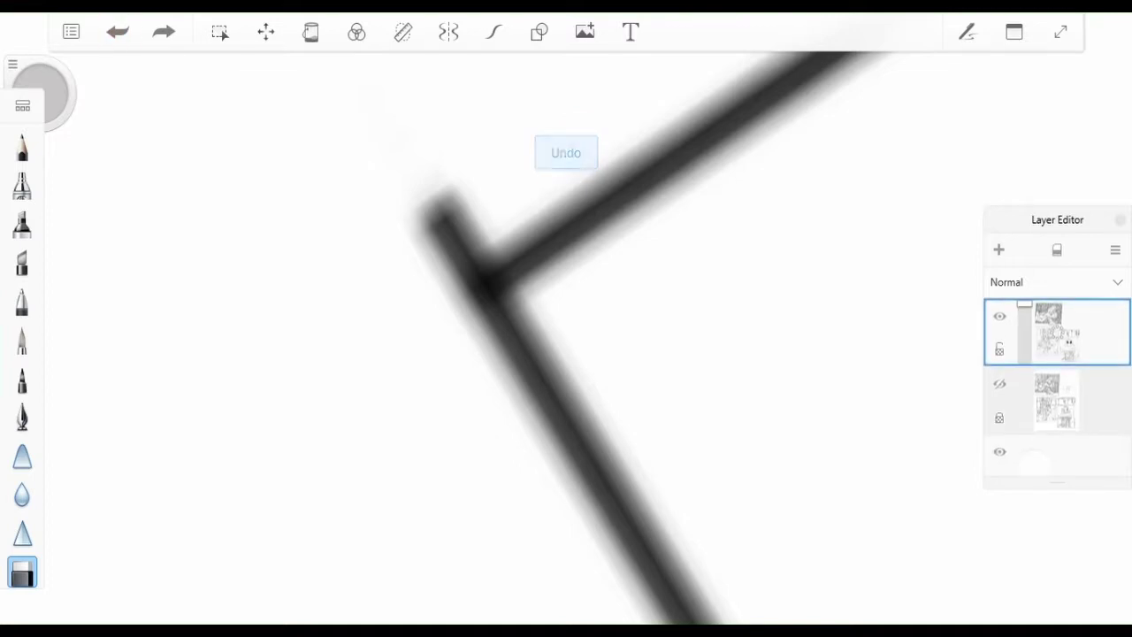
- Erase the restored border nub above the panel's upper-left corner again
left_click_drag(429, 202, 495, 290)
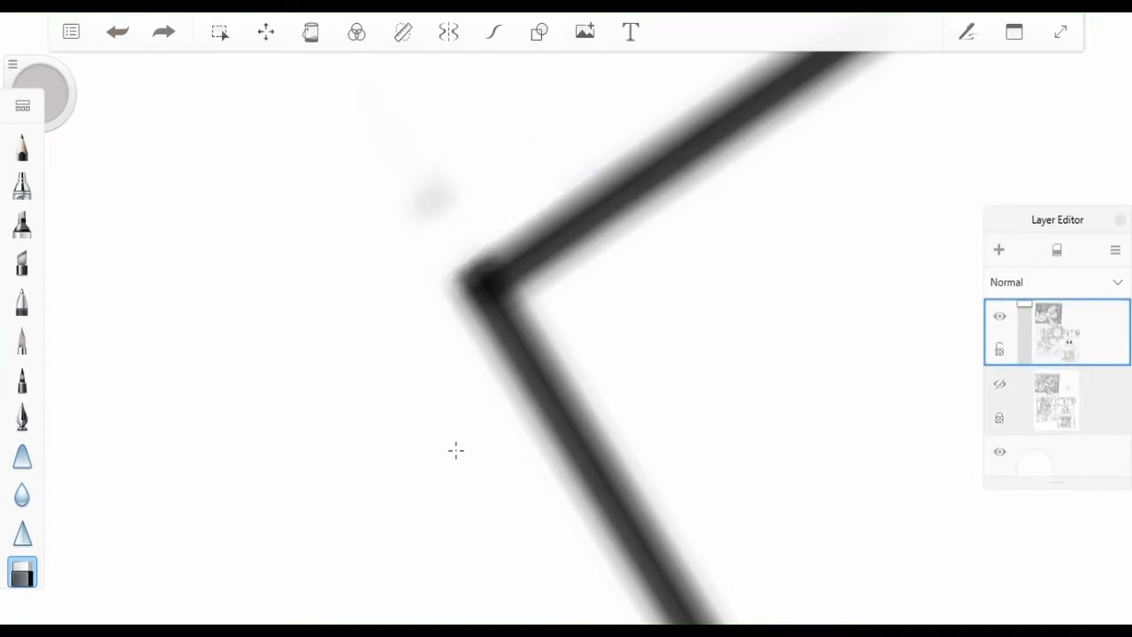
left_click_drag(455, 450, 455, 450)
- Erase the panel border segment crossing the inside of the character's ear beside the stone blocks, trimming it flush with the ear outline
scroll(456, 451, "down", 10)
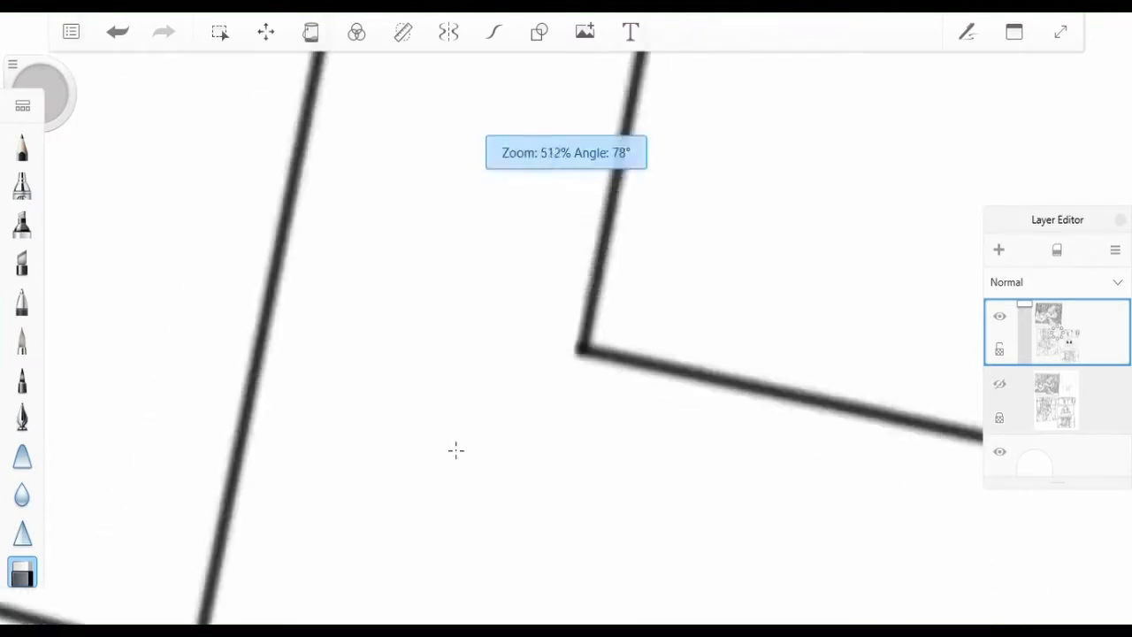
scroll(455, 451, "up", 10)
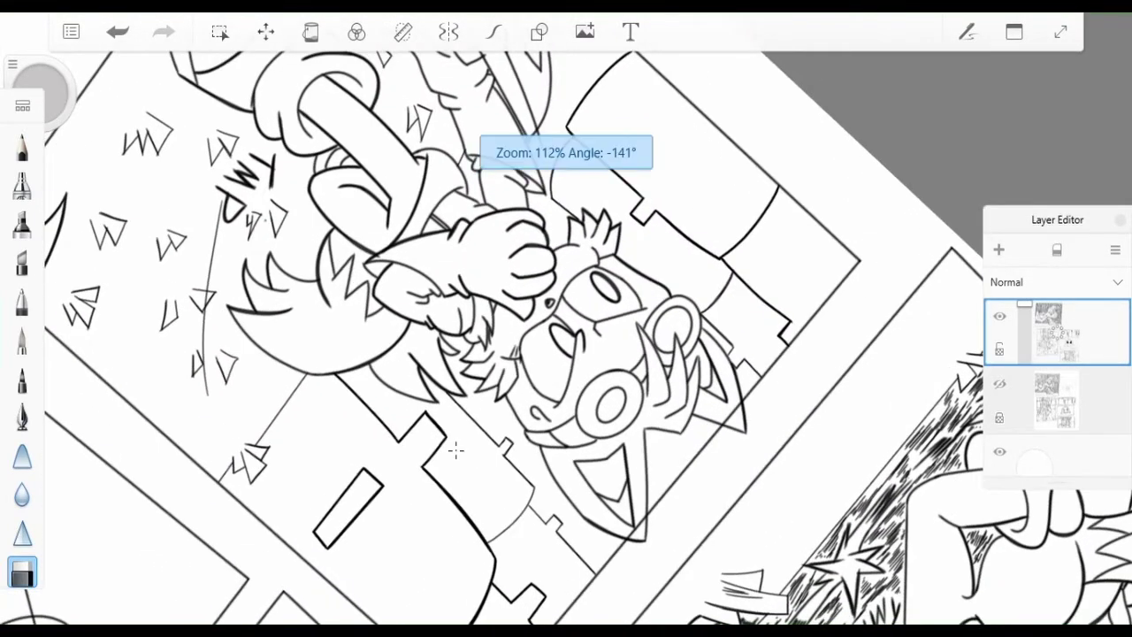
scroll(455, 451, "up", 5)
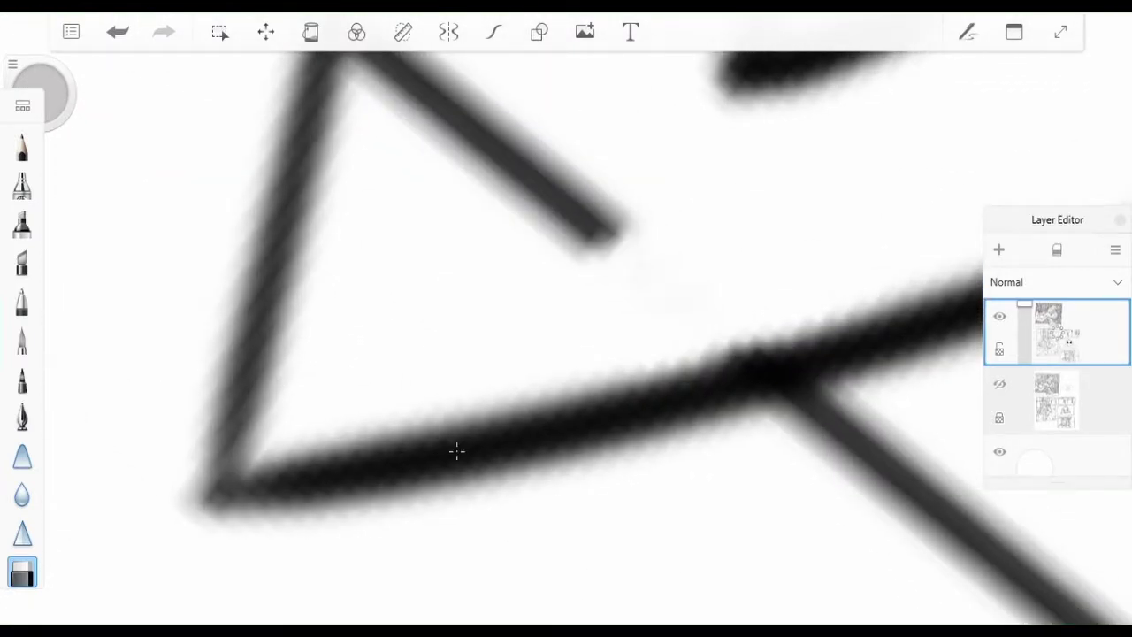
scroll(456, 451, "down", 10)
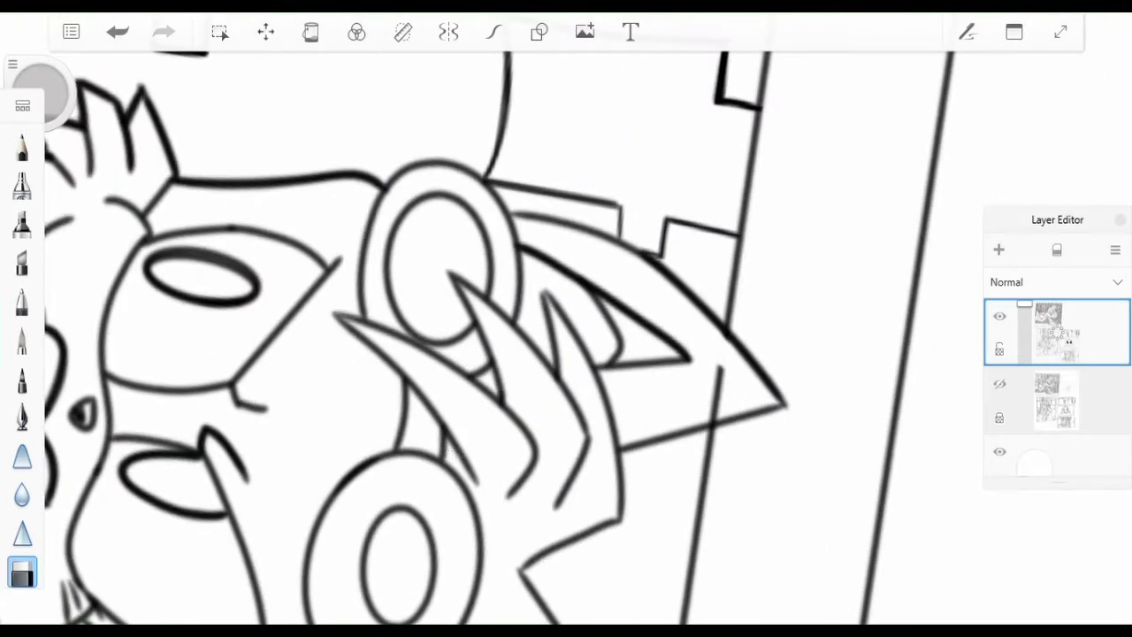
scroll(455, 450, "up", 8)
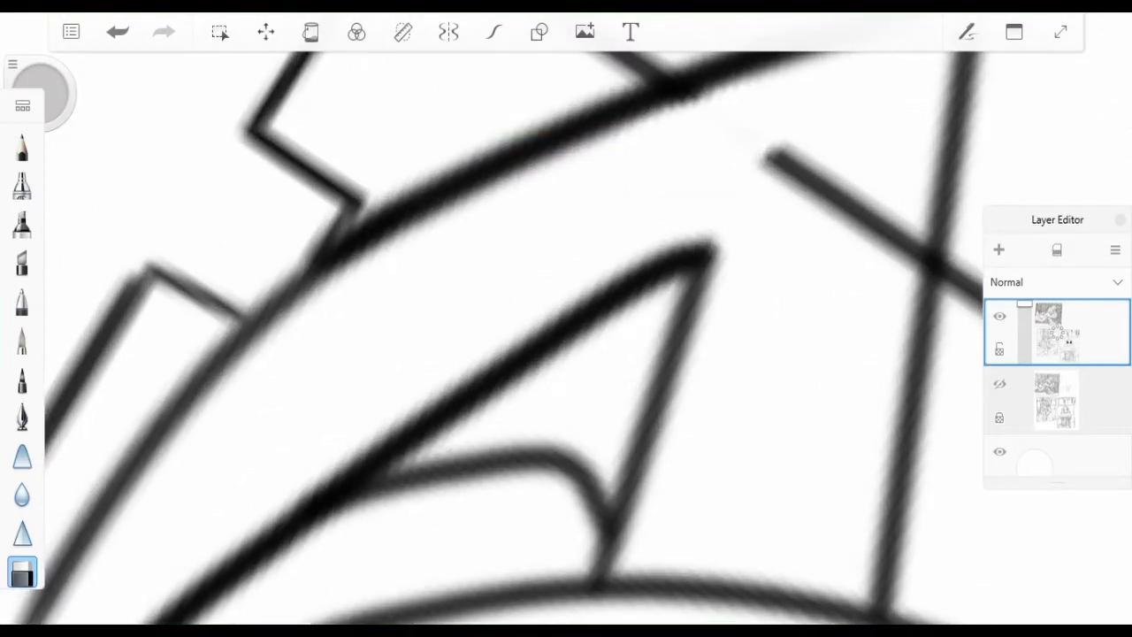
scroll(456, 451, "down", 2)
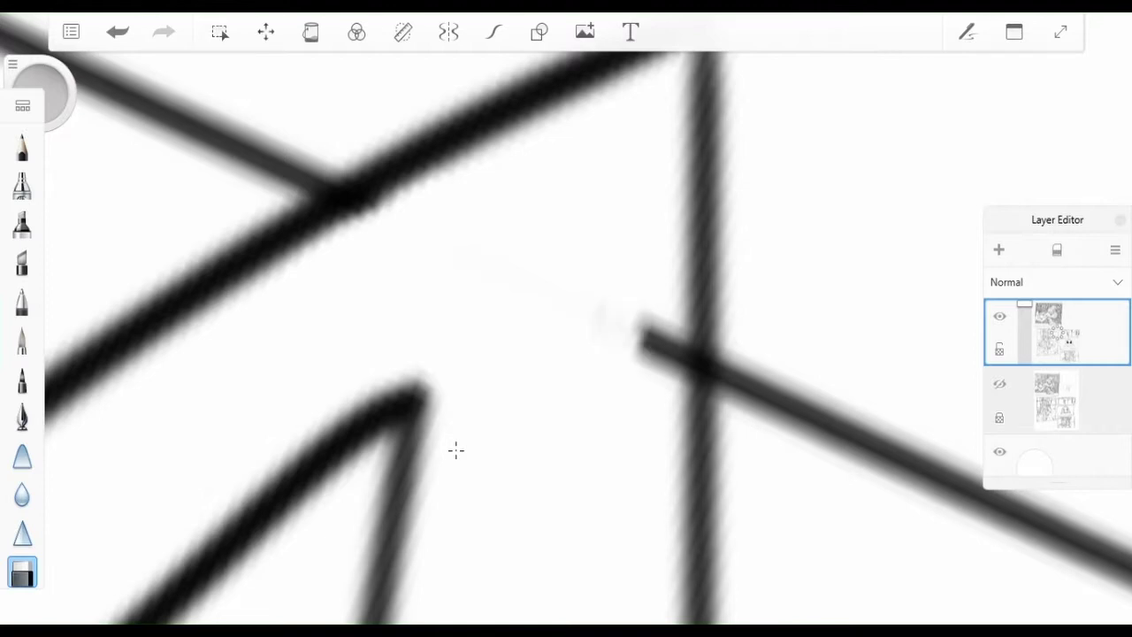
scroll(456, 451, "down", 3)
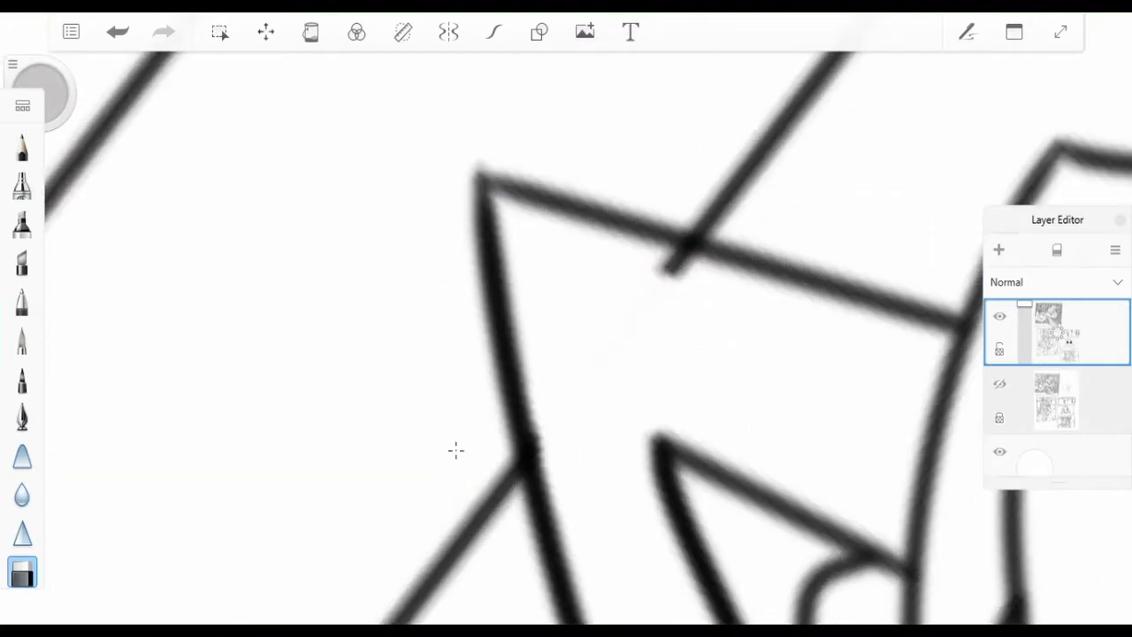
scroll(456, 450, "down", 2)
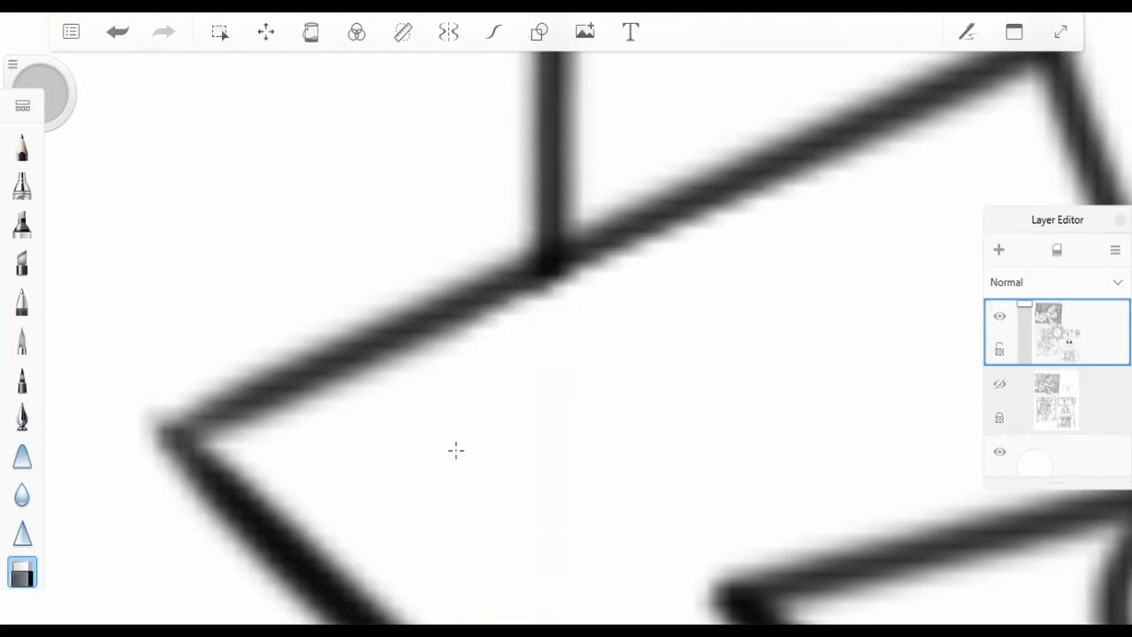
- Erase the border line between the inner-ear tip and the thinner outer edge of the character's other ear
scroll(456, 451, "up", 10)
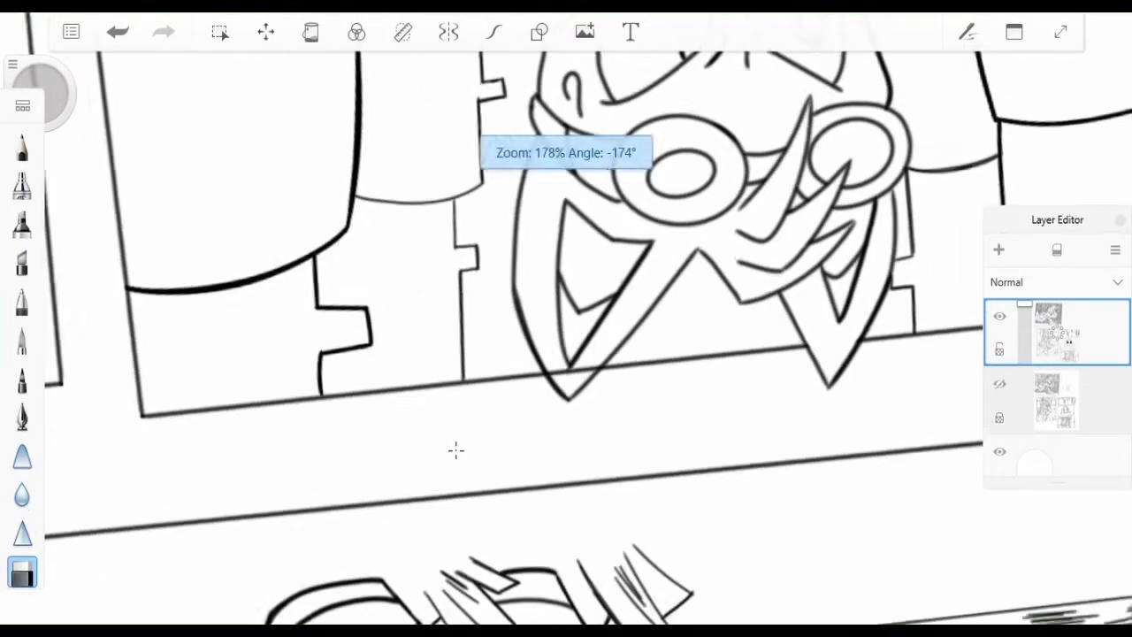
scroll(454, 450, "down", 8)
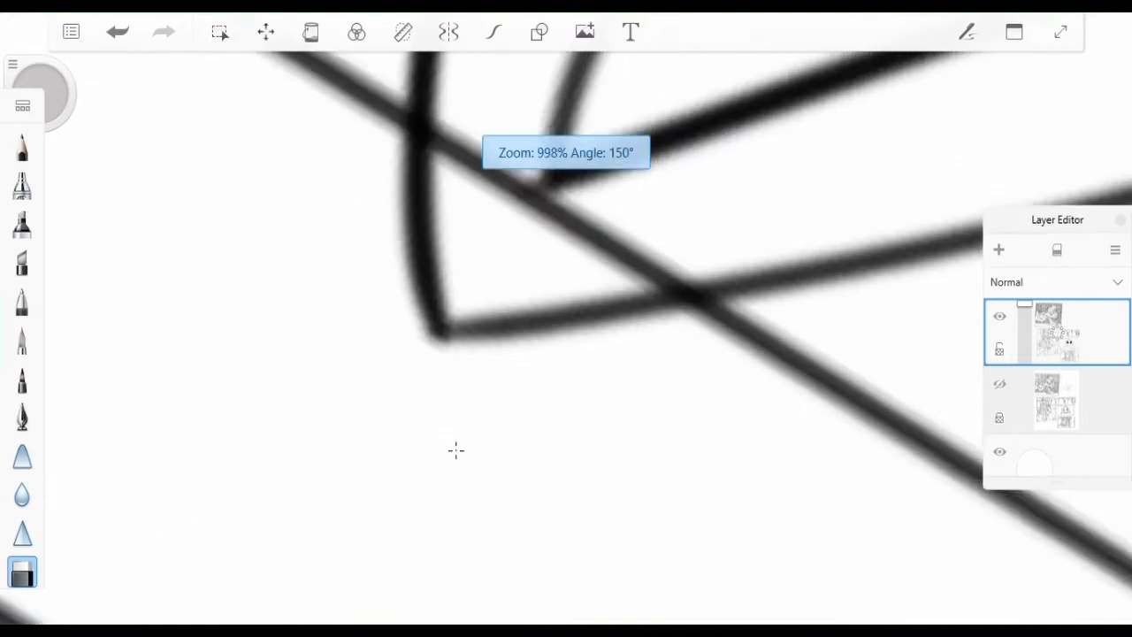
scroll(454, 450, "down", 2)
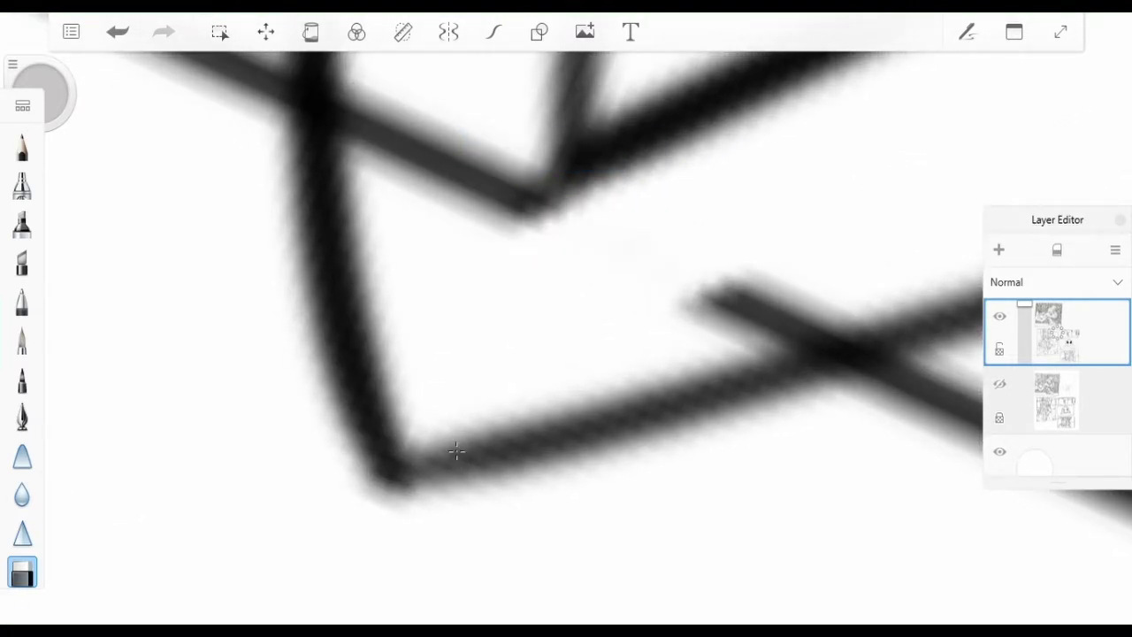
scroll(455, 450, "down", 2)
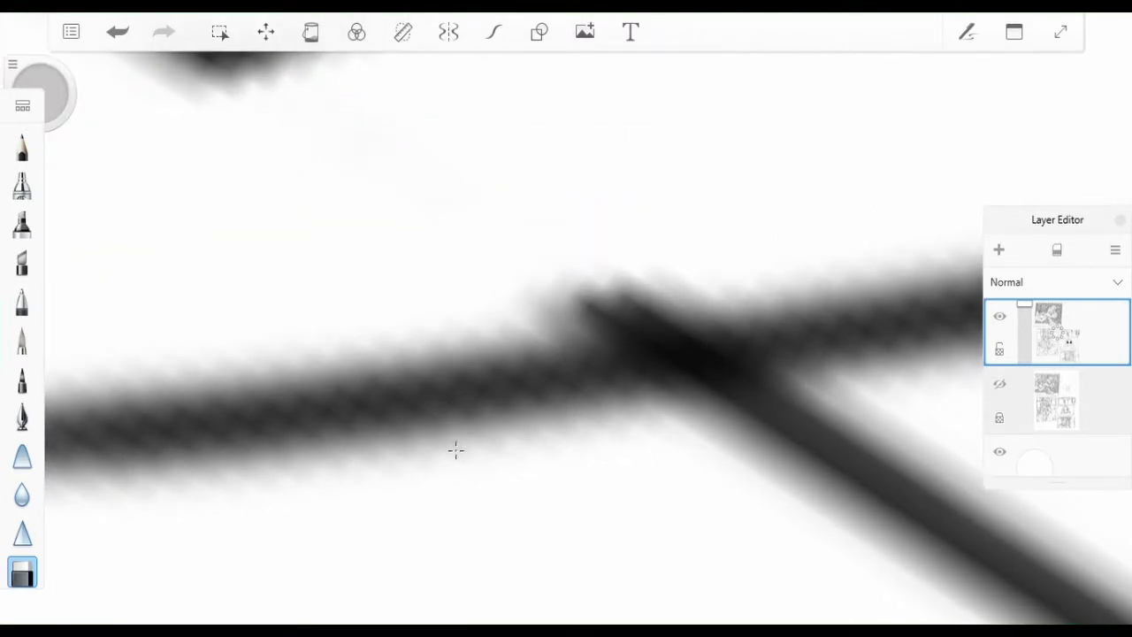
scroll(455, 450, "up", 3)
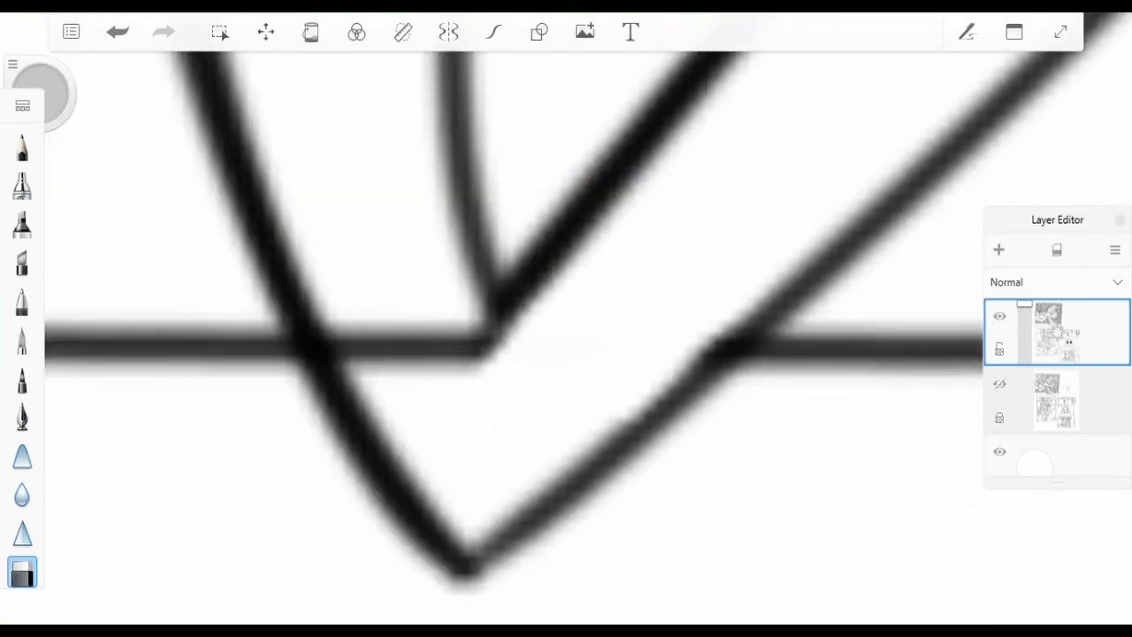
- Erase the remaining border segment between the second ear's inner tip and thick outer outline, cleaning the leftover stub at the outline
scroll(456, 450, "down", 3)
scroll(456, 450, "up", 1)
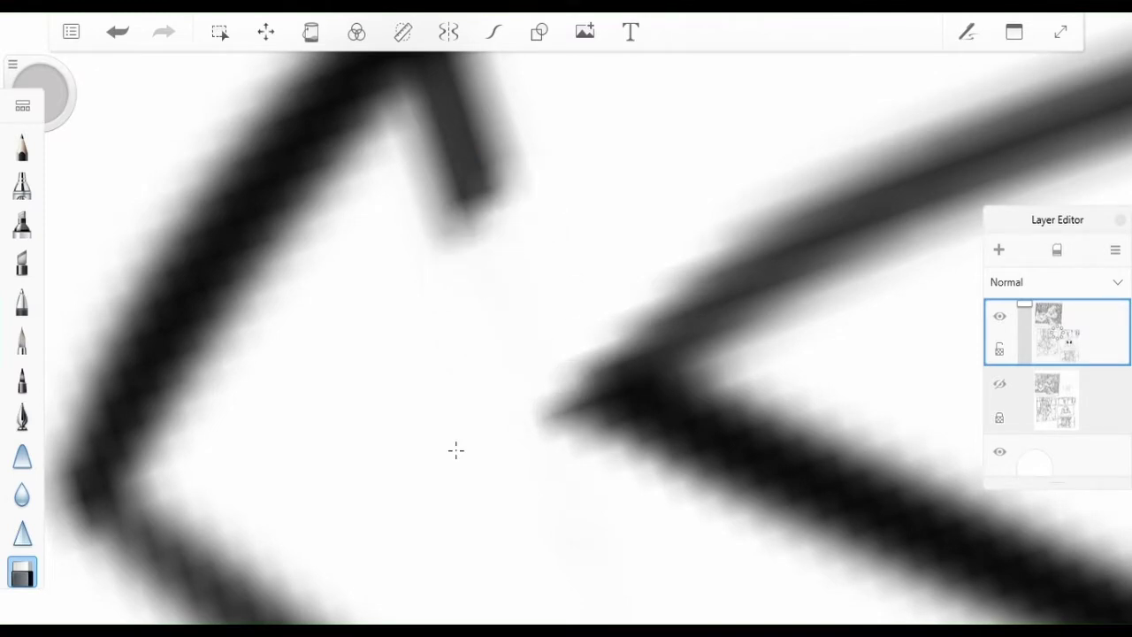
scroll(455, 450, "up", 1)
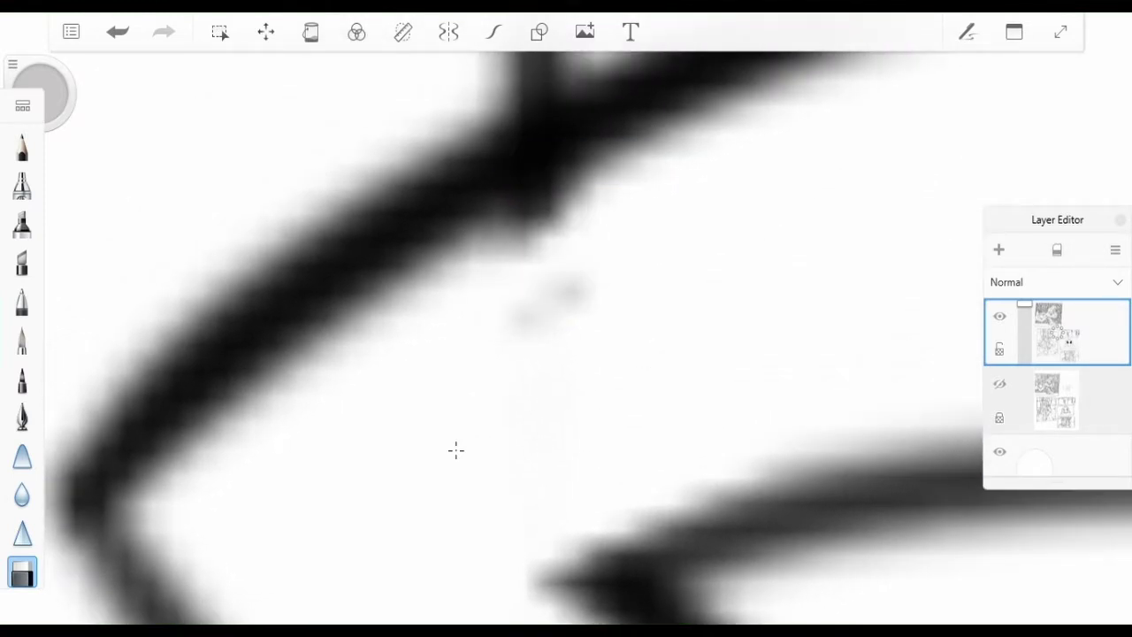
scroll(455, 450, "up", 1)
key("ctrl+z")
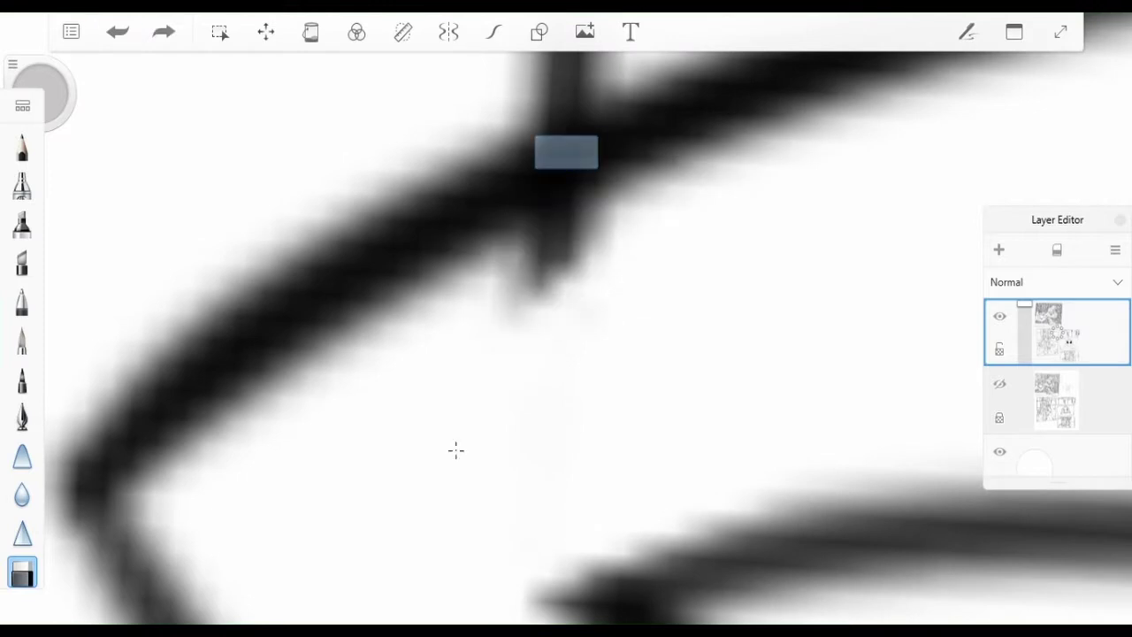
key("ctrl+y")
scroll(455, 450, "down", 5)
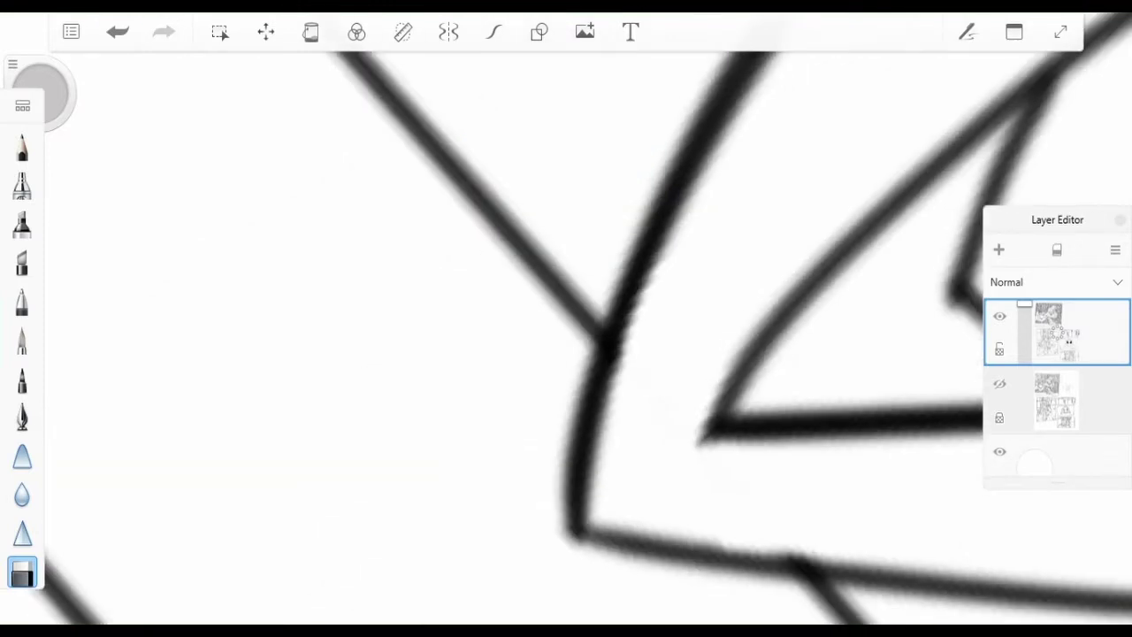
- Erase the cuff arc's end bridging the gap between the two nearly parallel arm lines near the dome-shaped object
scroll(455, 450, "down", 8)
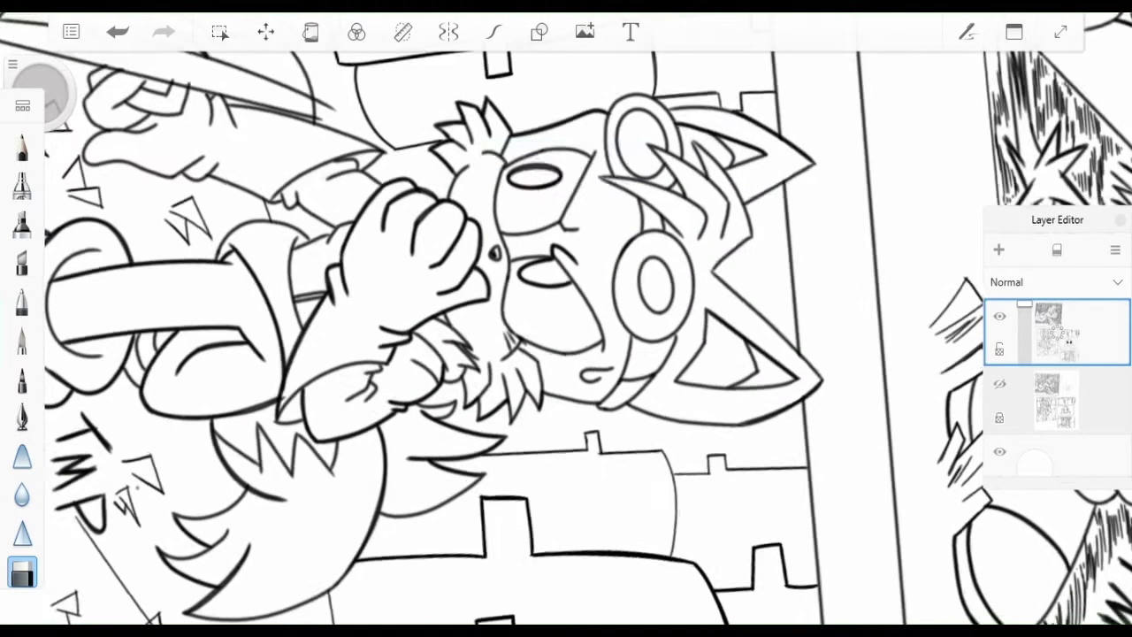
scroll(455, 450, "up", 10)
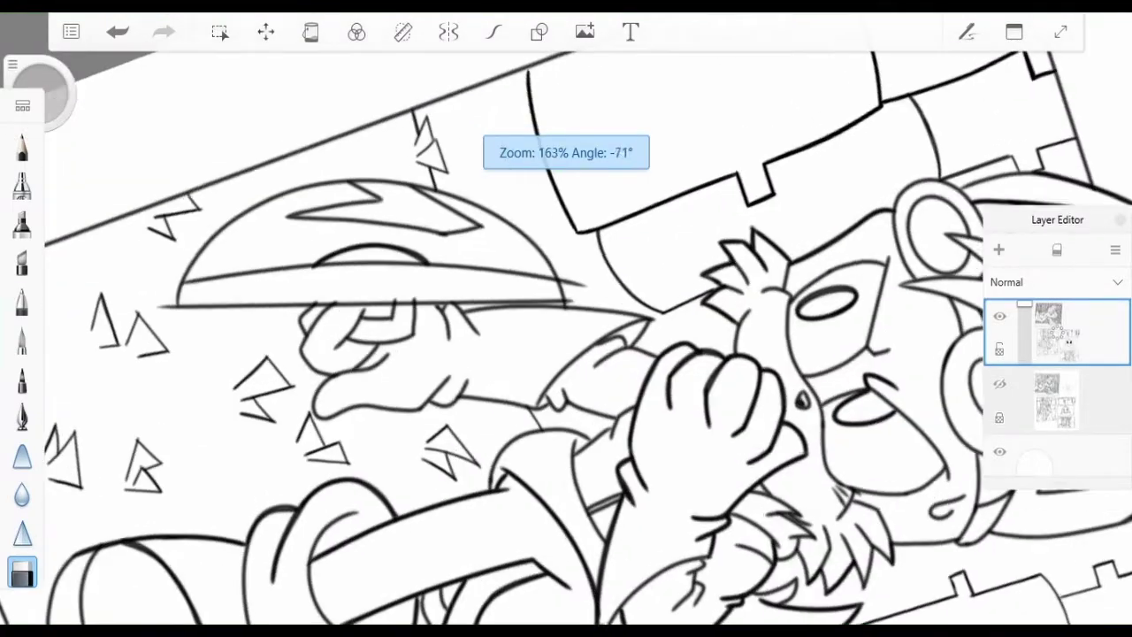
scroll(456, 450, "up", 10)
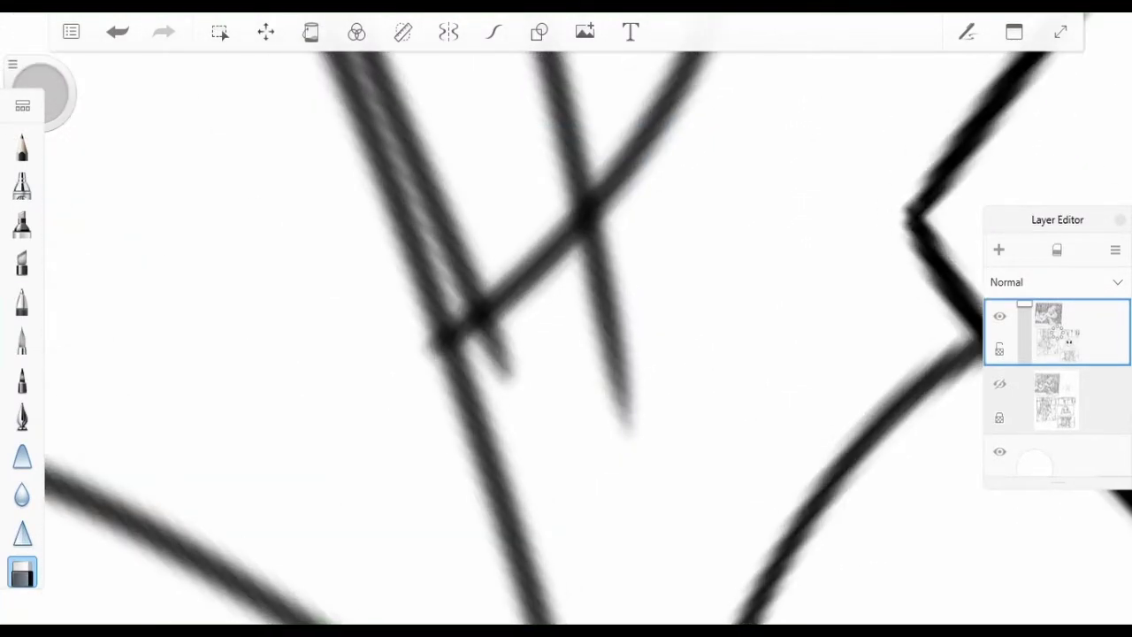
scroll(455, 450, "up", 6)
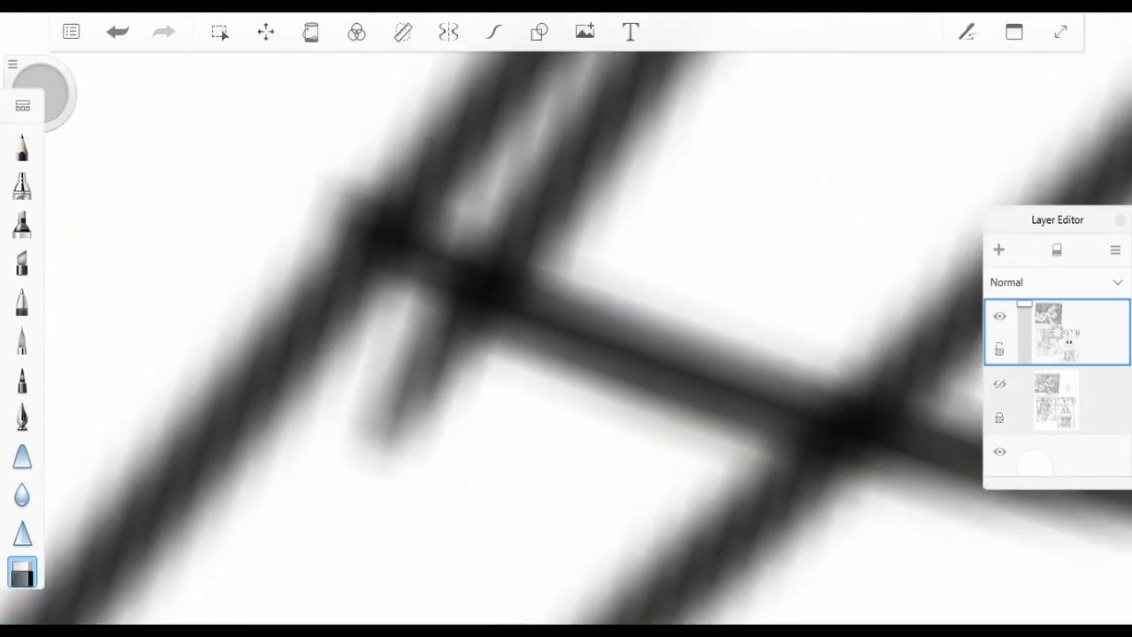
scroll(455, 450, "down", 10)
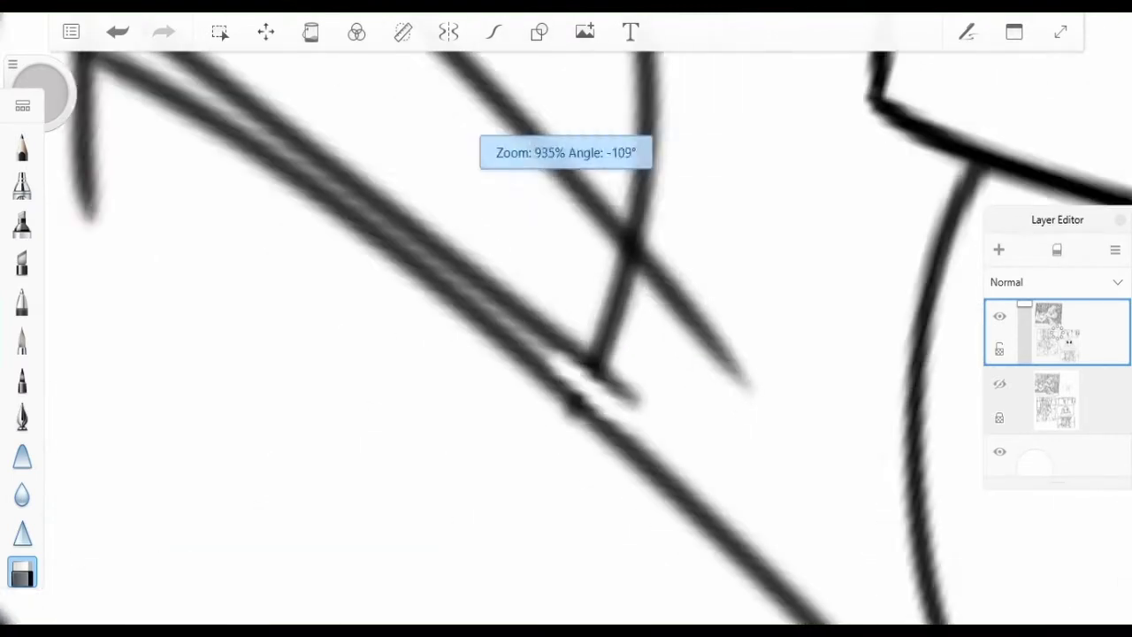
scroll(455, 450, "up", 10)
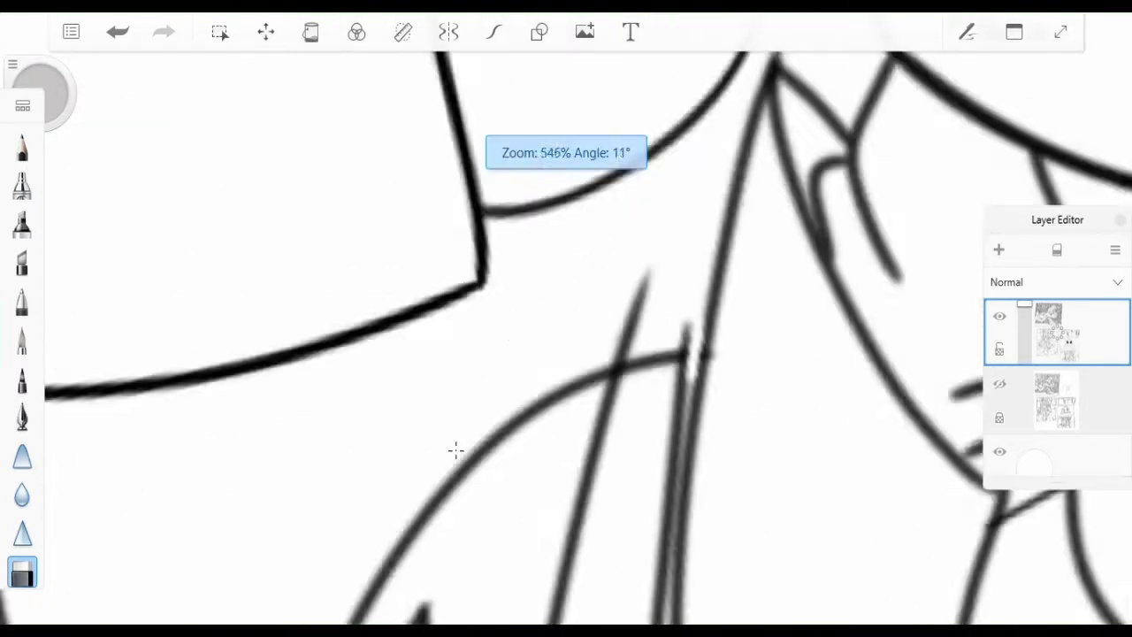
- Erase the two stroke ends protruding past the cuff arc on the character's arm
scroll(456, 450, "up", 4)
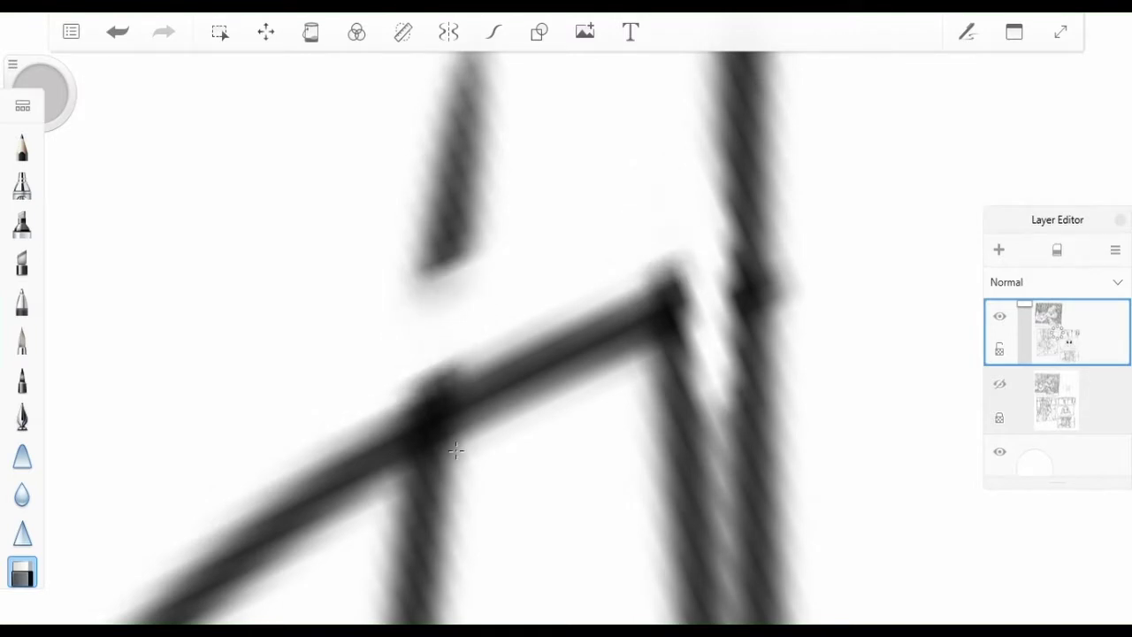
scroll(455, 450, "down", 4)
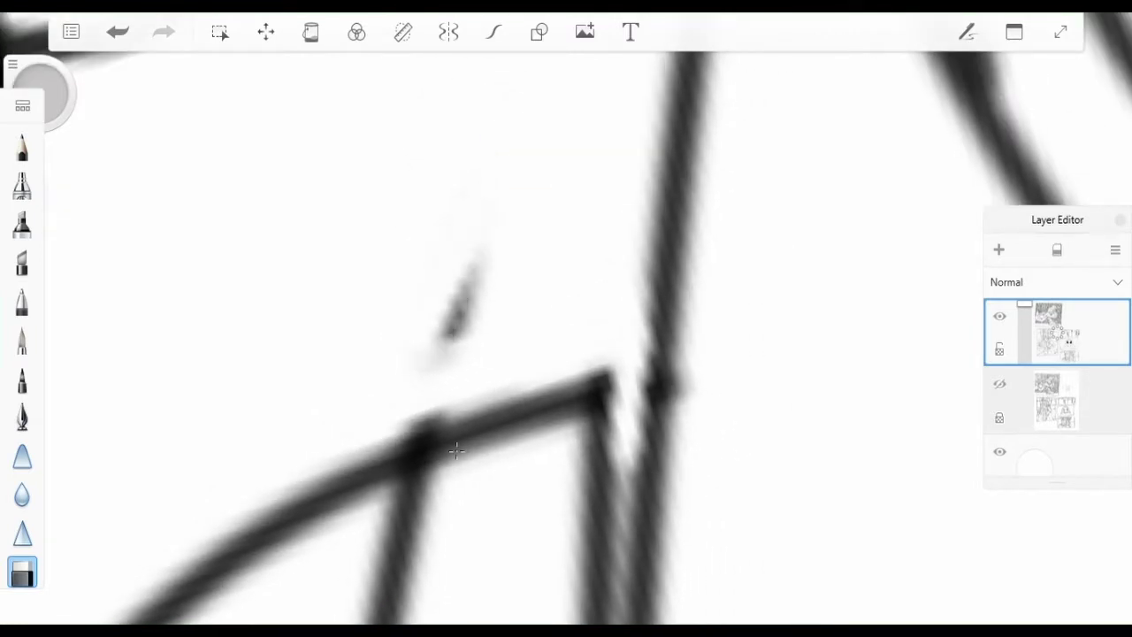
scroll(455, 450, "down", 5)
scroll(456, 450, "up", 8)
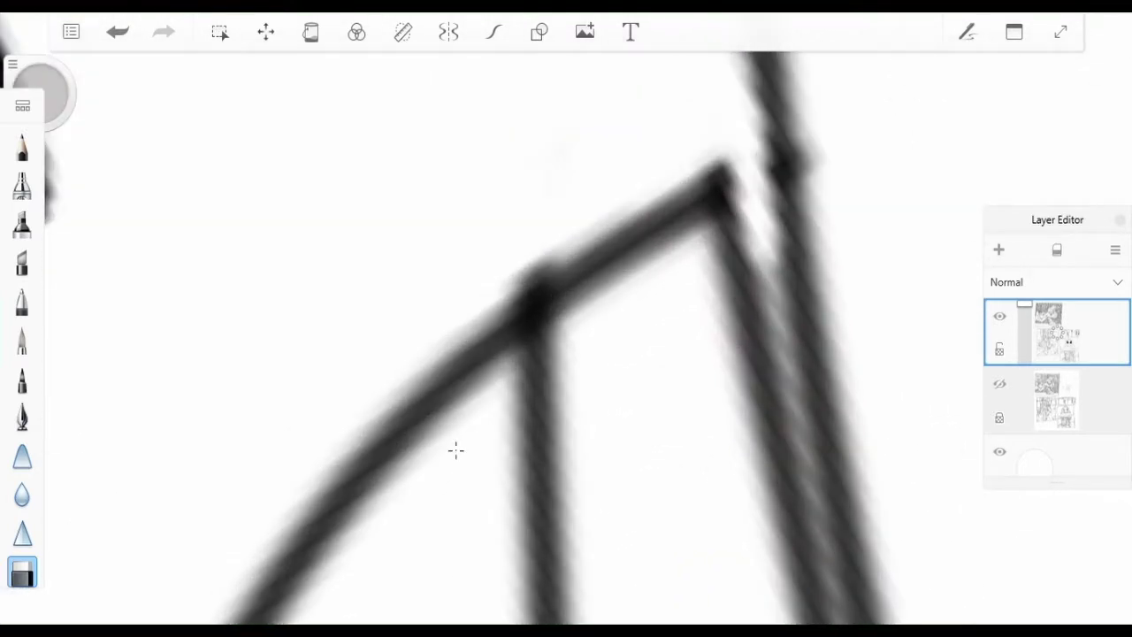
scroll(455, 450, "down", 6)
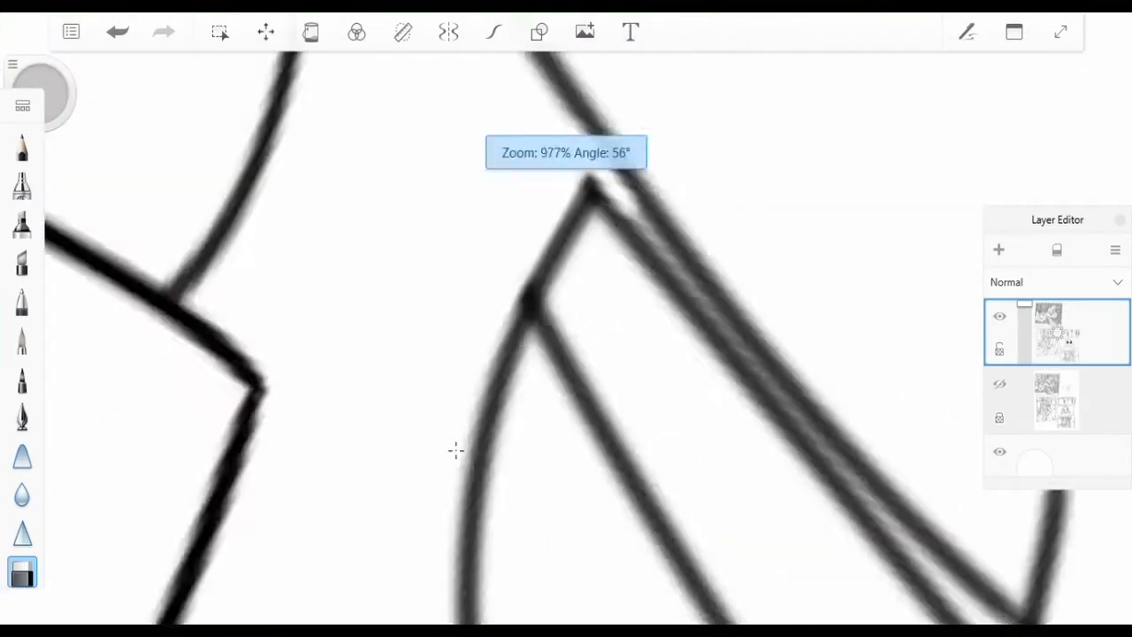
- Trim the angular hand lines' ends where they overshoot the lower rim of the dome-shaped object
scroll(455, 450, "up", 6)
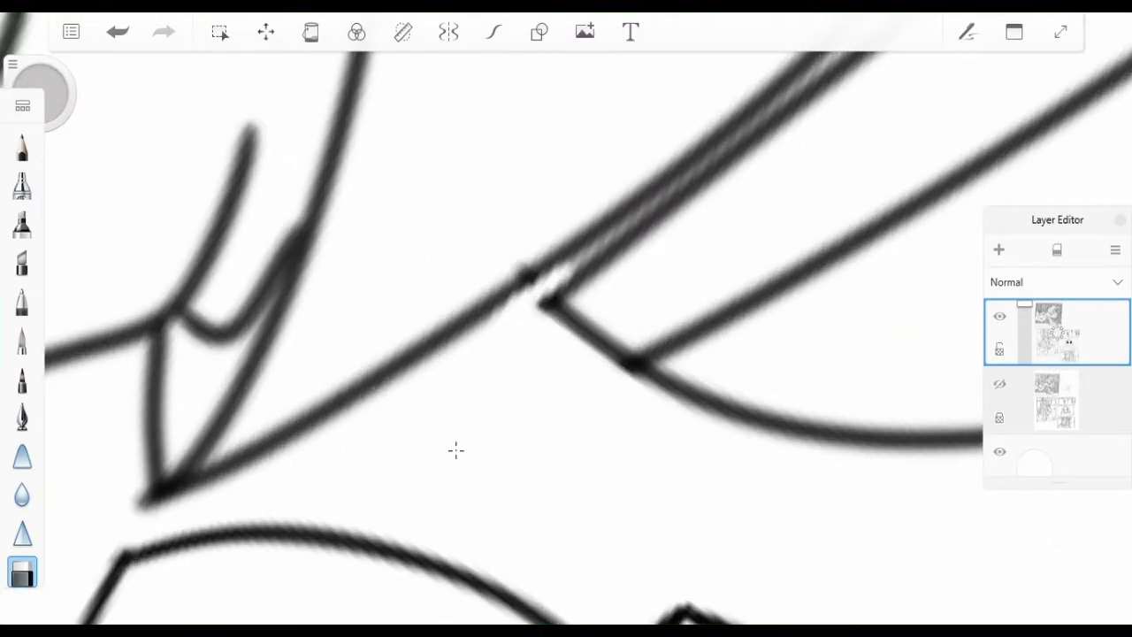
scroll(456, 450, "down", 5)
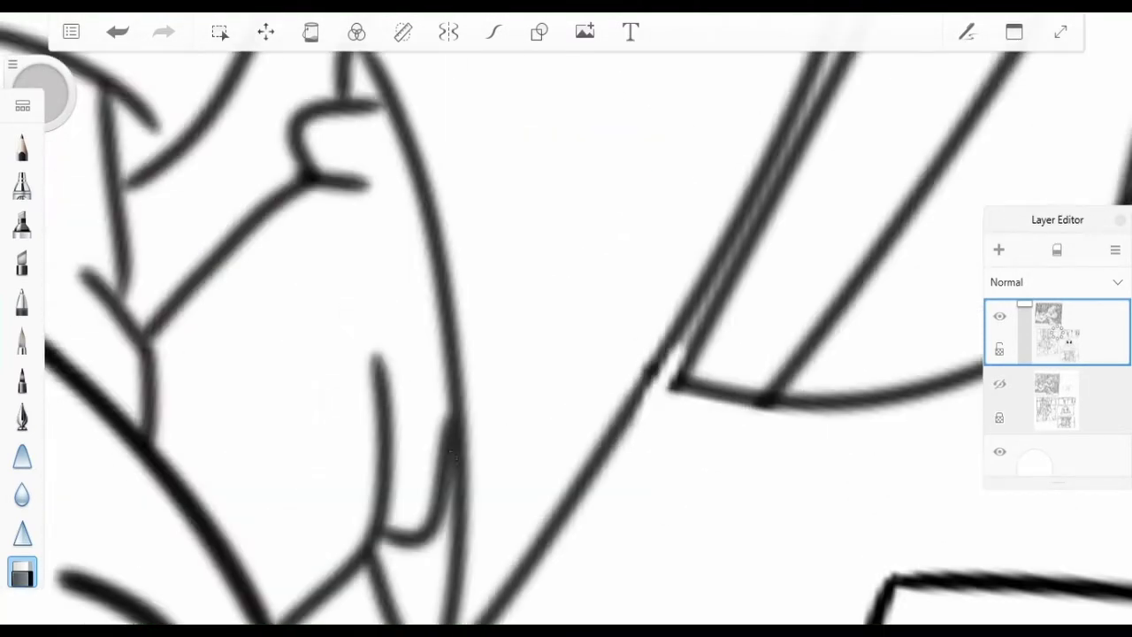
scroll(456, 450, "up", 6)
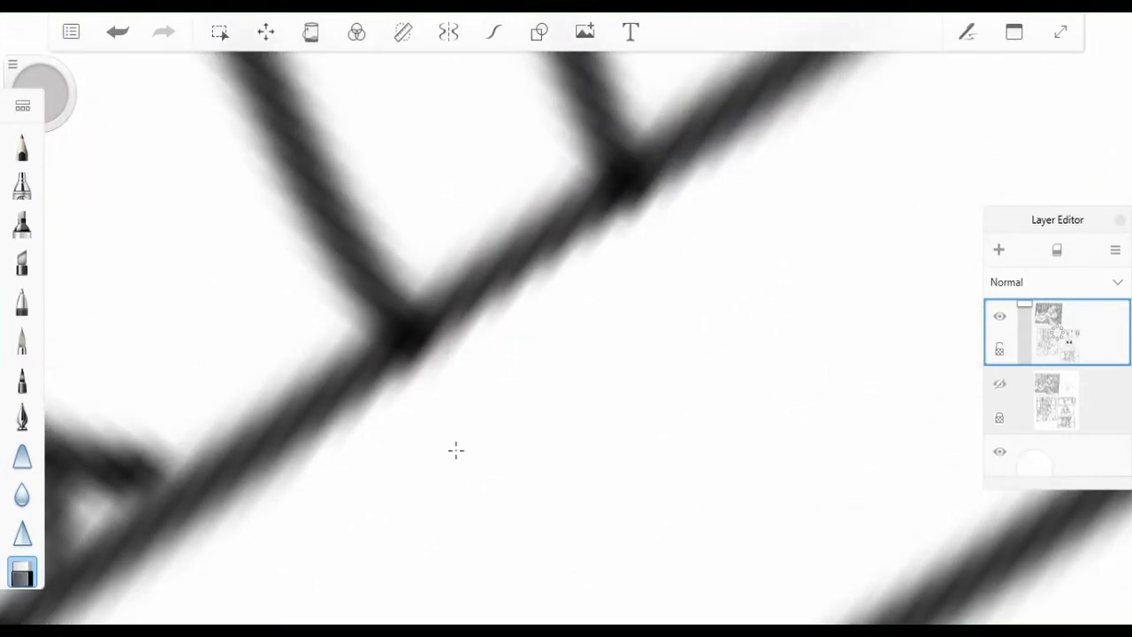
scroll(455, 450, "down", 5)
scroll(455, 450, "up", 3)
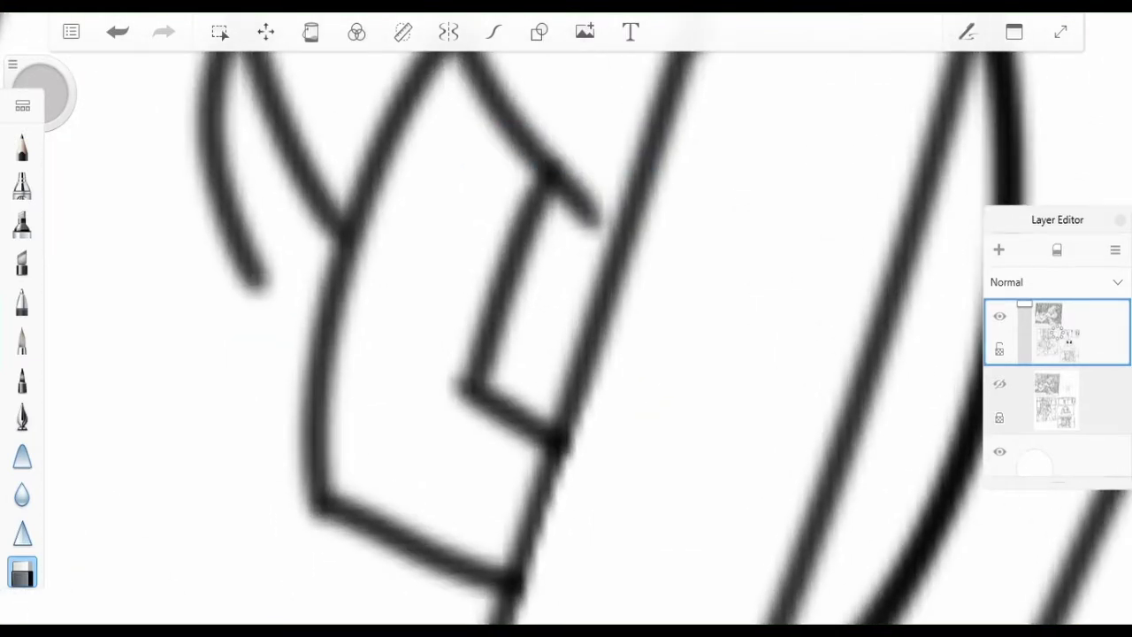
scroll(455, 450, "up", 4)
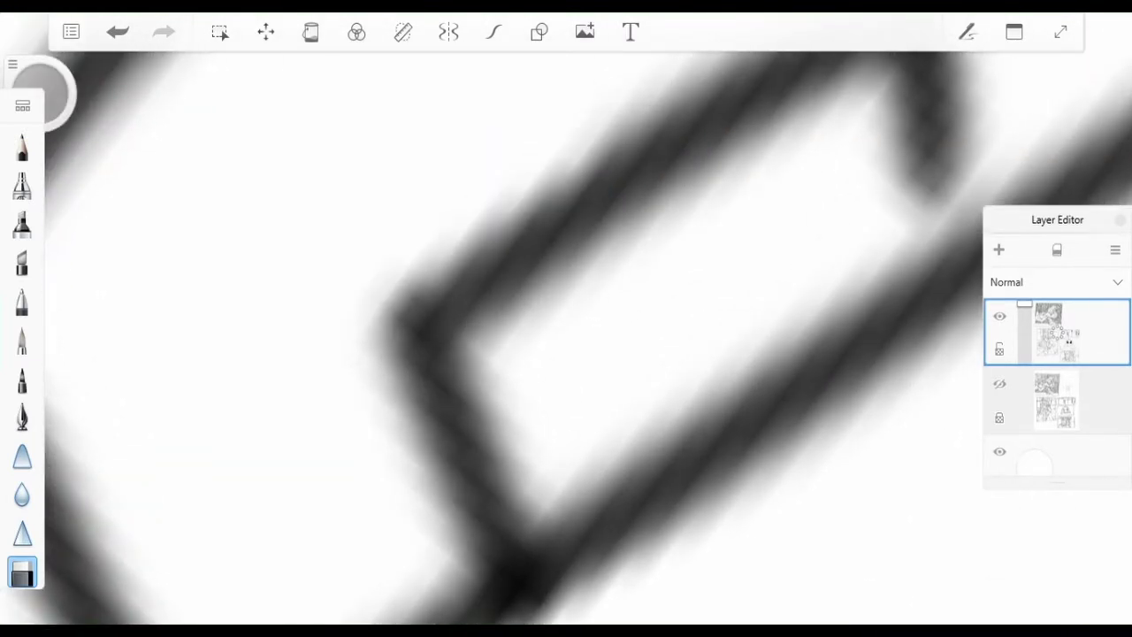
- Trim the curved finger outlines that cross over the dome's lower rim so they end at the rim line
scroll(455, 450, "down", 6)
scroll(456, 450, "down", 2)
scroll(456, 450, "up", 7)
scroll(456, 450, "up", 2)
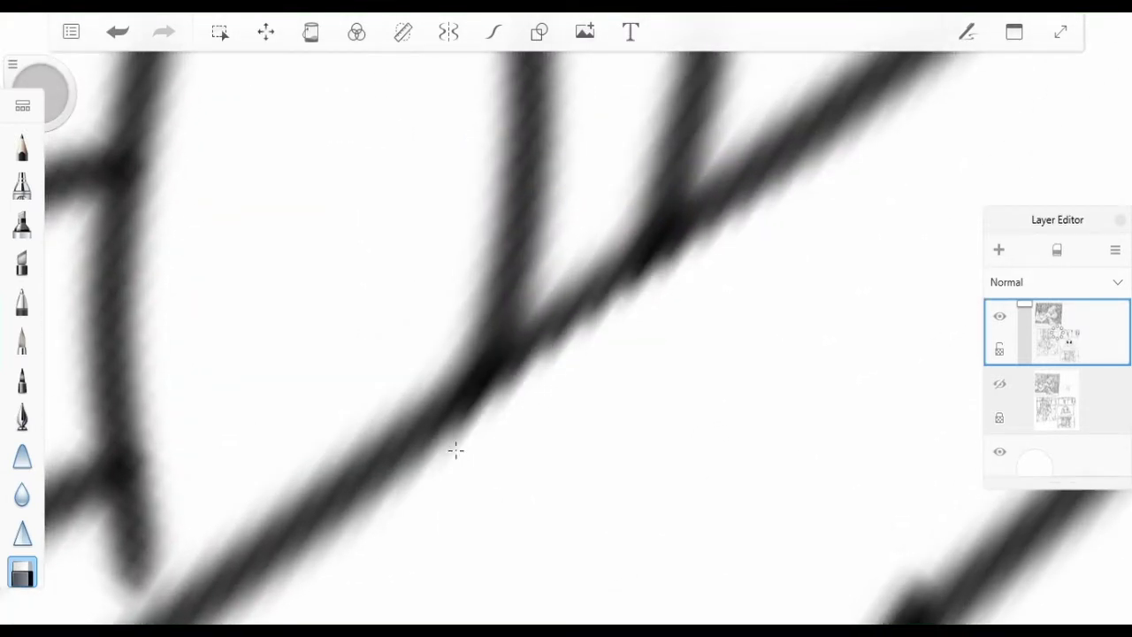
- Trim the thick arc's end where it pokes past the inner rim line of the dome-shaped object
scroll(456, 450, "down", 4)
scroll(456, 450, "up", 1)
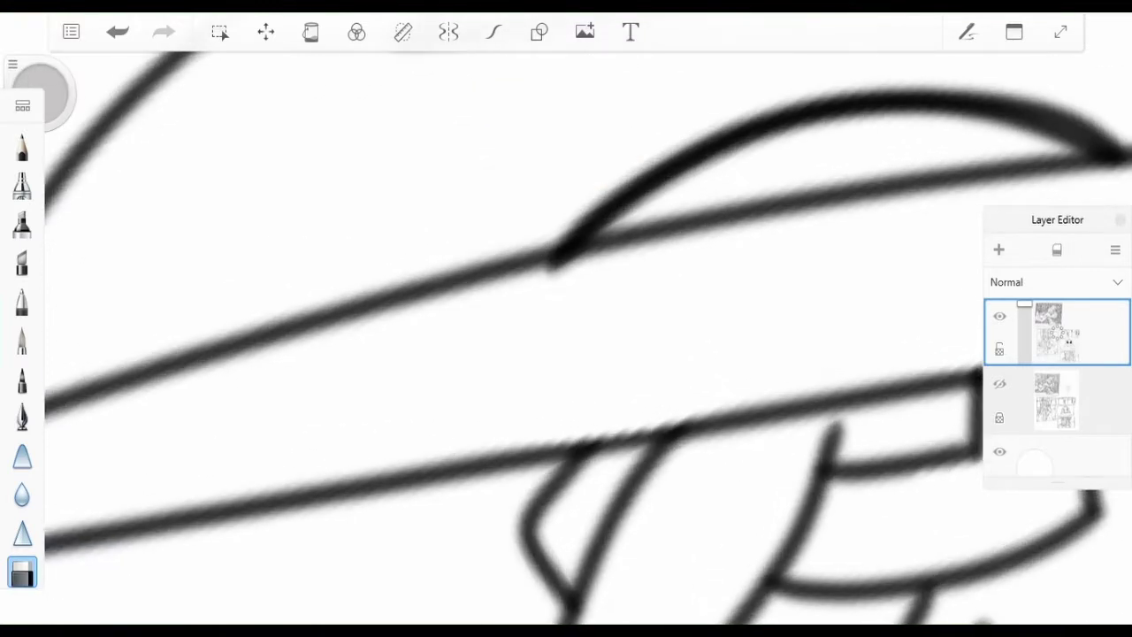
scroll(456, 450, "up", 4)
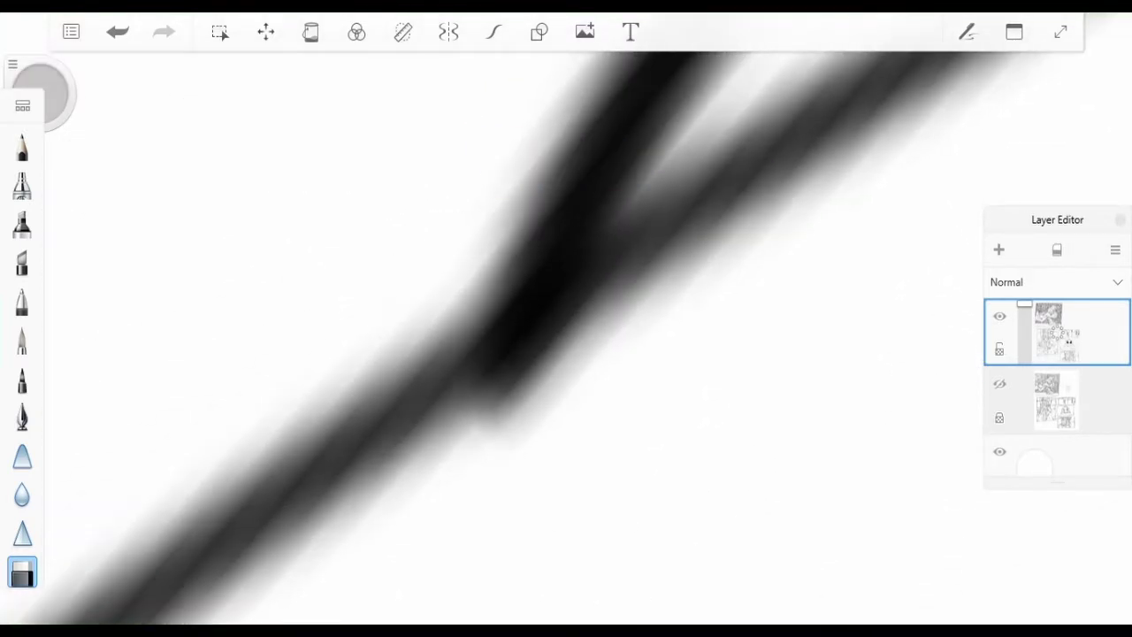
scroll(456, 450, "down", 4)
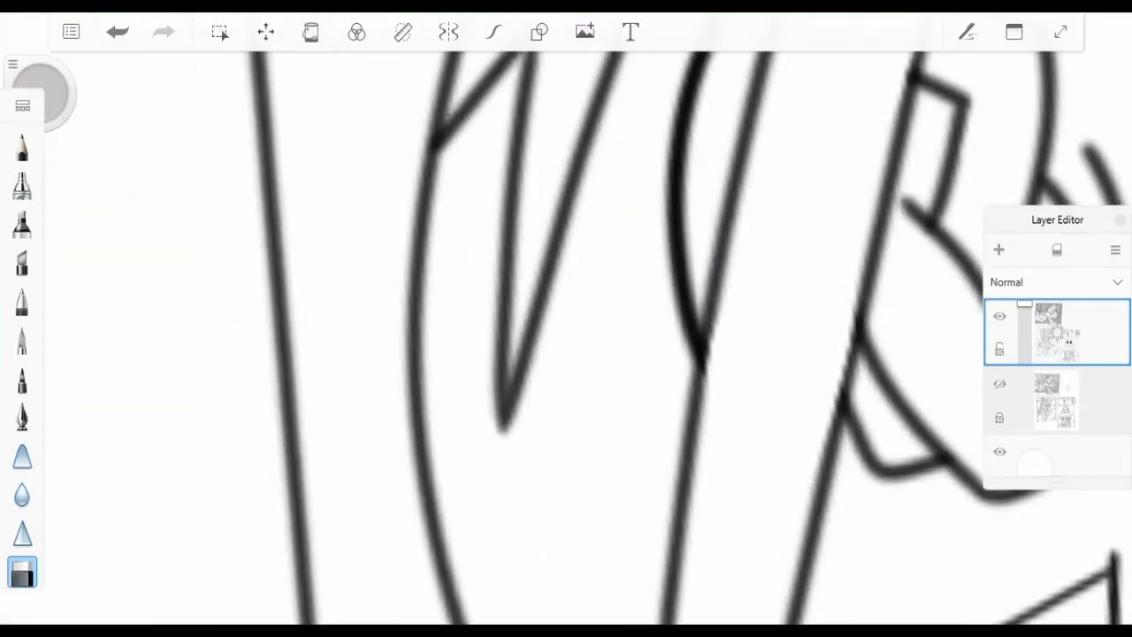
scroll(455, 450, "down", 3)
- Erase the stray stroke protruding past the pointed tip of the dome-shaped object, including its leftover specks
scroll(455, 450, "up", 1)
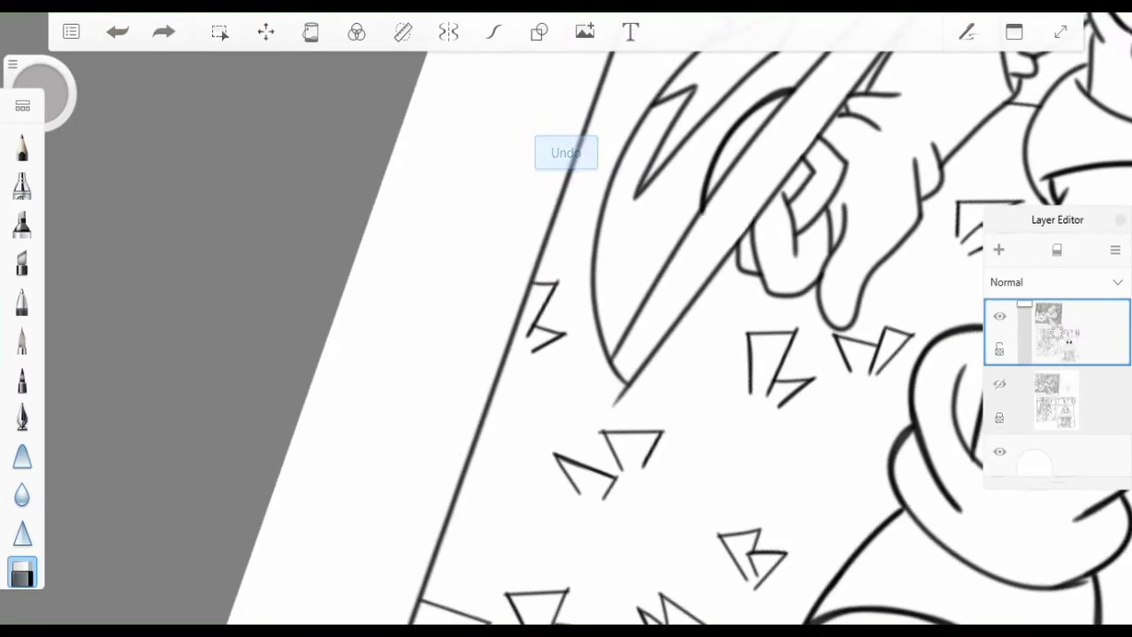
scroll(455, 450, "up", 6)
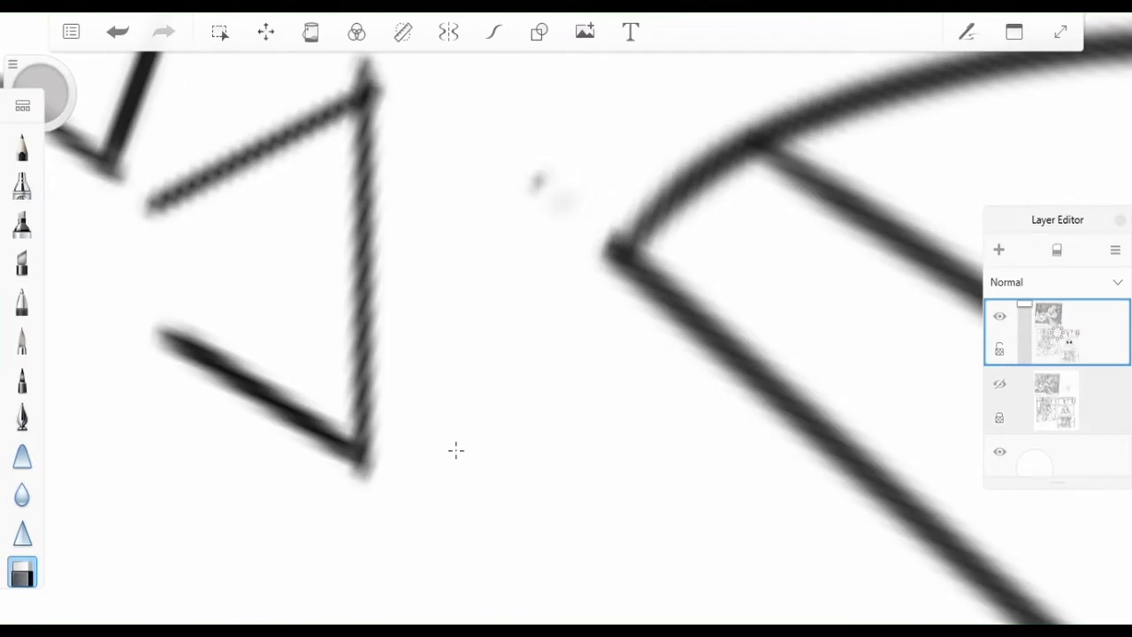
scroll(455, 450, "down", 4)
scroll(456, 450, "up", 4)
scroll(456, 450, "down", 2)
key("ctrl+z")
scroll(455, 450, "up", 2)
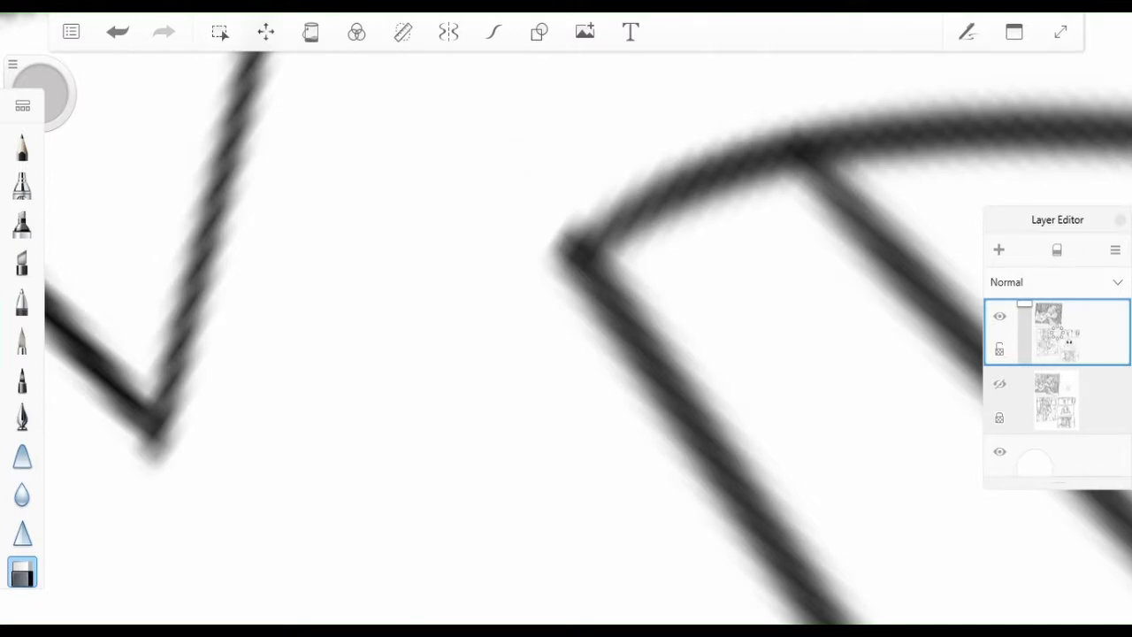
scroll(455, 450, "down", 5)
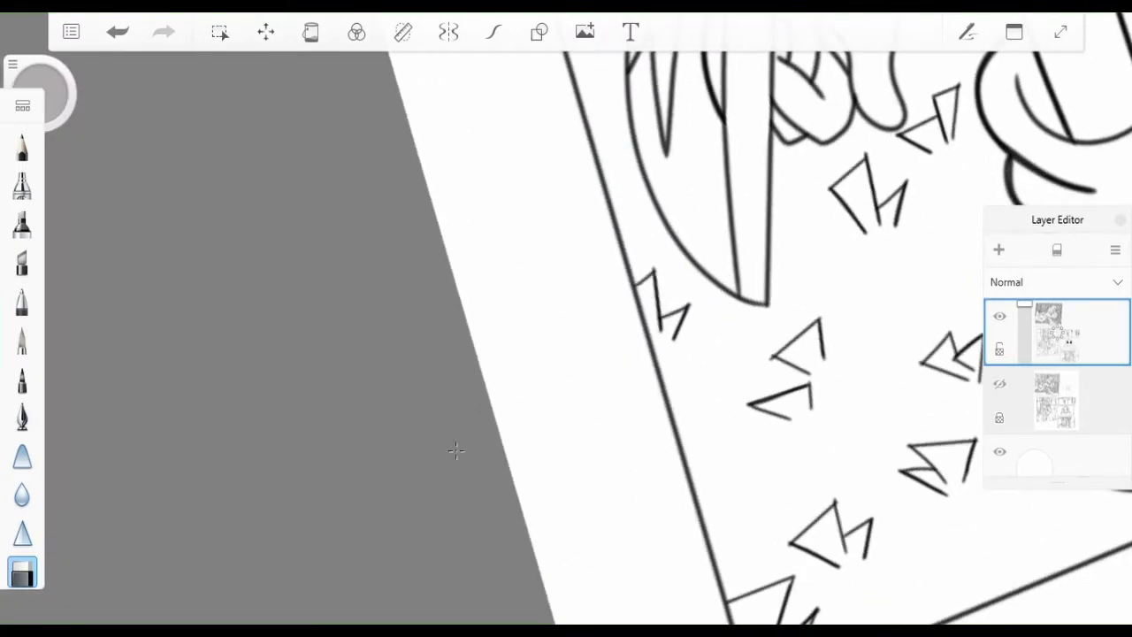
- Erase the stretch of the thin background line between the TMP lettering and the nearest grass tuft
scroll(455, 450, "down", 6)
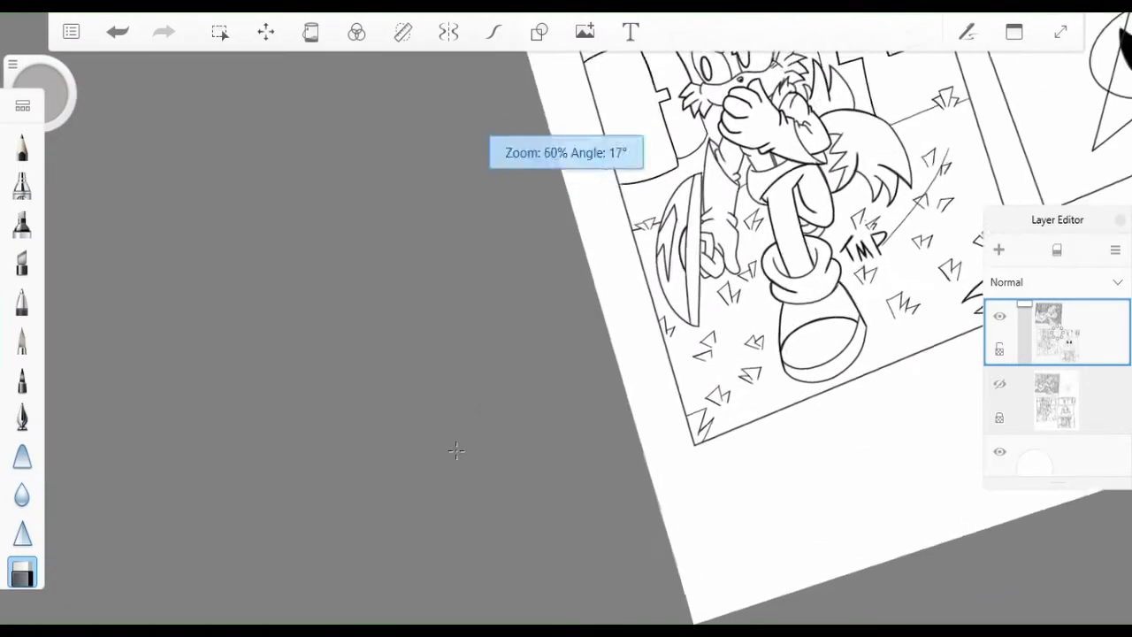
scroll(455, 450, "up", 8)
scroll(456, 451, "up", 5)
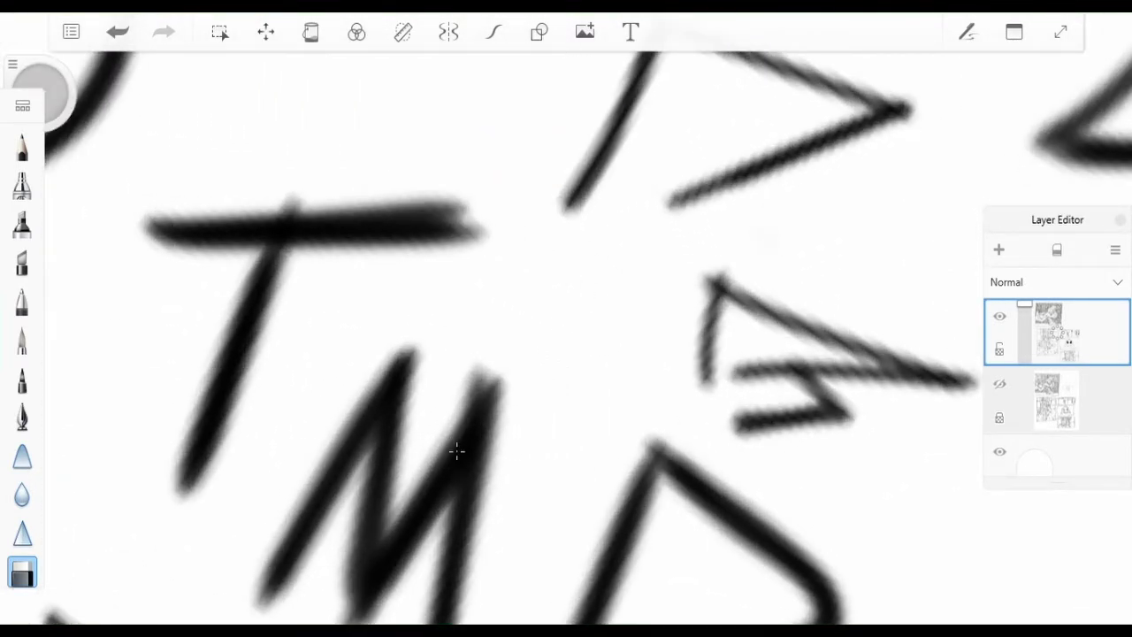
scroll(455, 450, "down", 3)
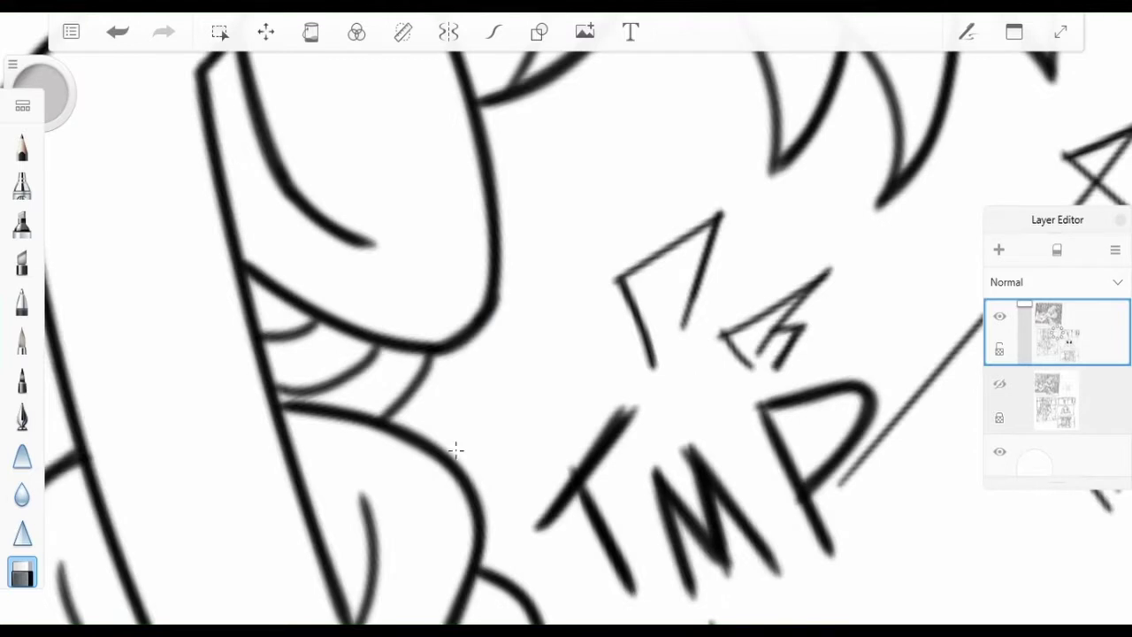
scroll(455, 450, "up", 2)
scroll(455, 450, "down", 1)
scroll(456, 450, "up", 5)
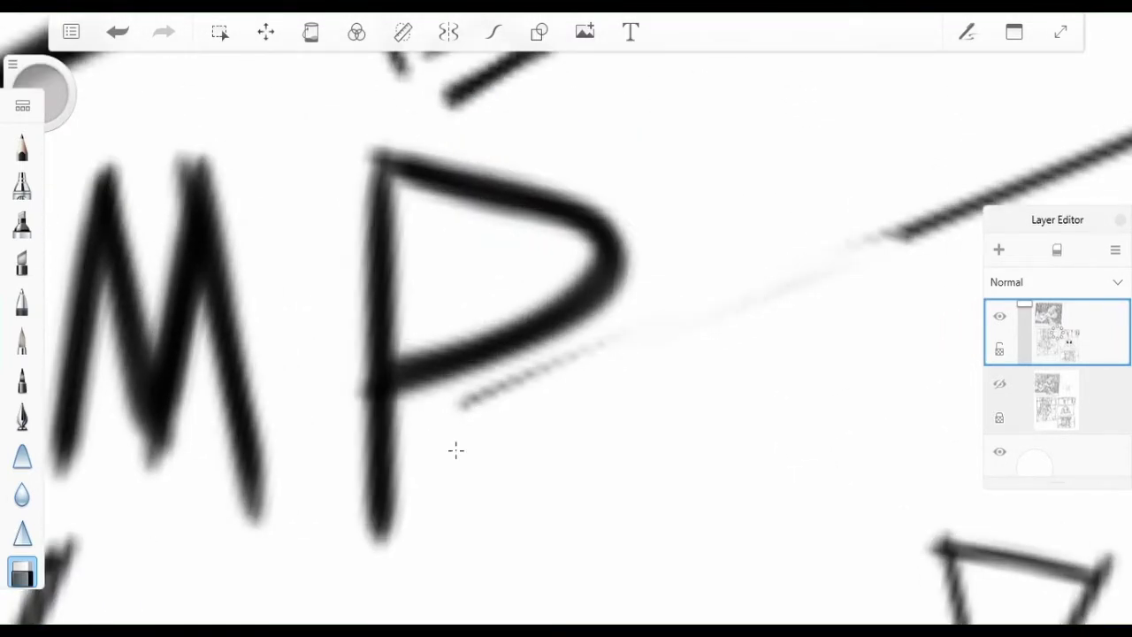
scroll(455, 450, "down", 4)
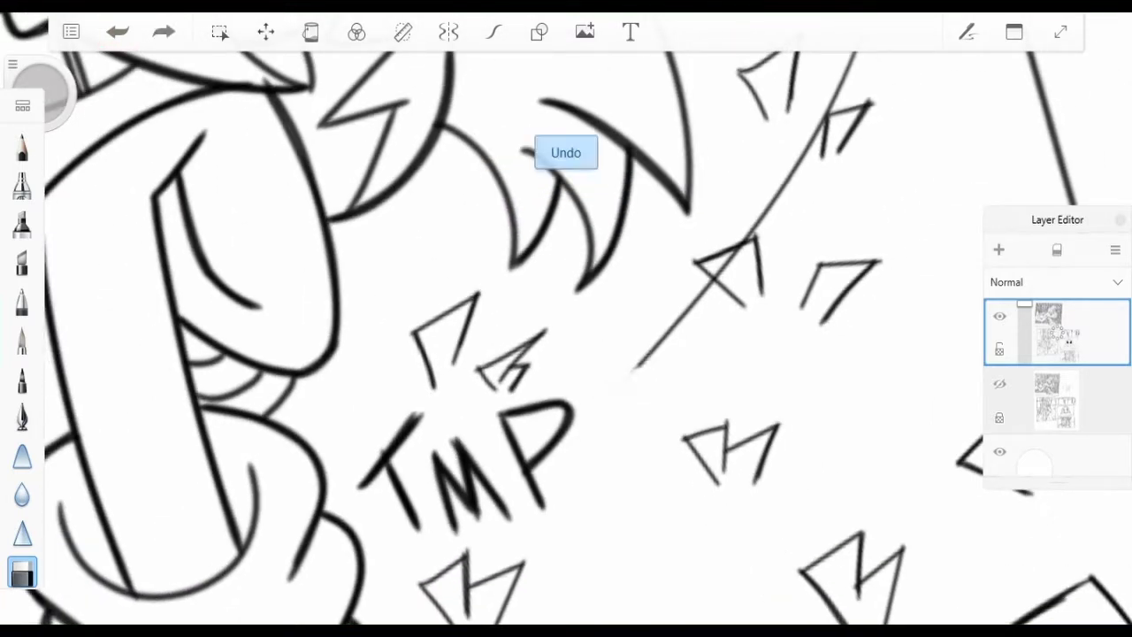
scroll(456, 450, "up", 3)
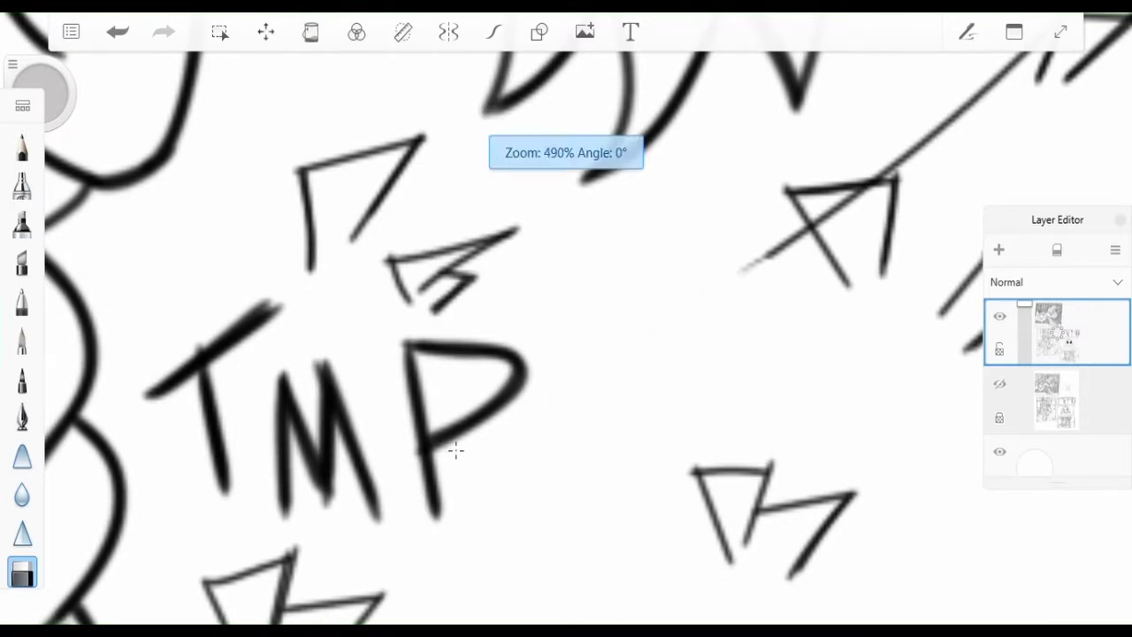
scroll(455, 450, "up", 2)
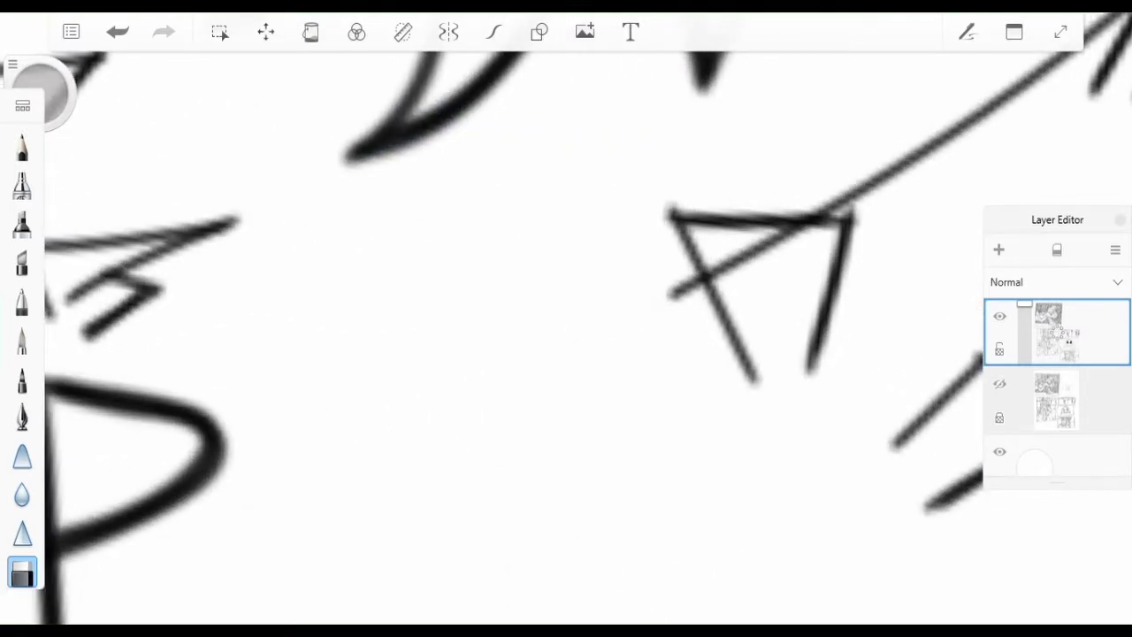
- Erase the thin background line's segment crossing the inside of the grass tuft beside the TMP lettering
scroll(456, 450, "up", 3)
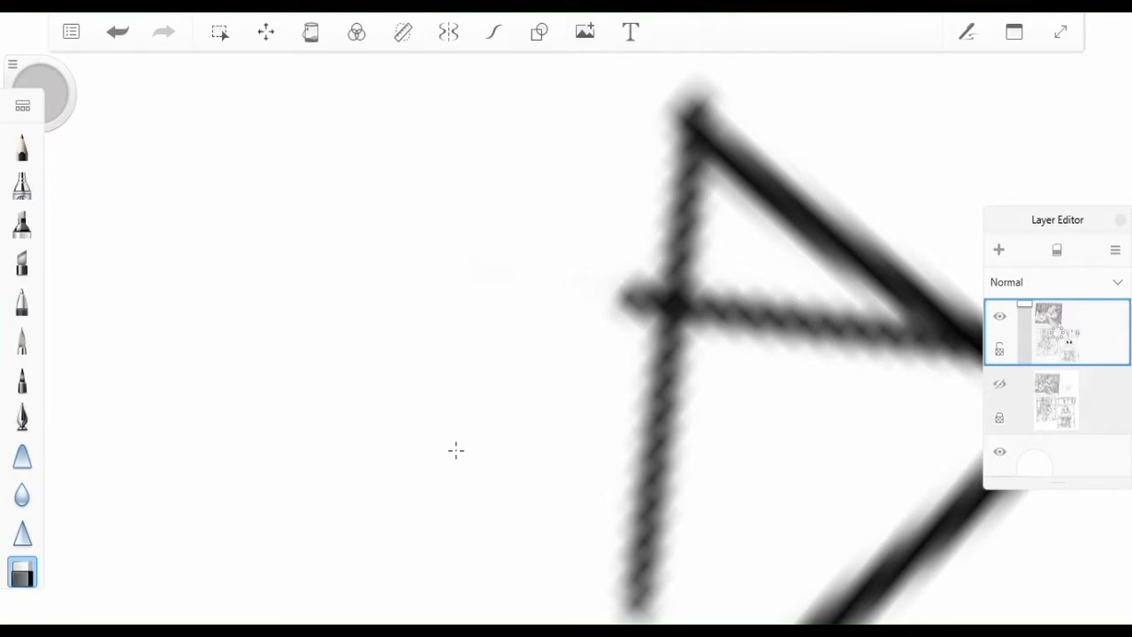
scroll(455, 450, "up", 2)
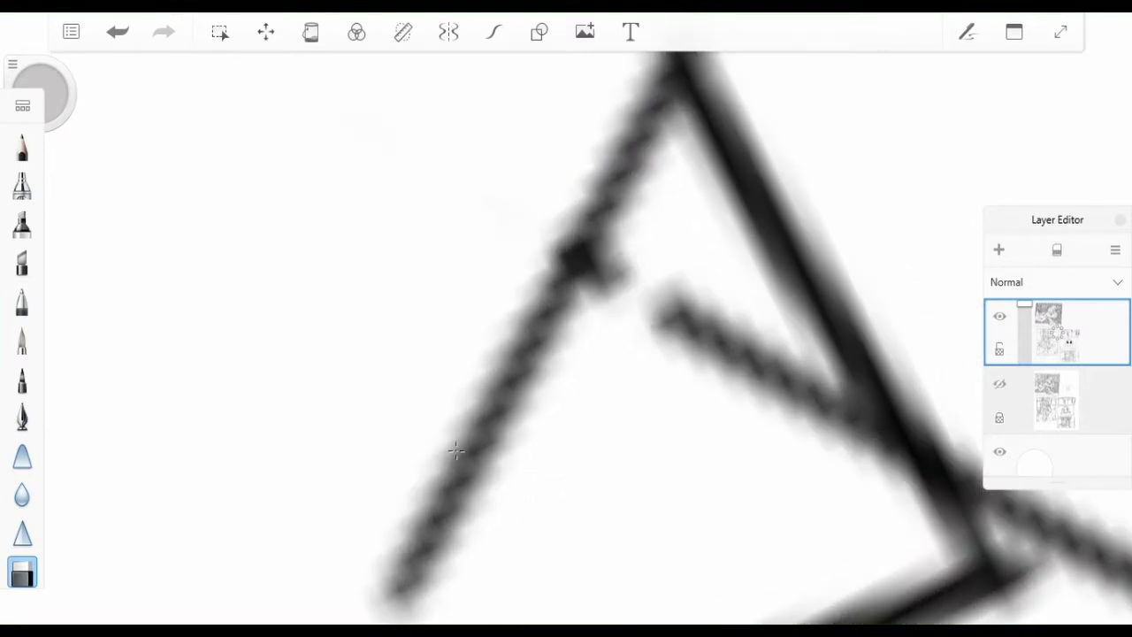
scroll(456, 450, "up", 3)
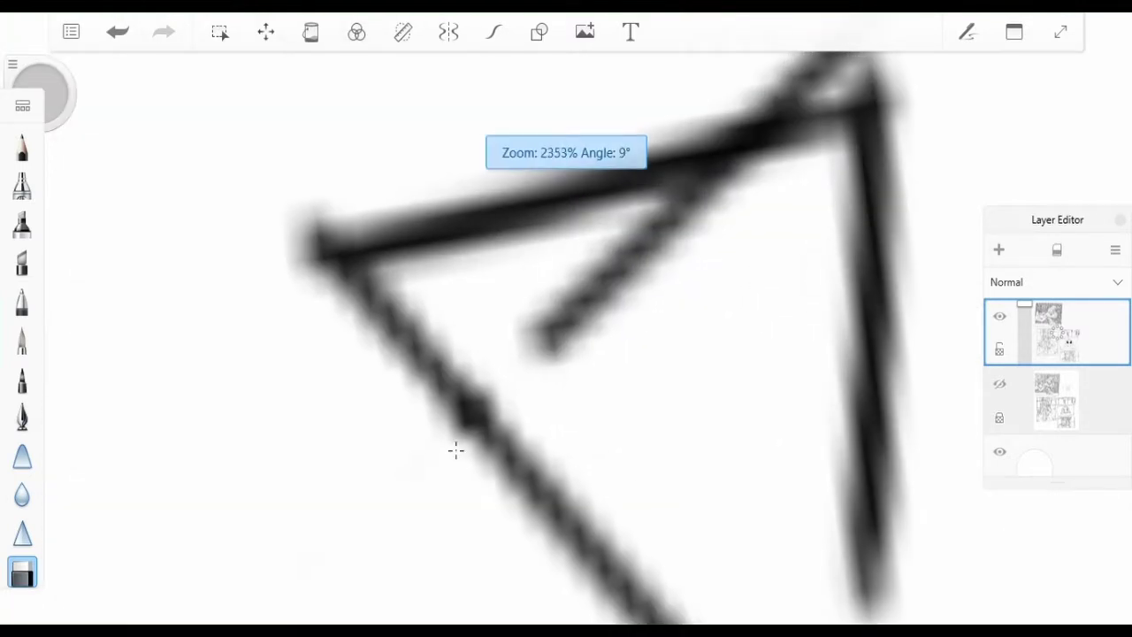
key("ctrl+z")
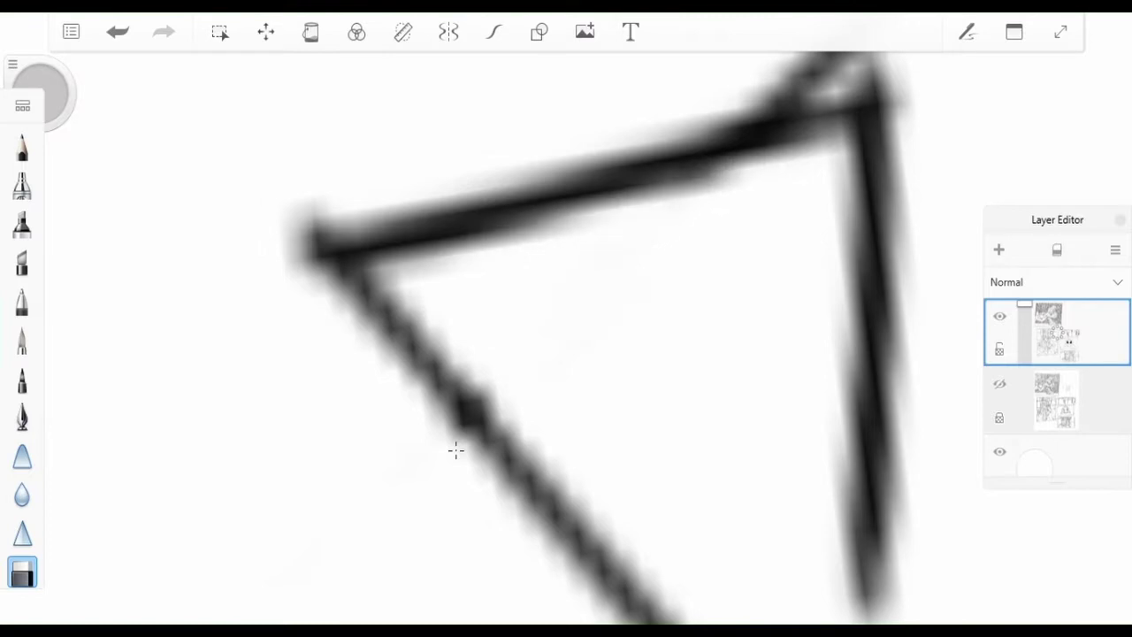
scroll(455, 450, "down", 5)
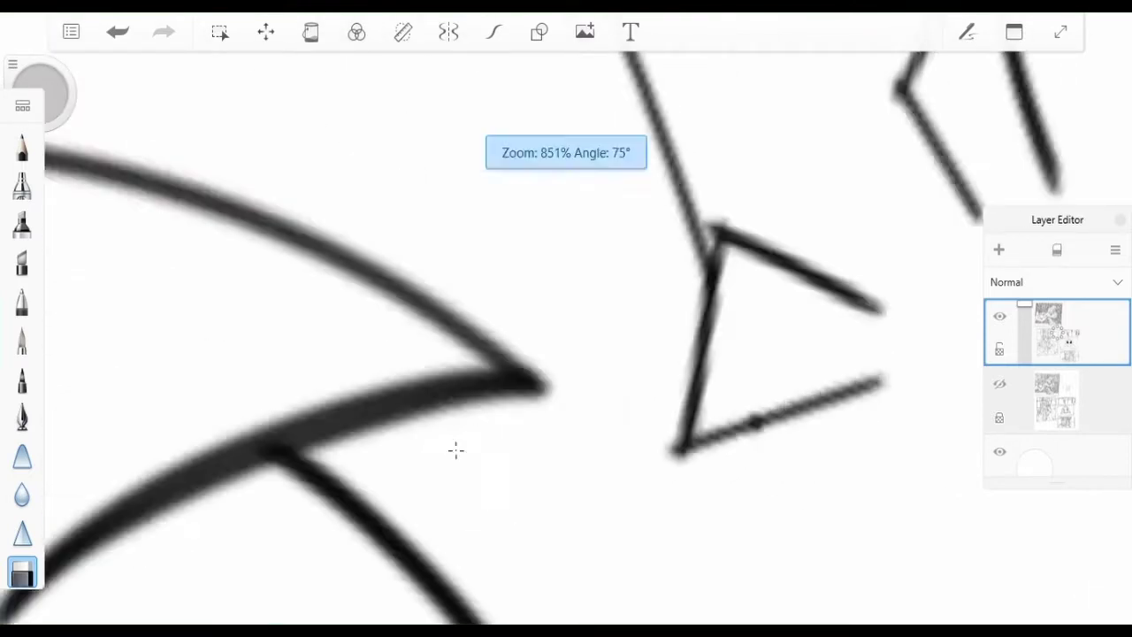
- Erase the thin background line running outward from that tuft's upper corner towards the next grass tufts, including its faint remains
scroll(455, 450, "up", 4)
scroll(455, 450, "up", 3)
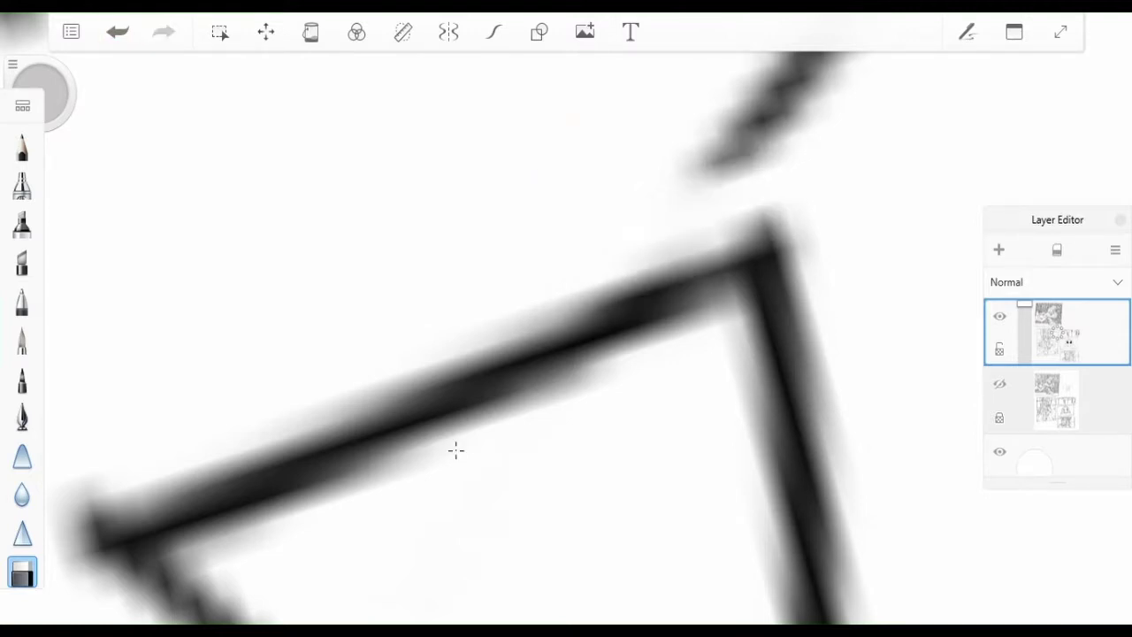
scroll(455, 450, "down", 5)
scroll(455, 450, "up", 5)
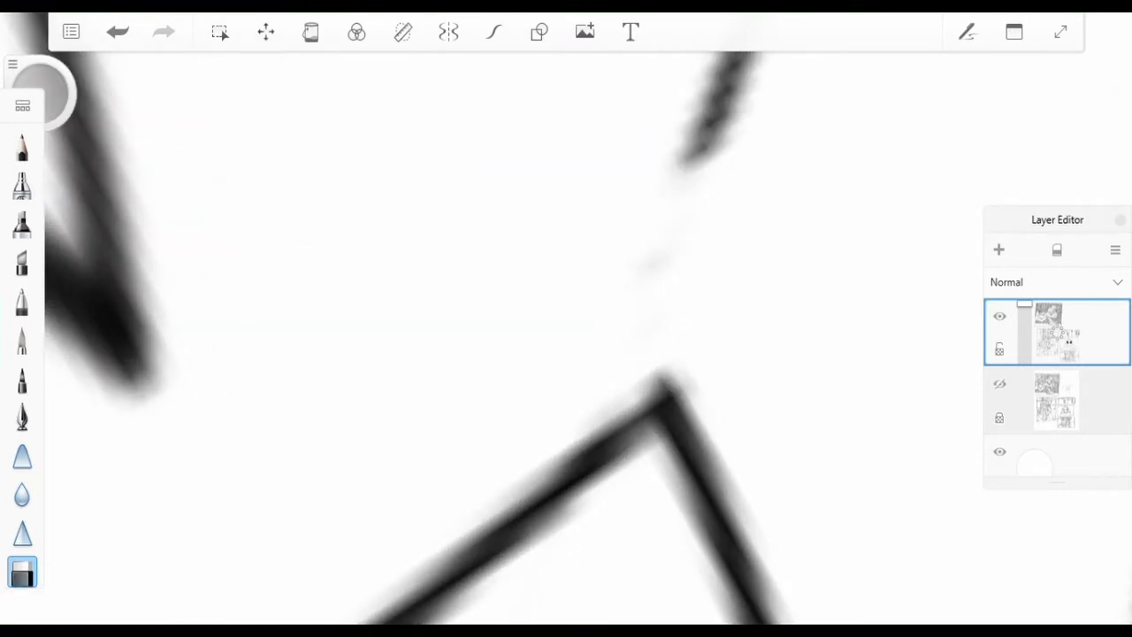
scroll(455, 450, "down", 2)
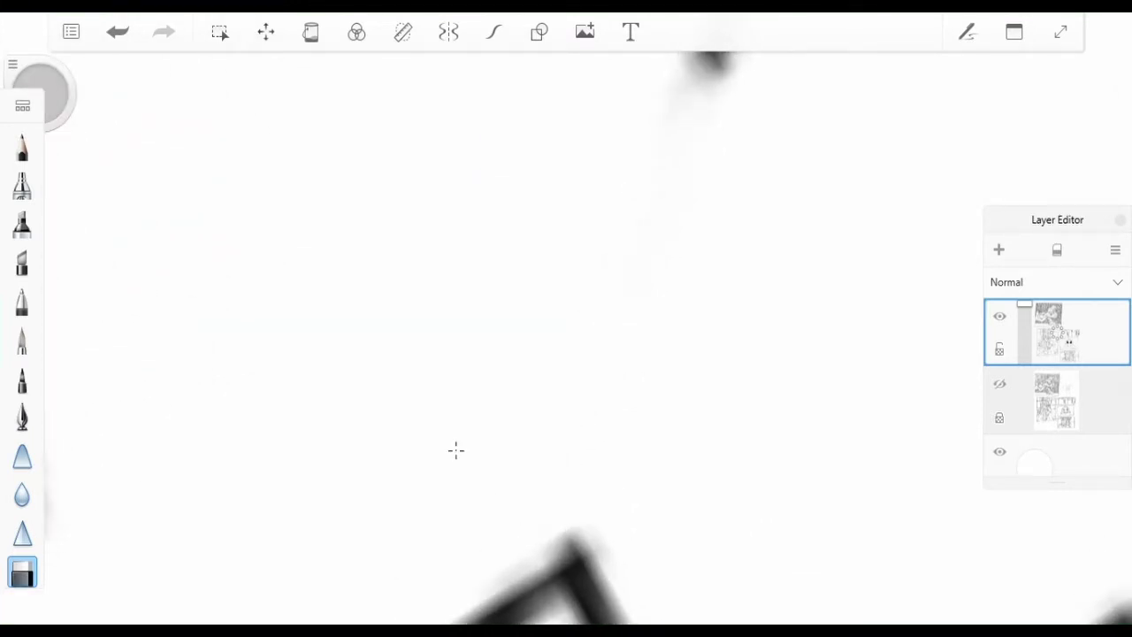
scroll(455, 450, "down", 2)
scroll(456, 450, "up", 3)
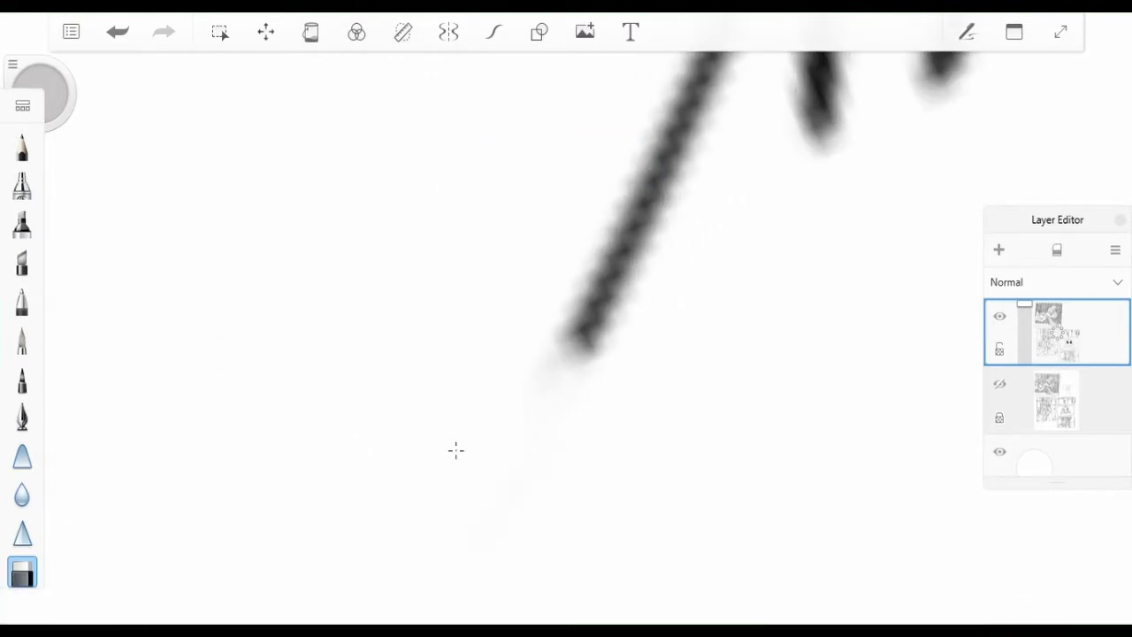
scroll(456, 450, "up", 4)
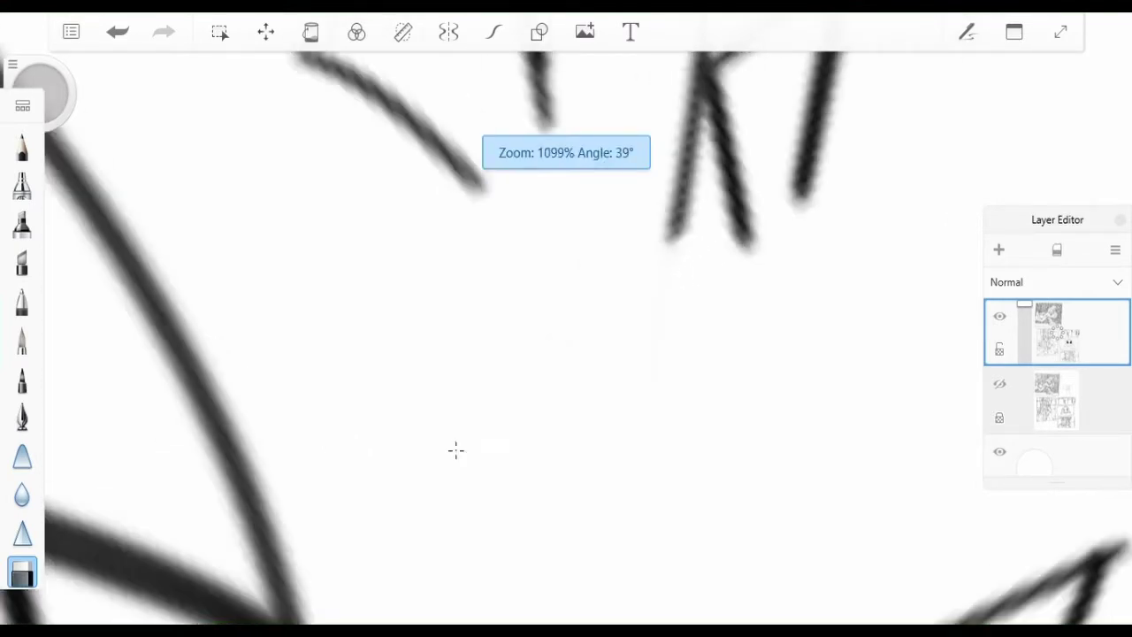
- Erase the remaining background line segments on both sides of the grass tuft cluster beside the panel border
scroll(455, 450, "down", 2)
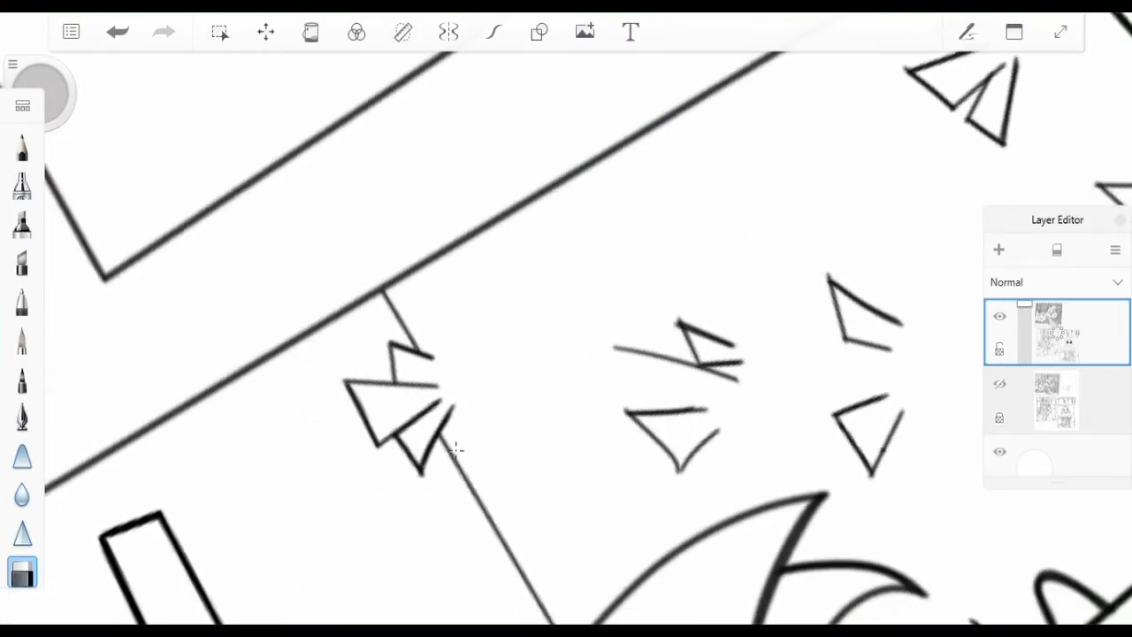
scroll(455, 450, "up", 3)
scroll(455, 450, "up", 3)
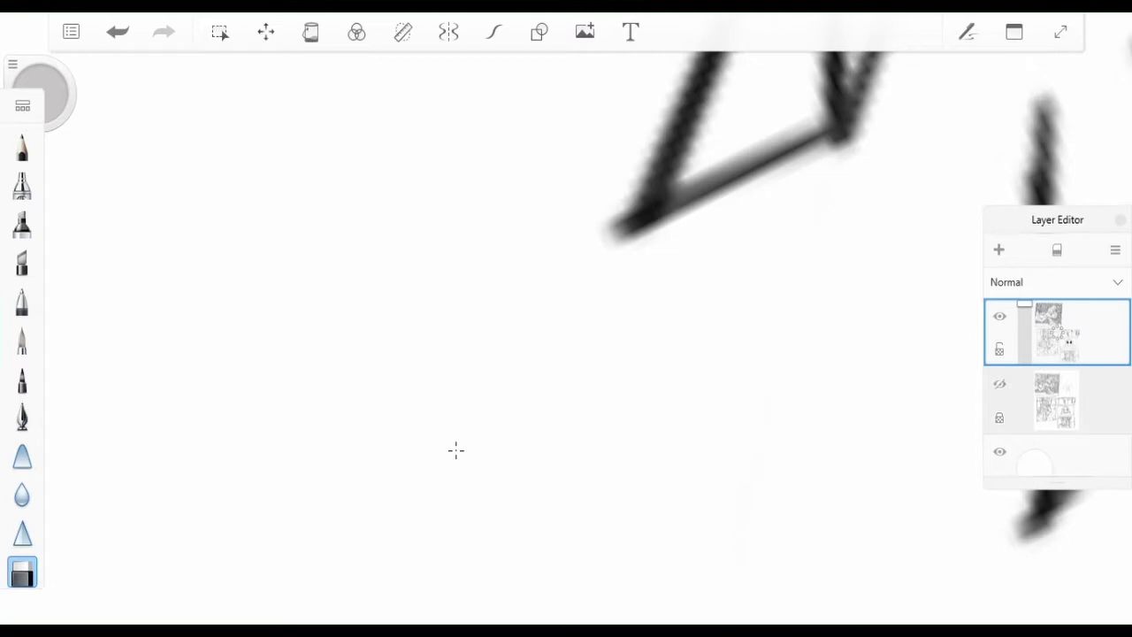
scroll(455, 450, "up", 3)
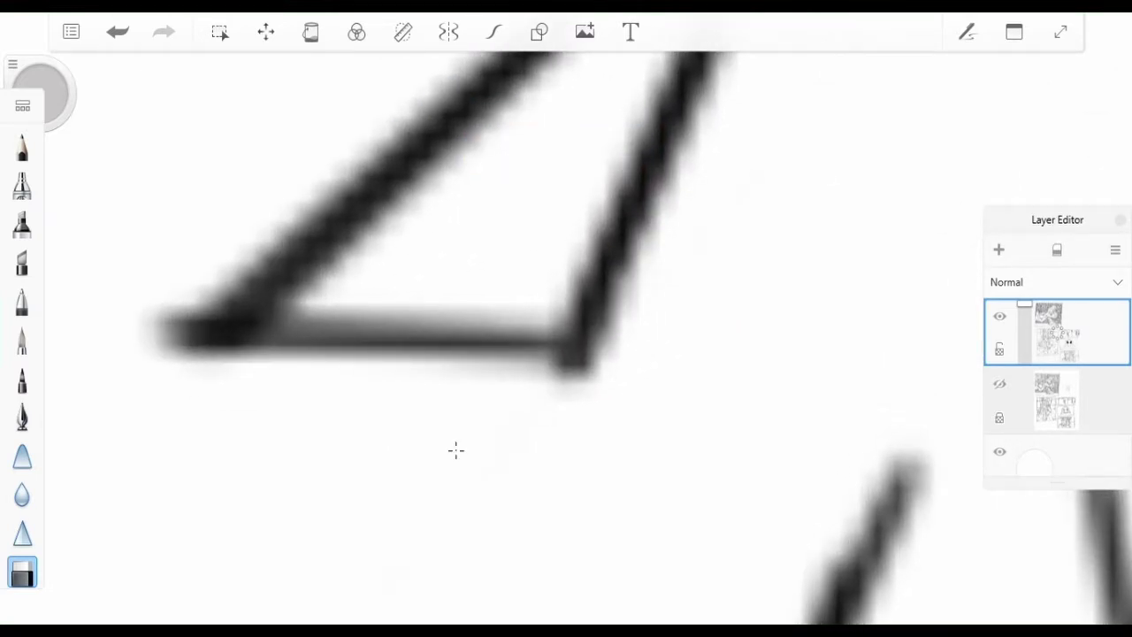
scroll(455, 450, "down", 5)
- Erase the skull outline's end that overshoots into the jaw at its upper corner, including the leftover specks
scroll(455, 450, "down", 3)
scroll(455, 450, "up", 4)
scroll(455, 450, "down", 1)
scroll(455, 450, "up", 5)
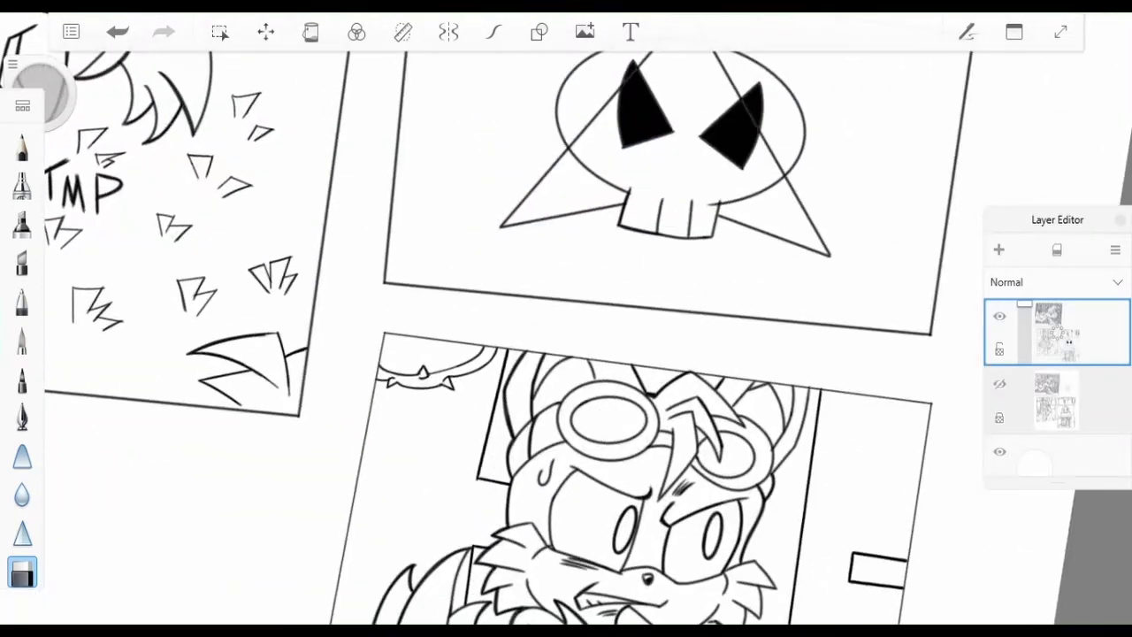
scroll(456, 450, "up", 6)
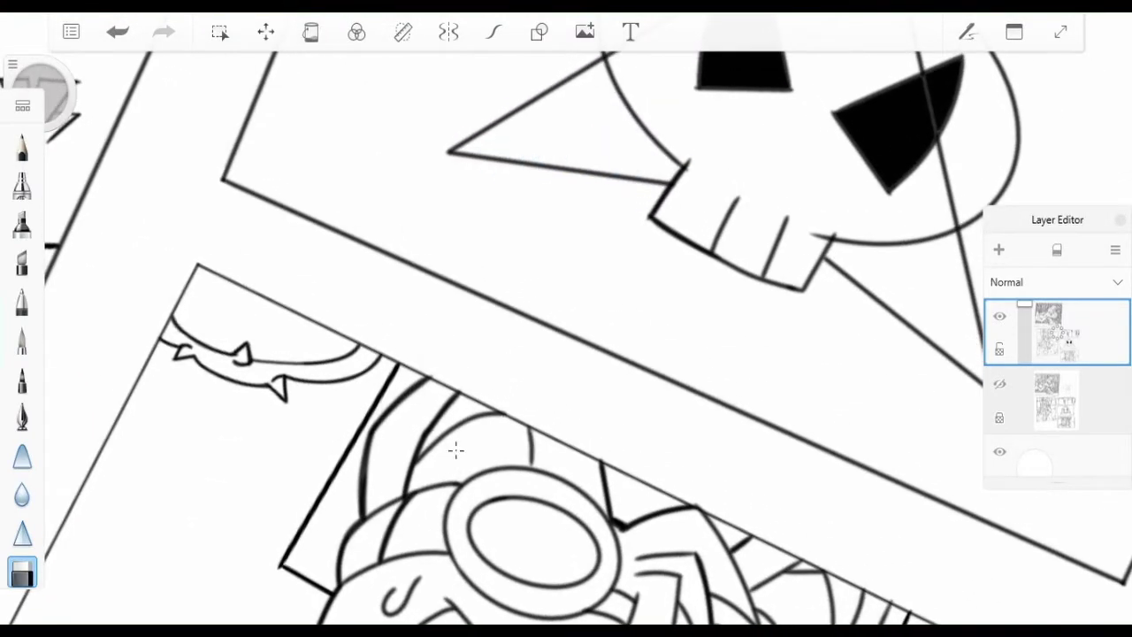
scroll(455, 450, "up", 8)
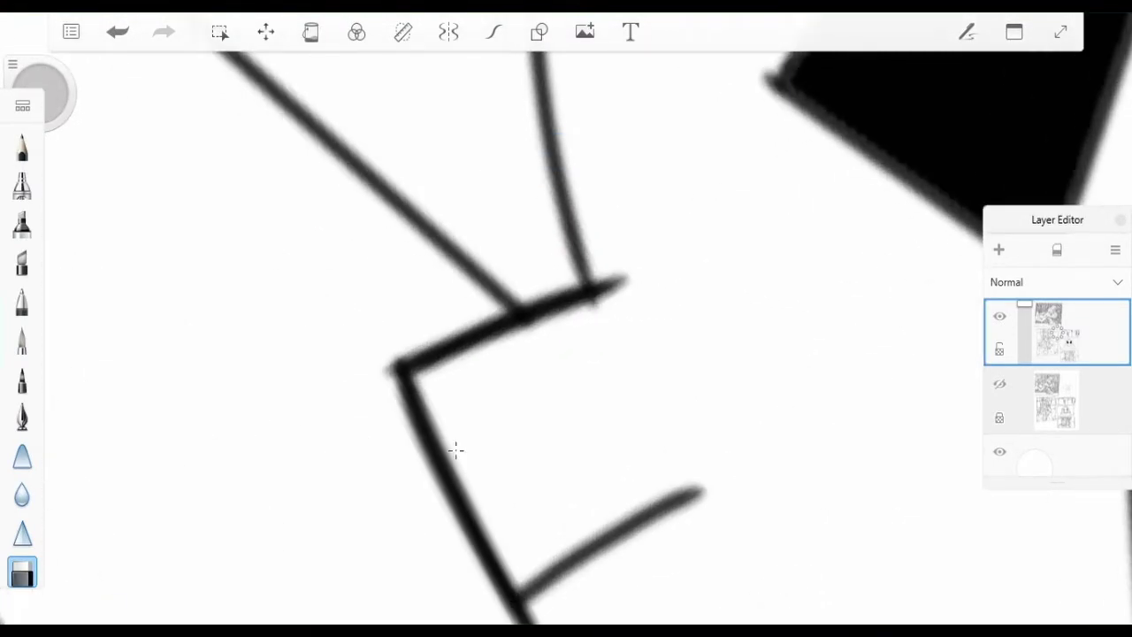
scroll(455, 450, "down", 10)
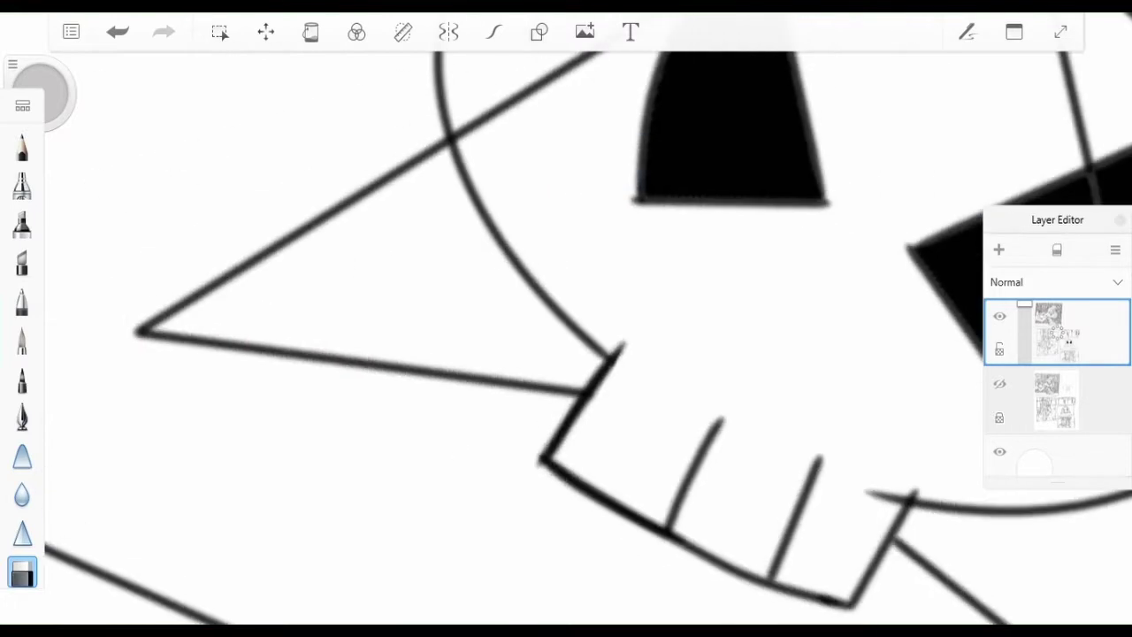
scroll(455, 450, "up", 8)
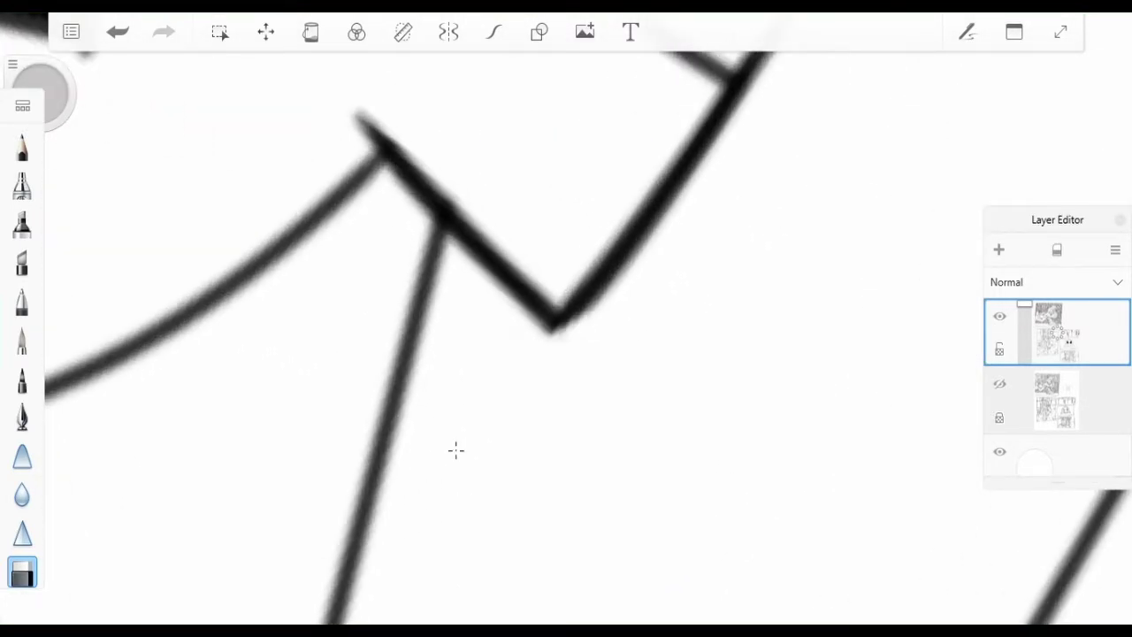
scroll(455, 450, "down", 5)
scroll(456, 450, "up", 7)
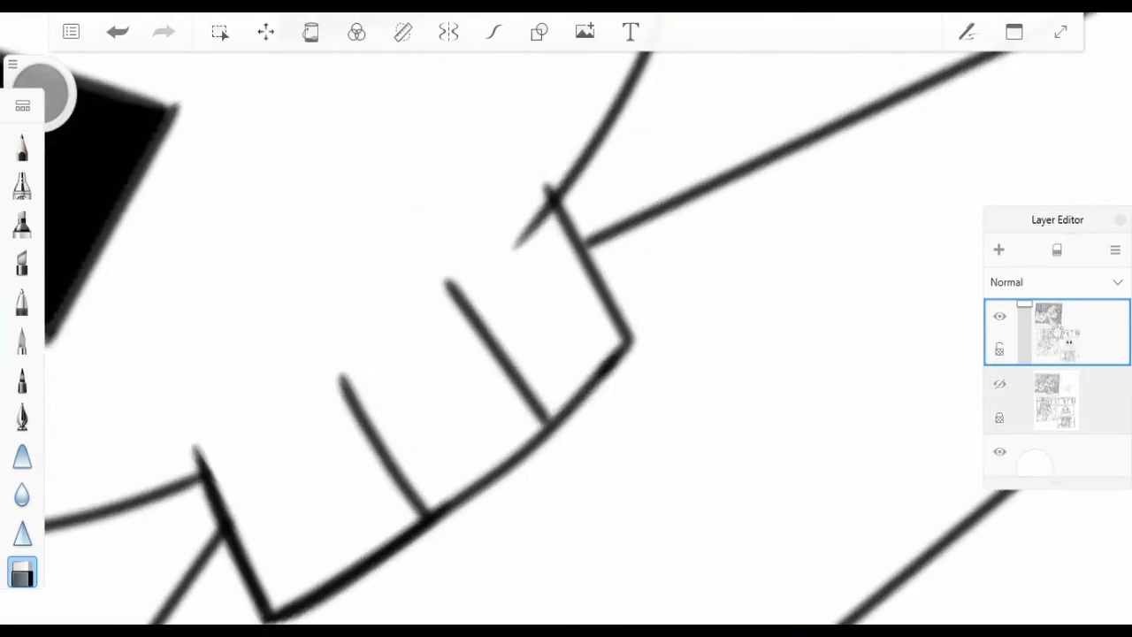
scroll(456, 450, "up", 5)
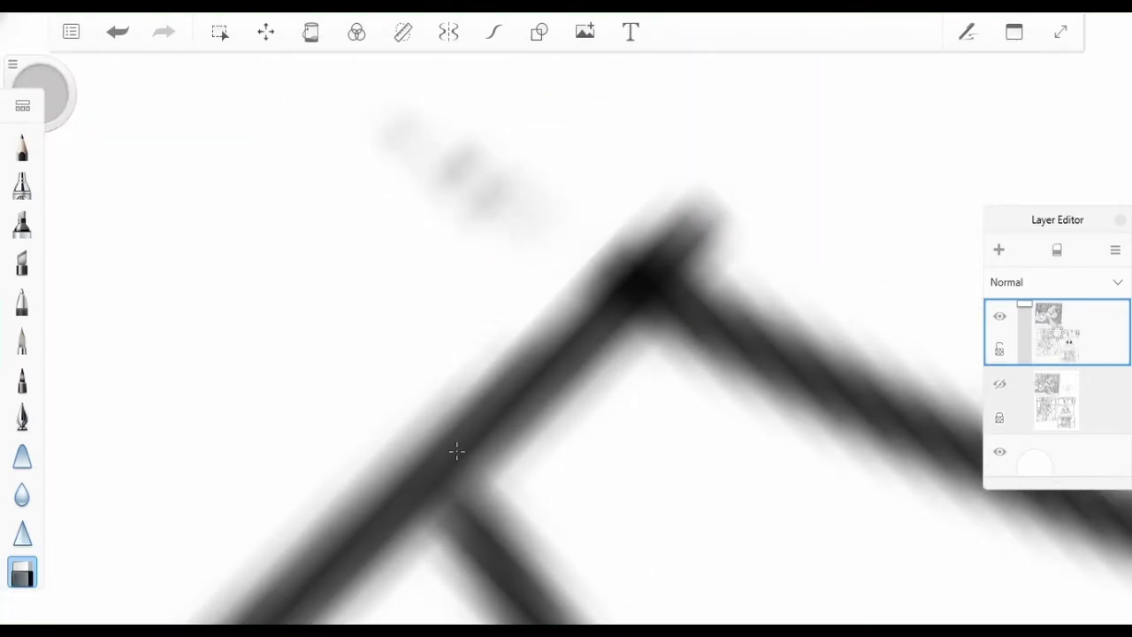
left_click_drag(433, 155, 522, 217)
scroll(566, 319, "down", 5)
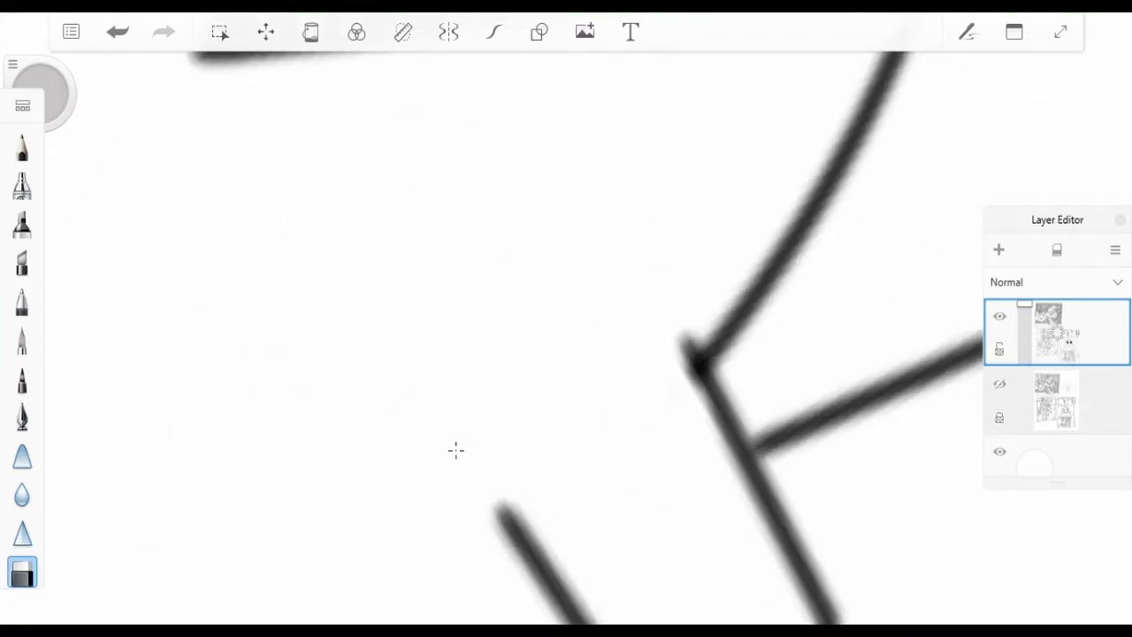
- Erase the background triangle's right-hand line inside the skull, from the right eye's curved edge towards the skull outline
scroll(455, 450, "down", 5)
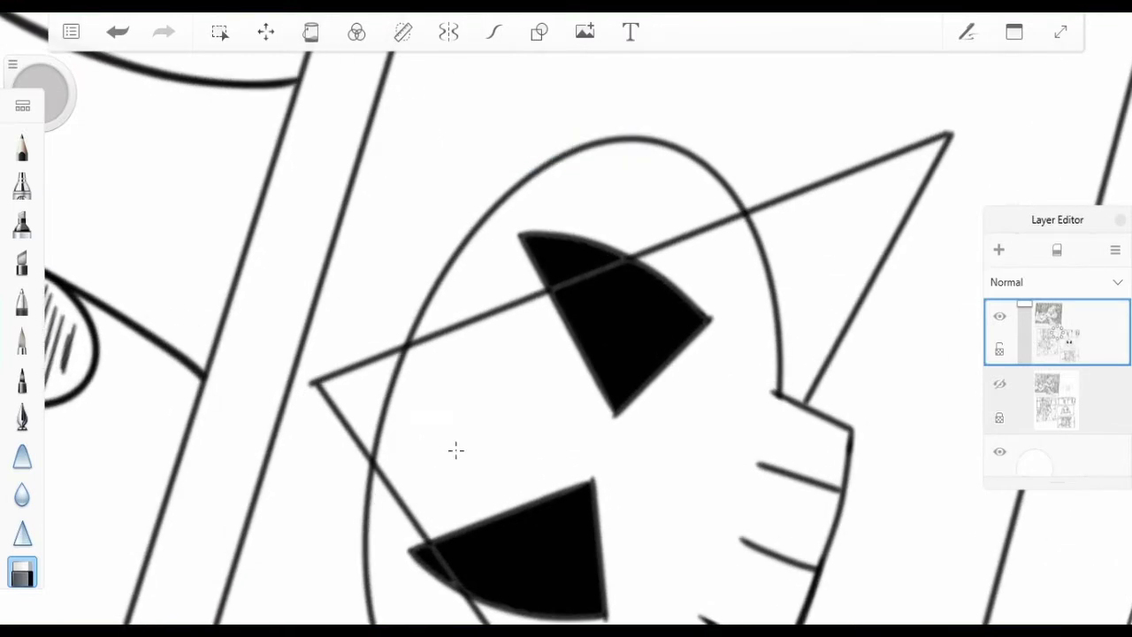
scroll(455, 450, "up", 10)
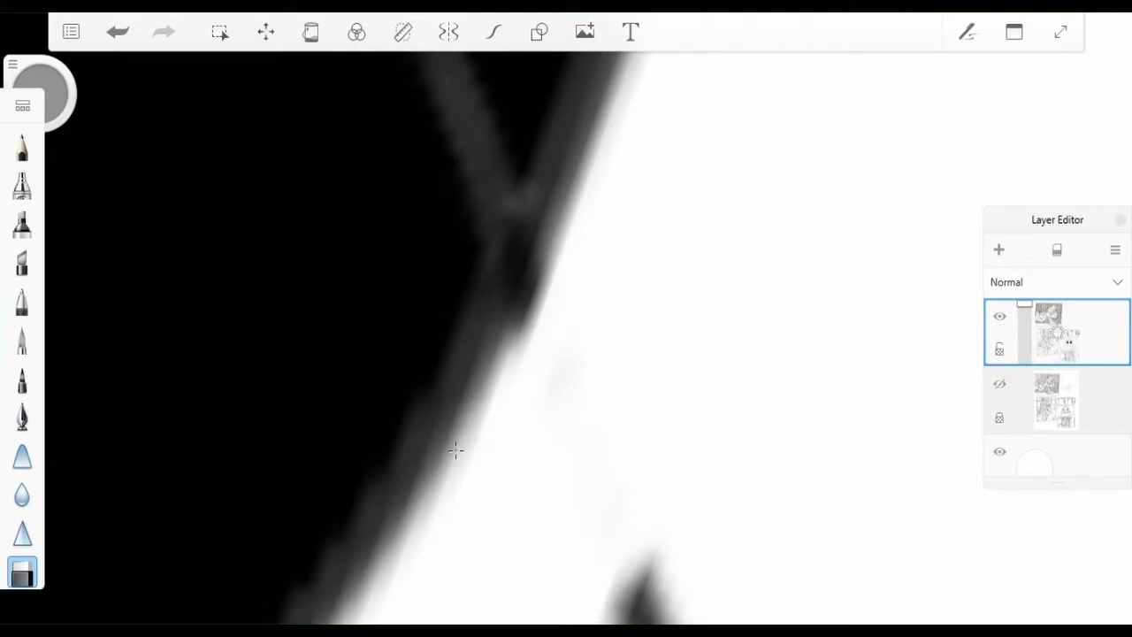
scroll(455, 450, "down", 5)
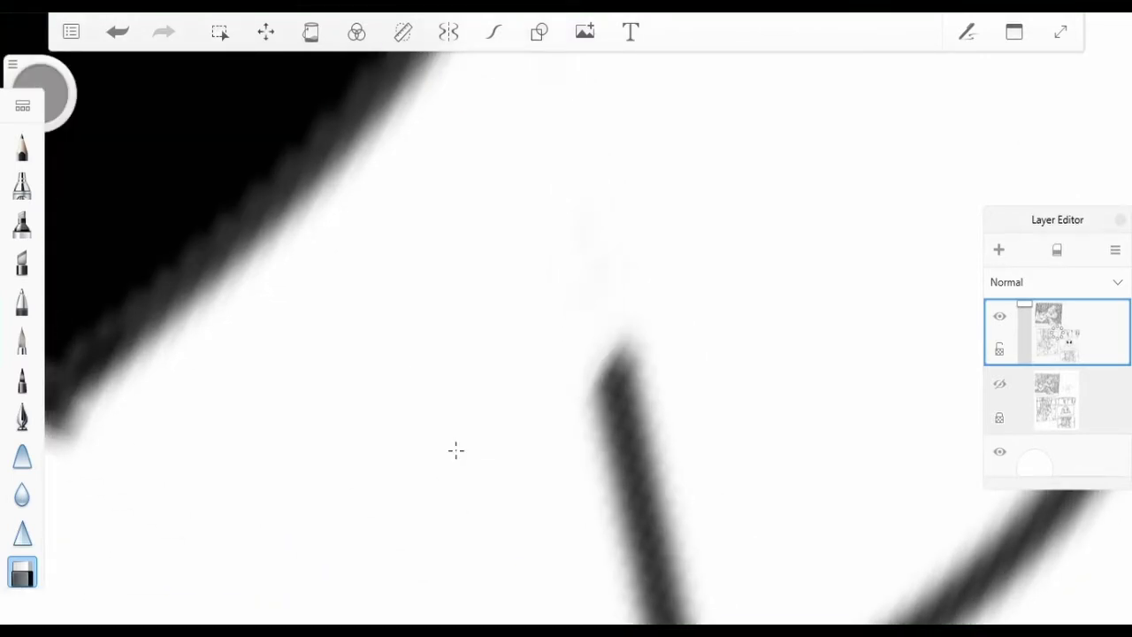
scroll(455, 450, "down", 3)
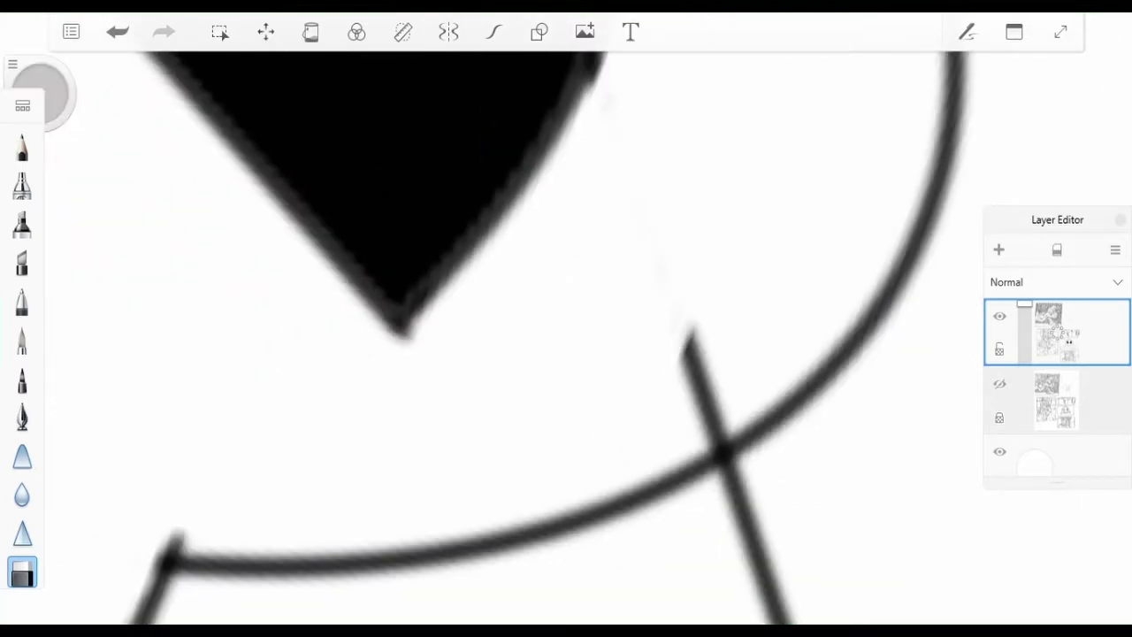
scroll(456, 450, "down", 3)
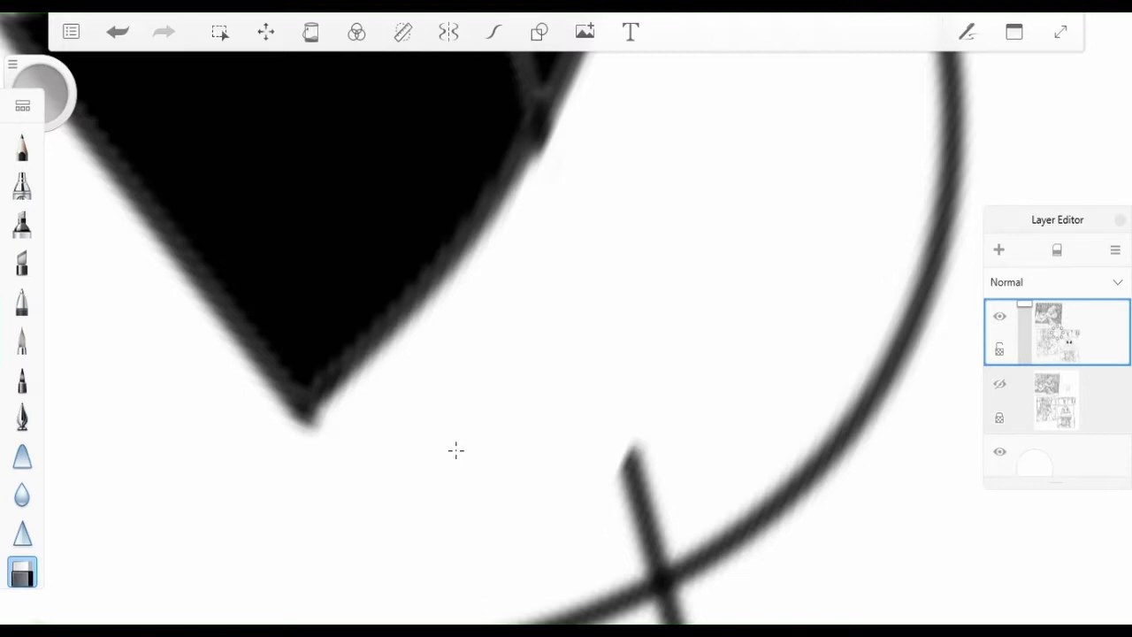
scroll(455, 450, "down", 3)
- Erase the remaining stub of that triangle line inside the skull, trimming it flush with the skull outline
scroll(455, 450, "up", 5)
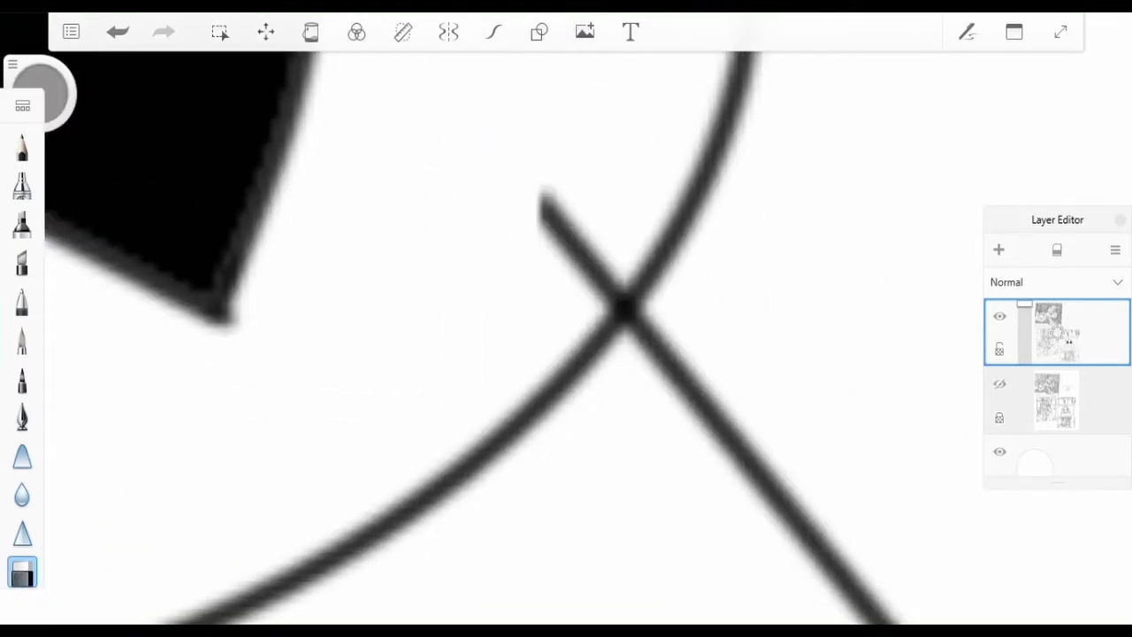
scroll(455, 450, "up", 1)
left_click_drag(515, 228, 567, 305)
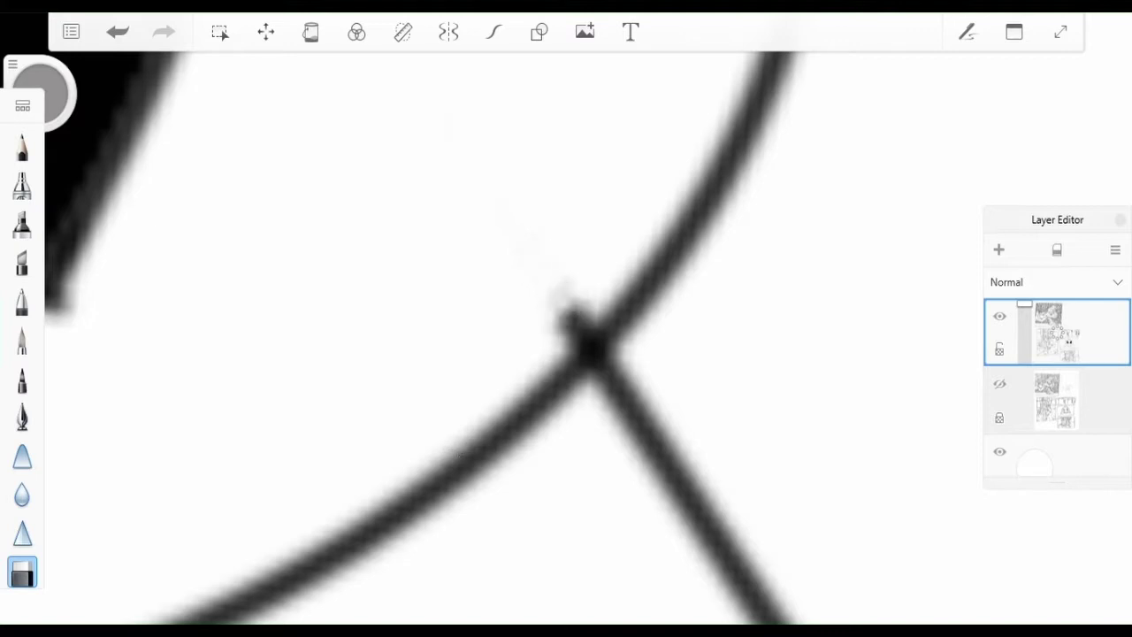
scroll(455, 450, "up", 2)
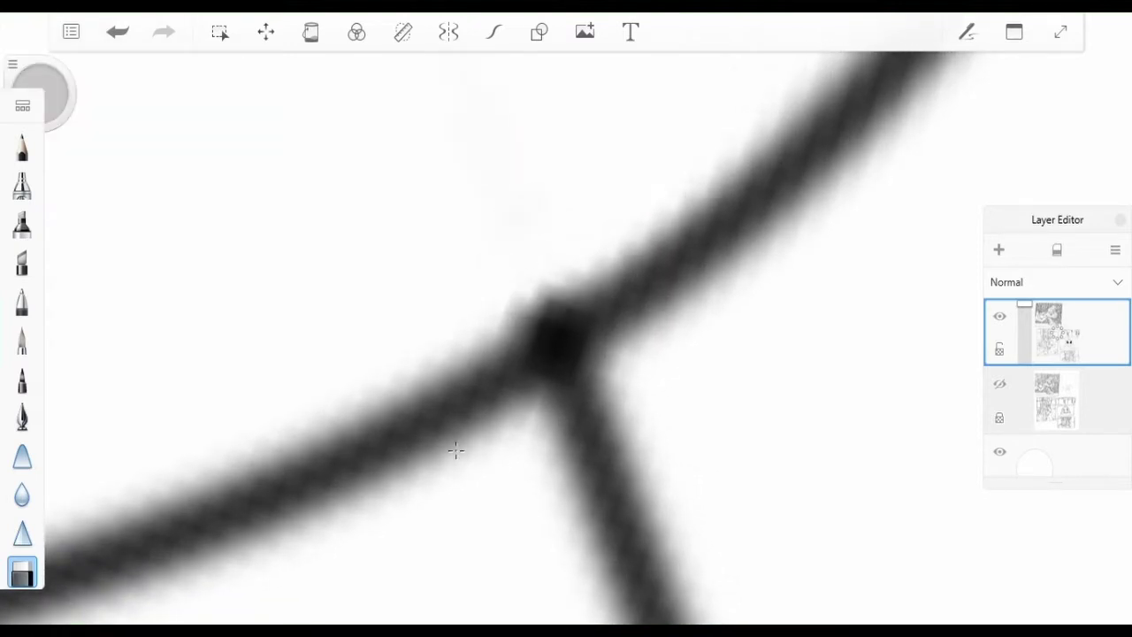
scroll(455, 450, "down", 3)
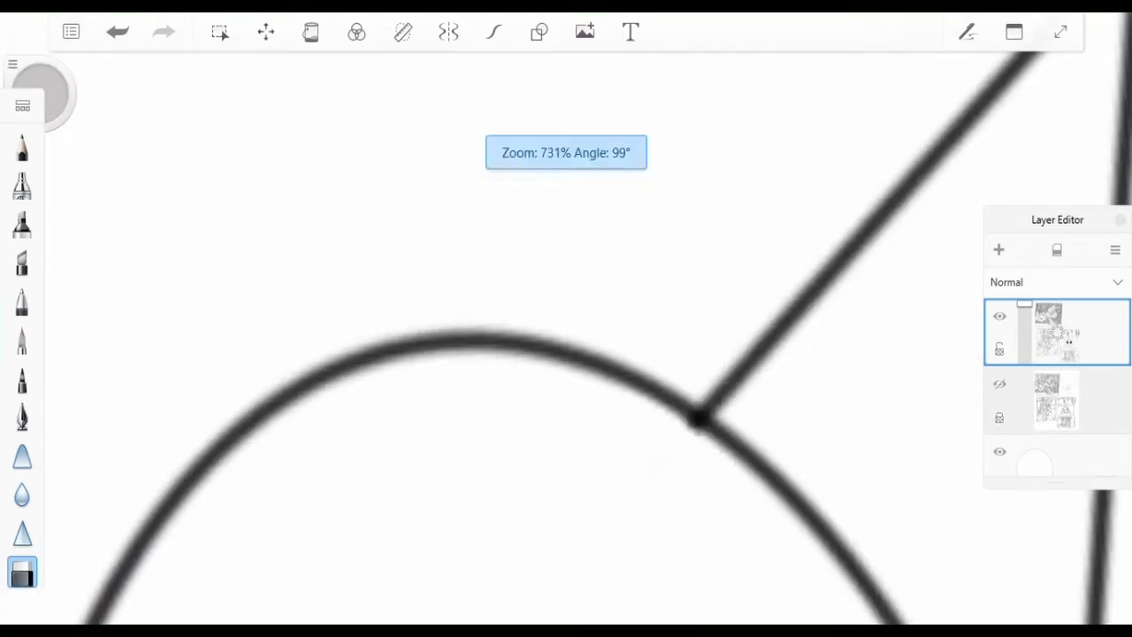
- Erase the first part of the triangle's right-hand line beside the right eye's straight edge, undoing the strokes that go wrong
scroll(455, 450, "up", 2)
scroll(455, 450, "down", 5)
scroll(455, 450, "down", 2)
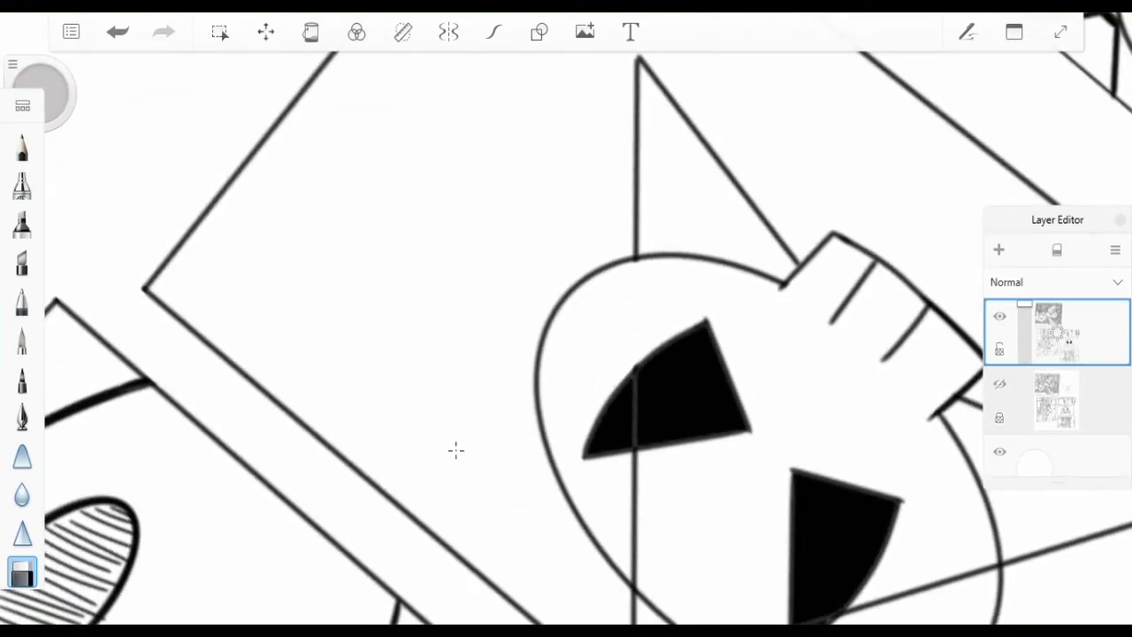
scroll(455, 450, "up", 5)
scroll(455, 450, "up", 2)
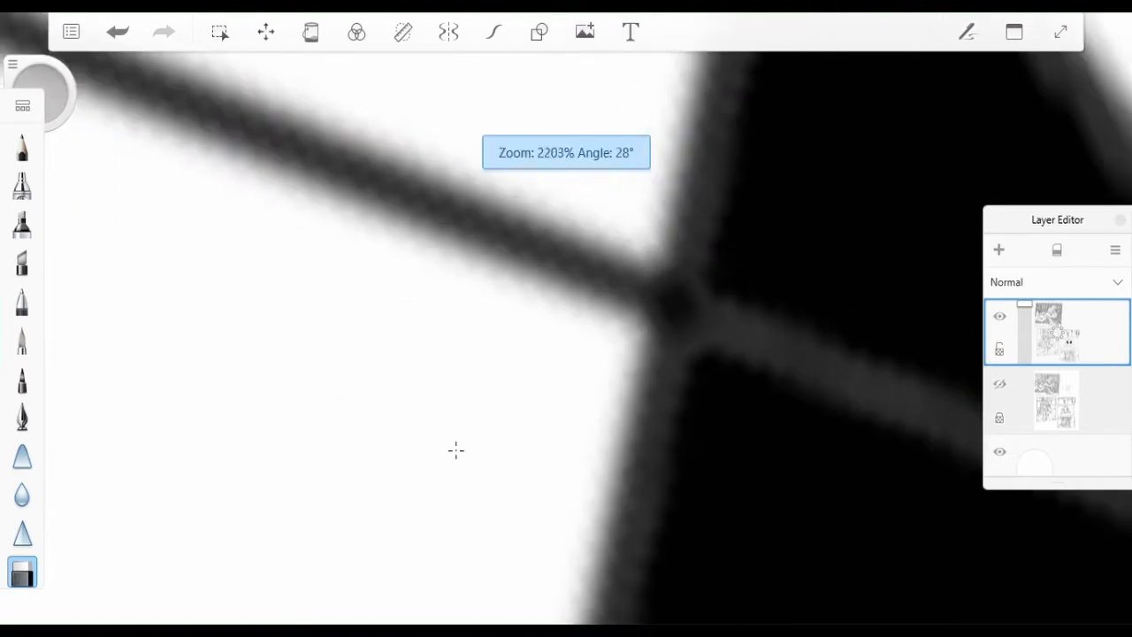
left_click_drag(719, 341, 607, 518)
key("ctrl+z")
mouse_move(654, 292)
left_mouse_down()
mouse_move(619, 354)
mouse_move(610, 416)
mouse_move(575, 265)
mouse_move(391, 172)
left_mouse_up()
scroll(455, 451, "down", 1)
mouse_move(541, 292)
left_mouse_down()
mouse_move(504, 265)
mouse_move(185, 239)
left_mouse_up()
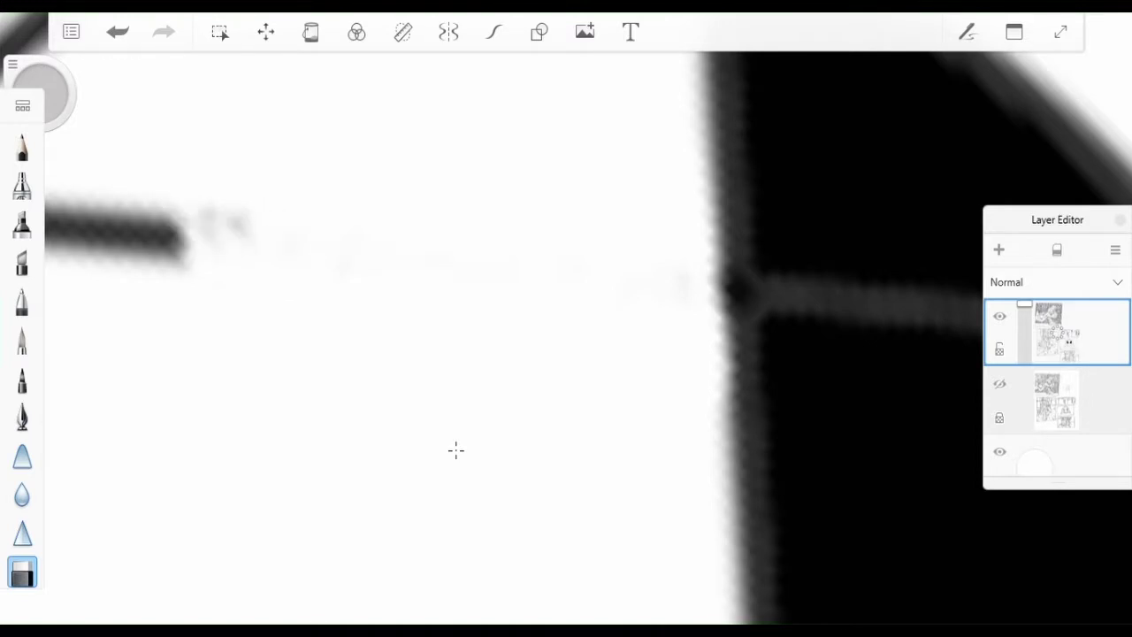
key("ctrl+z")
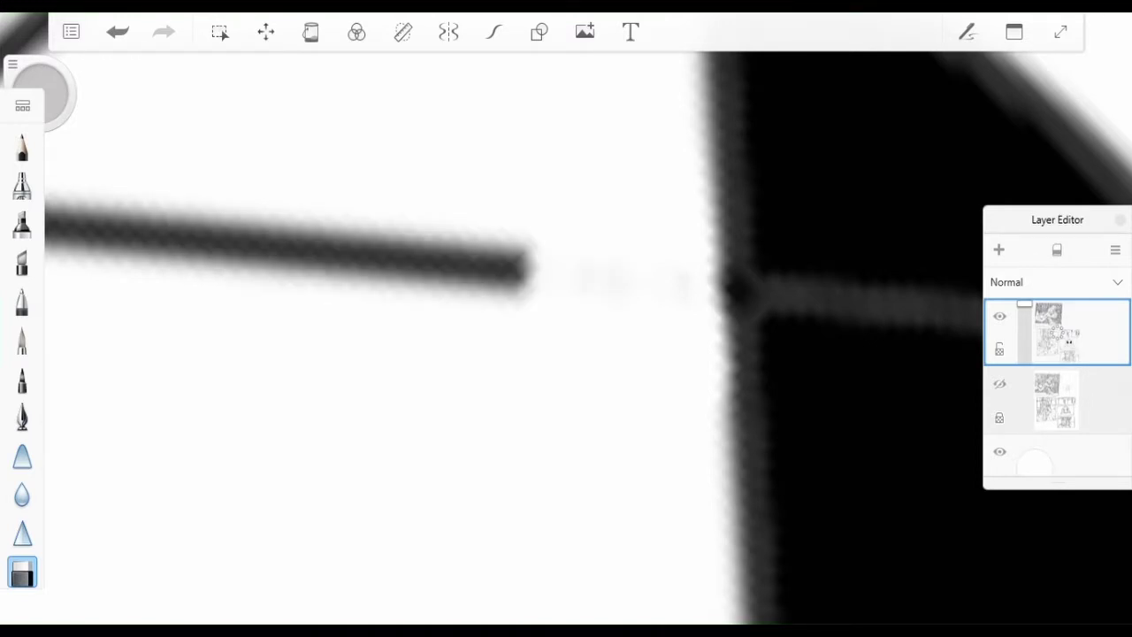
- Erase the rest of that line between the right eye's straight edge and the skull outline at the crown
left_click_drag(566, 318, 531, 398)
left_click_drag(455, 450, 478, 442)
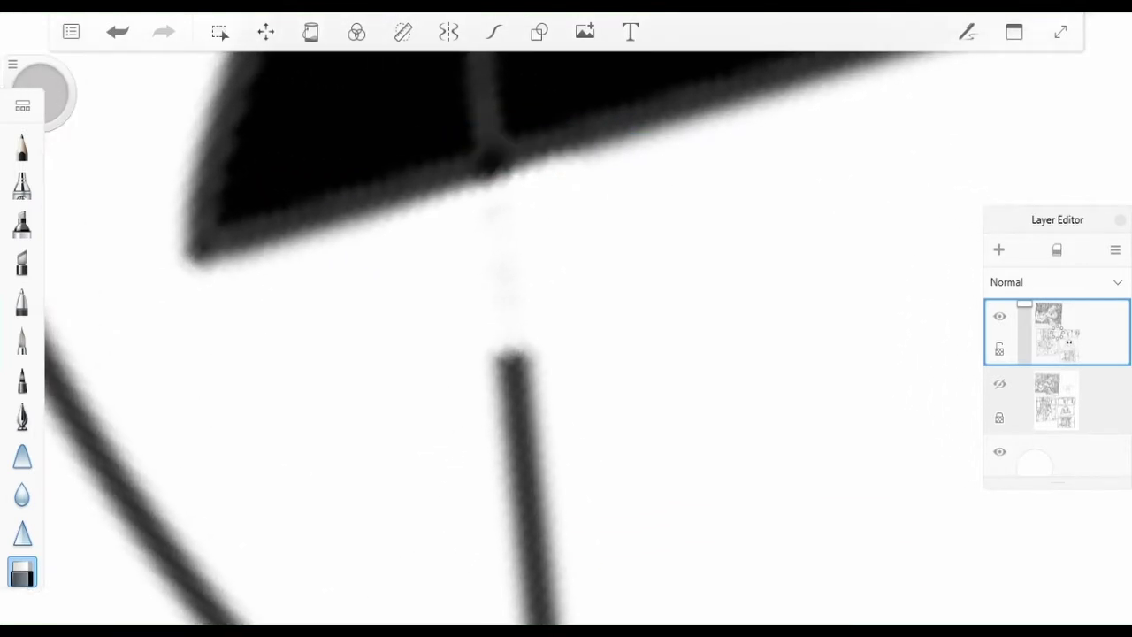
left_click_drag(511, 345, 529, 460)
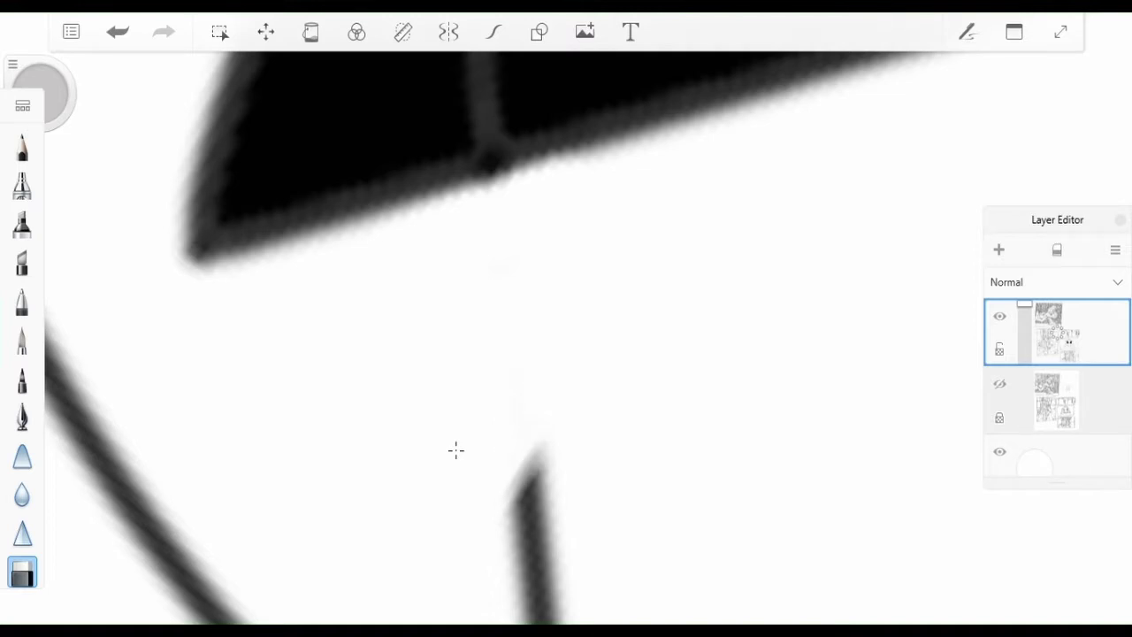
left_click_drag(456, 450, 482, 440)
left_click_drag(511, 283, 566, 509)
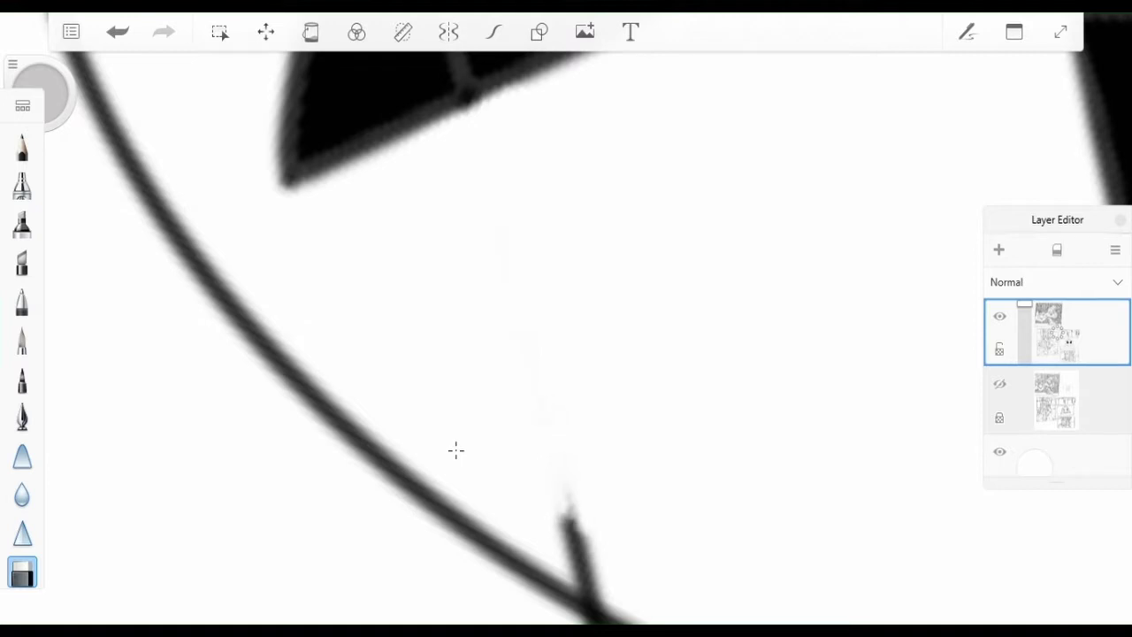
left_click_drag(455, 450, 456, 450)
left_click_drag(517, 320, 573, 340)
- Erase the triangle's left-hand line inside the skull, from the crown outline towards the left eye
left_click_drag(456, 450, 455, 450)
mouse_move(455, 276)
left_mouse_down()
mouse_move(530, 296)
mouse_move(614, 345)
left_mouse_up()
left_click_drag(455, 450, 456, 450)
mouse_move(610, 173)
left_mouse_down()
mouse_move(527, 429)
mouse_move(610, 173)
left_mouse_up()
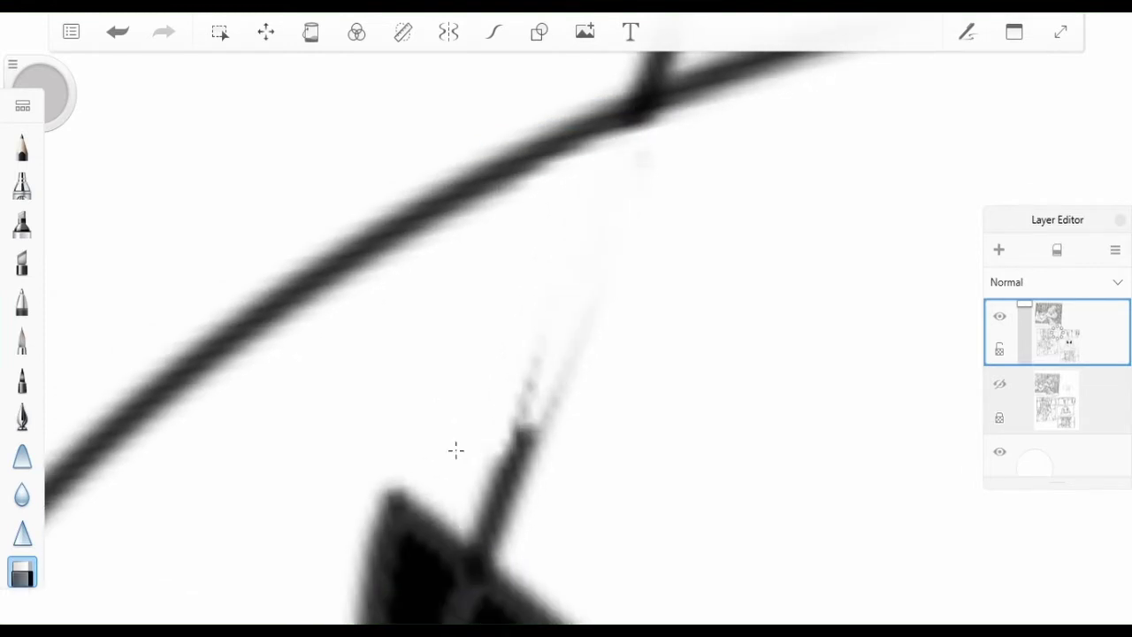
- Erase the remaining piece of that line down to the left eye's straight edge, including its faint remains
left_click_drag(575, 344, 504, 459)
left_click_drag(549, 389, 499, 486)
left_click_drag(535, 447, 491, 543)
left_click_drag(456, 450, 456, 450)
mouse_move(442, 265)
left_mouse_down()
mouse_move(354, 301)
mouse_move(301, 291)
left_mouse_up()
left_click_drag(349, 217, 305, 318)
left_click_drag(403, 300, 477, 266)
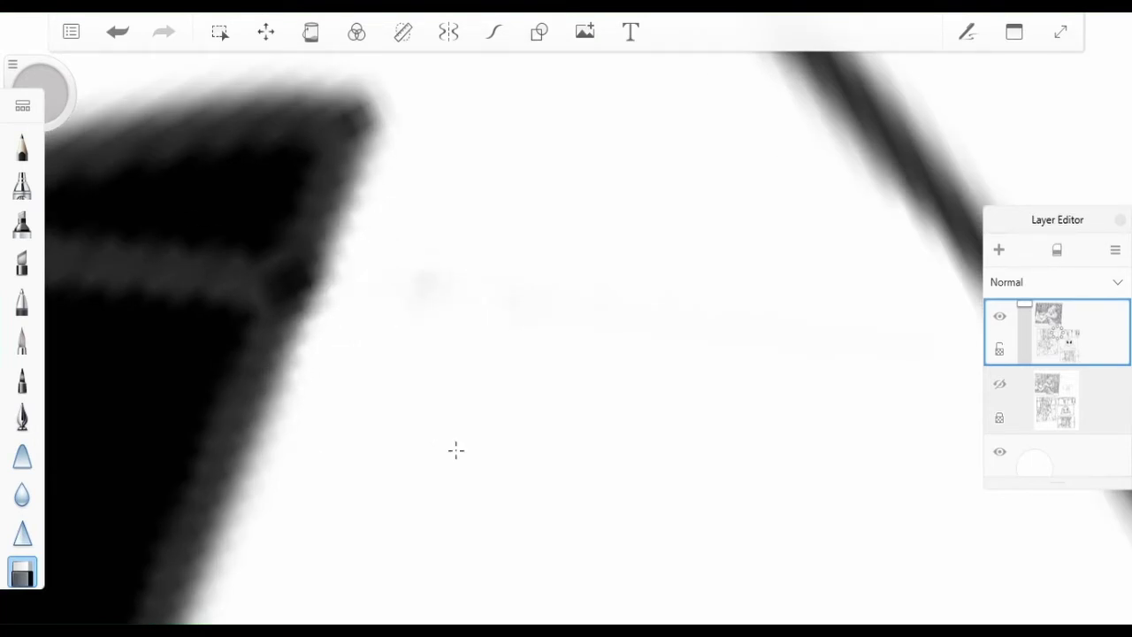
left_click_drag(456, 450, 456, 450)
- Erase the end of the triangle's left-hand line where it touches the left eye's curved outer edge
scroll(454, 450, "up", 8)
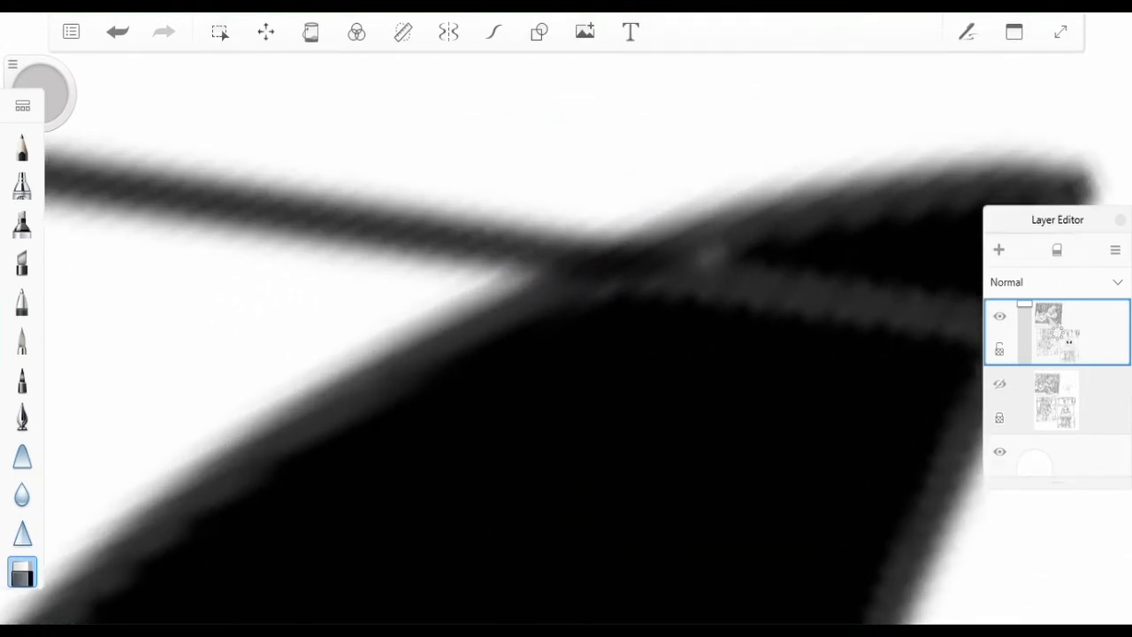
left_click_drag(574, 265, 433, 228)
left_click_drag(575, 261, 385, 211)
scroll(454, 449, "down", 5)
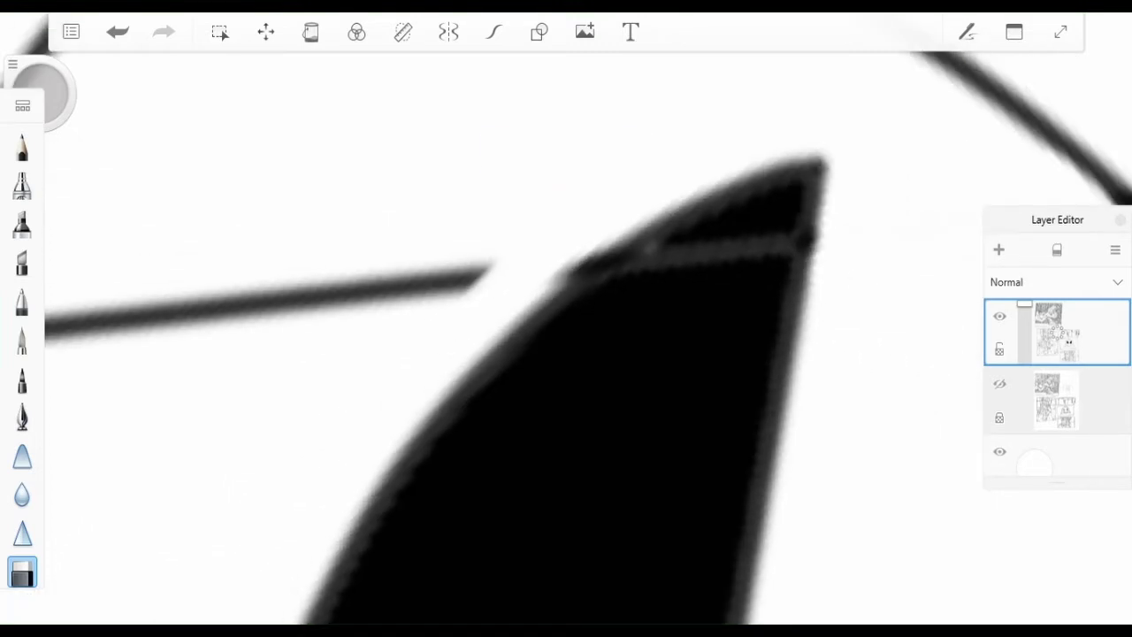
- Trim the line's leftover bump off the left eye's curved edge and undo the last eraser stroke
scroll(454, 449, "up", 5)
scroll(707, 265, "down", 3)
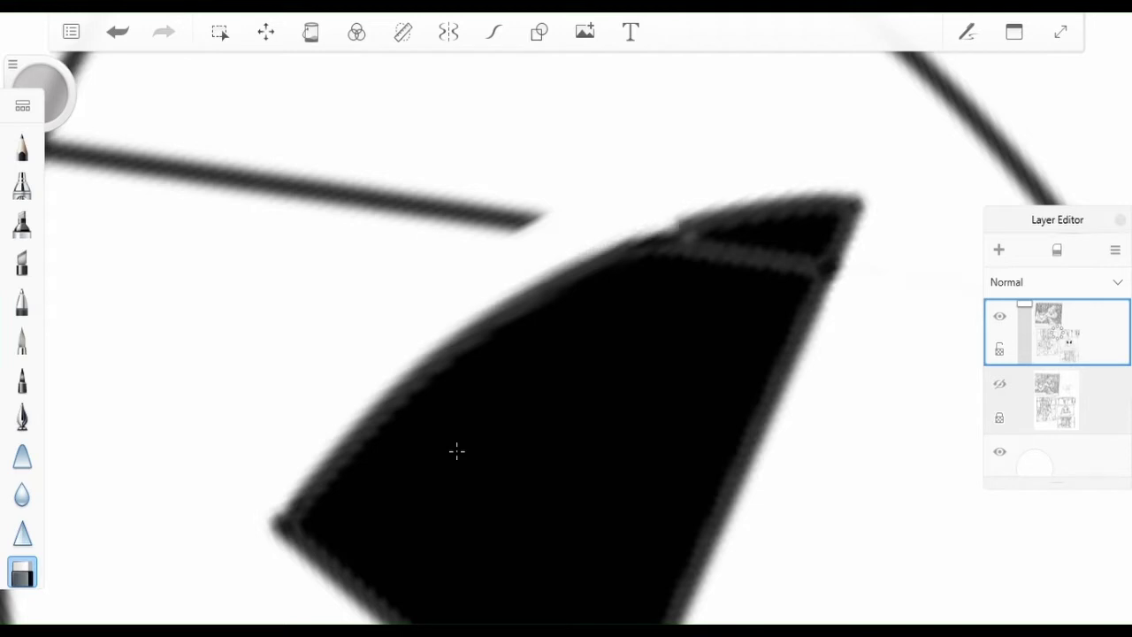
scroll(454, 449, "down", 4)
scroll(454, 449, "up", 2)
key("ctrl+z")
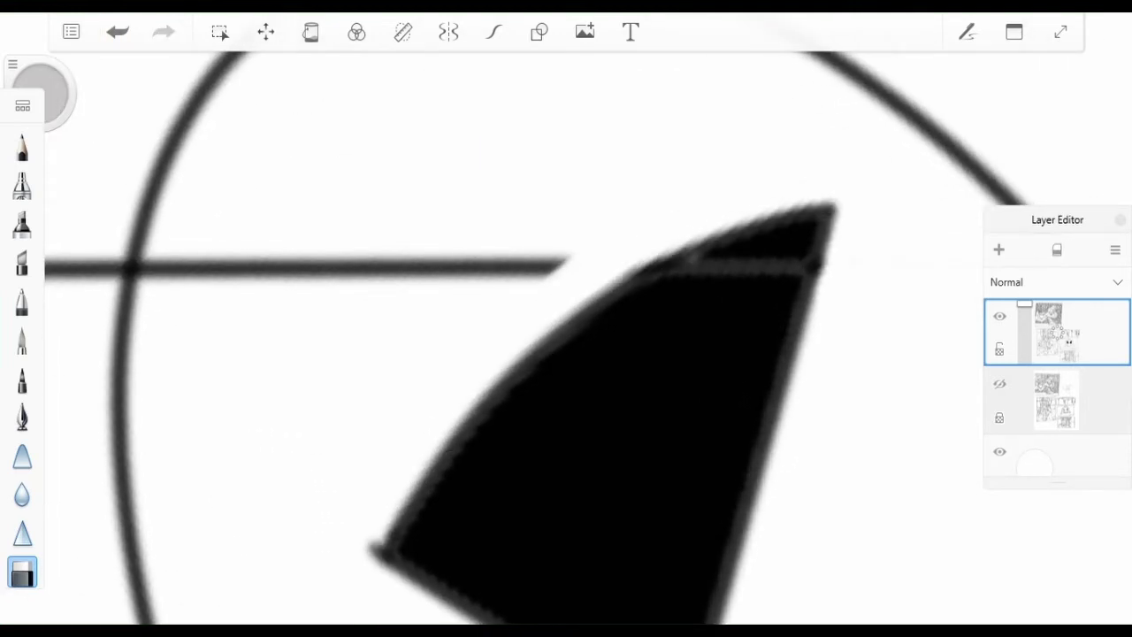
- Trim the overshooting stroke ends at the left eye's lower outer corner and its inner corner
scroll(566, 336, "down", 6)
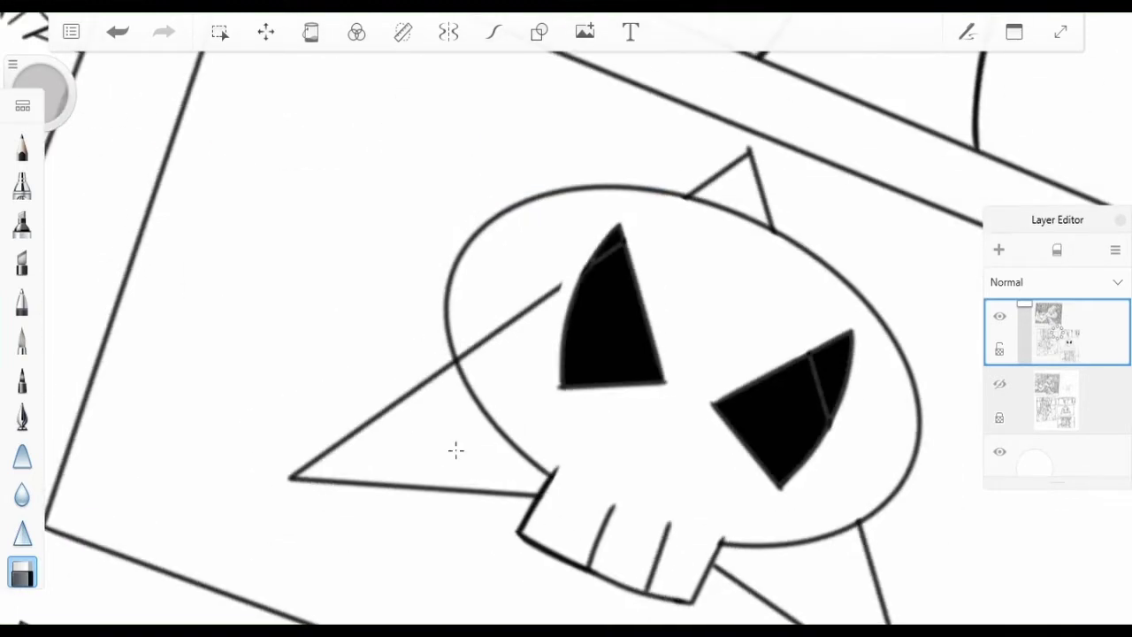
scroll(455, 449, "up", 8)
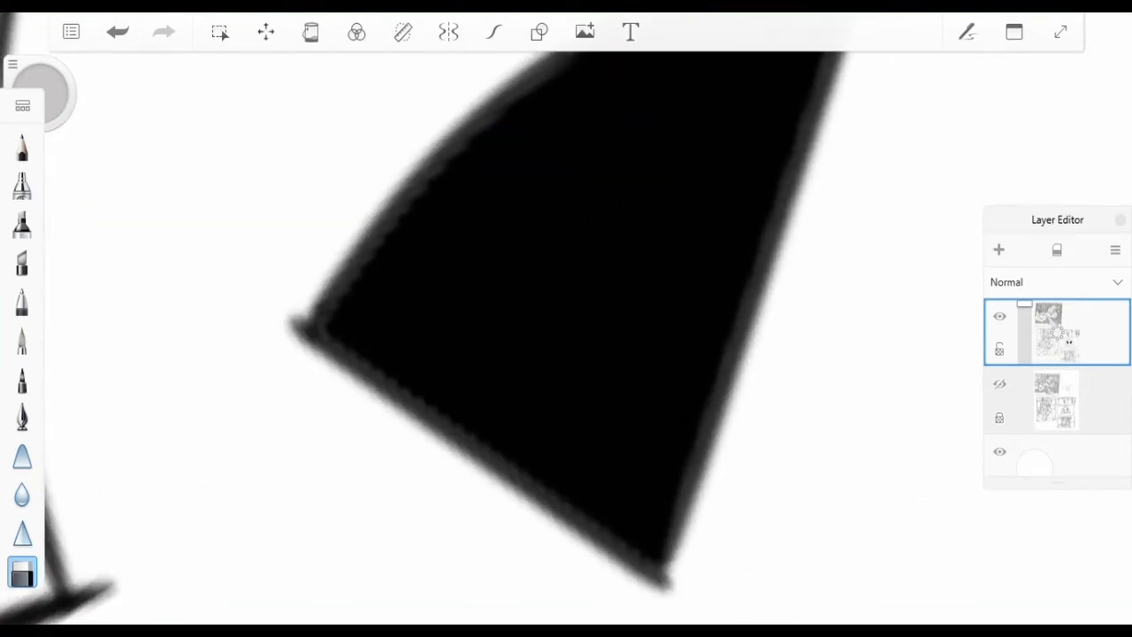
scroll(454, 449, "up", 3)
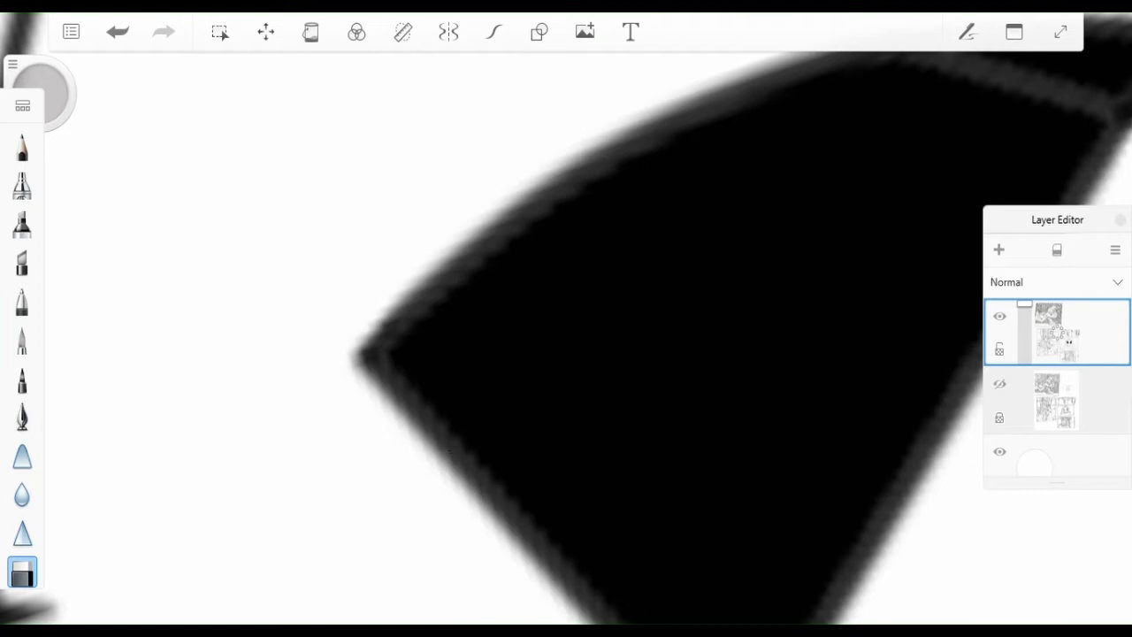
scroll(455, 450, "down", 3)
scroll(455, 450, "up", 4)
scroll(456, 450, "up", 2)
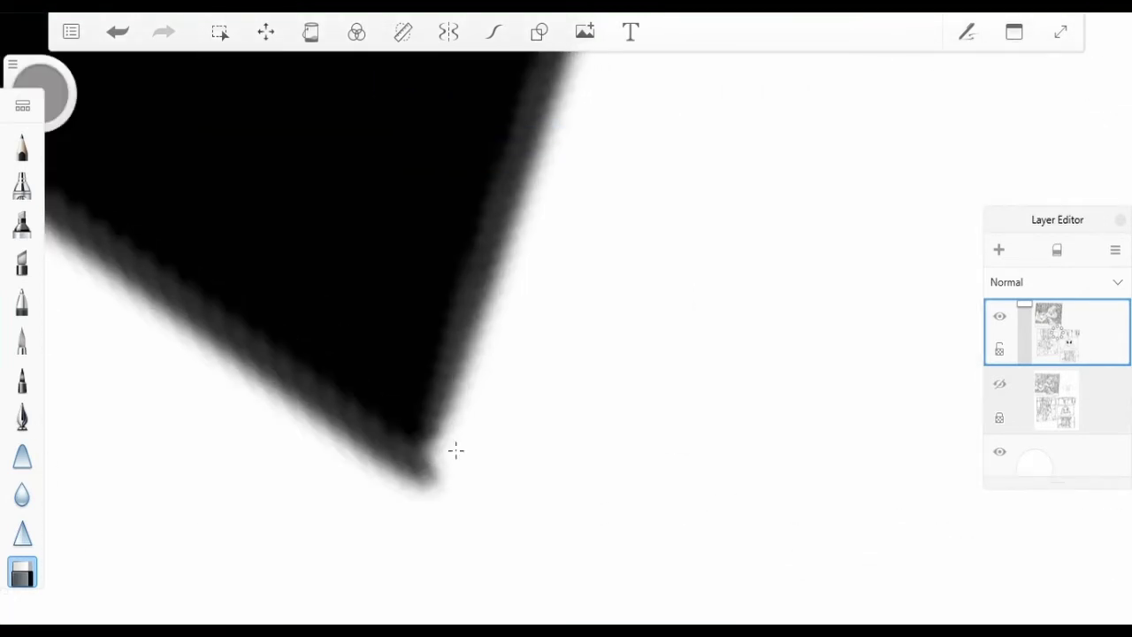
scroll(456, 450, "down", 3)
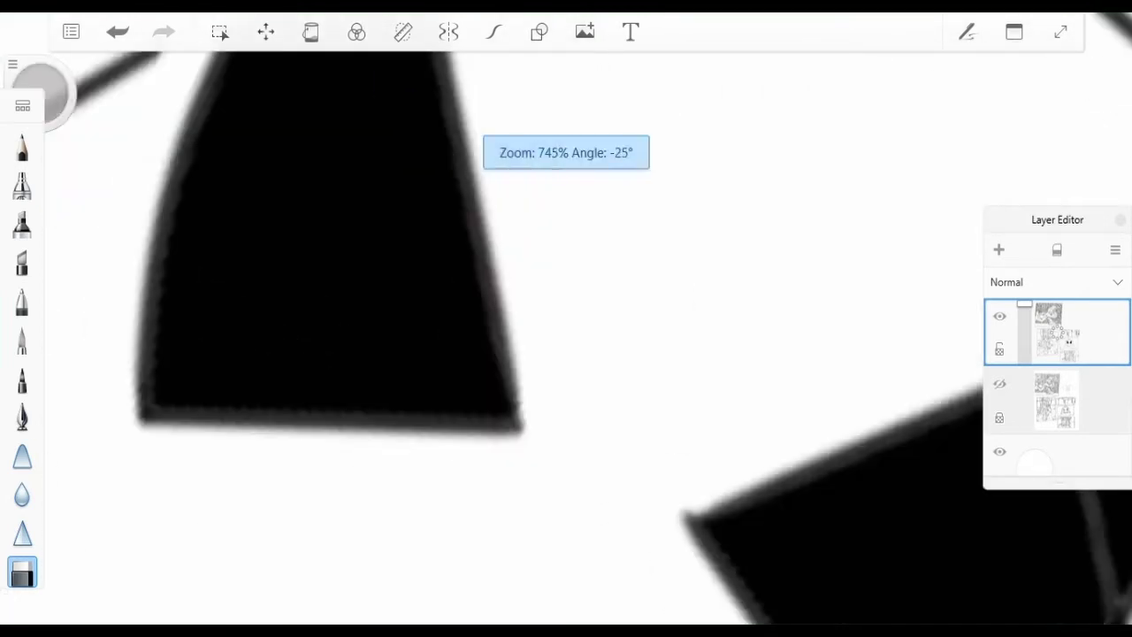
- Trim the overshooting stroke ends at the right eye's inner corner and its lower outer corner
scroll(455, 450, "up", 3)
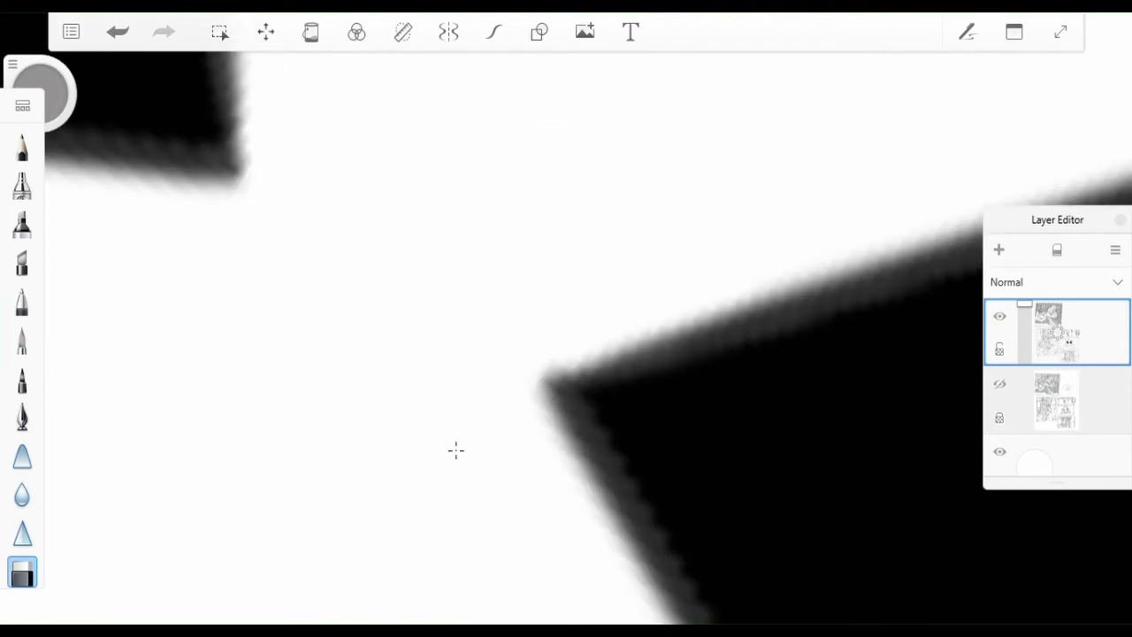
scroll(455, 450, "down", 2)
scroll(455, 450, "up", 4)
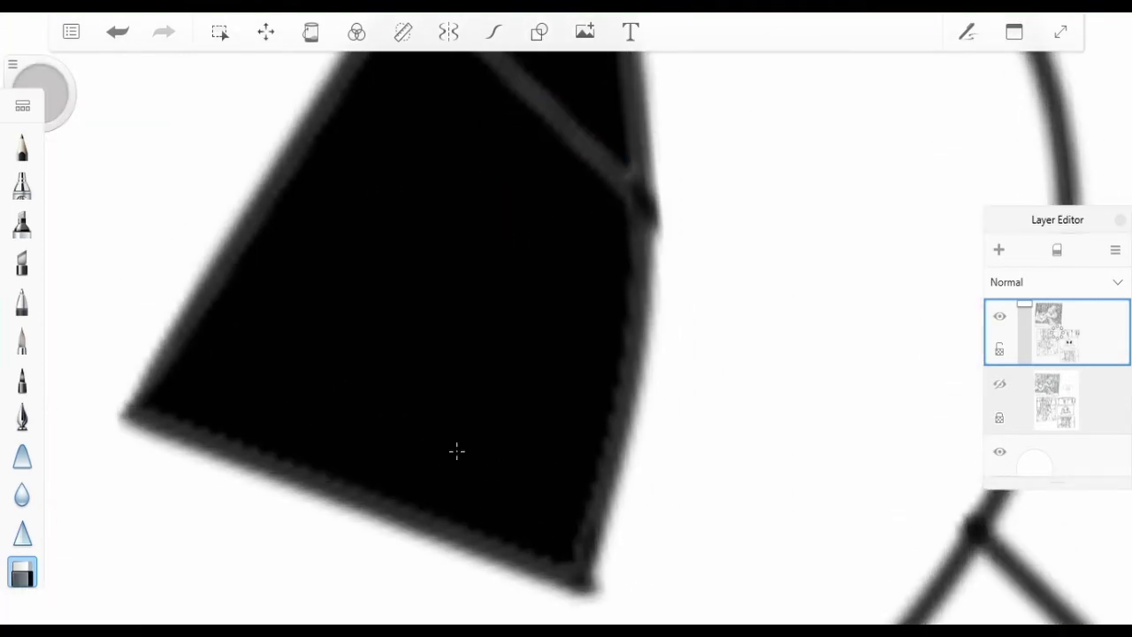
scroll(455, 450, "down", 5)
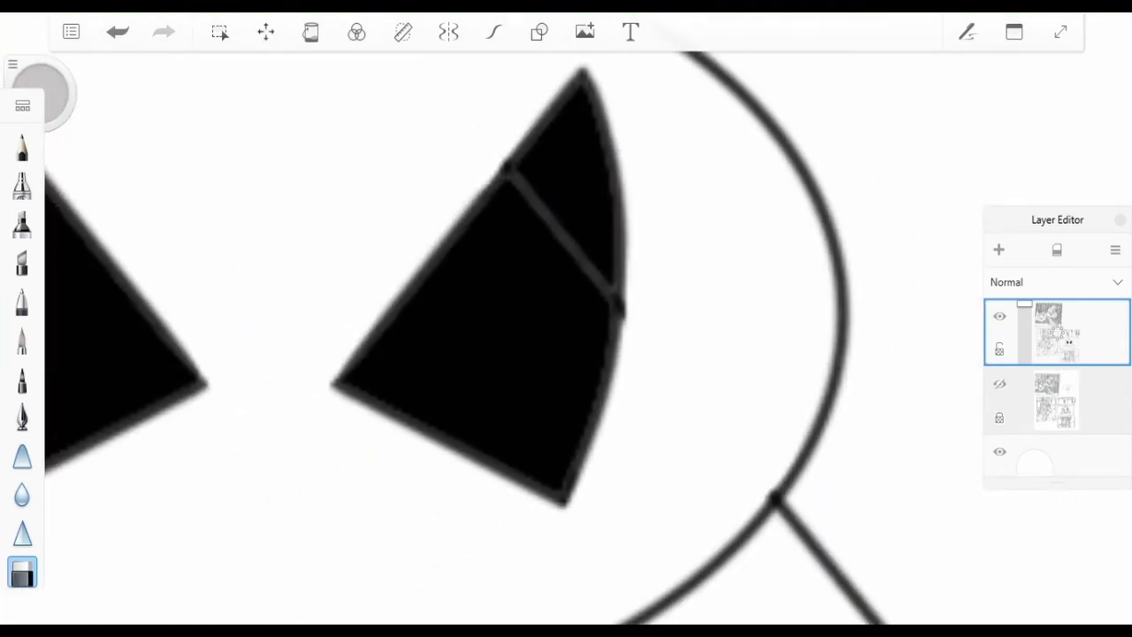
- Cut the triangle's left-hand line just inside the skull outline, cleaning the junction where they cross
scroll(455, 450, "up", 3)
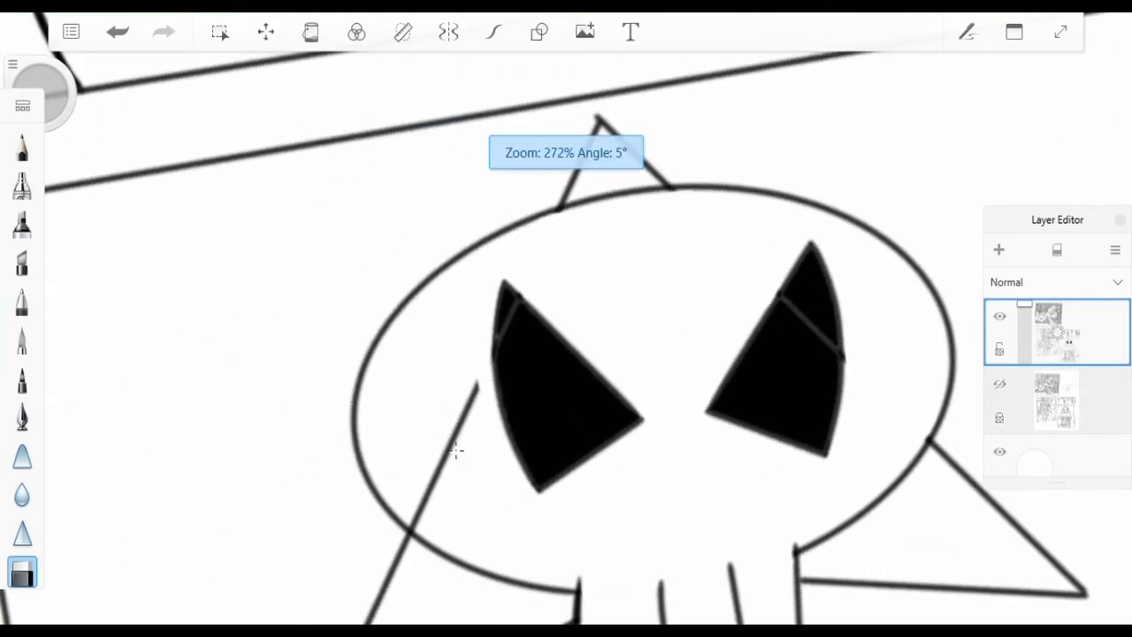
scroll(455, 450, "down", 1)
scroll(455, 450, "up", 2)
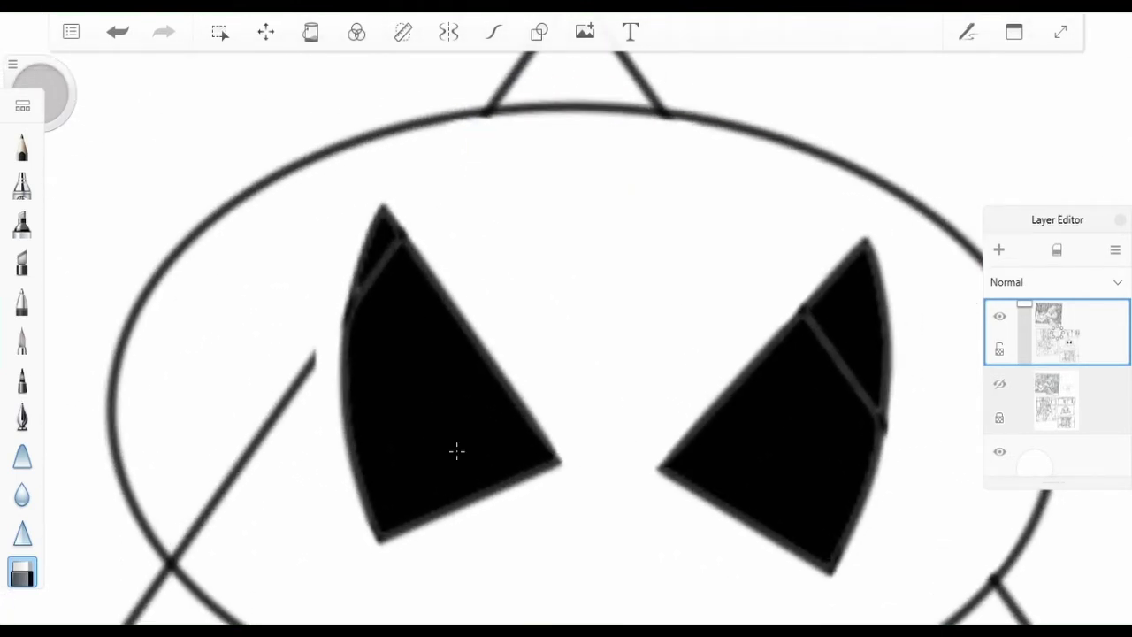
scroll(455, 450, "down", 2)
scroll(456, 450, "up", 5)
scroll(455, 450, "up", 2)
mouse_move(527, 234)
left_mouse_down()
mouse_move(415, 195)
mouse_move(433, 221)
mouse_move(535, 254)
mouse_move(615, 302)
left_mouse_up()
scroll(455, 450, "down", 6)
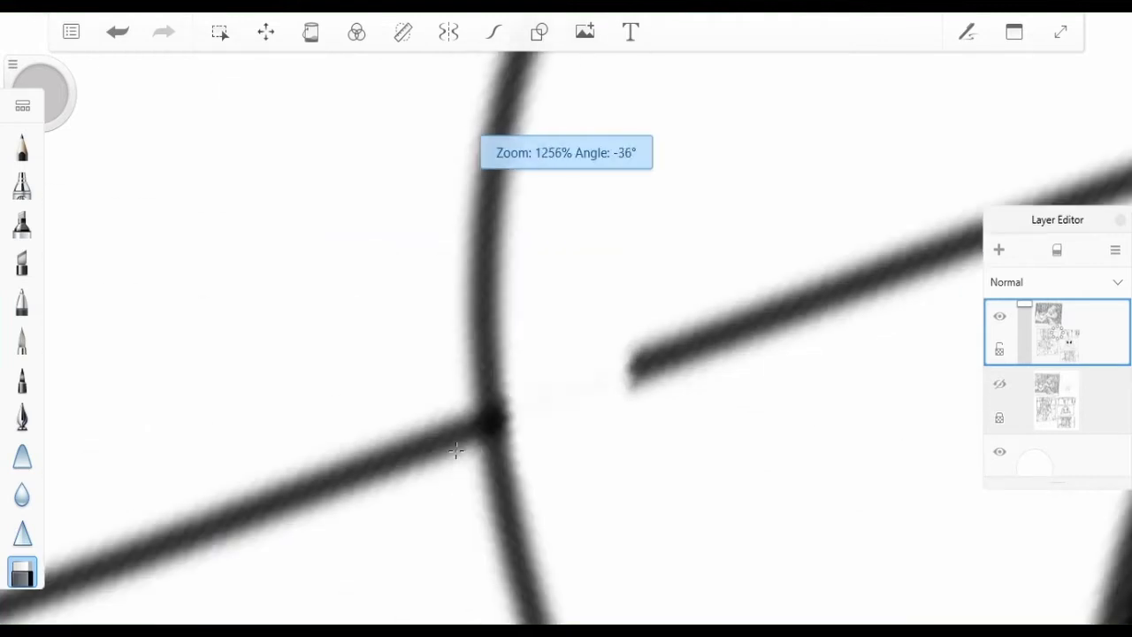
- Erase the remaining piece of the triangle's left-hand line between the skull outline and the left eye
mouse_move(553, 437)
left_mouse_down()
mouse_move(756, 232)
mouse_move(548, 446)
mouse_move(686, 310)
mouse_move(592, 415)
left_mouse_up()
mouse_move(738, 256)
left_mouse_down()
mouse_move(649, 358)
mouse_move(756, 234)
left_mouse_up()
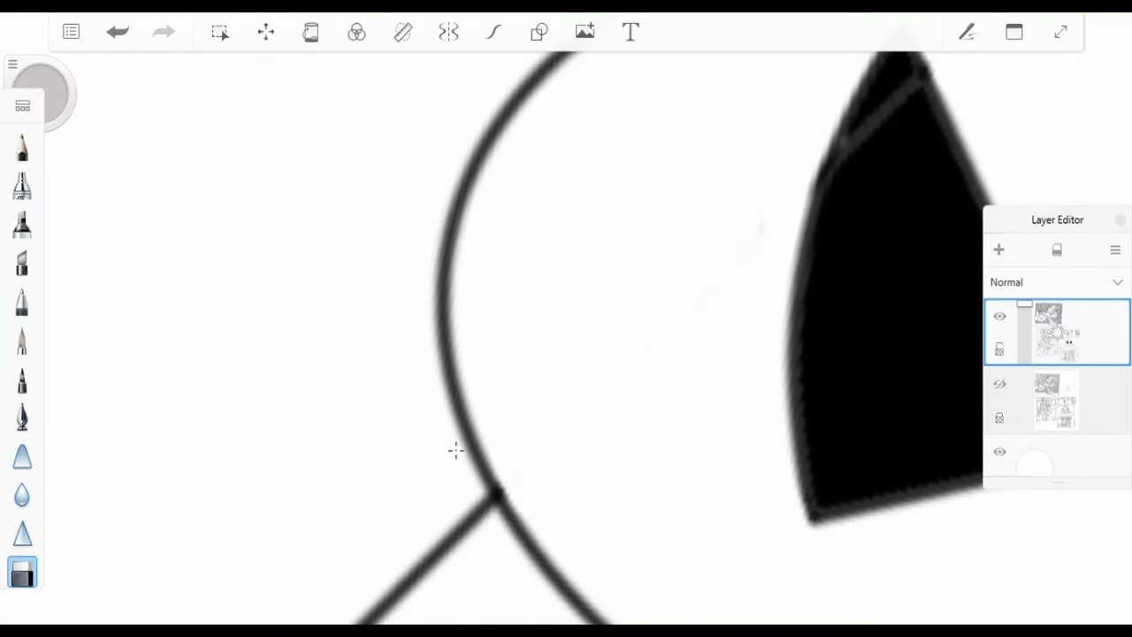
scroll(455, 451, "down", 10)
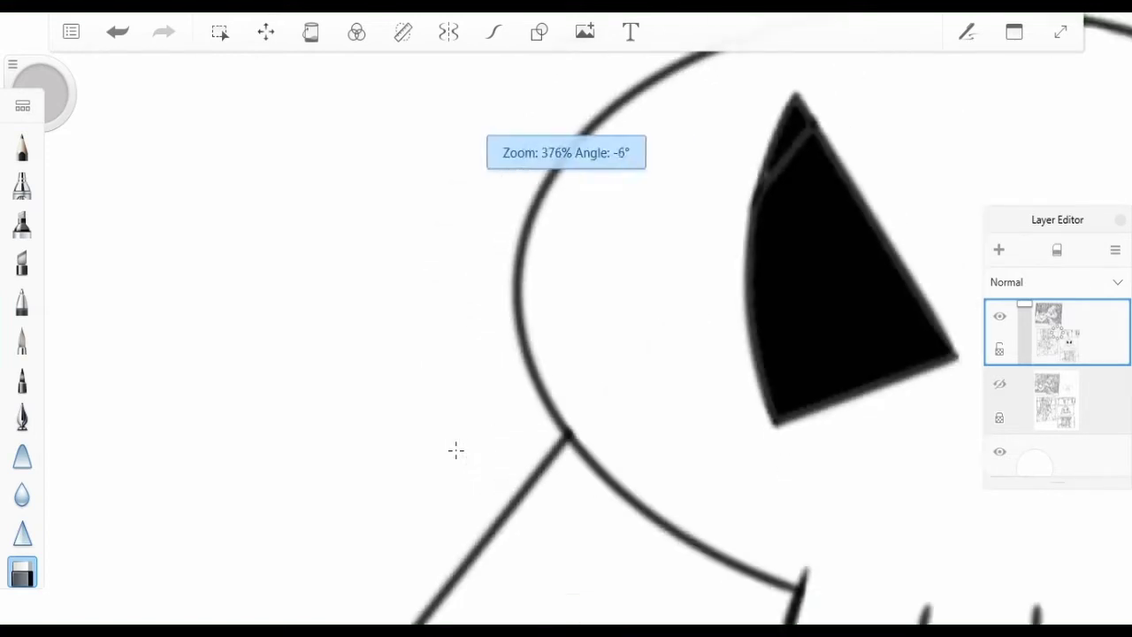
- Review the whole comic page, checking the cleaned-up line work in each panel
scroll(455, 451, "down", 10)
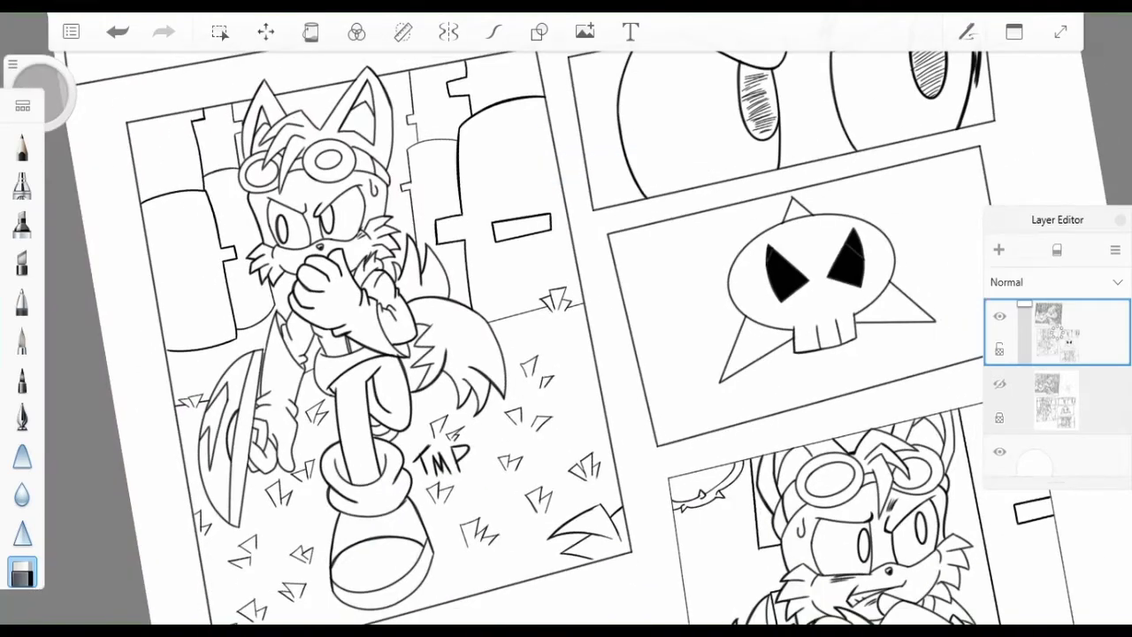
scroll(456, 451, "down", 5)
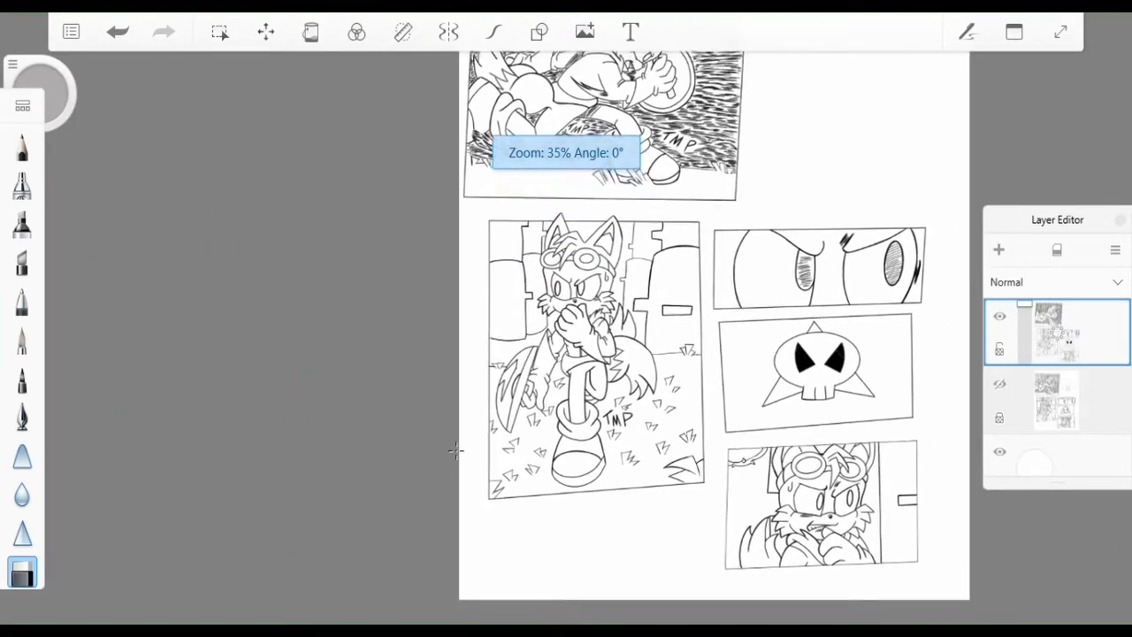
scroll(455, 451, "down", 3)
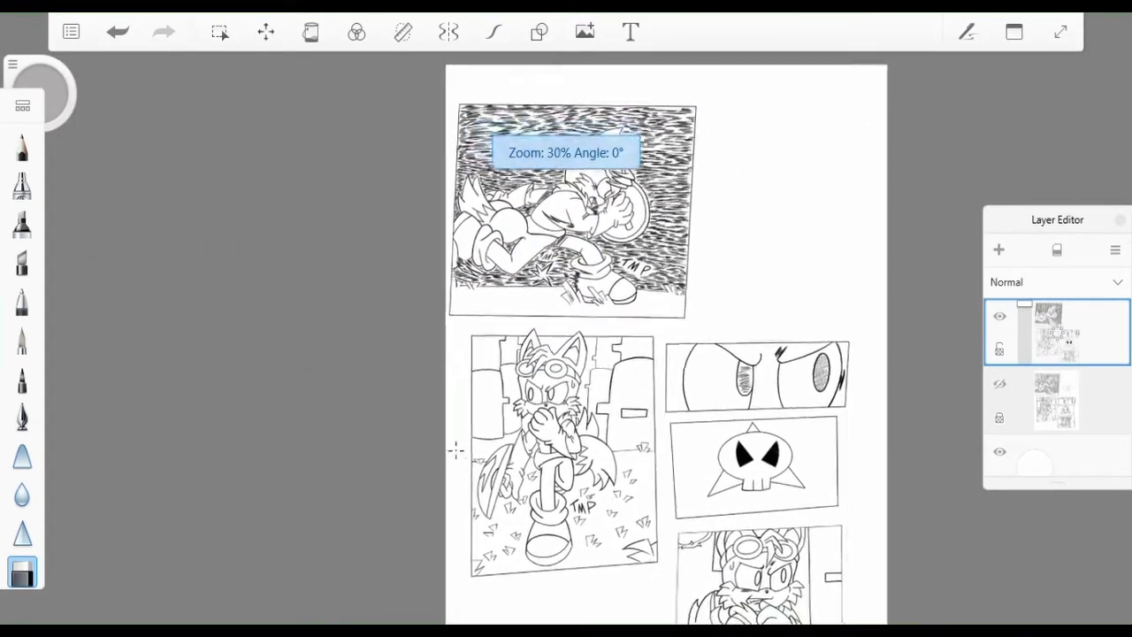
scroll(455, 451, "up", 1)
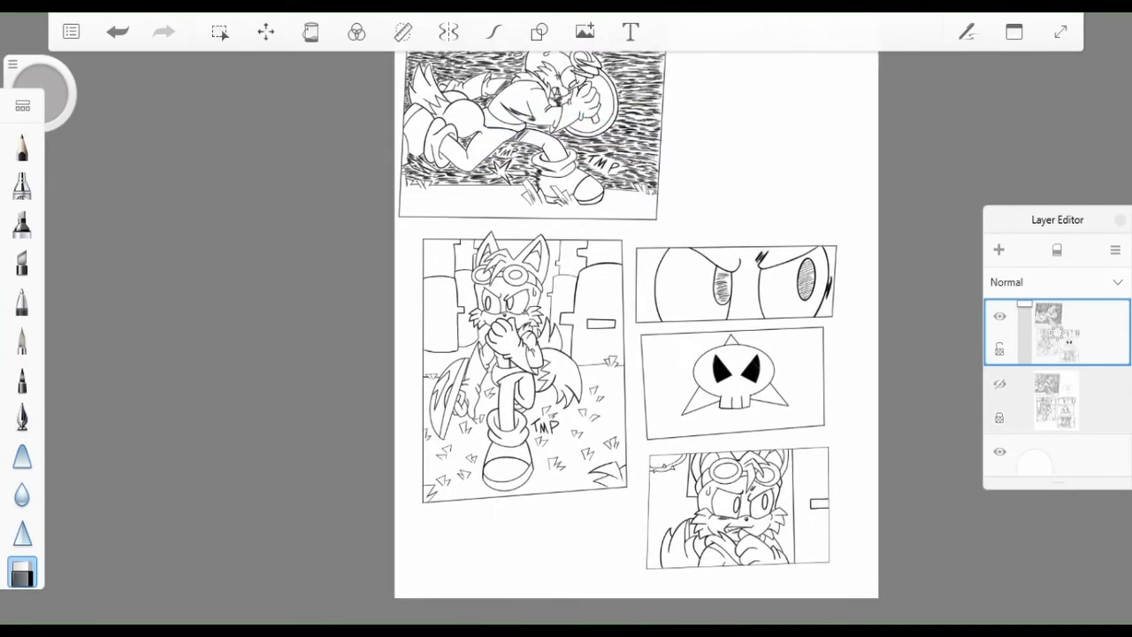
scroll(456, 450, "up", 5)
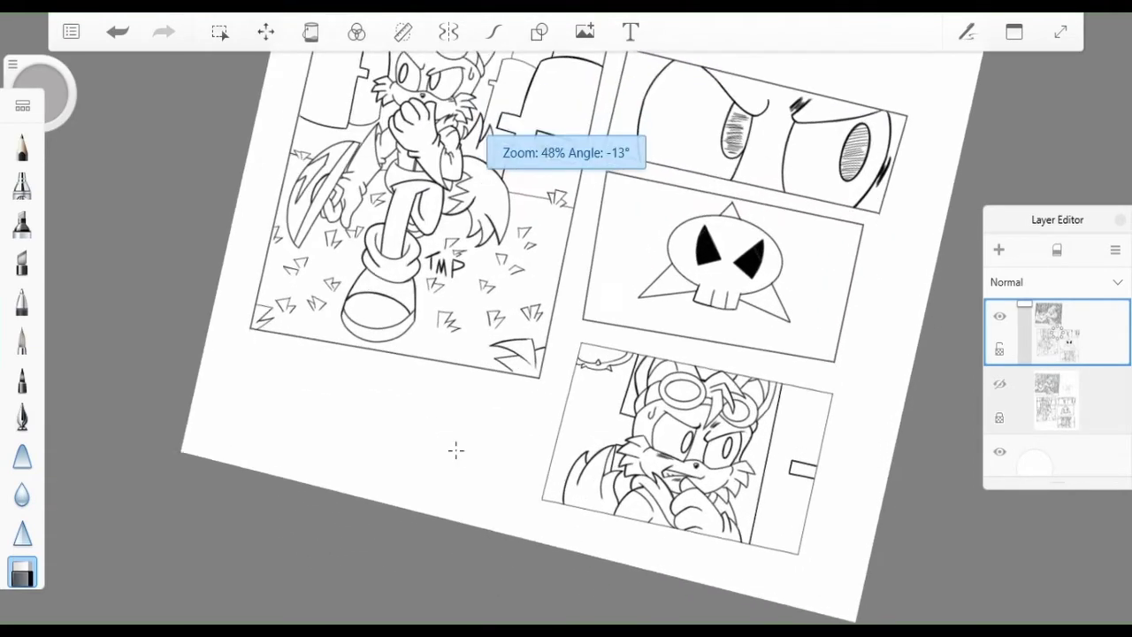
scroll(455, 451, "down", 3)
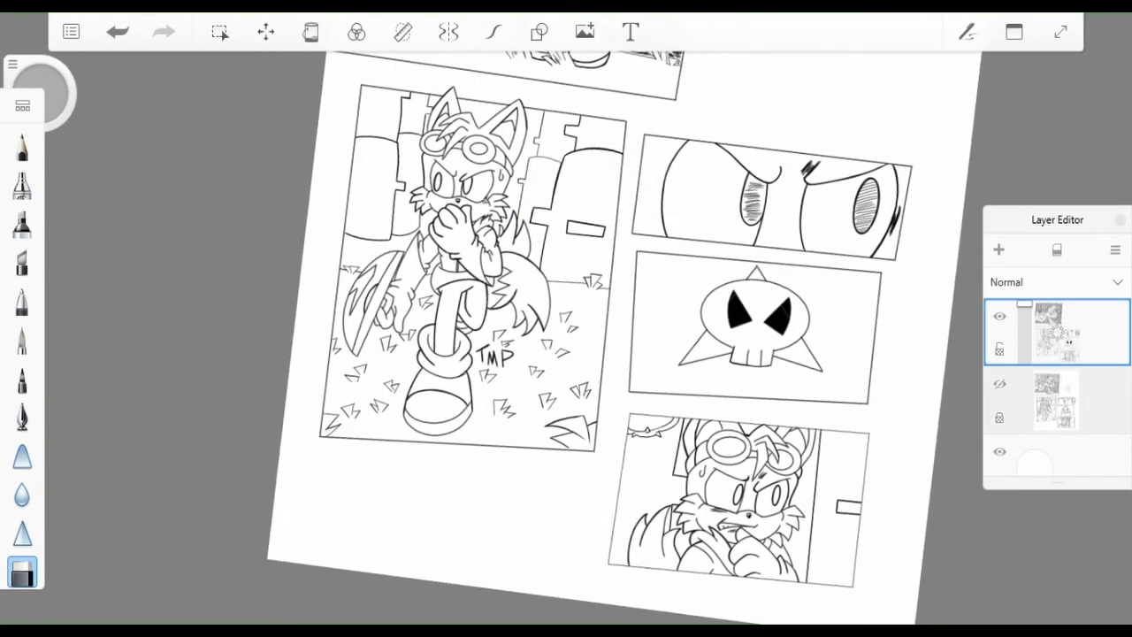
scroll(455, 451, "down", 4)
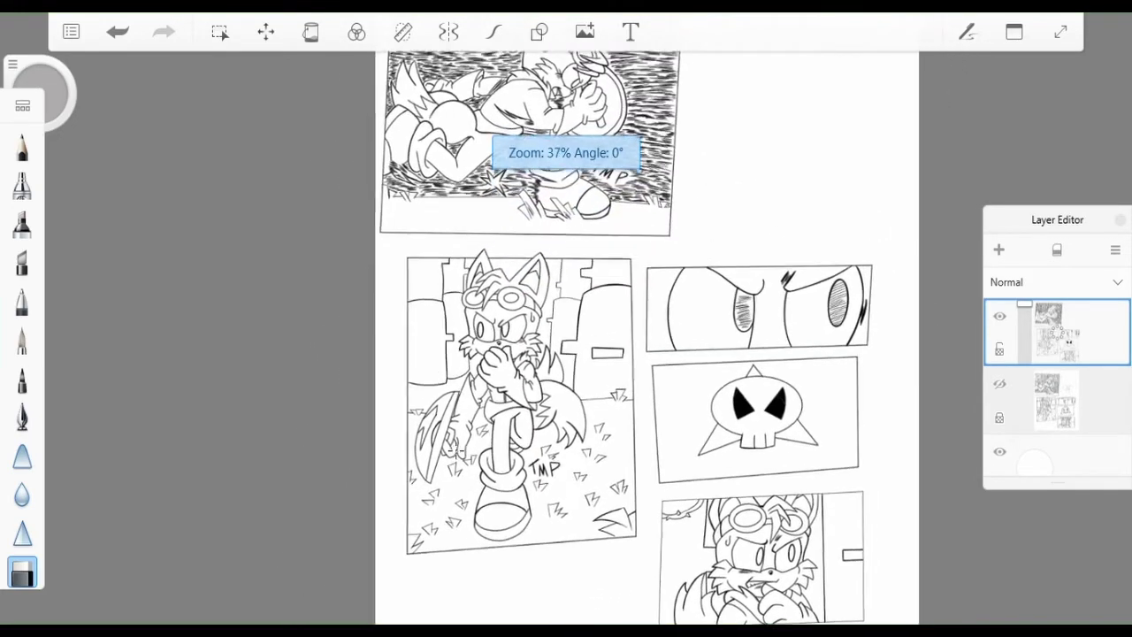
scroll(456, 451, "down", 3)
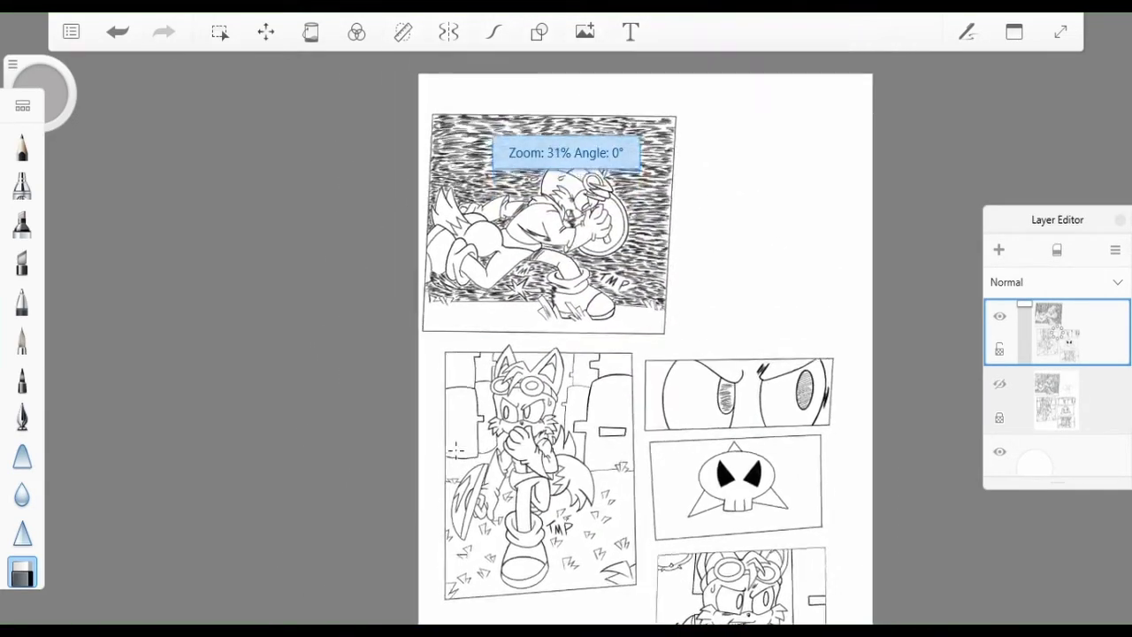
- Pencil "AMG Out" in the blank area beside the first panel and outline a fox head below it using Predictive Stroke
left_click(22, 145)
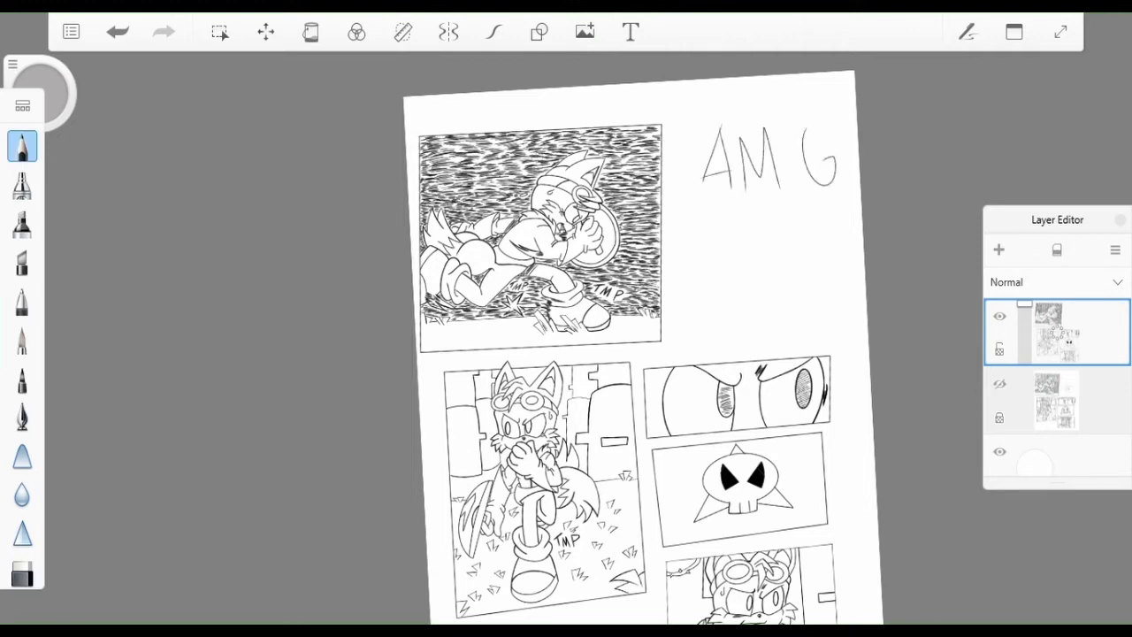
left_click(493, 31)
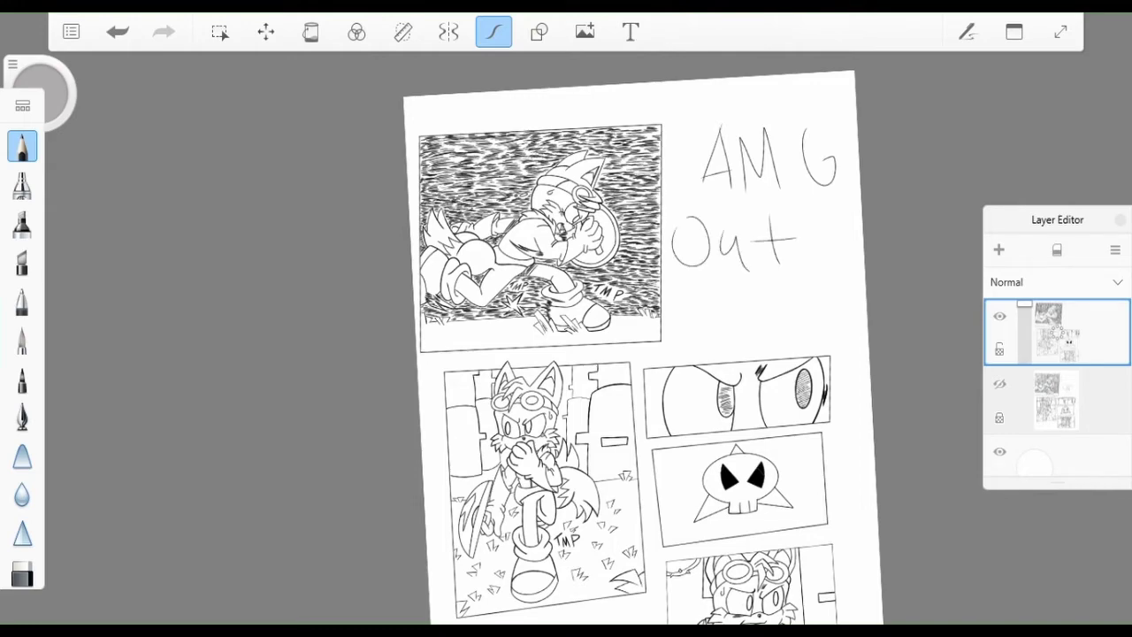
scroll(619, 310, "up", 5)
scroll(531, 309, "up", 3)
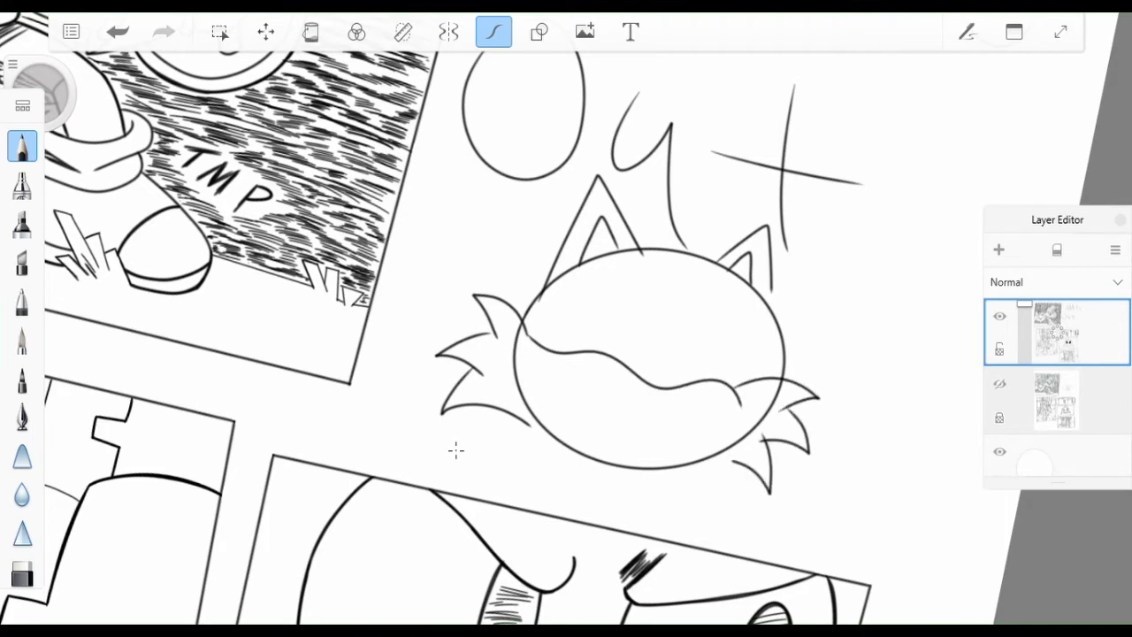
scroll(710, 477, "up", 2)
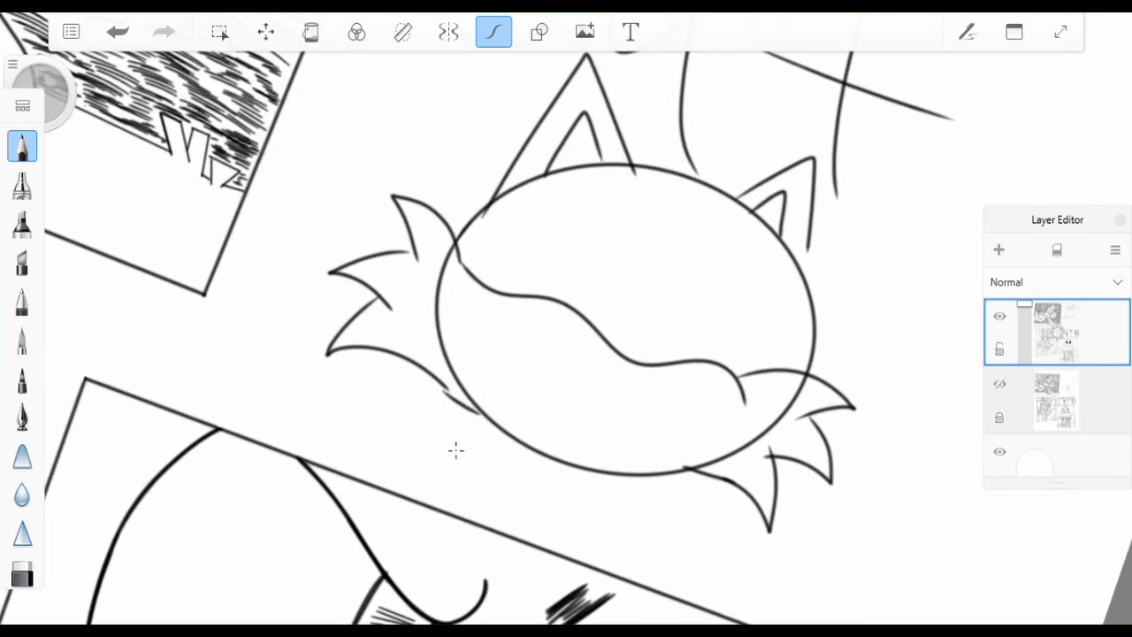
- Redraw the fox head's mouth as two short separate curves and add a small teardrop nose under the muzzle line
scroll(454, 450, "up", 2)
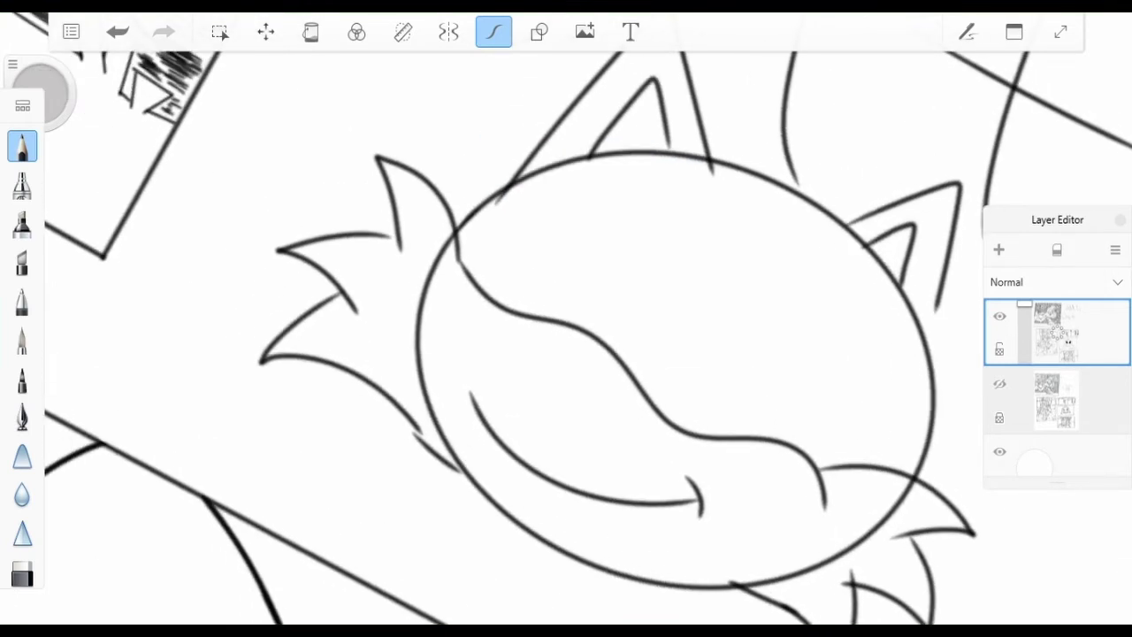
key("ctrl+z")
left_click_drag(479, 383, 543, 475)
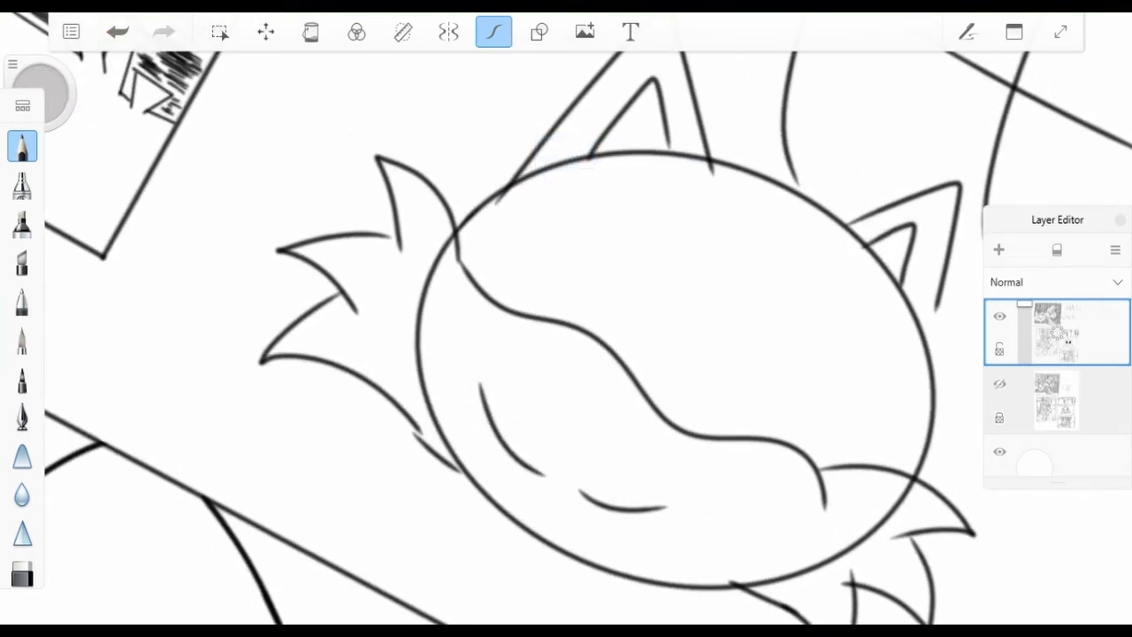
scroll(455, 450, "up", 3)
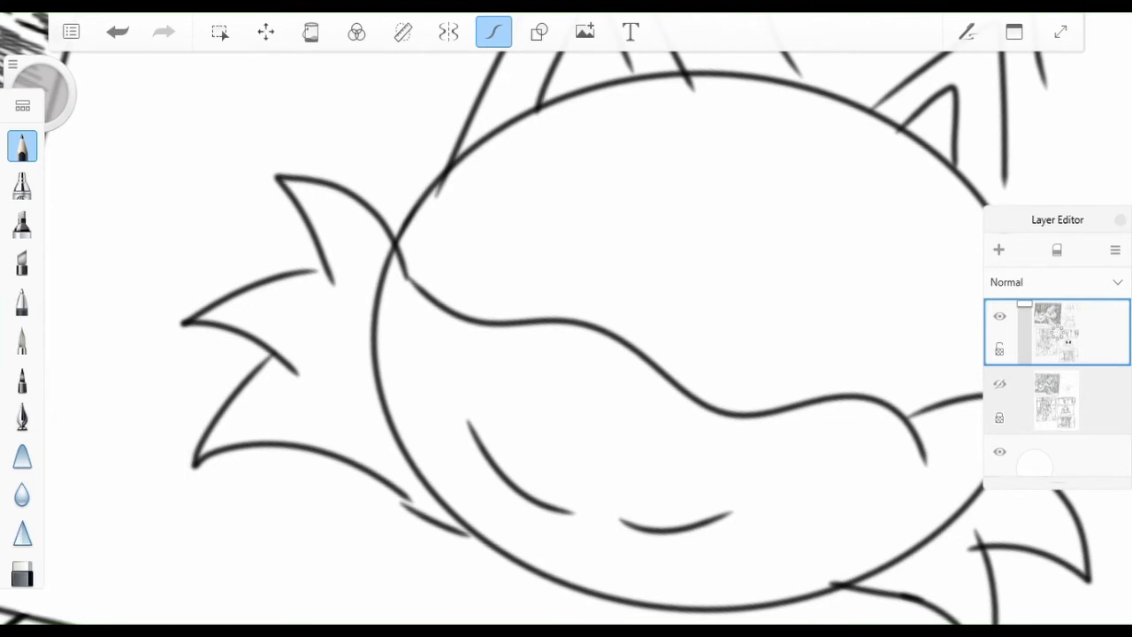
scroll(455, 450, "up", 2)
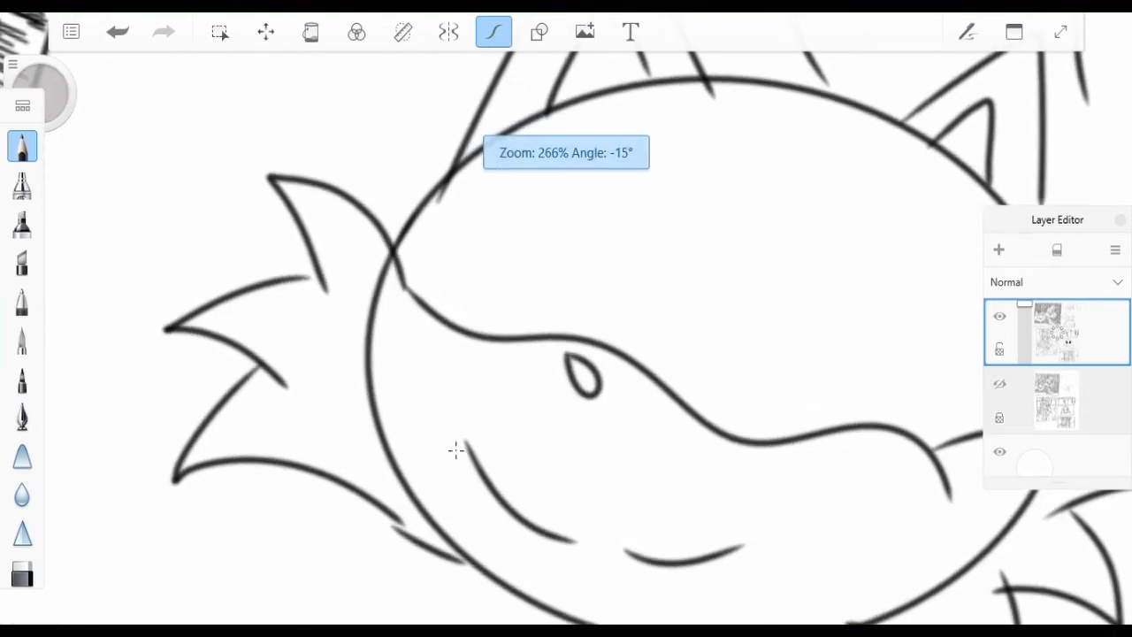
- Draw the fox head's left eye as a tall arch on the muzzle line, with a narrow pupil against its inner edge
mouse_move(439, 311)
left_mouse_down()
mouse_move(530, 124)
mouse_move(649, 221)
mouse_move(586, 332)
left_mouse_up()
mouse_move(619, 202)
left_mouse_down()
mouse_move(576, 273)
mouse_move(645, 205)
left_mouse_up()
key("ctrl+z")
left_click_drag(638, 190, 568, 307)
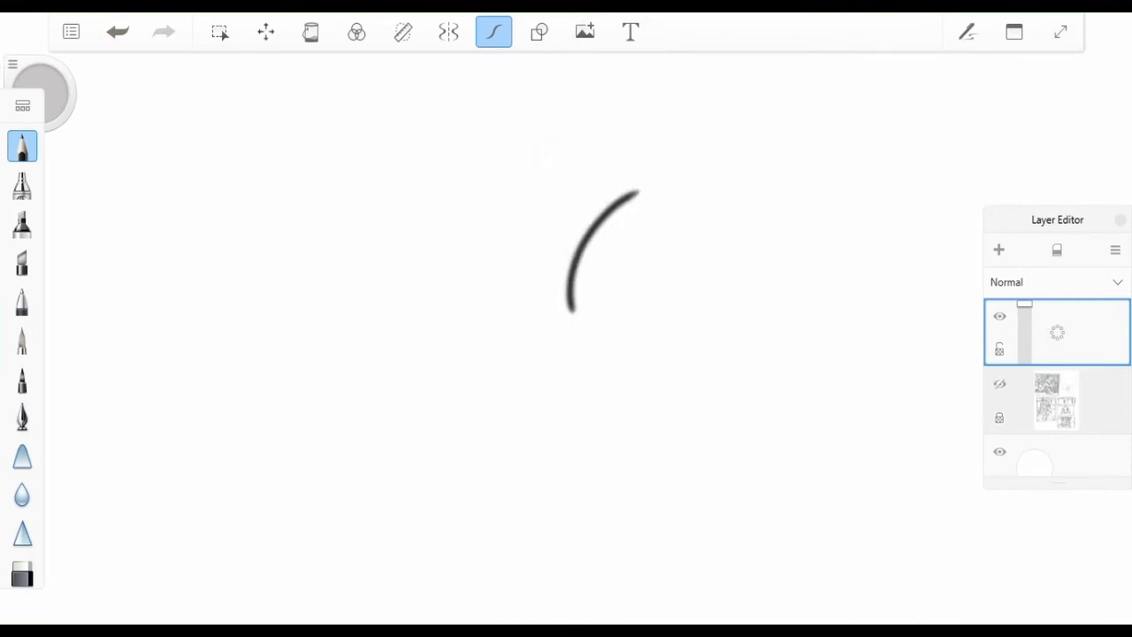
key("ctrl+z")
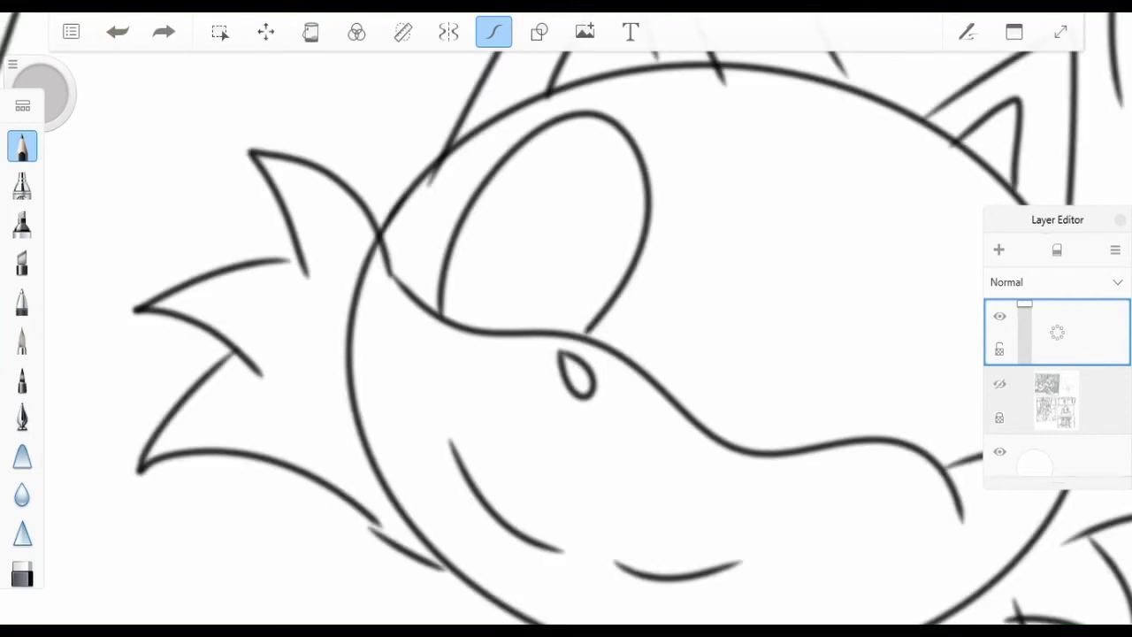
key("ctrl+z")
key("ctrl+z")
key("ctrl+y")
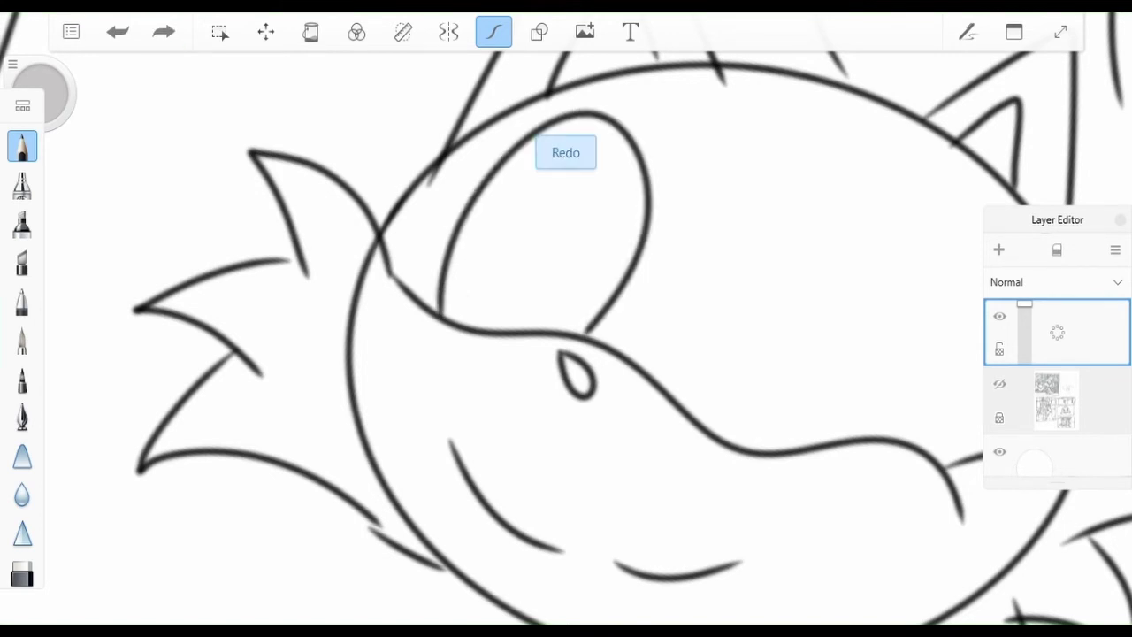
left_click_drag(637, 188, 565, 304)
key("ctrl+z")
left_click_drag(635, 189, 615, 299)
- Draw the fox head's larger right eye on the muzzle line, redoing its outline once, and add a narrow oval pupil
mouse_move(504, 403)
left_mouse_down()
mouse_move(698, 152)
mouse_move(738, 436)
mouse_move(725, 451)
left_mouse_up()
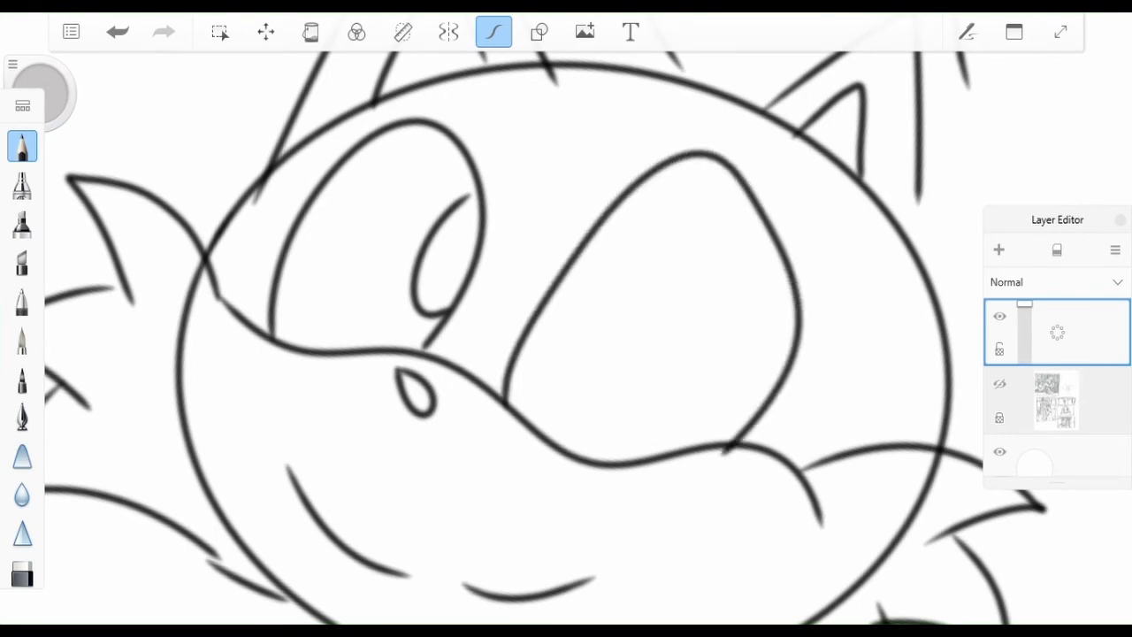
key("ctrl+z")
mouse_move(493, 397)
left_mouse_down()
mouse_move(521, 283)
mouse_move(782, 301)
mouse_move(725, 442)
left_mouse_up()
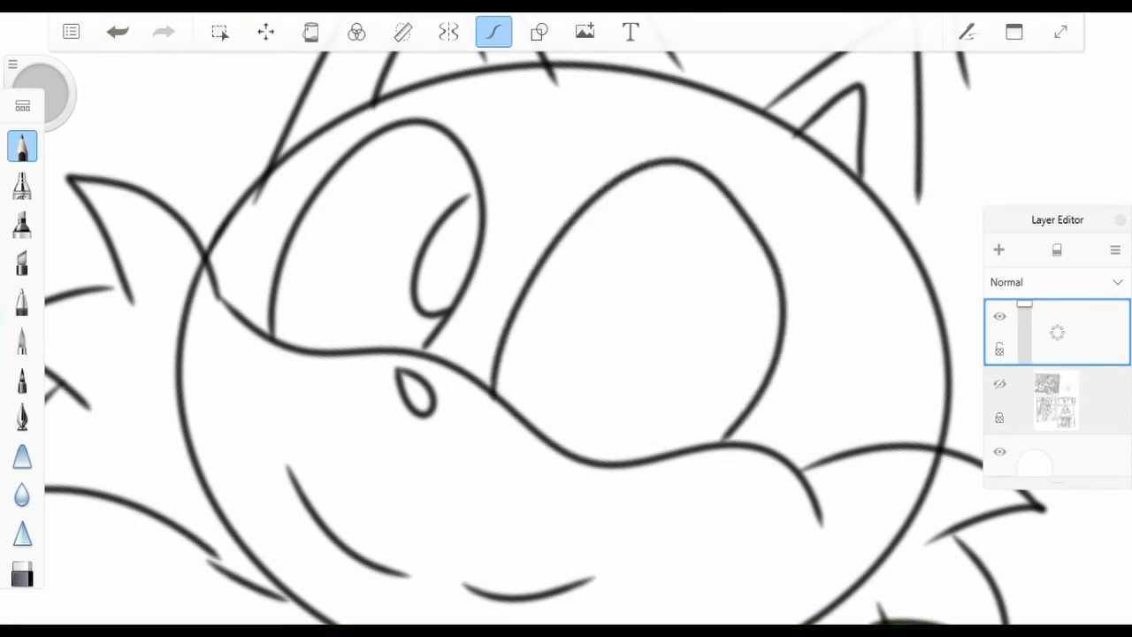
left_click_drag(694, 256, 699, 389)
scroll(454, 450, "down", 5)
scroll(455, 450, "up", 5)
- Add a short highlight line across each of the fox head's pupils
left_click_drag(656, 263, 718, 247)
scroll(490, 318, "up", 2)
scroll(455, 450, "down", 2)
left_click_drag(423, 214, 461, 278)
- Draw a curved hair tuft between the fox head's ears and pointed bangs falling over the forehead
scroll(454, 450, "down", 5)
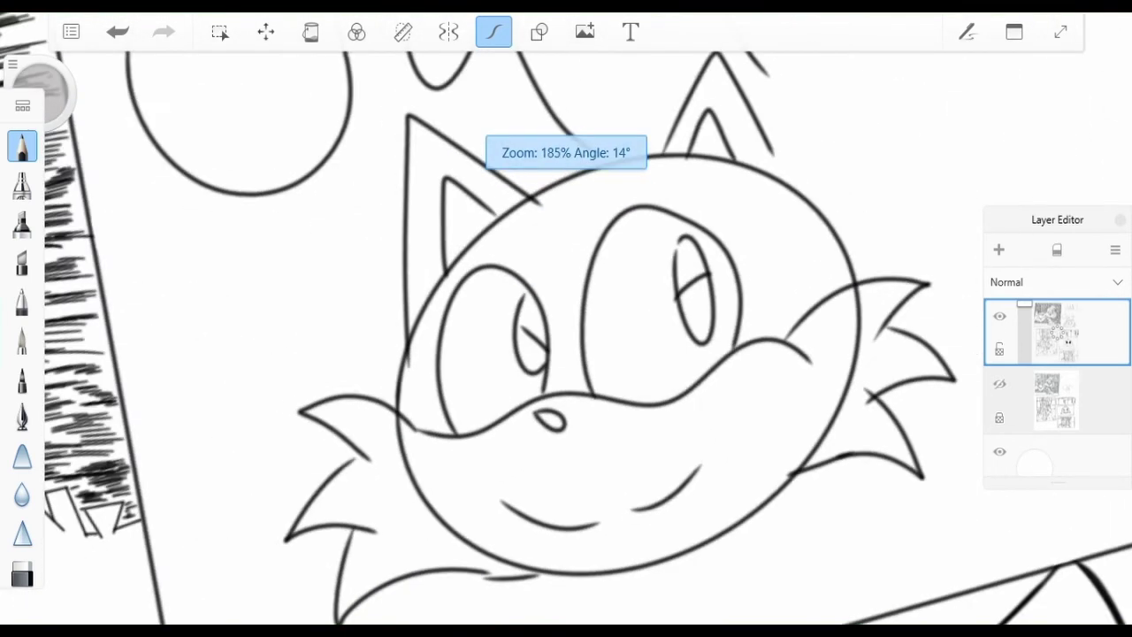
scroll(455, 450, "down", 2)
scroll(455, 450, "up", 5)
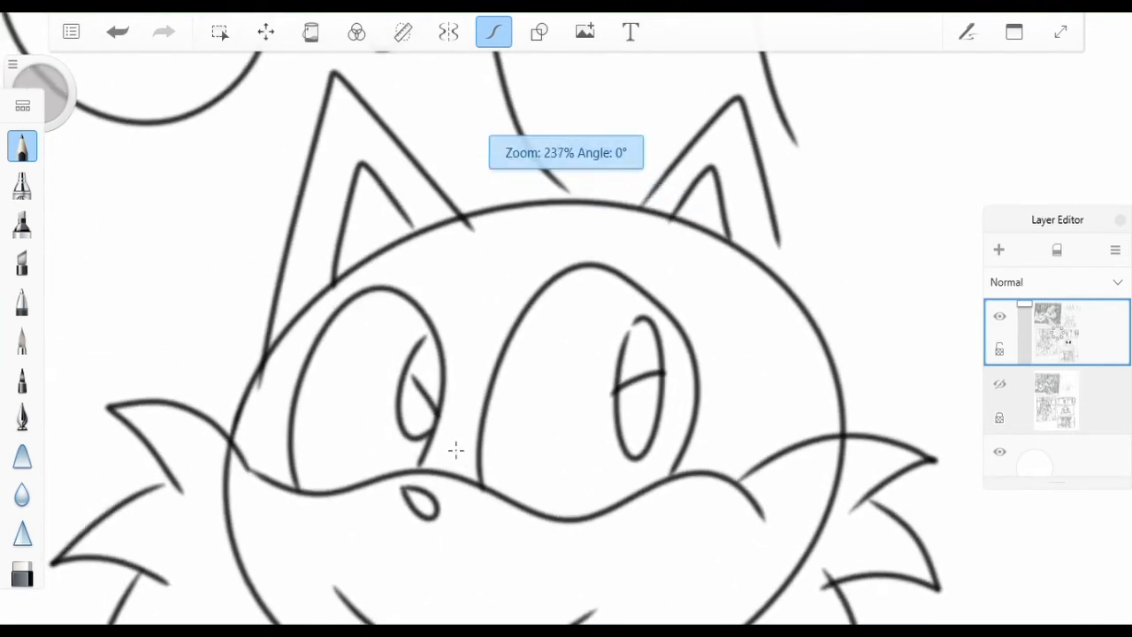
left_click_drag(655, 227, 530, 135)
mouse_move(467, 145)
left_mouse_down()
mouse_move(548, 193)
mouse_move(391, 296)
mouse_move(529, 263)
left_mouse_up()
mouse_move(495, 252)
left_mouse_down()
mouse_move(453, 338)
mouse_move(583, 255)
left_mouse_up()
scroll(454, 450, "down", 3)
scroll(455, 450, "up", 3)
- Draw a curved line from the base of the fox head's right ear down the side of the face towards the cheek
left_click_drag(656, 210, 713, 314)
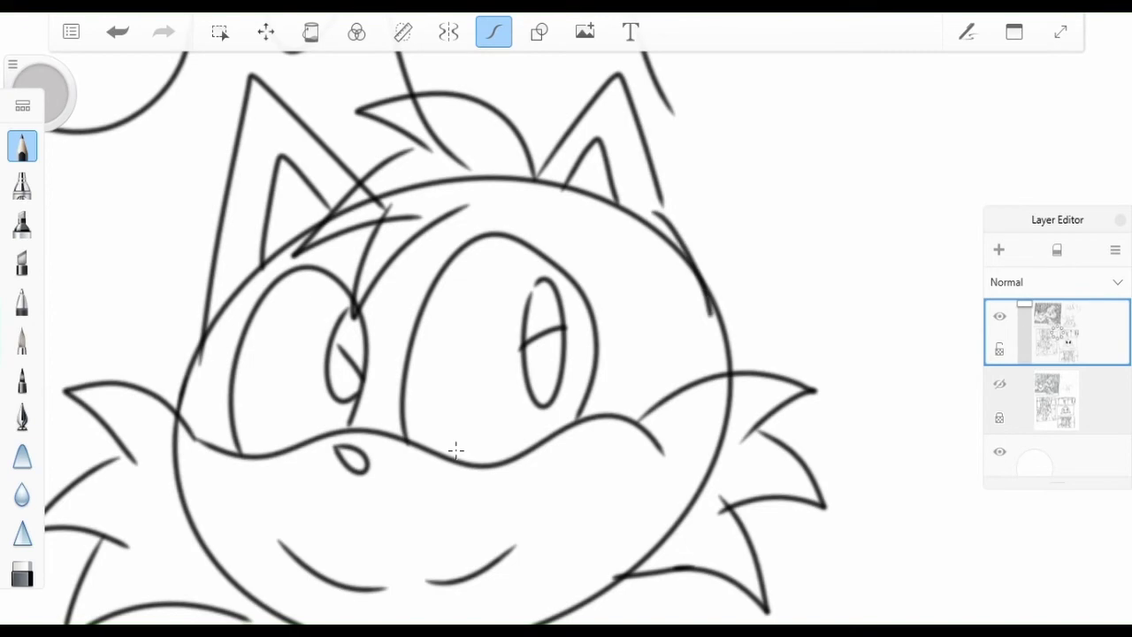
scroll(454, 450, "up", 2)
key("ctrl+z")
mouse_move(689, 186)
left_mouse_down()
mouse_move(686, 345)
mouse_move(670, 380)
left_mouse_up()
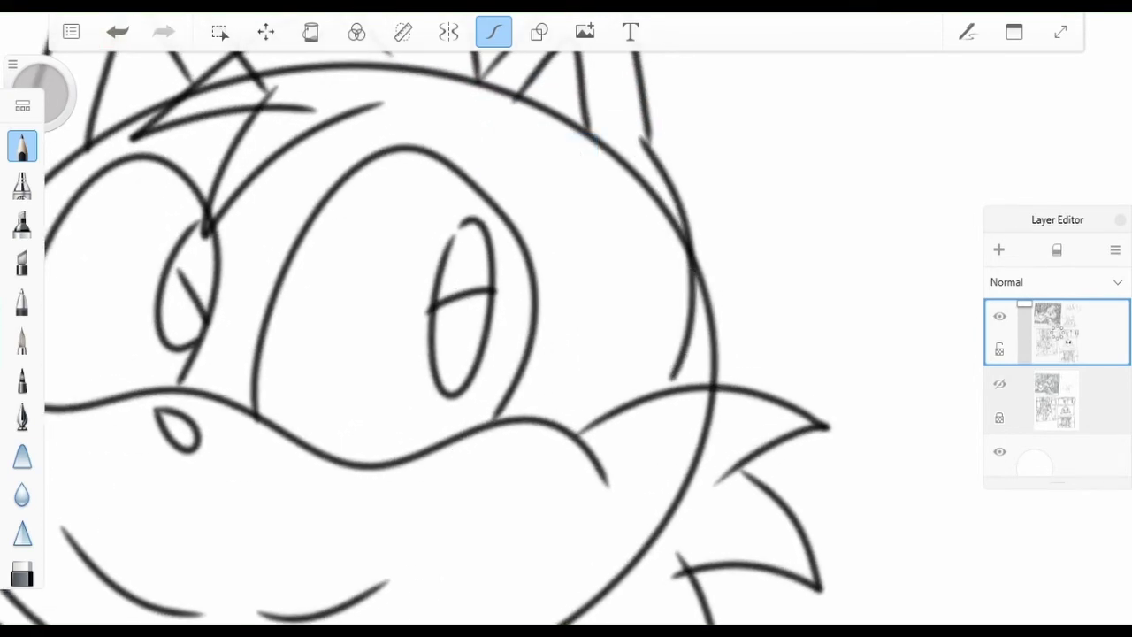
- Draw short rays around the fox head and write underlined initials in the page's upper right corner
scroll(452, 453, "down", 5)
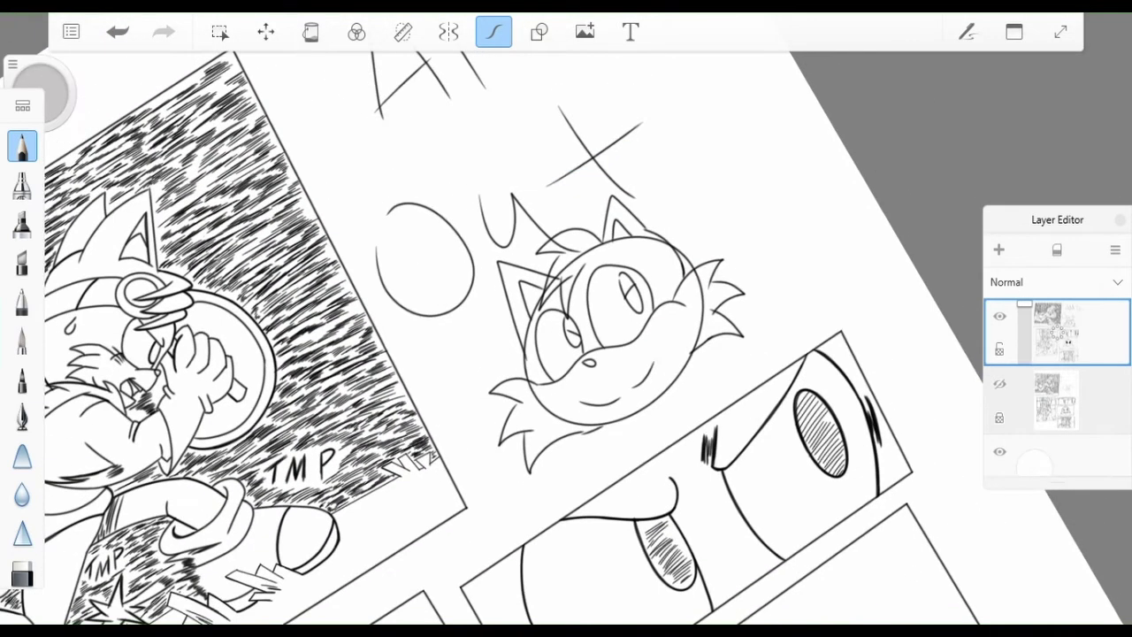
scroll(453, 453, "up", 1)
scroll(566, 336, "up", 2)
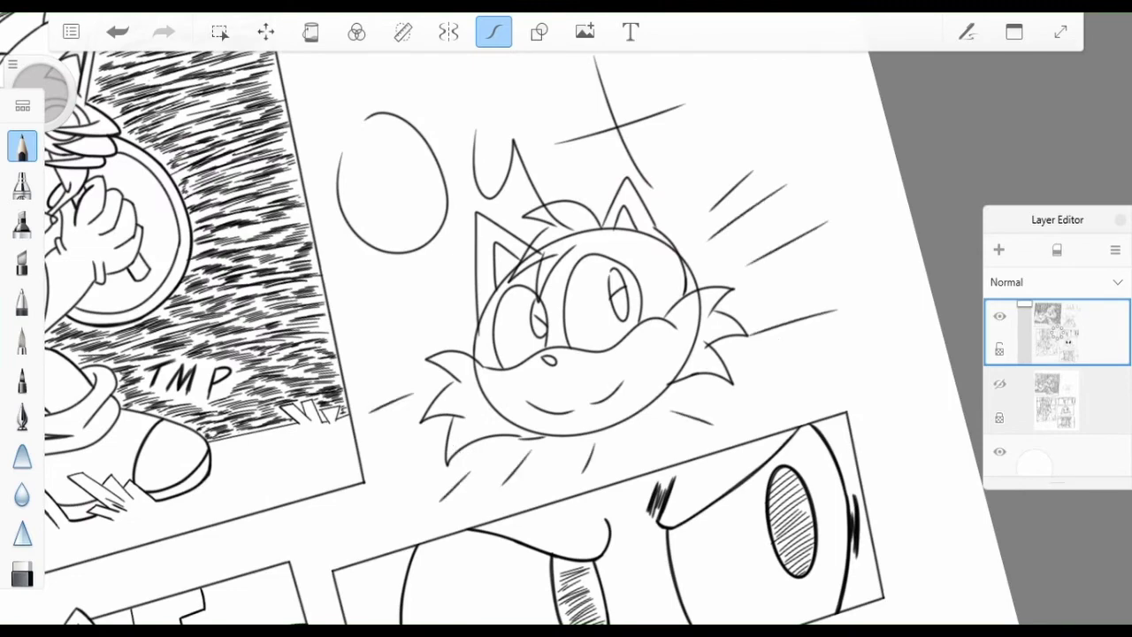
scroll(452, 335, "down", 5)
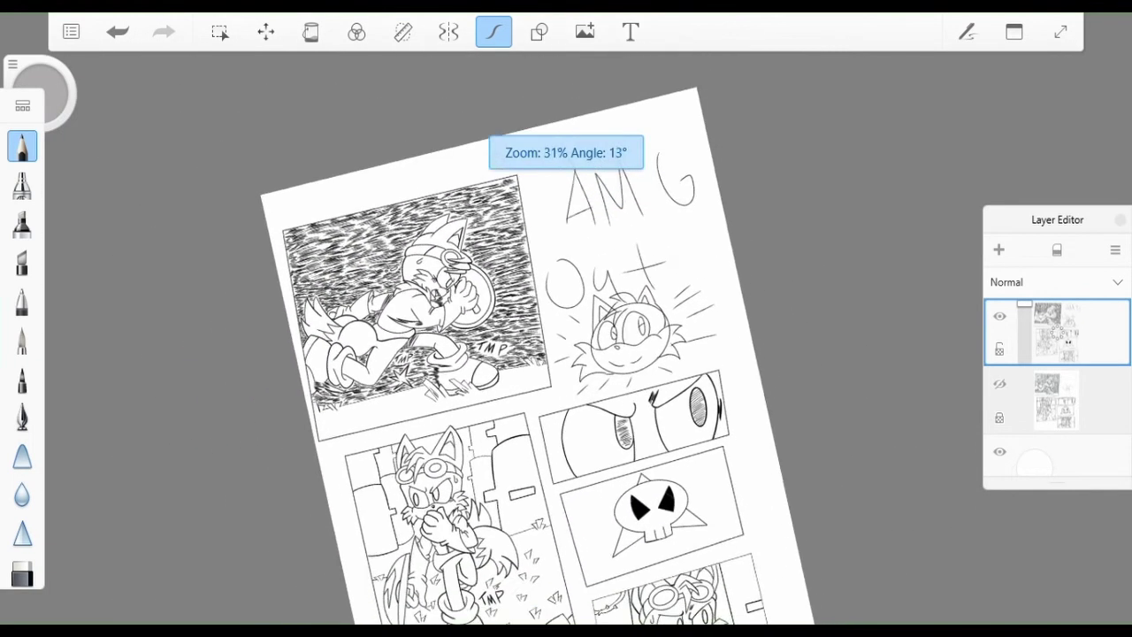
scroll(540, 354, "down", 2)
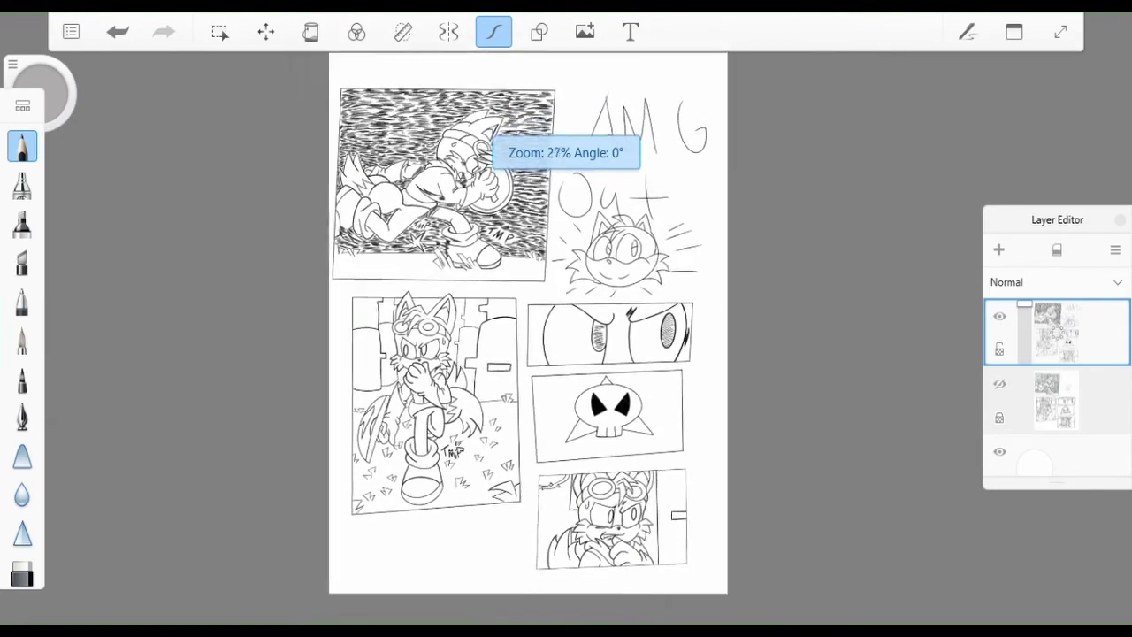
scroll(540, 353, "up", 1)
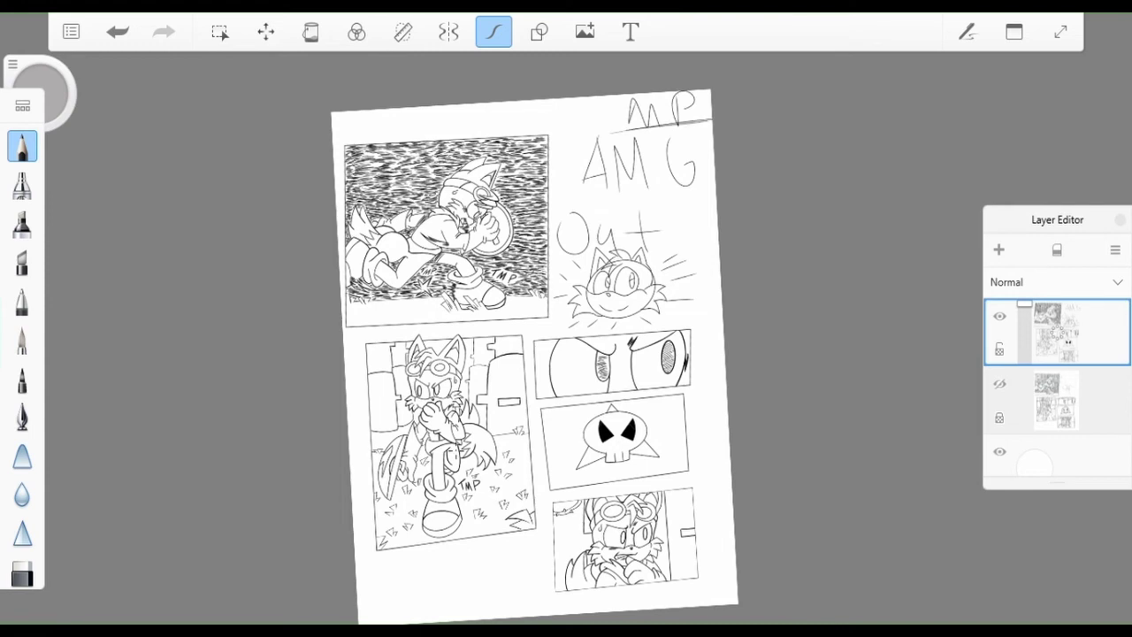
scroll(554, 356, "down", 1)
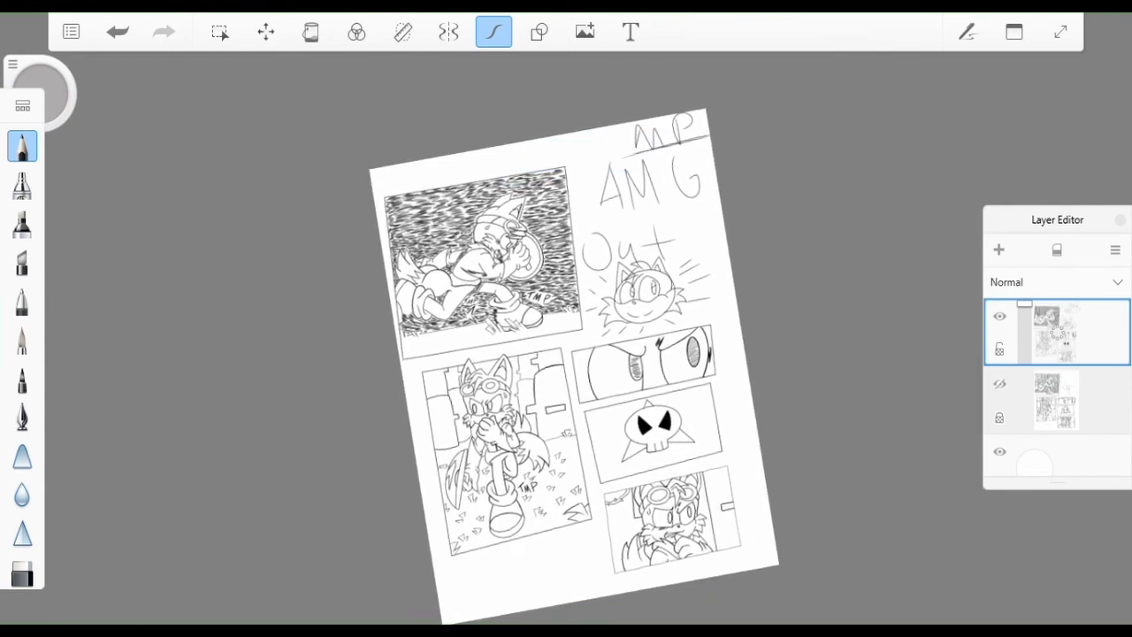
- Undo all the pencil lettering, the fox head doodle and the initials beside the first panel
key("ctrl+z")
key("ctrl+z")
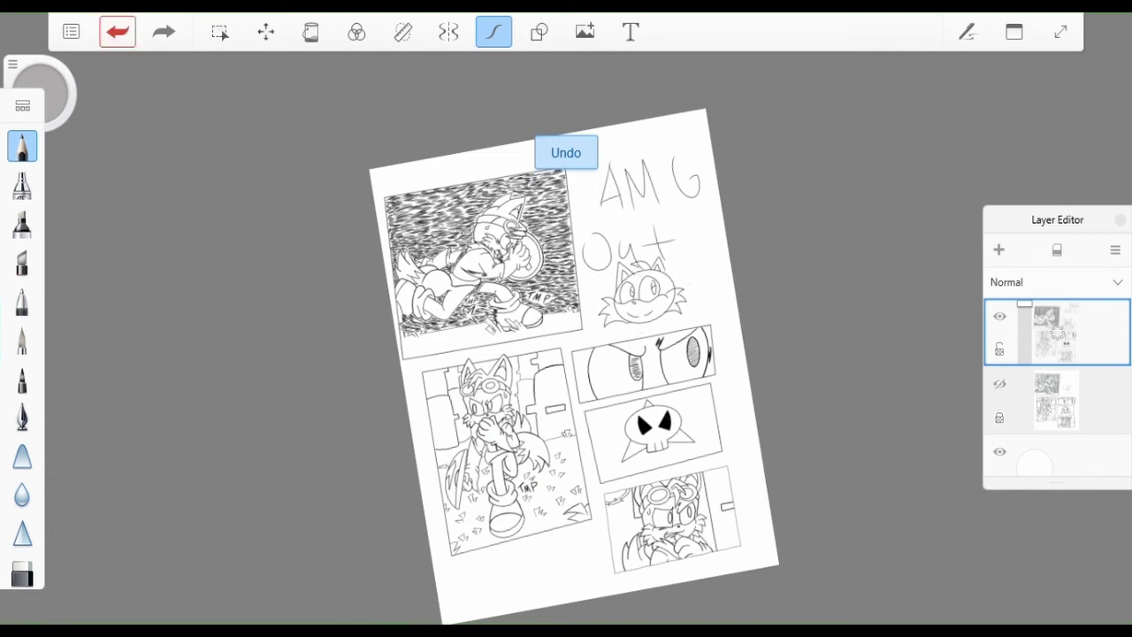
key("ctrl+z")
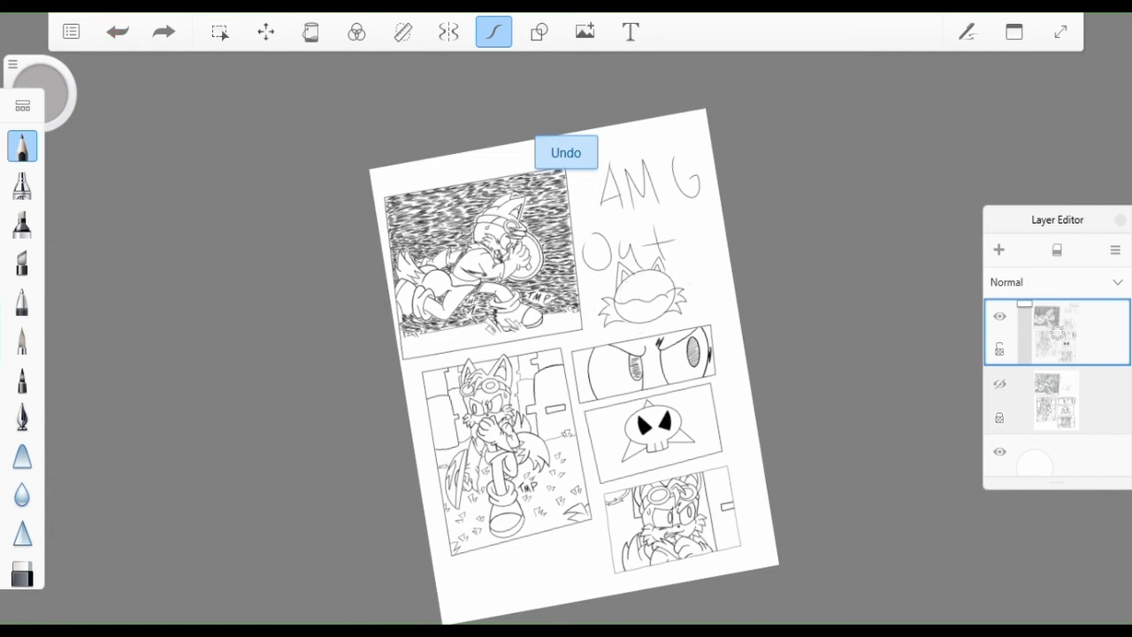
key("ctrl+z")
key("ctrl+z")
key("ctrl+z")
key("ctrl+z")
key("ctrl+z")
key("ctrl+z")
key("ctrl+z")
key("ctrl+z")
key("ctrl+z")
key("ctrl+z")
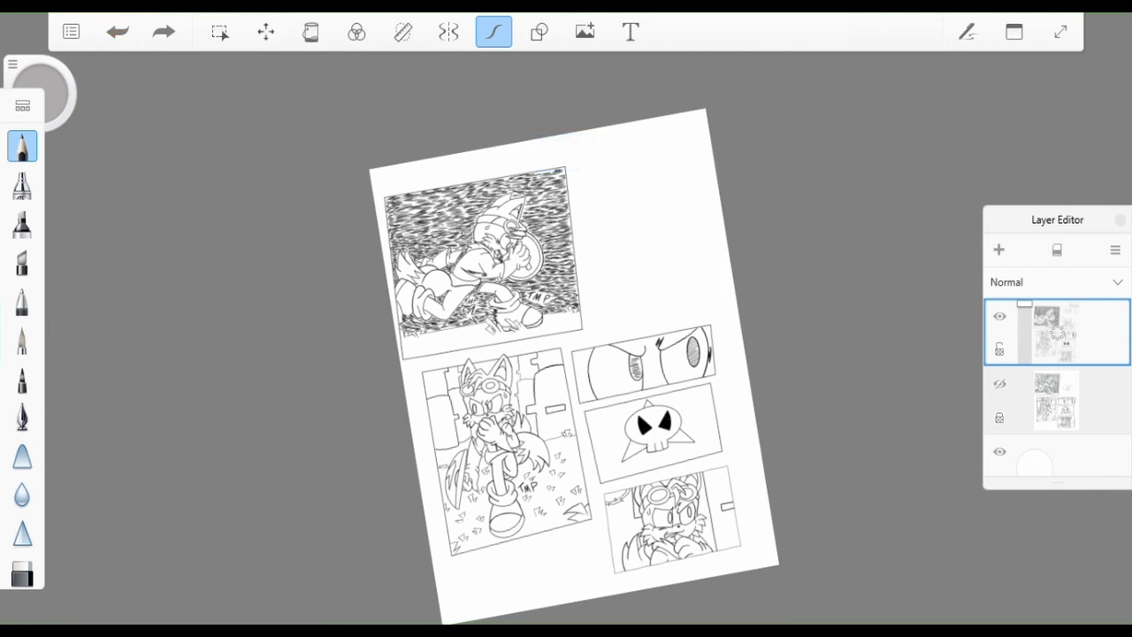